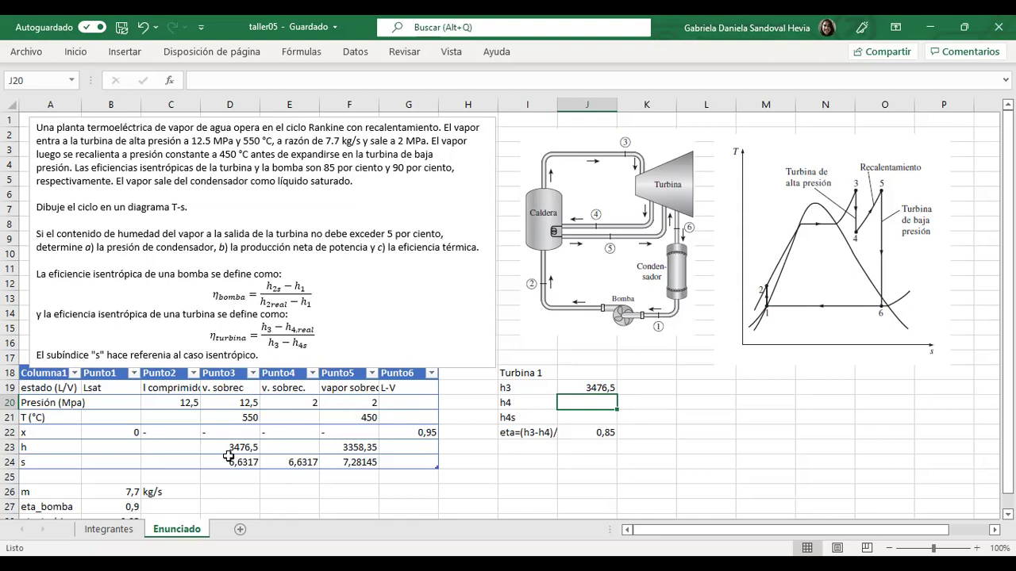
Step: Switch to the TABLAS Cengel PDF in Acrobat Reader and find the 2.00 MPa section of superheated steam Table A-6
{"action": "scroll", "coordinate": [424, 483], "scroll_direction": "down", "scroll_amount": 1}
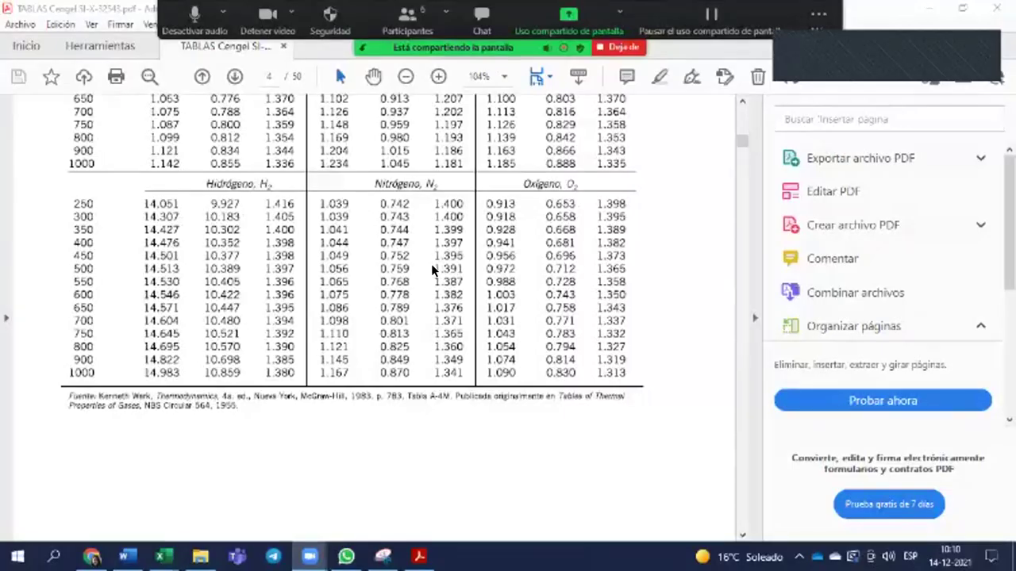
{"action": "scroll", "coordinate": [434, 273], "scroll_direction": "up", "scroll_amount": 10}
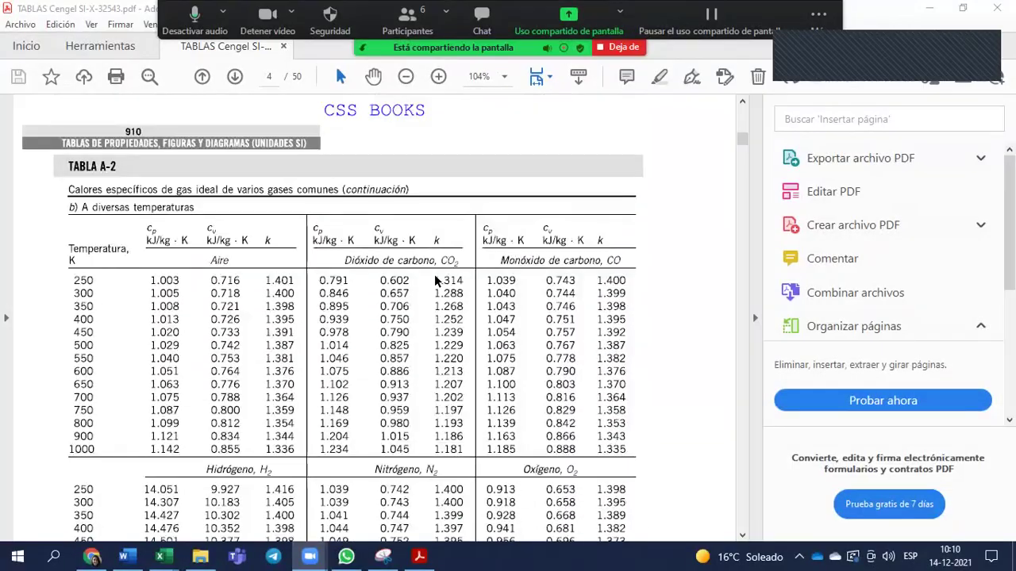
{"action": "scroll", "coordinate": [434, 281], "scroll_direction": "down", "scroll_amount": 15}
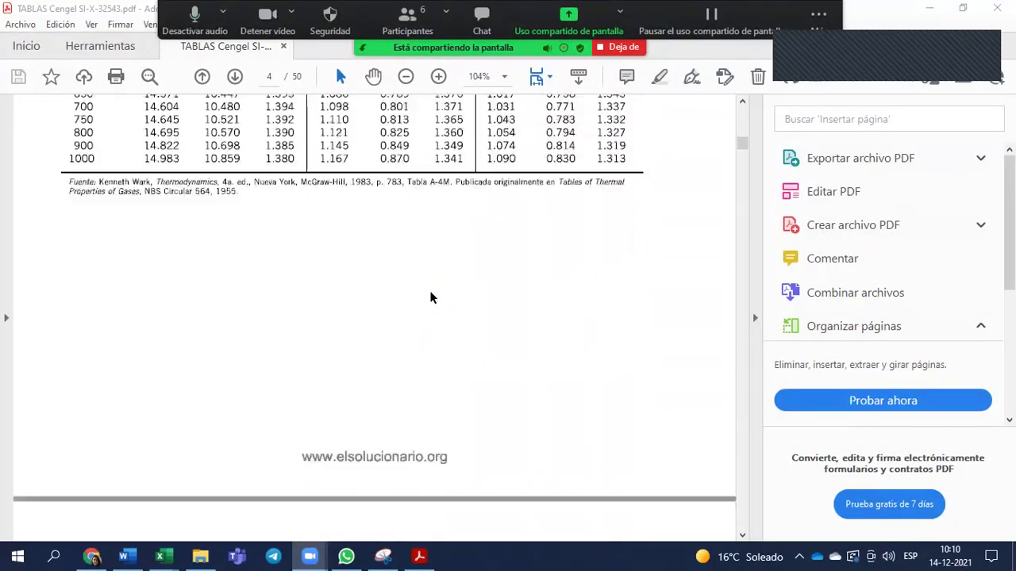
{"action": "scroll", "coordinate": [435, 303], "scroll_direction": "down", "scroll_amount": 15}
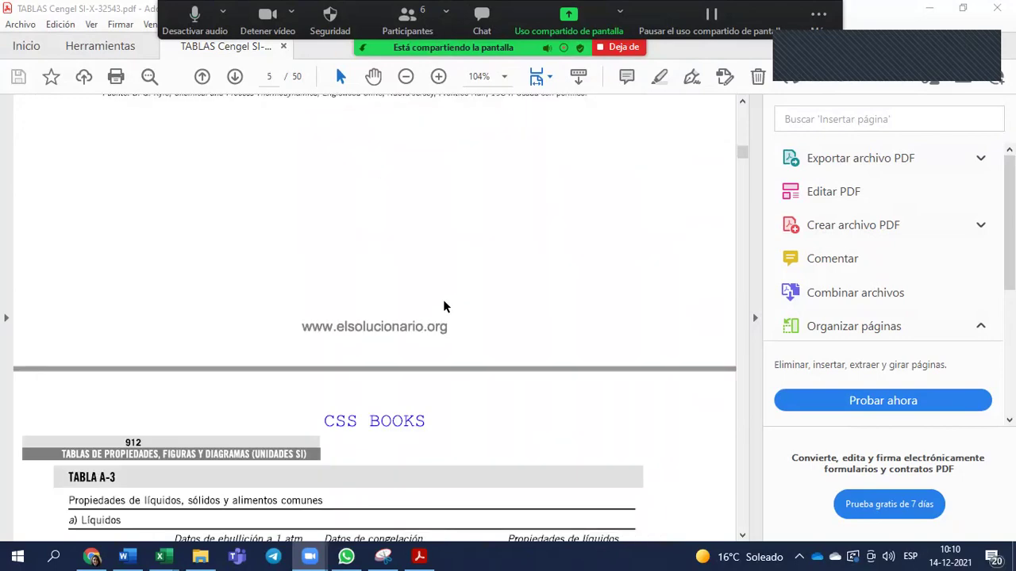
{"action": "scroll", "coordinate": [445, 313], "scroll_direction": "down", "scroll_amount": 15}
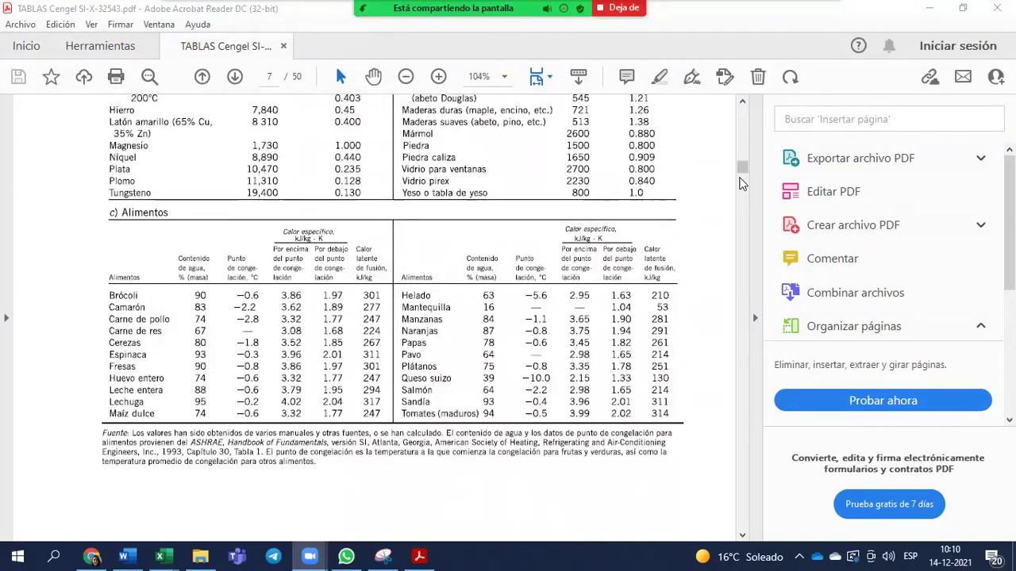
{"action": "left_click_drag", "start_coordinate": [742, 184], "coordinate": [741, 213]}
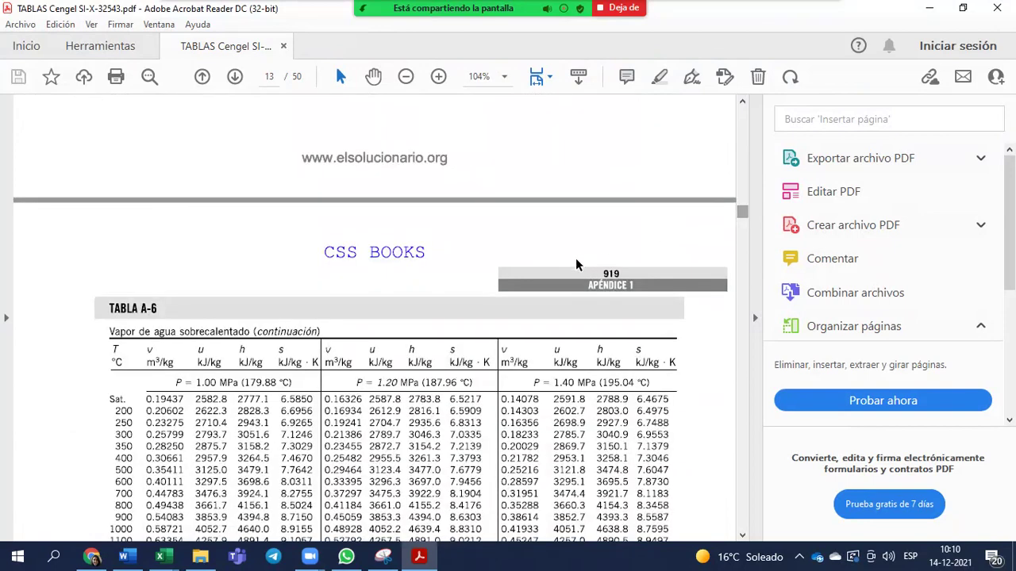
{"action": "scroll", "coordinate": [577, 264], "scroll_direction": "down", "scroll_amount": 4}
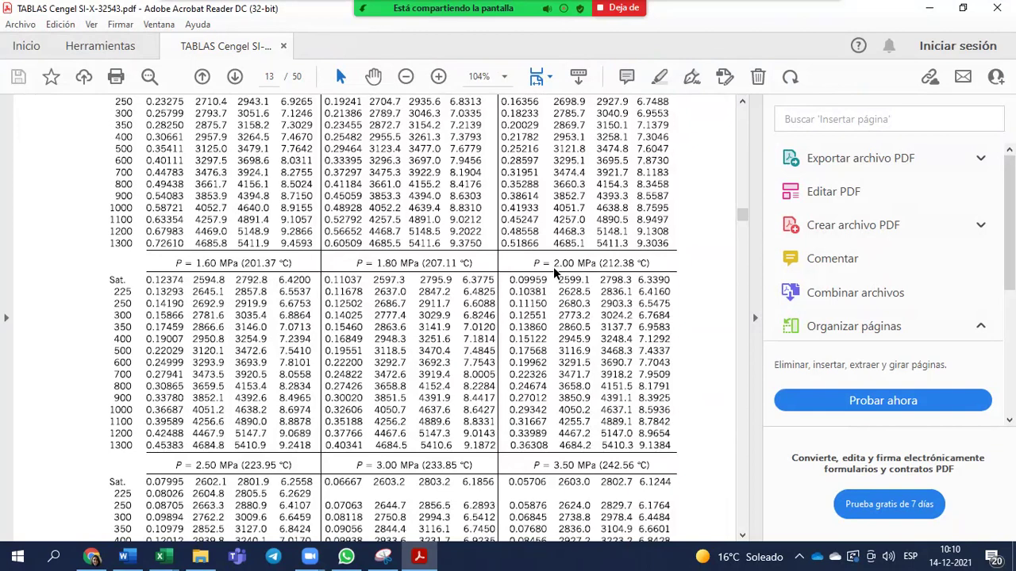
Step: Review point 4's pressure and entropy in the taller05 Excel workbook, then return to the 2.00 MPa steam table in Acrobat Reader
{"action": "mouse_move", "coordinate": [160, 556]}
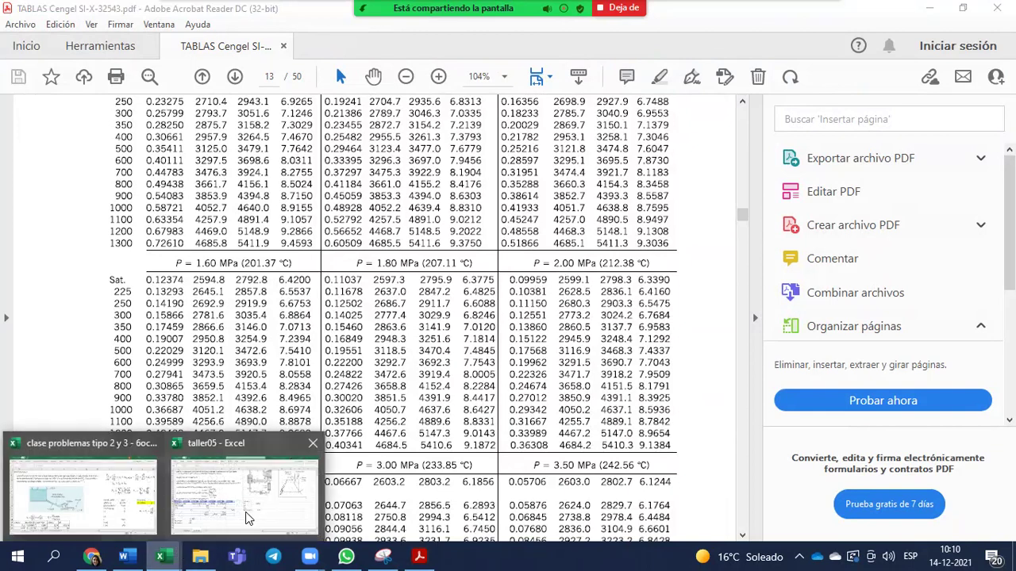
{"action": "left_click", "coordinate": [185, 499]}
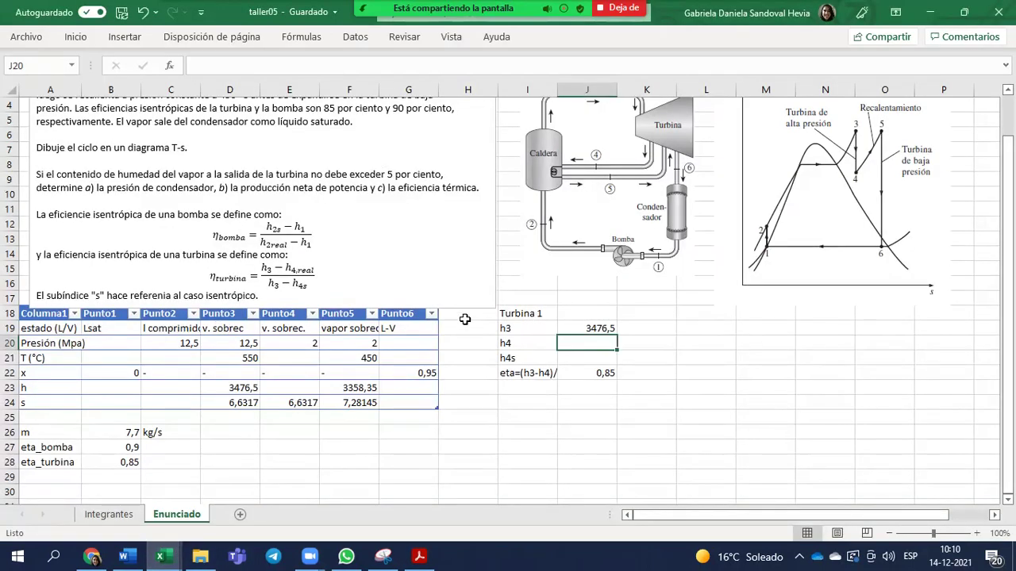
{"action": "left_click", "coordinate": [279, 343]}
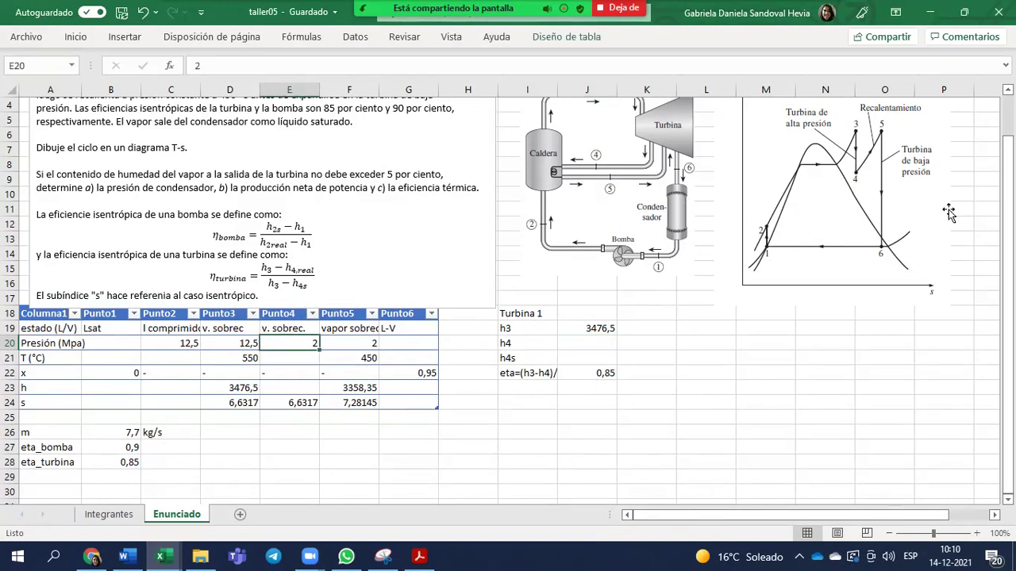
{"action": "left_click", "coordinate": [283, 405]}
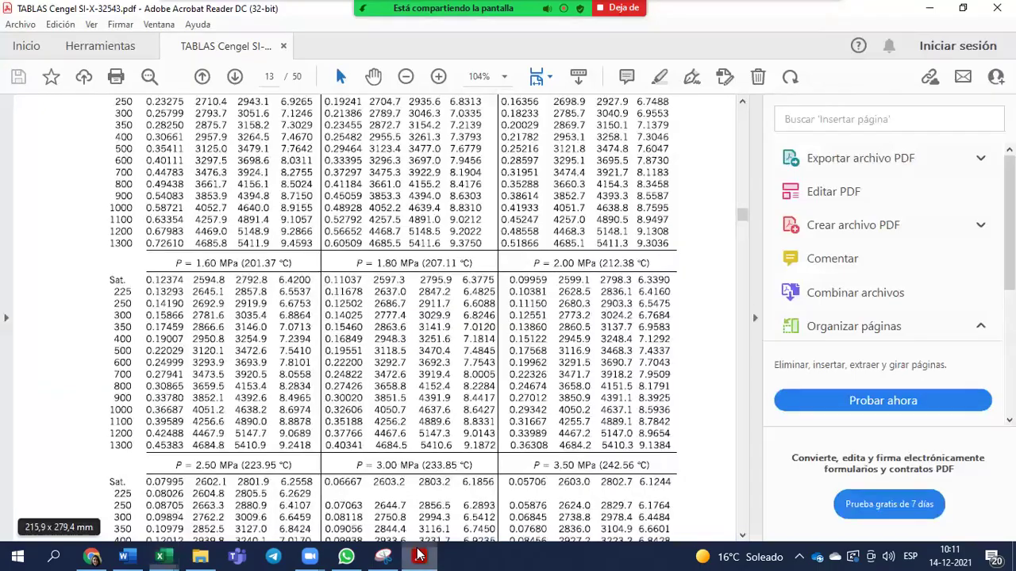
{"action": "left_click", "coordinate": [419, 556]}
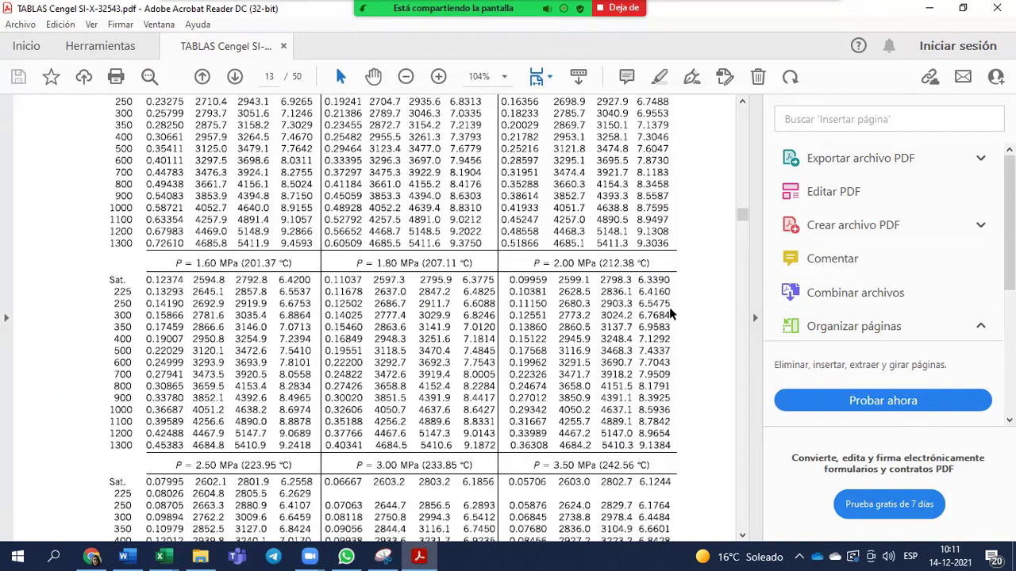
Step: Arrange the steam tables PDF and the taller05 workbook side by side, collapsing the PDF's tools pane
{"action": "left_click", "coordinate": [161, 557]}
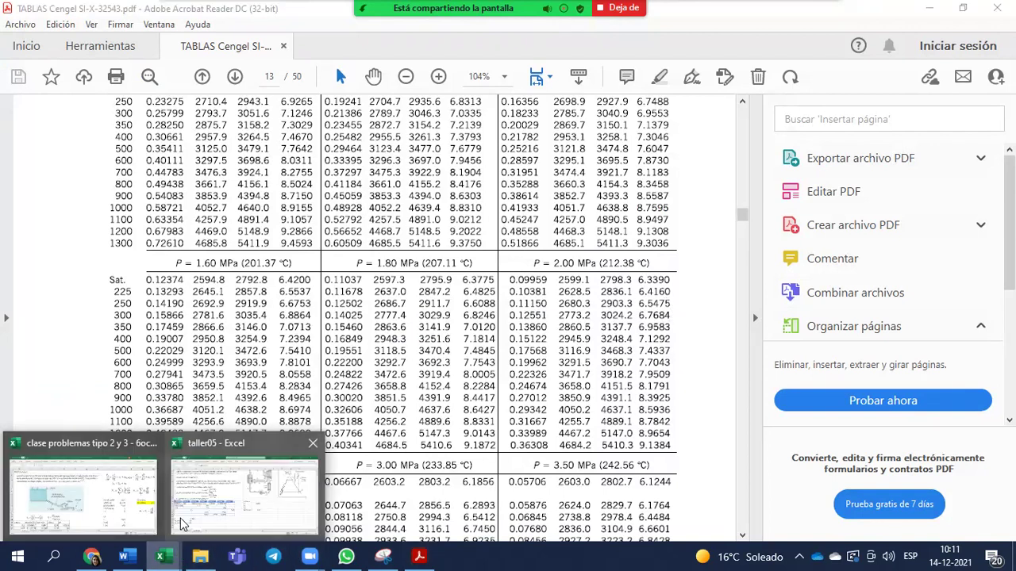
{"action": "left_click", "coordinate": [238, 492]}
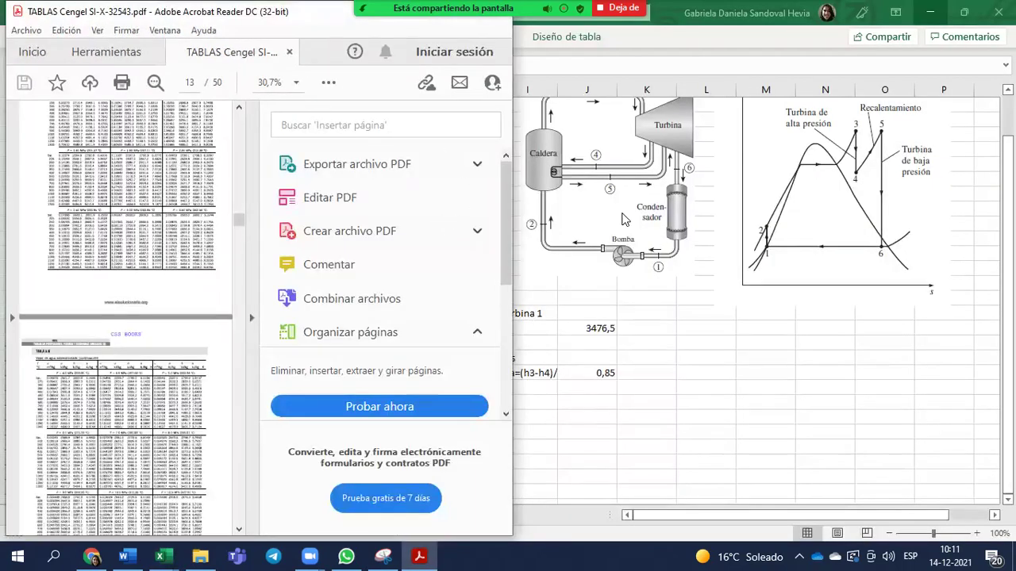
{"action": "left_click", "coordinate": [252, 318]}
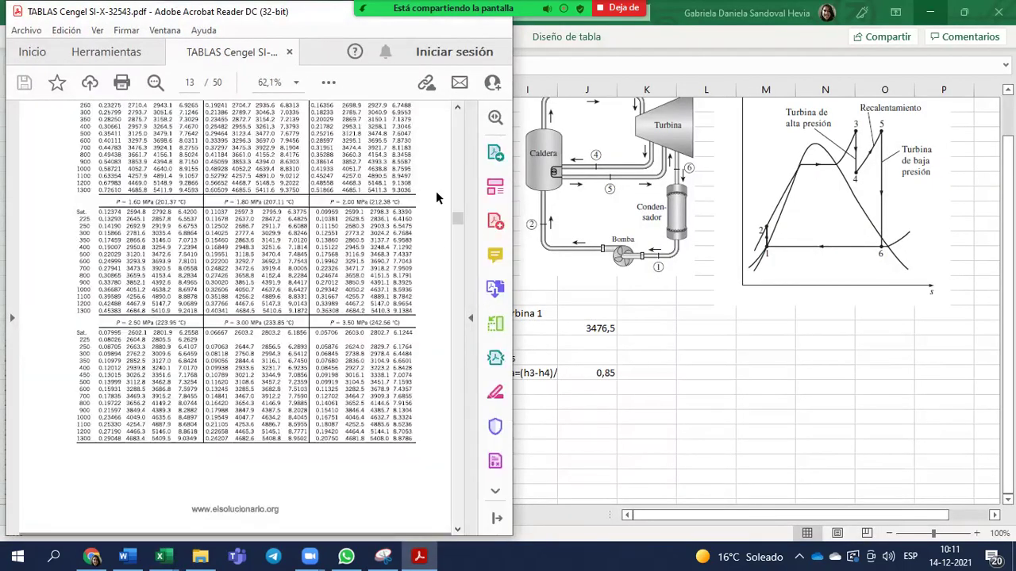
{"action": "key", "text": "alt+Tab"}
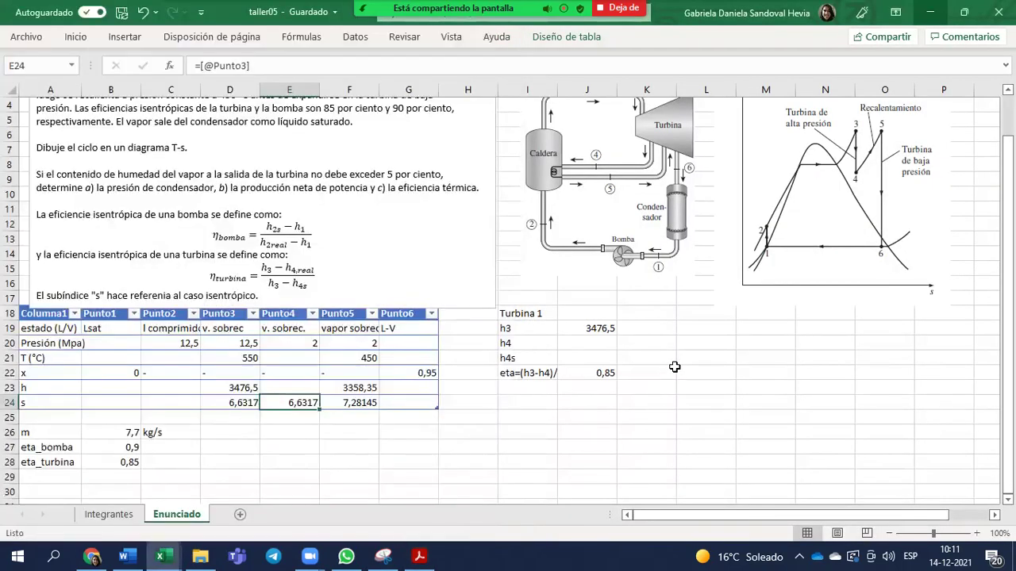
{"action": "left_click", "coordinate": [979, 12]}
{"action": "left_click_drag", "start_coordinate": [508, 148], "coordinate": [1015, 238]}
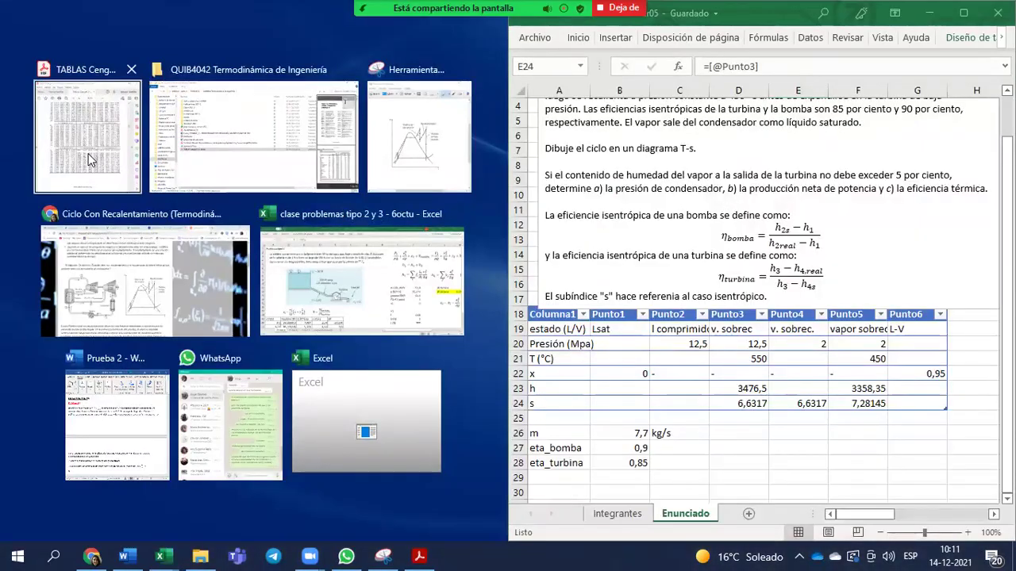
{"action": "left_click", "coordinate": [91, 160]}
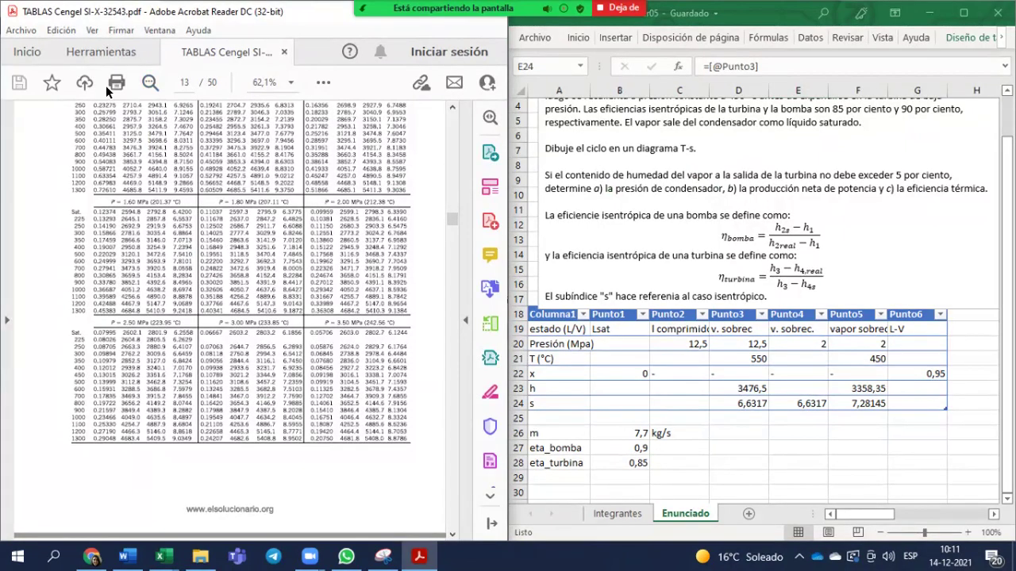
Step: Set the PDF zoom to 100% and bring the 2.00 MPa steam columns into view
{"action": "left_click", "coordinate": [283, 82]}
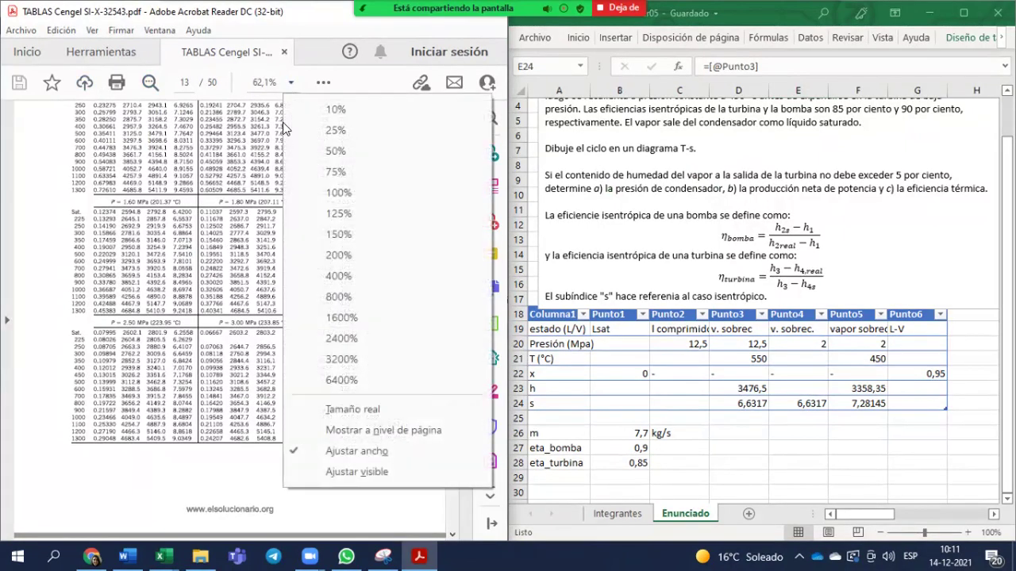
{"action": "left_click", "coordinate": [333, 192]}
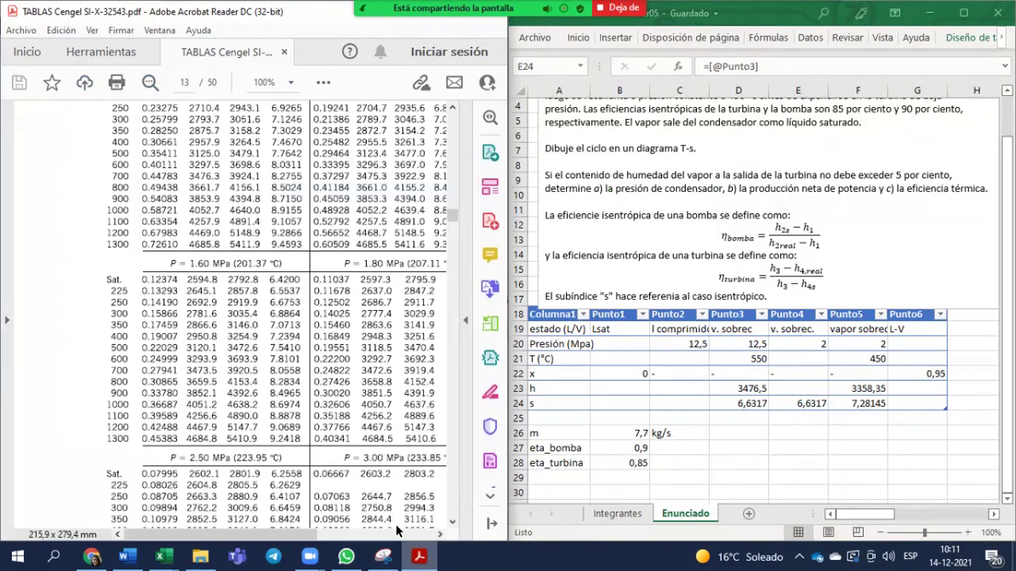
{"action": "left_click_drag", "start_coordinate": [270, 536], "coordinate": [384, 539]}
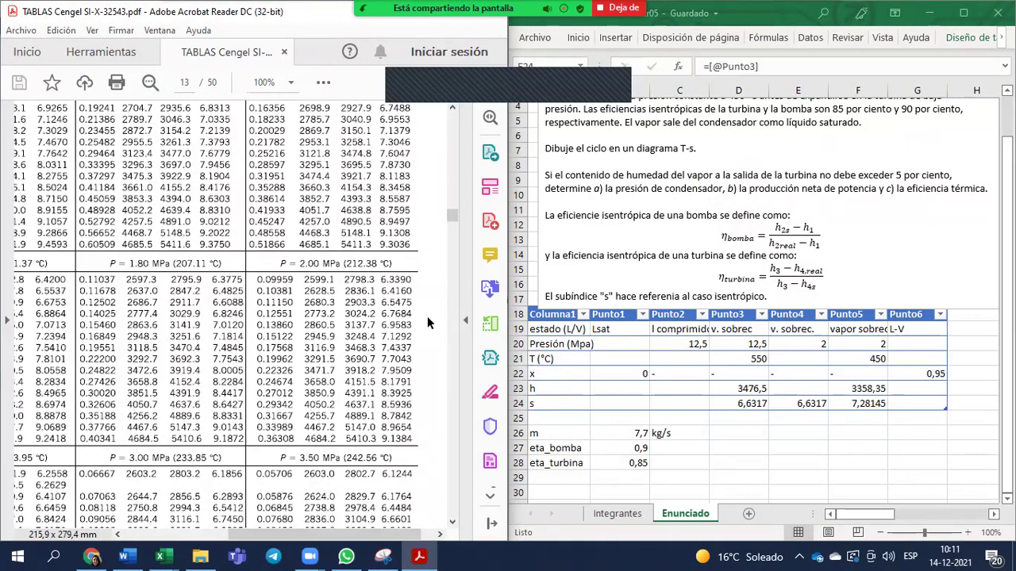
Step: Add the title "P (2Mpa)" in cell A30 of the Enunciado sheet, below the efficiency data
{"action": "key", "text": "alt+Tab"}
{"action": "scroll", "coordinate": [570, 386], "scroll_direction": "down", "scroll_amount": 2}
{"action": "left_click", "coordinate": [571, 403]}
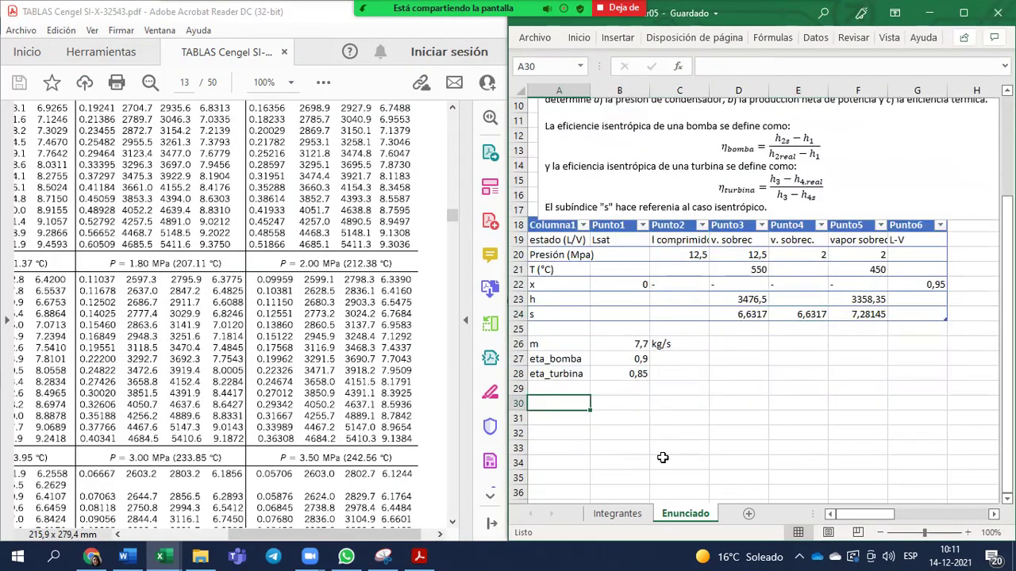
{"action": "type", "text": "P (2M"}
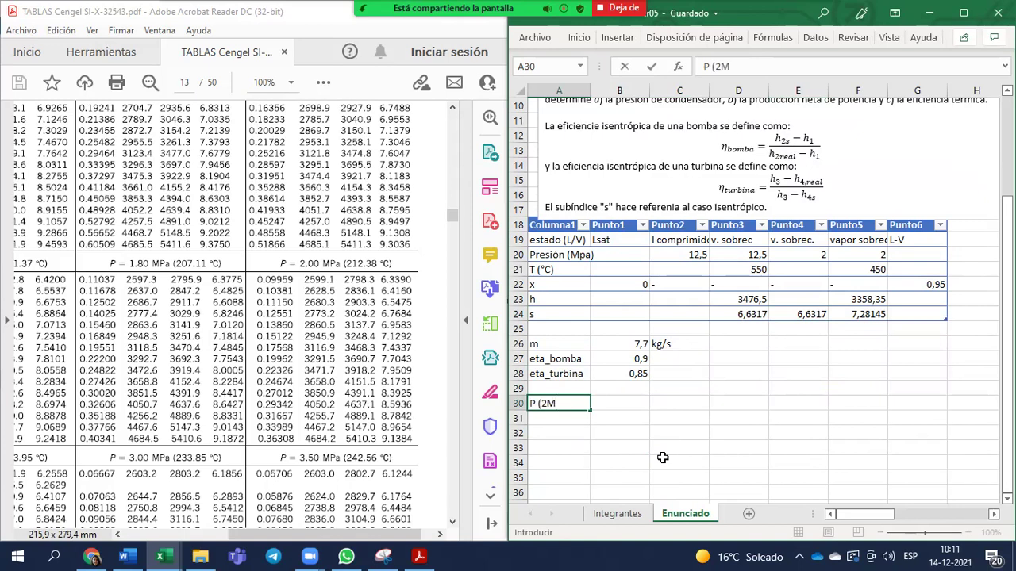
{"action": "type", "text": "pa)+"}
{"action": "key", "text": "BackSpace"}
{"action": "key", "text": "Return"}
Step: Enter the column headings T, s and h in cells A31 to C31
{"action": "type", "text": "T"}
{"action": "key", "text": "Tab"}
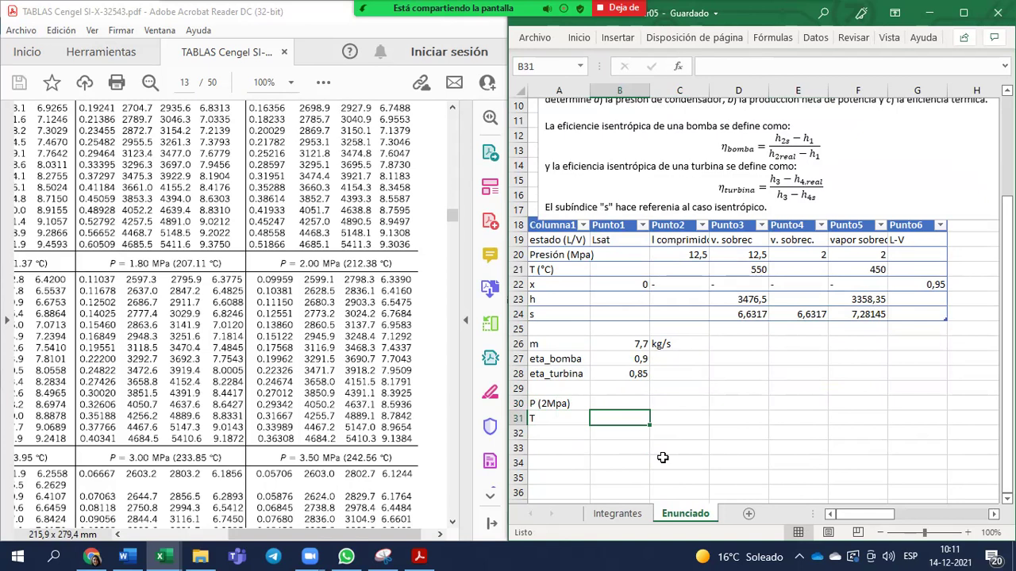
{"action": "type", "text": "s"}
{"action": "key", "text": "Tab"}
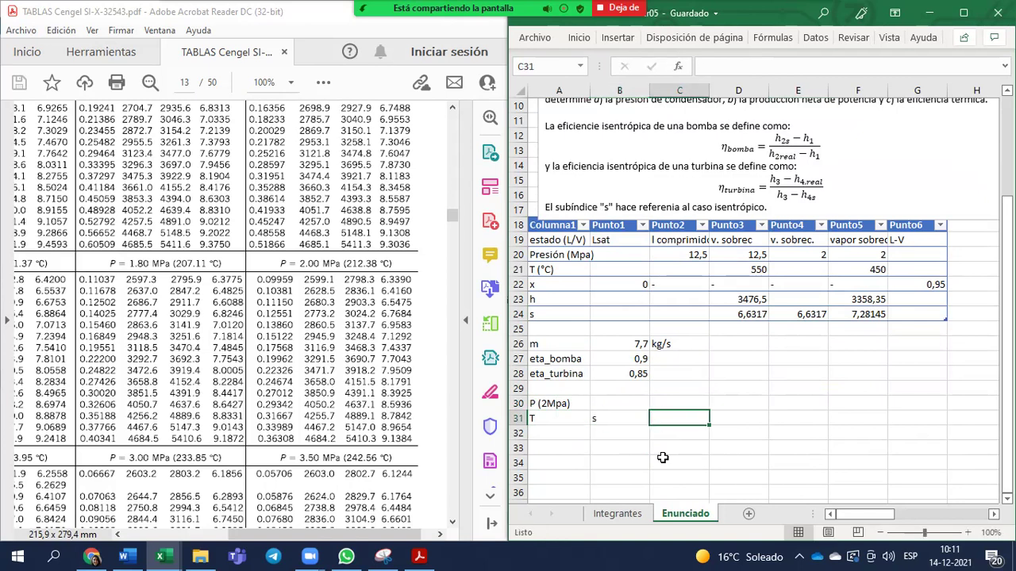
{"action": "type", "text": "h"}
{"action": "key", "text": "Return"}
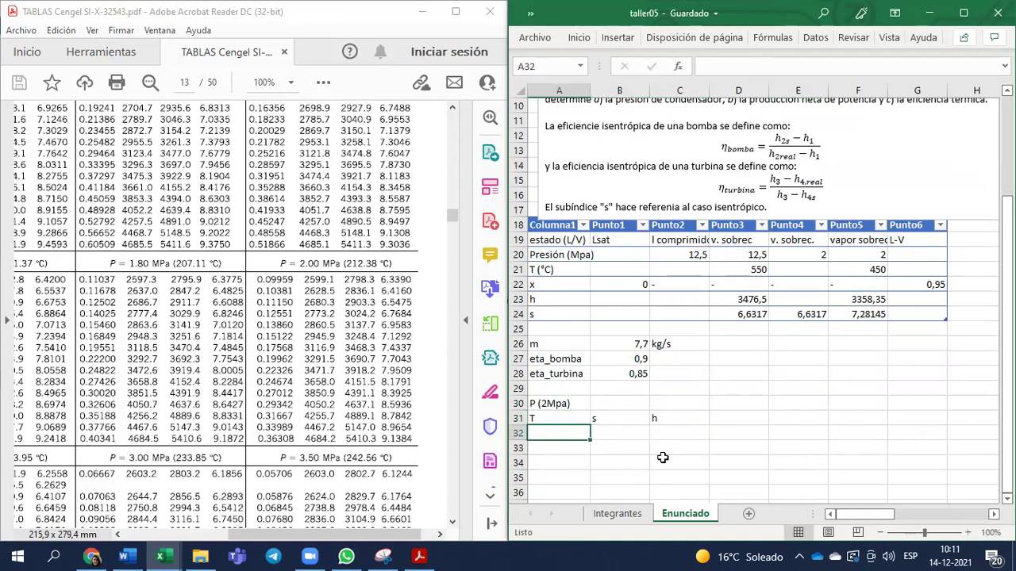
Step: Enter the entropies 6,5475 and 6,7684 from the 2.00 MPa table under the s heading
{"action": "left_click", "coordinate": [624, 433]}
{"action": "type", "text": "6,54"}
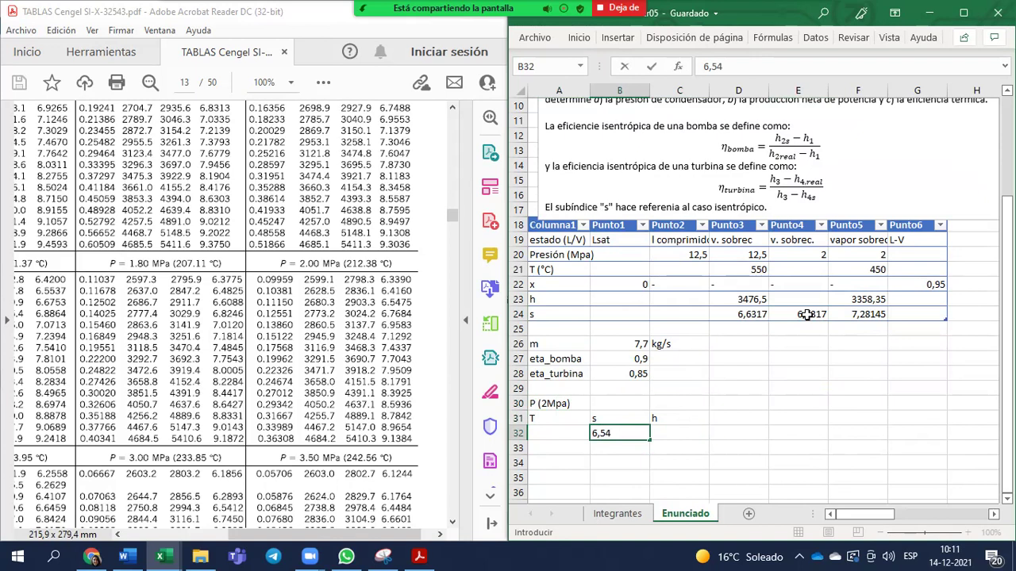
{"action": "type", "text": "75"}
{"action": "key", "text": "Return"}
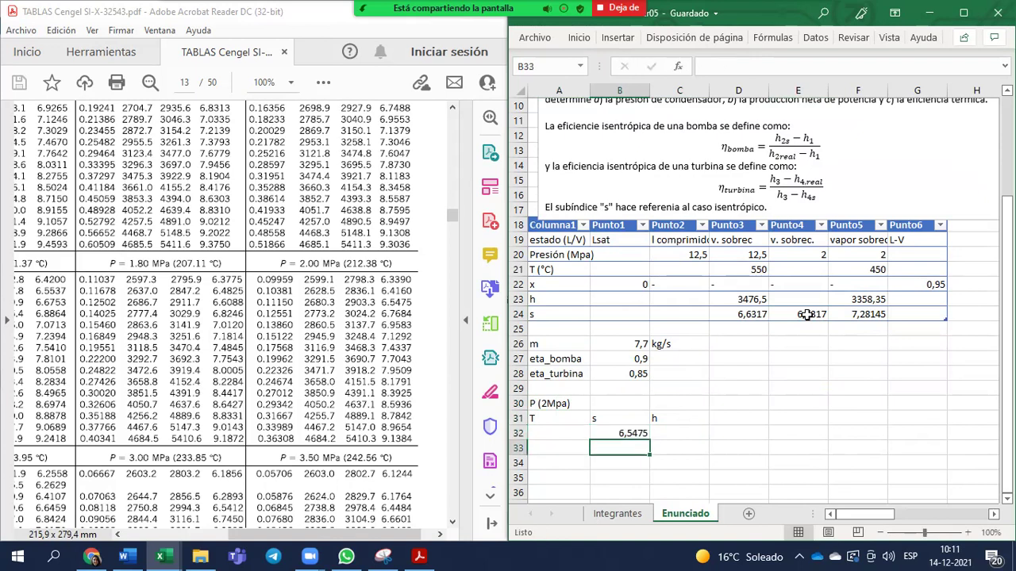
{"action": "type", "text": "6,7684"}
{"action": "key", "text": "Return"}
Step: Enter the enthalpies 2903,3 and 3024,1 in cells C32 and C33 under the h heading
{"action": "key", "text": "Up"}
{"action": "key", "text": "Up"}
{"action": "key", "text": "Right"}
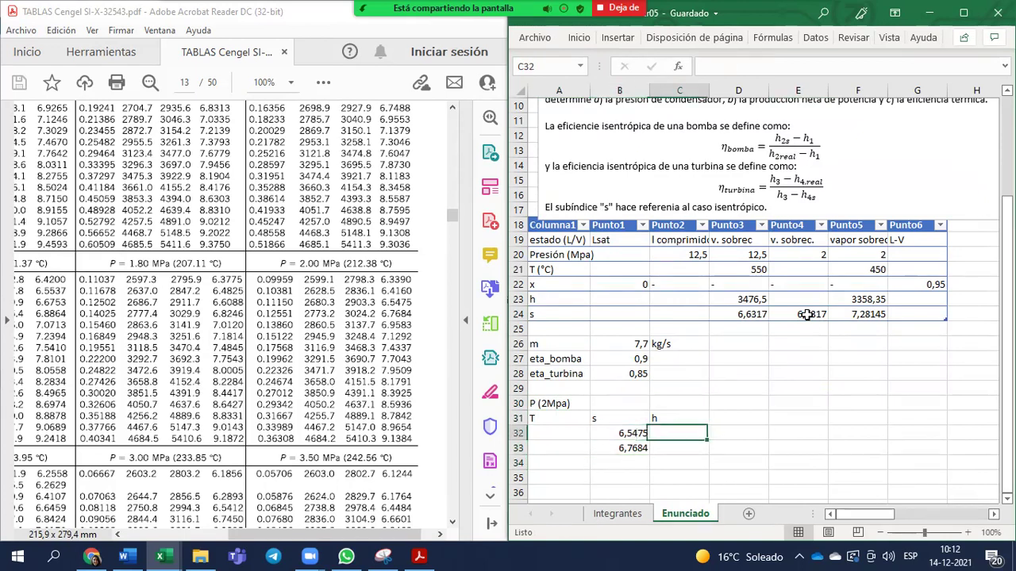
{"action": "scroll", "coordinate": [361, 381], "scroll_direction": "up", "scroll_amount": 3}
{"action": "scroll", "coordinate": [361, 379], "scroll_direction": "down", "scroll_amount": 3}
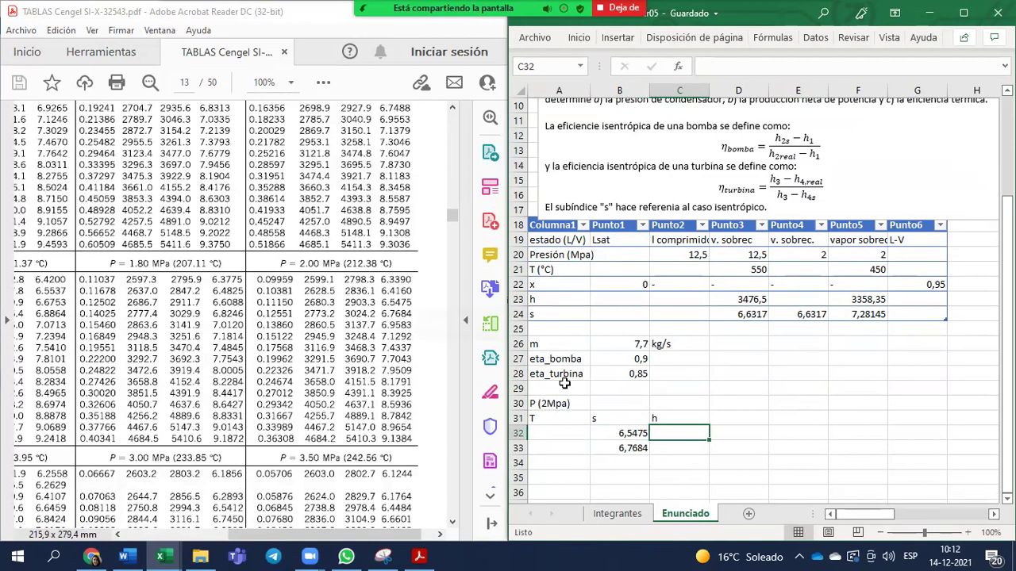
{"action": "type", "text": "2903,3"}
{"action": "key", "text": "Return"}
{"action": "type", "text": "3"}
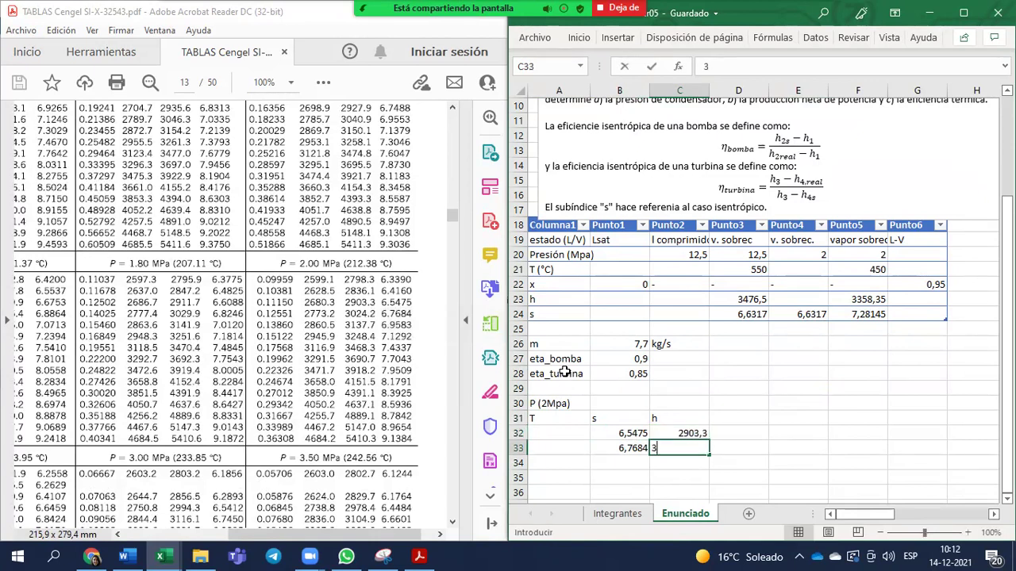
{"action": "type", "text": "024,1"}
{"action": "key", "text": "Return"}
Step: Correct the second enthalpy, in cell C33, to 3024,2
{"action": "key", "text": "Up"}
{"action": "left_click", "coordinate": [730, 68]}
{"action": "key", "text": "BackSpace"}
{"action": "type", "text": "2"}
{"action": "key", "text": "Return"}
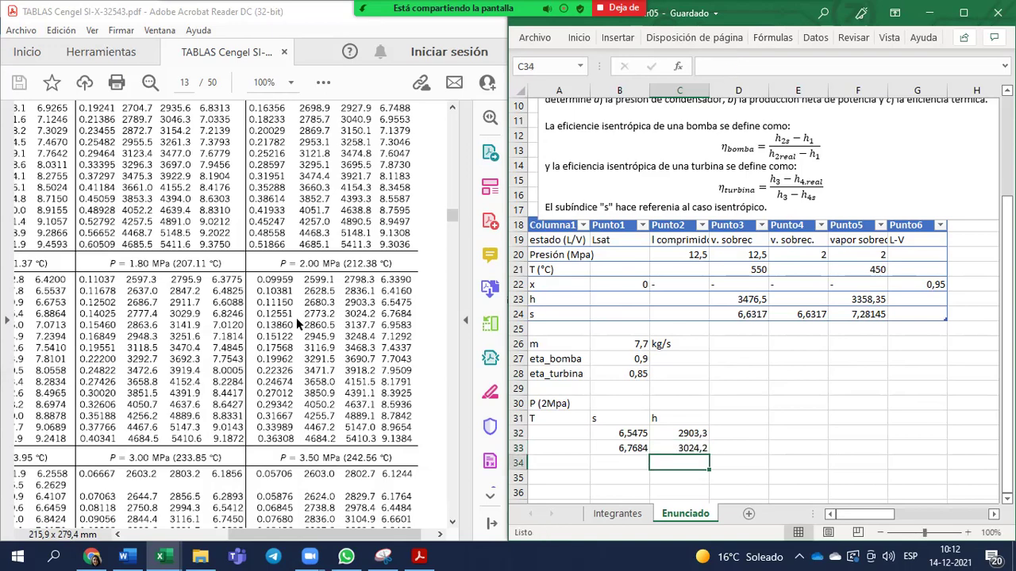
Step: Enter the temperatures 250 and 300 from the steam tables in cells A32 and A33 under the T heading
{"action": "left_click", "coordinate": [559, 433]}
{"action": "left_click_drag", "start_coordinate": [397, 527], "coordinate": [424, 522]}
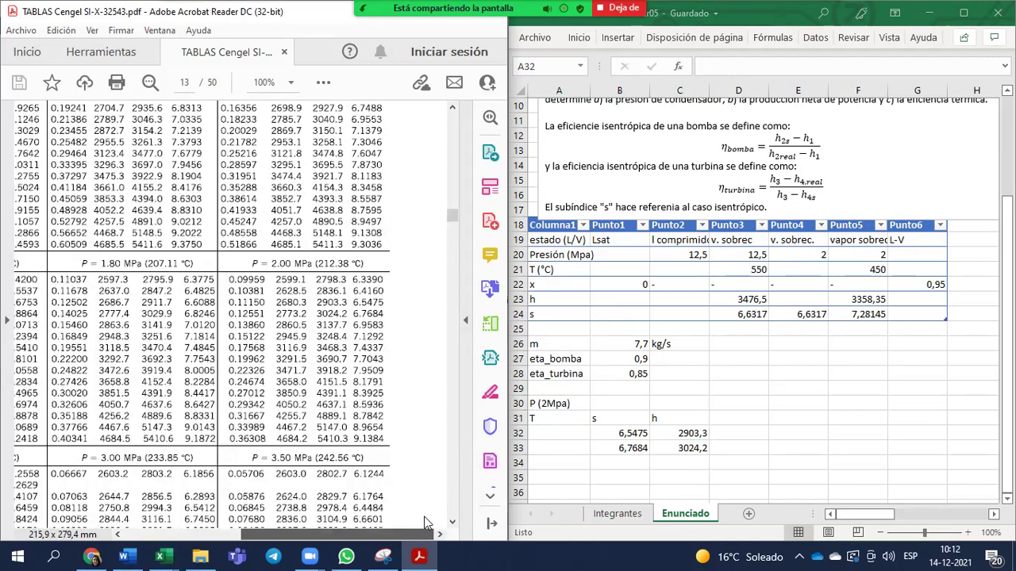
{"action": "left_click_drag", "start_coordinate": [425, 523], "coordinate": [305, 540]}
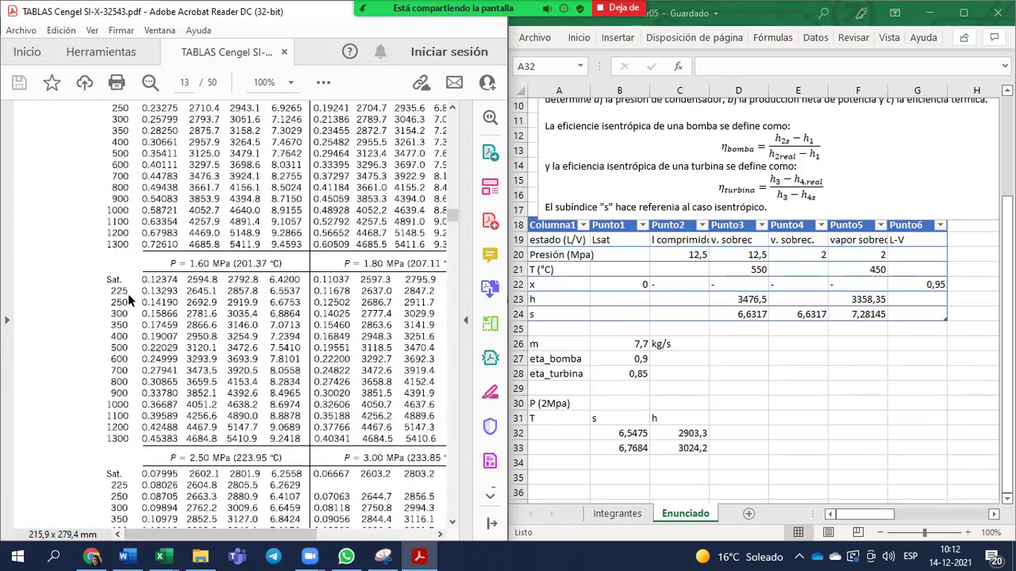
{"action": "left_click", "coordinate": [569, 431]}
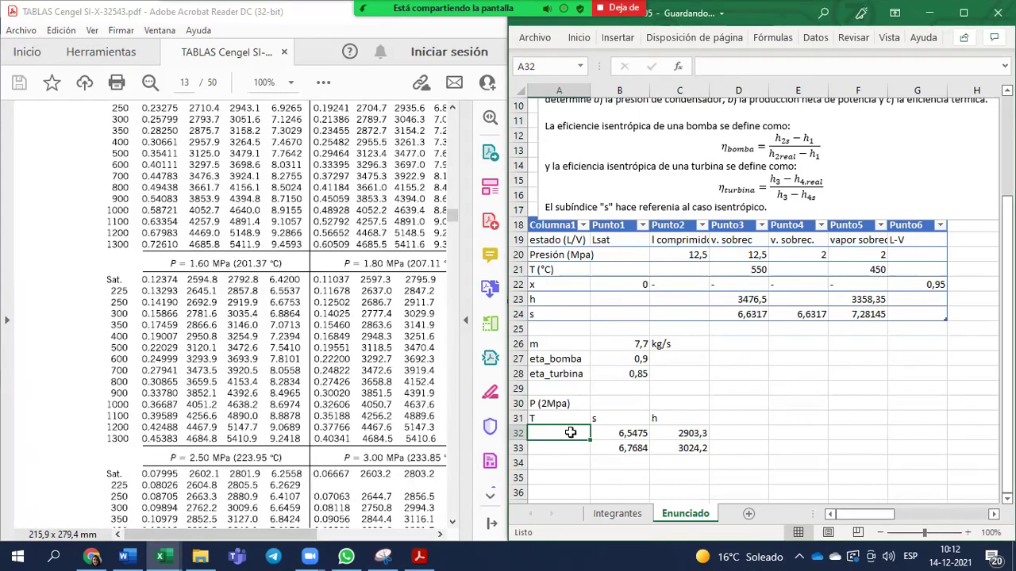
{"action": "type", "text": "250"}
{"action": "key", "text": "Return"}
{"action": "type", "text": "300"}
{"action": "key", "text": "Return"}
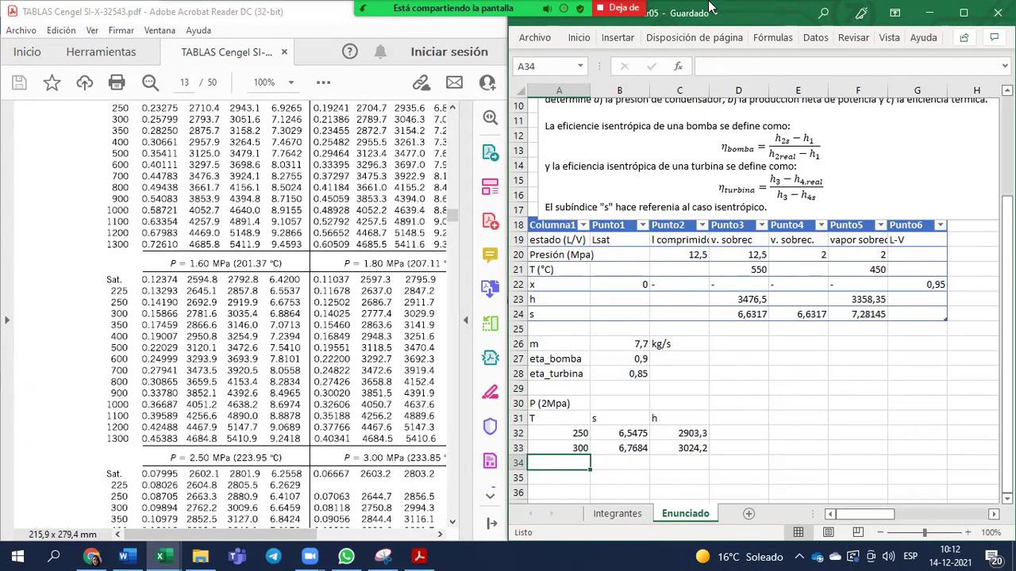
Step: Maximize the workbook and insert a markers-only scatter chart from the s and h values in B32:C33
{"action": "left_click", "coordinate": [965, 17]}
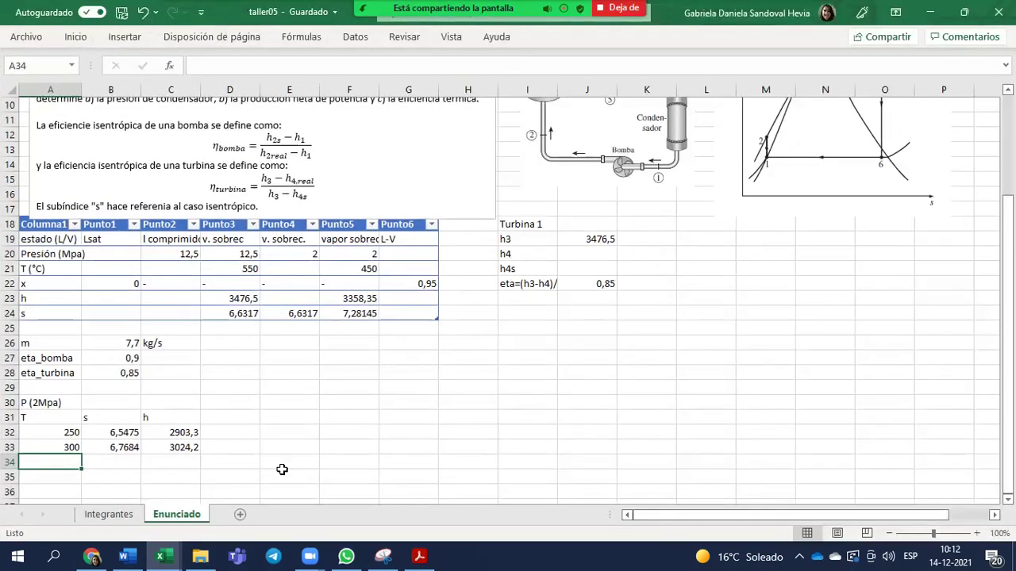
{"action": "left_click", "coordinate": [164, 430]}
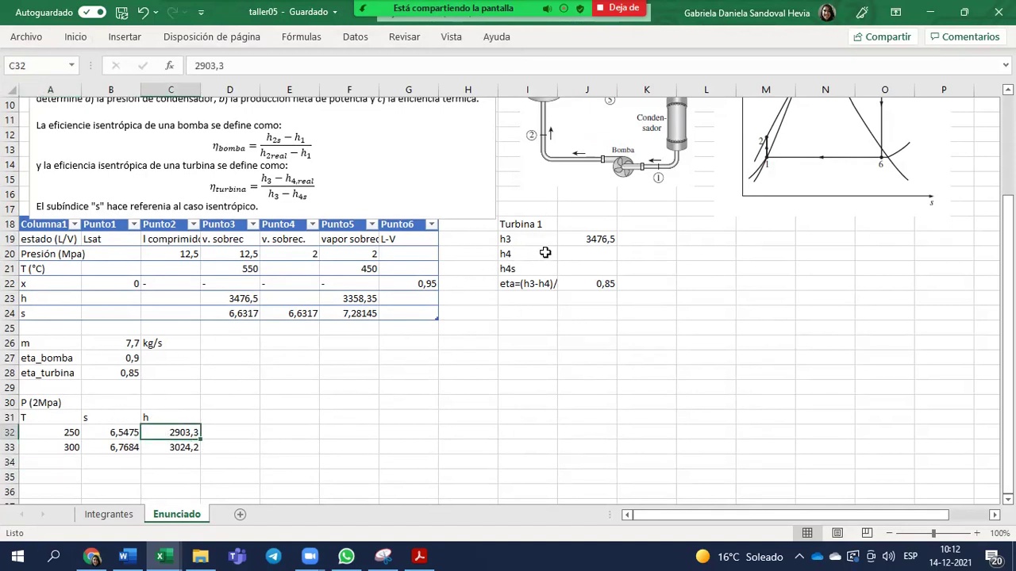
{"action": "left_click", "coordinate": [587, 268]}
{"action": "left_click", "coordinate": [247, 420]}
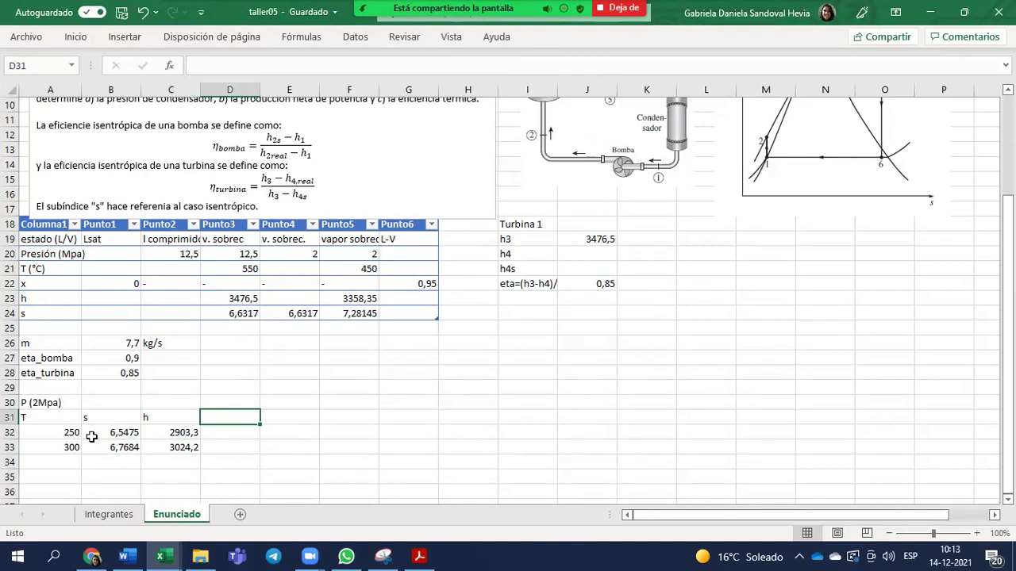
{"action": "left_click_drag", "start_coordinate": [109, 431], "coordinate": [170, 447]}
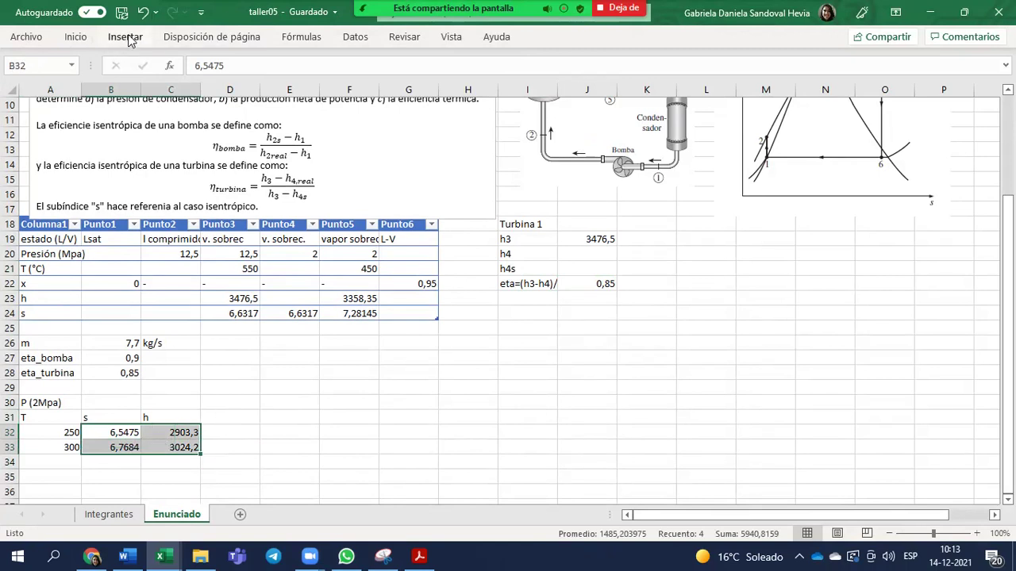
{"action": "left_click", "coordinate": [129, 37]}
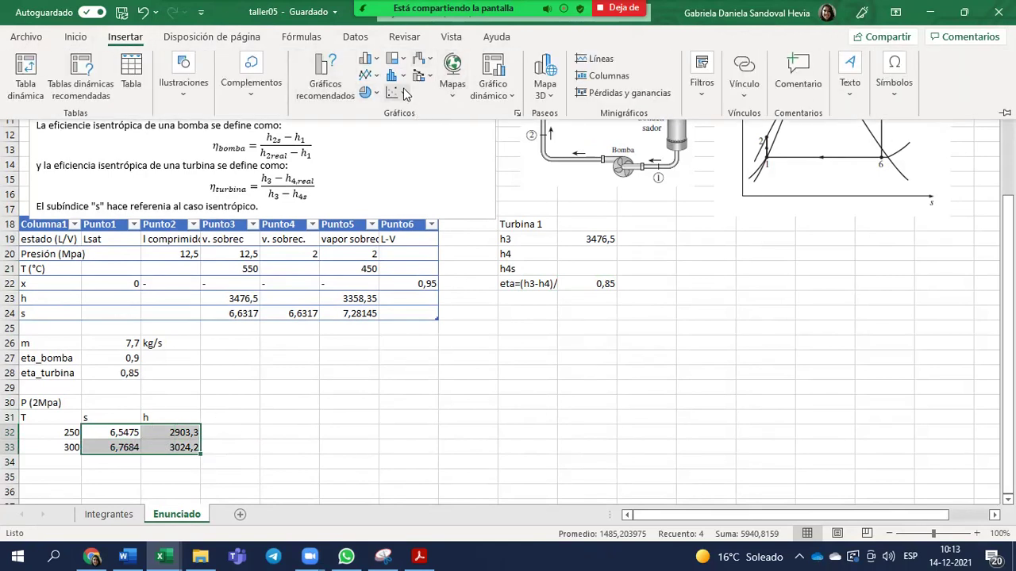
{"action": "left_click", "coordinate": [405, 94]}
{"action": "left_click", "coordinate": [464, 187]}
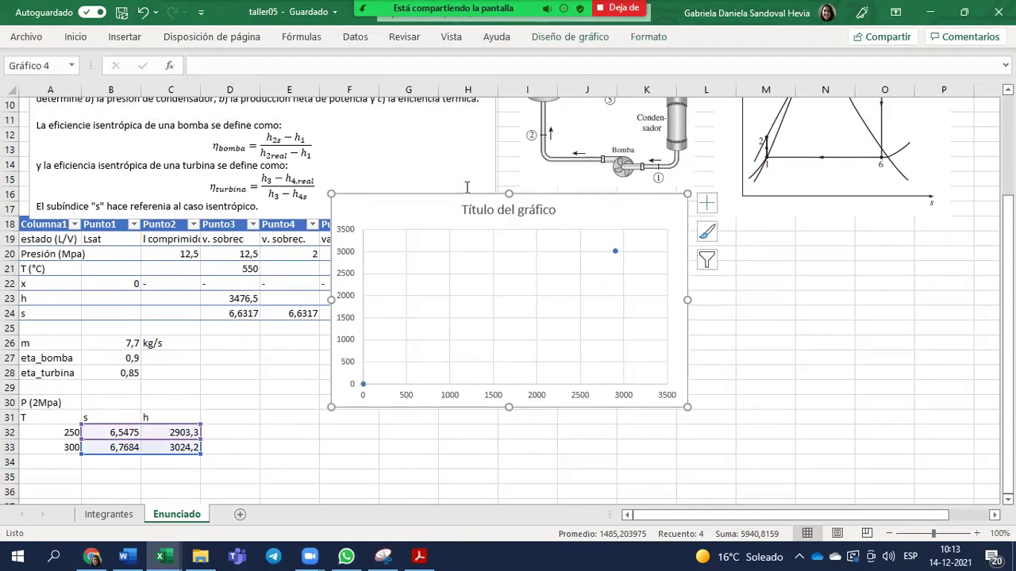
Step: Move the scatter chart to the empty area below the T, s and h table
{"action": "left_click_drag", "start_coordinate": [608, 202], "coordinate": [490, 446]}
{"action": "scroll", "coordinate": [507, 344], "scroll_direction": "down", "scroll_amount": 3}
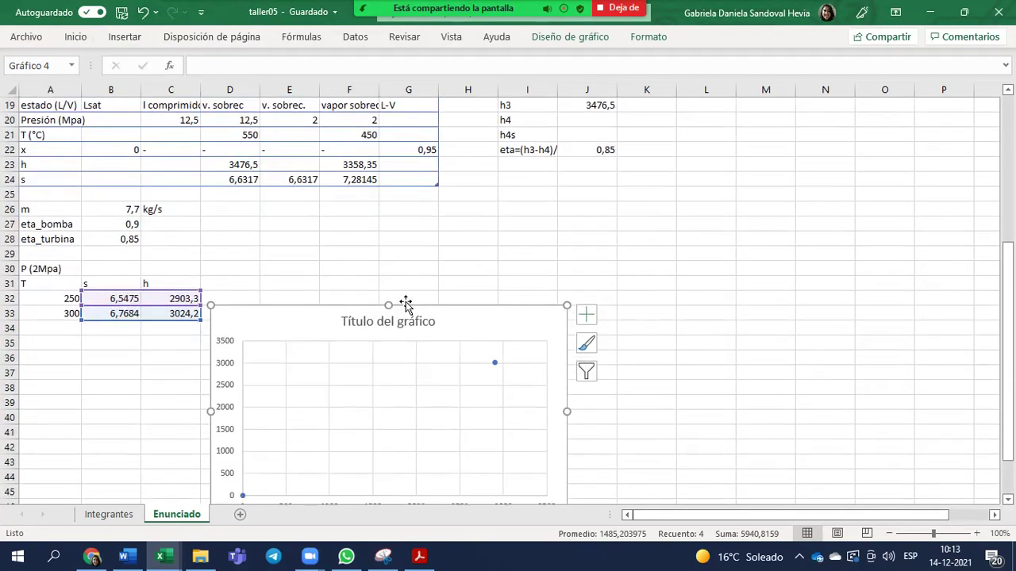
{"action": "left_click_drag", "start_coordinate": [405, 305], "coordinate": [371, 333]}
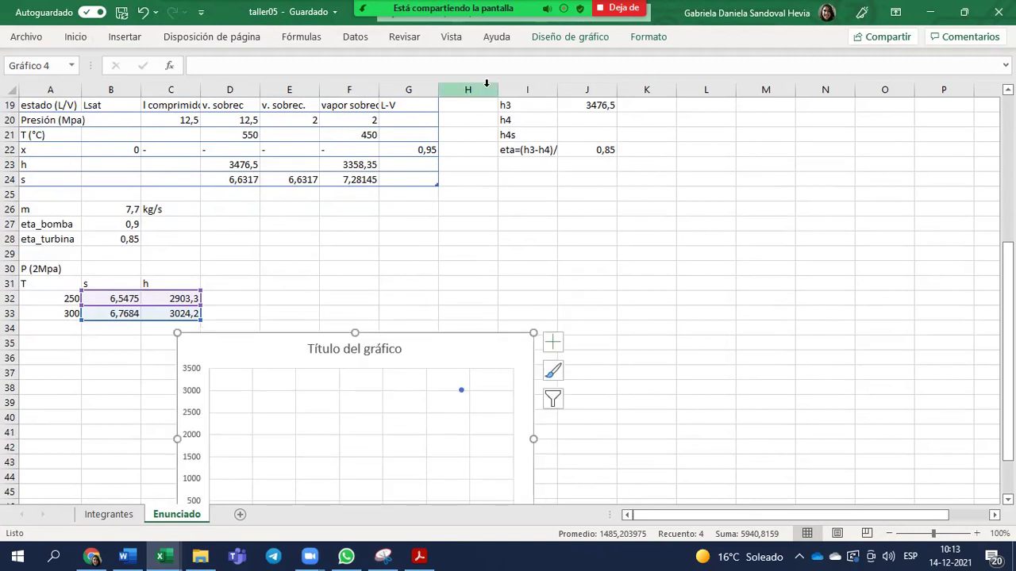
{"action": "scroll", "coordinate": [487, 84], "scroll_direction": "down", "scroll_amount": 3}
{"action": "scroll", "coordinate": [488, 84], "scroll_direction": "up", "scroll_amount": 1}
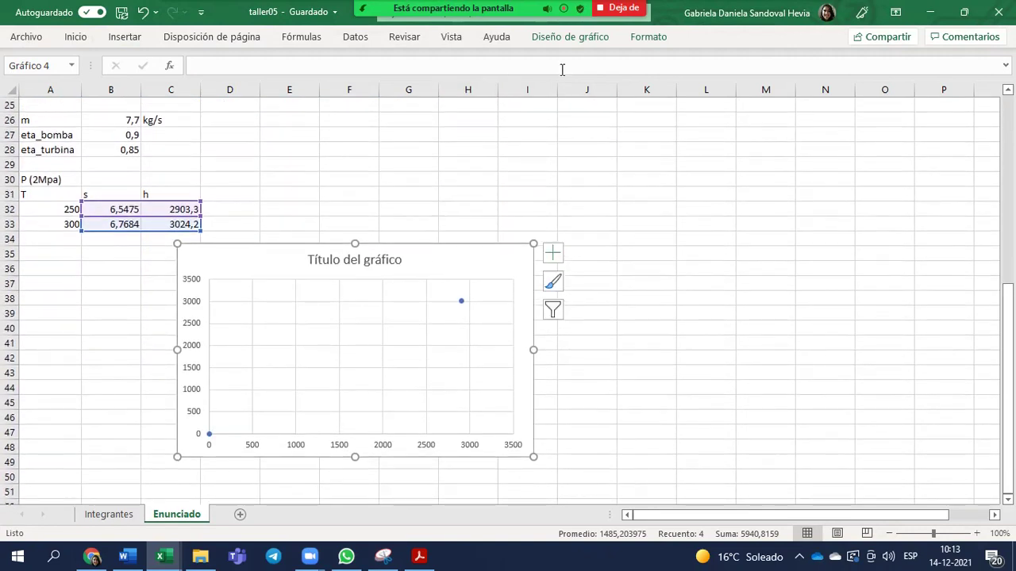
{"action": "left_click", "coordinate": [463, 301]}
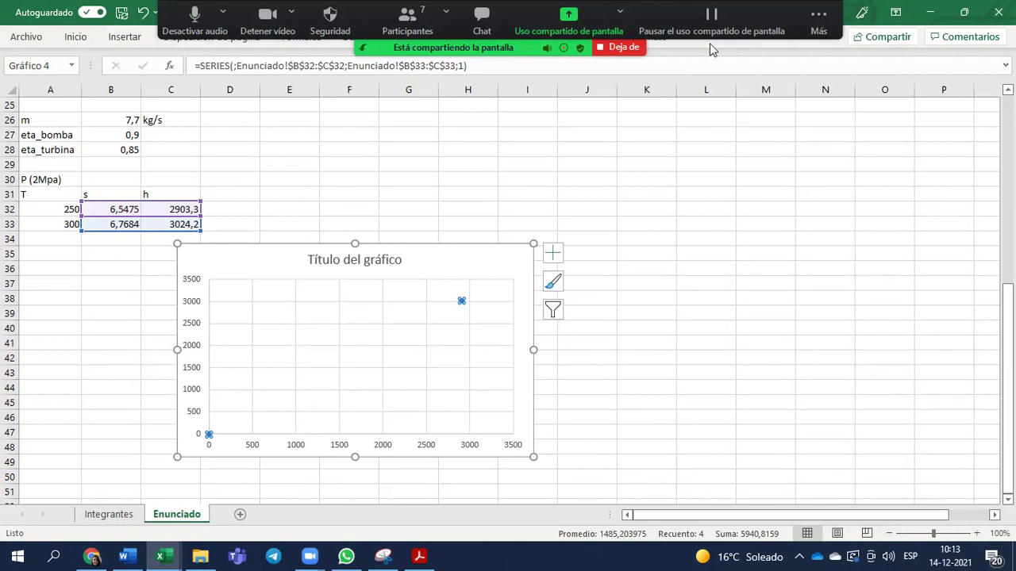
{"action": "left_click", "coordinate": [963, 12]}
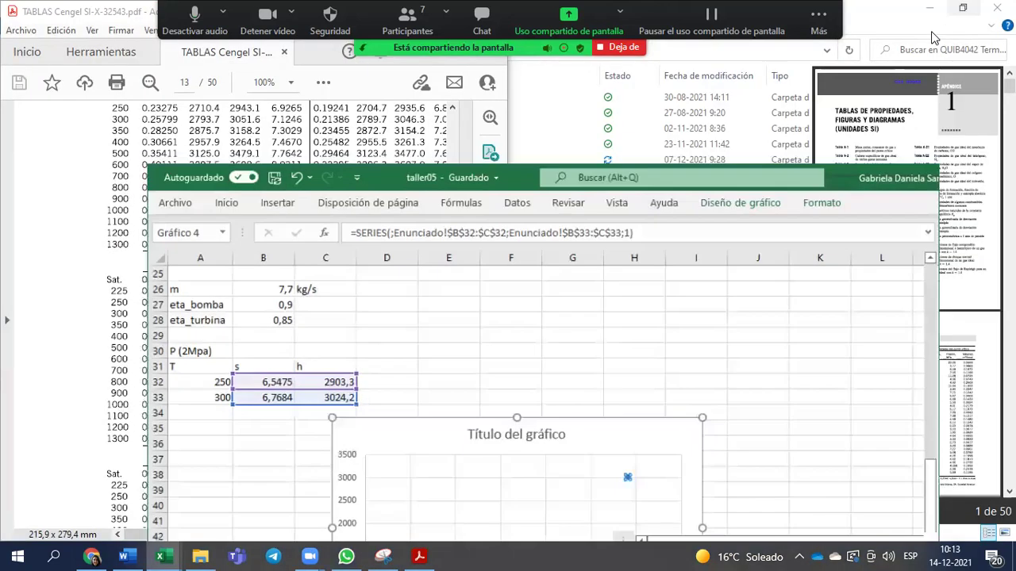
{"action": "left_click_drag", "start_coordinate": [697, 201], "coordinate": [588, 57]}
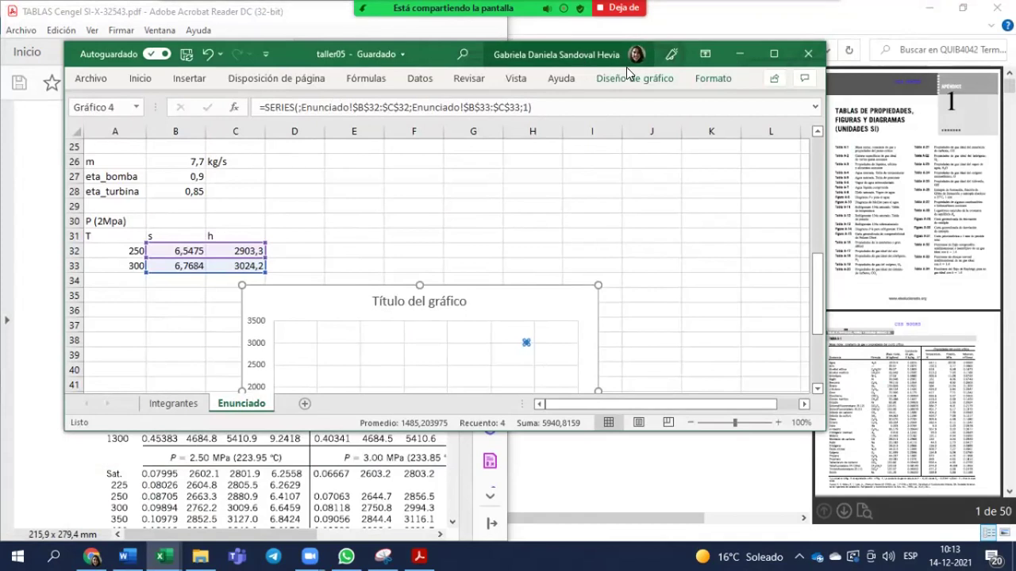
{"action": "key", "text": "super+Up"}
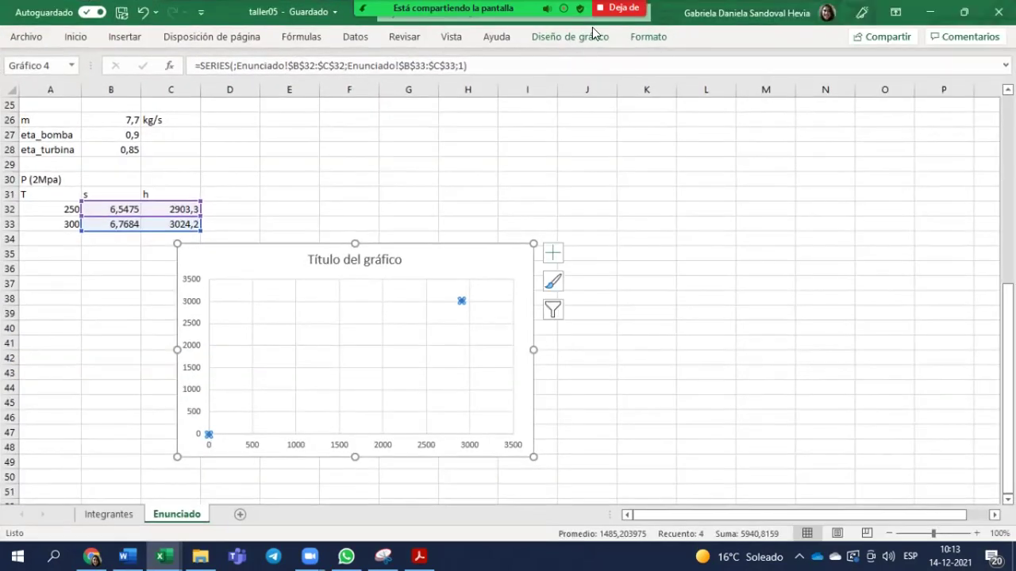
Step: Switch the chart's rows and columns so that entropy is on the horizontal axis and enthalpy on the vertical axis
{"action": "left_click", "coordinate": [650, 41]}
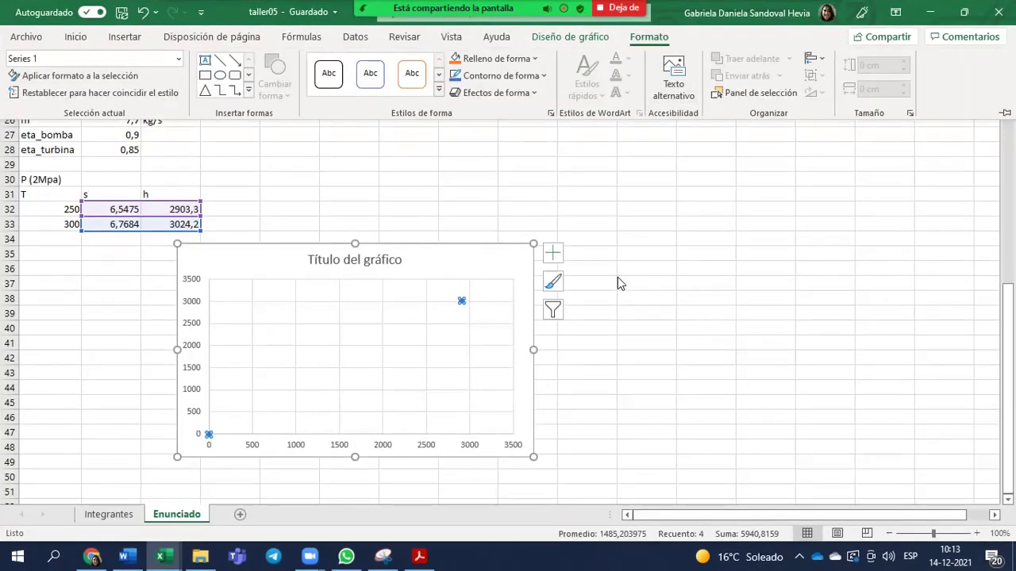
{"action": "mouse_move", "coordinate": [647, 7]}
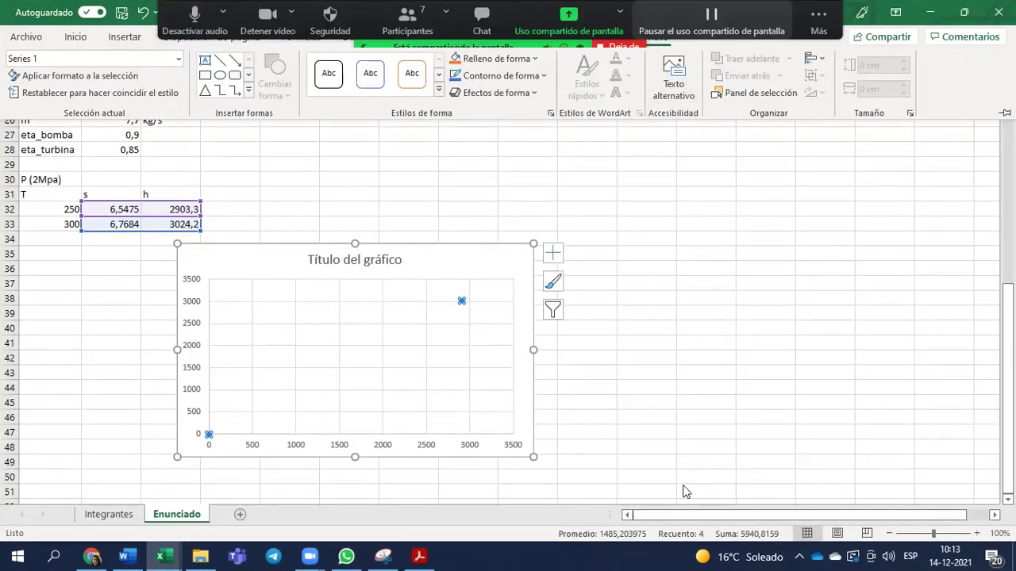
{"action": "scroll", "coordinate": [769, 93], "scroll_direction": "up", "scroll_amount": 1}
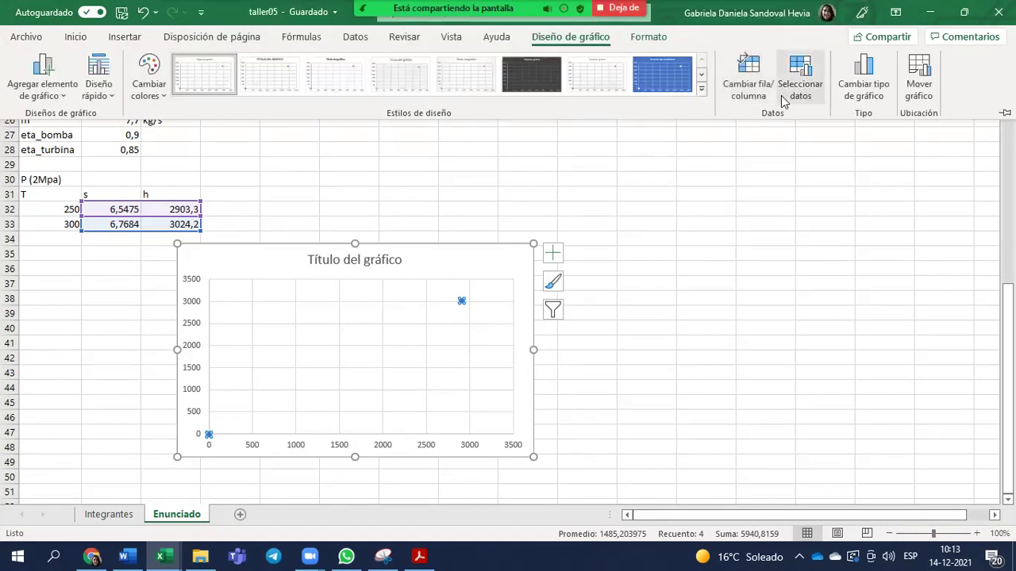
{"action": "left_click", "coordinate": [750, 91]}
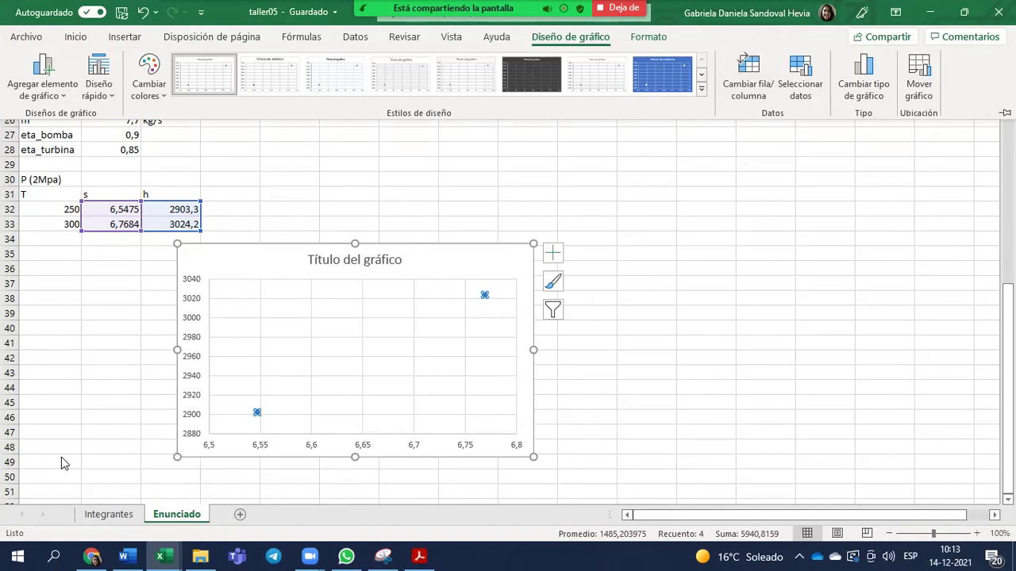
Step: Add a linear trendline to the chart's data series and display its equation on the chart
{"action": "right_click", "coordinate": [485, 296]}
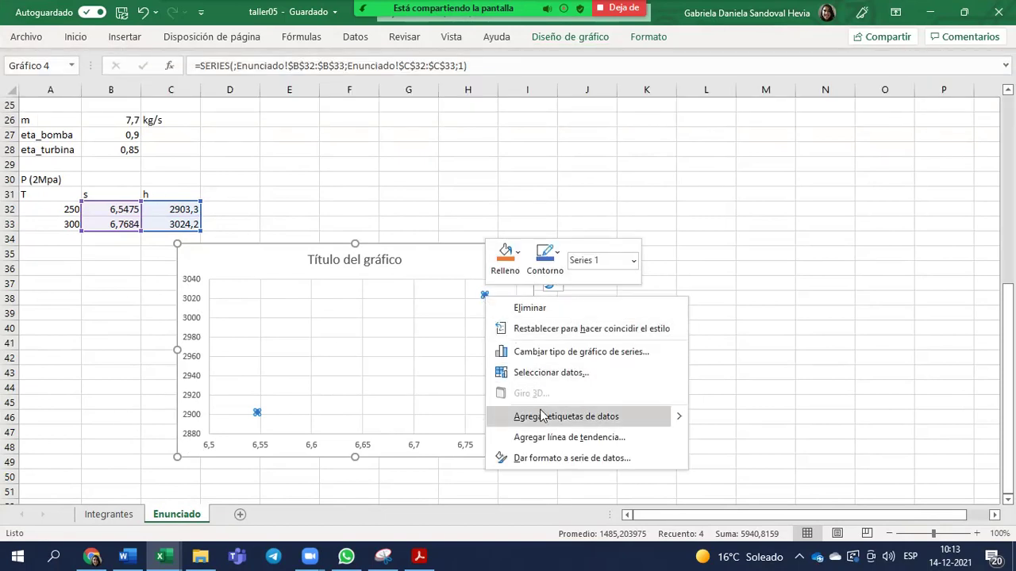
{"action": "left_click", "coordinate": [546, 436]}
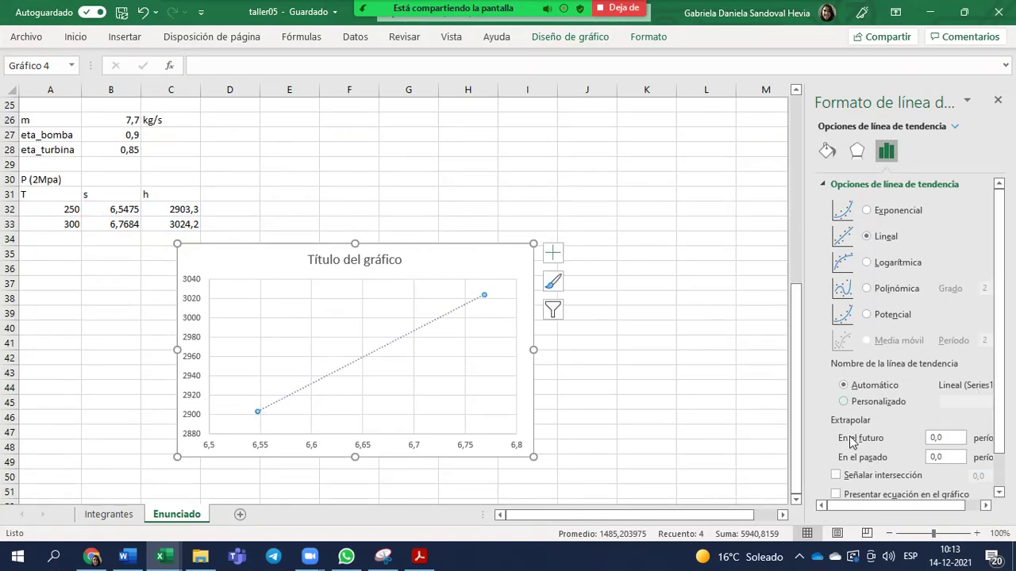
{"action": "scroll", "coordinate": [875, 419], "scroll_direction": "down", "scroll_amount": 1}
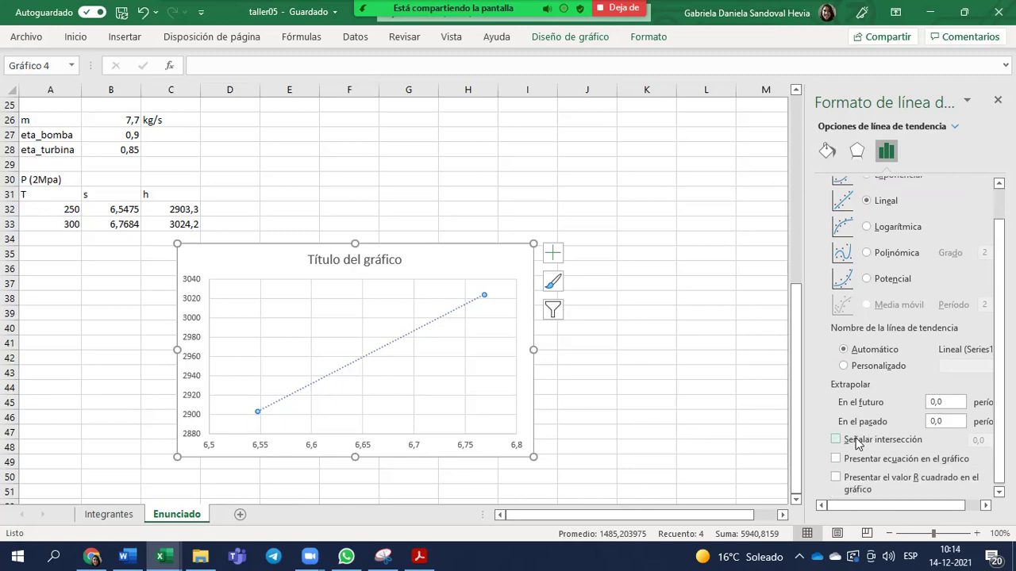
{"action": "left_click", "coordinate": [836, 458]}
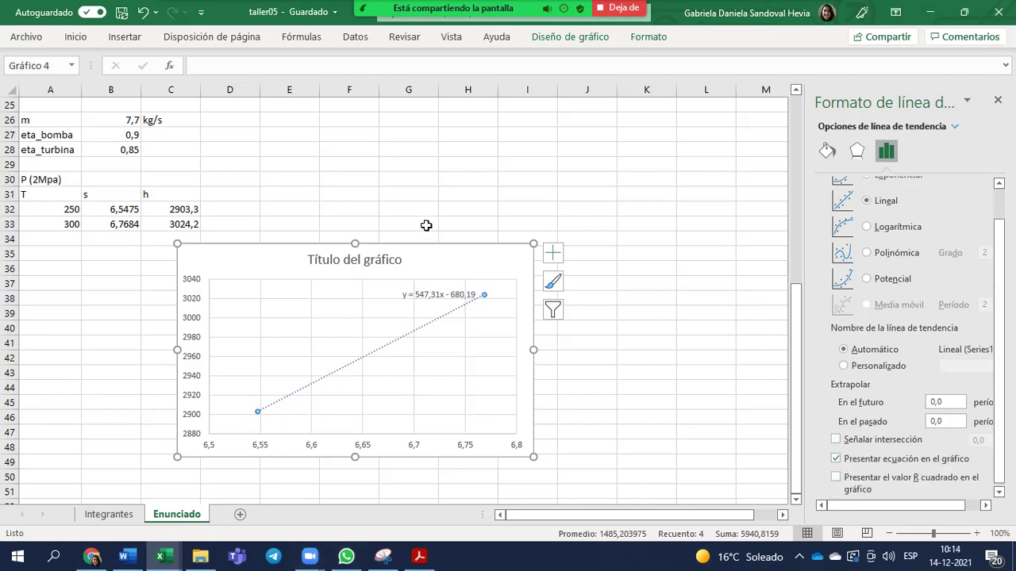
Step: Move the equation label clear of the trendline and place the chart directly beneath the T, s and h table
{"action": "left_click", "coordinate": [439, 287]}
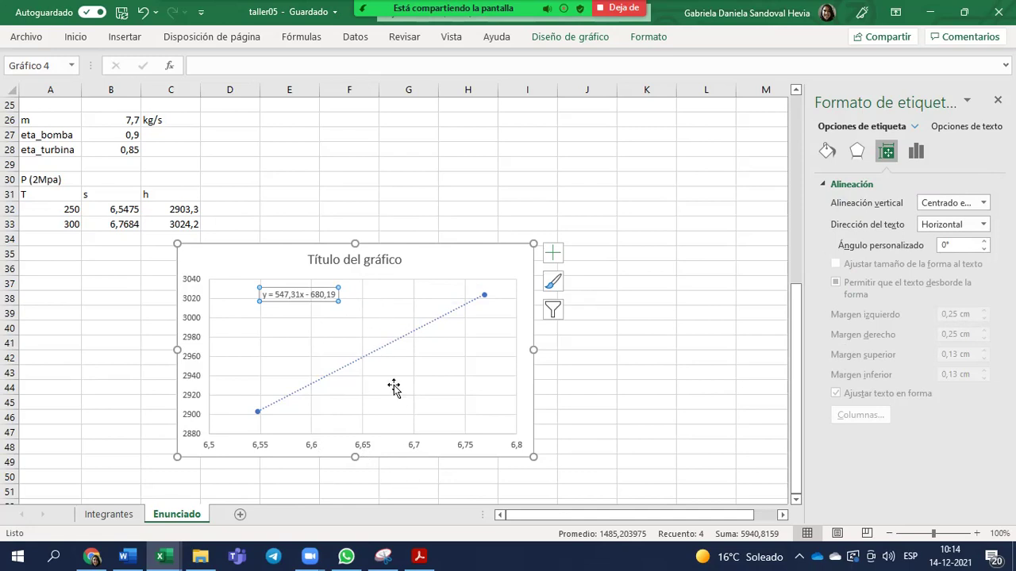
{"action": "left_click_drag", "start_coordinate": [410, 242], "coordinate": [269, 245]}
{"action": "left_click", "coordinate": [256, 209]}
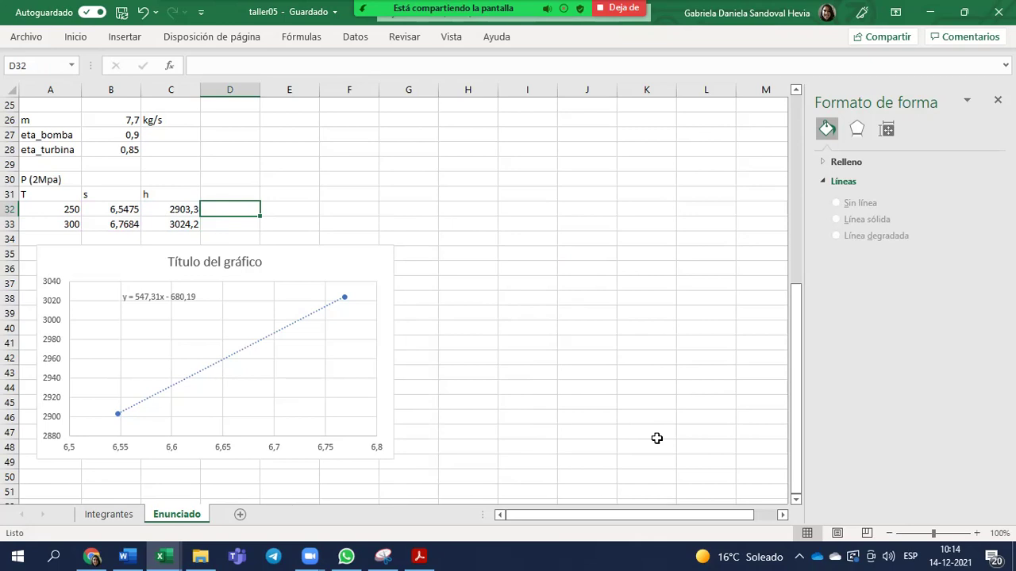
Step: Enter =E24 in cell B34 to bring point 4's entropy into the s column
{"action": "key", "text": "Up"}
{"action": "key", "text": "Down"}
{"action": "key", "text": "Down"}
{"action": "key", "text": "Down"}
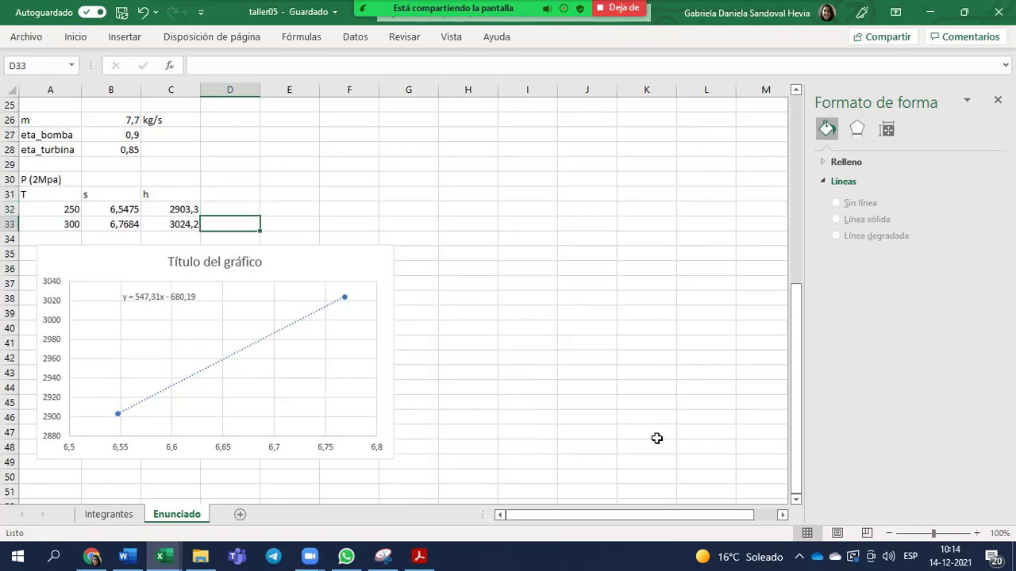
{"action": "key", "text": "Left"}
{"action": "key", "text": "Left"}
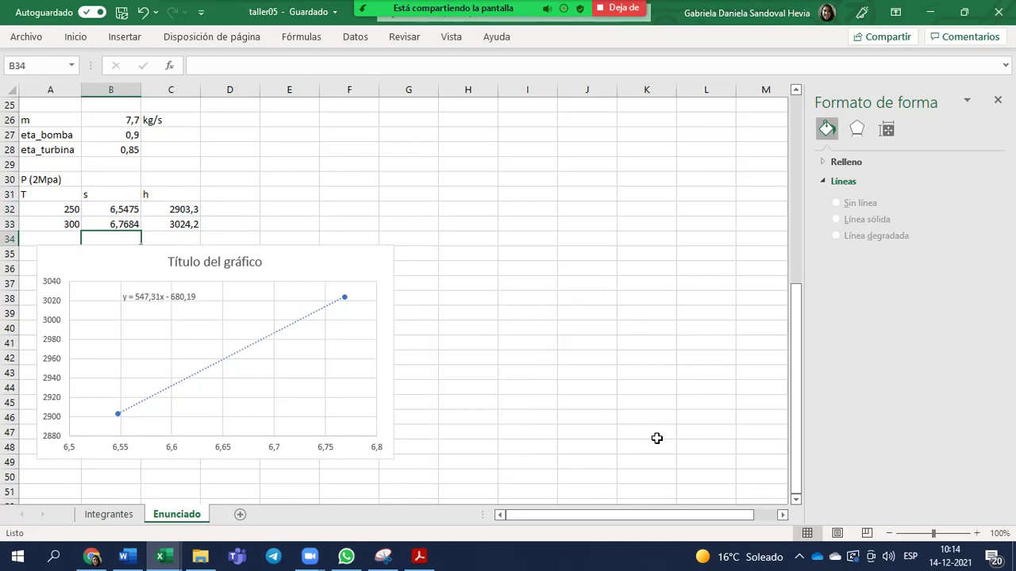
{"action": "type", "text": "="}
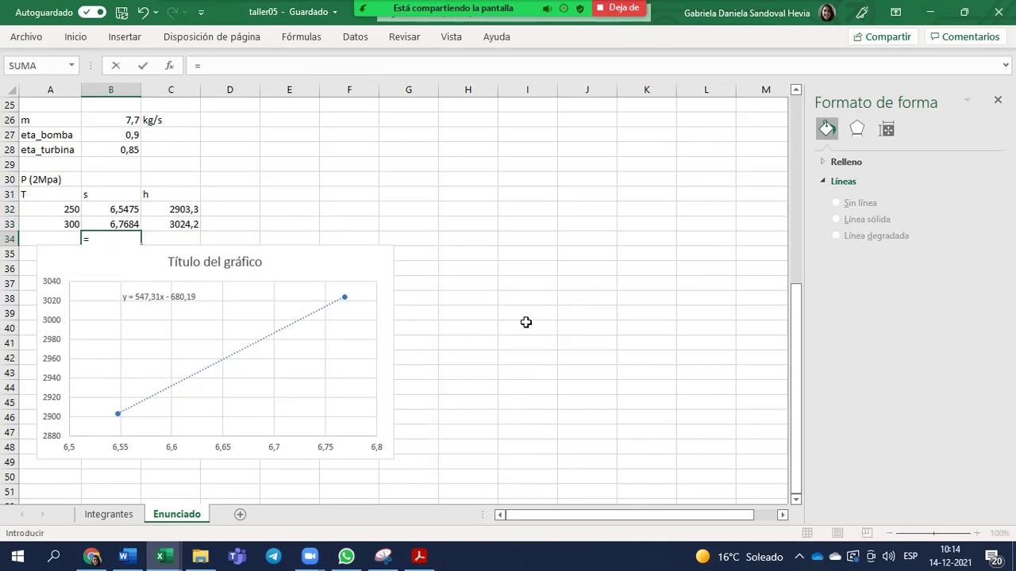
{"action": "scroll", "coordinate": [516, 304], "scroll_direction": "up", "scroll_amount": 4}
{"action": "left_click", "coordinate": [303, 269]}
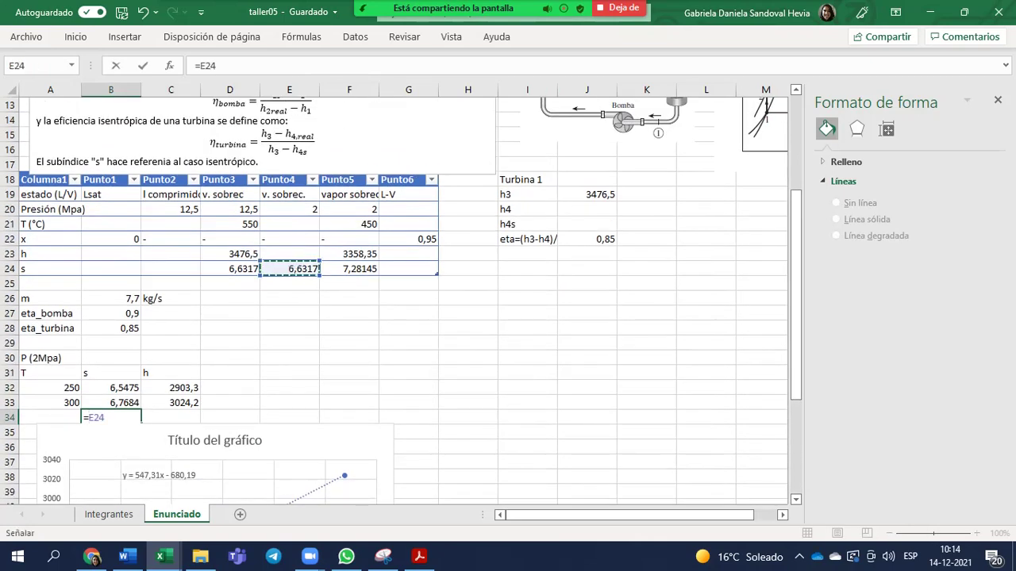
{"action": "key", "text": "Return"}
Step: Calculate the interpolated enthalpy in C34 from the trendline equation with the formula =547,31*B34-680,19
{"action": "scroll", "coordinate": [646, 451], "scroll_direction": "down", "scroll_amount": 2}
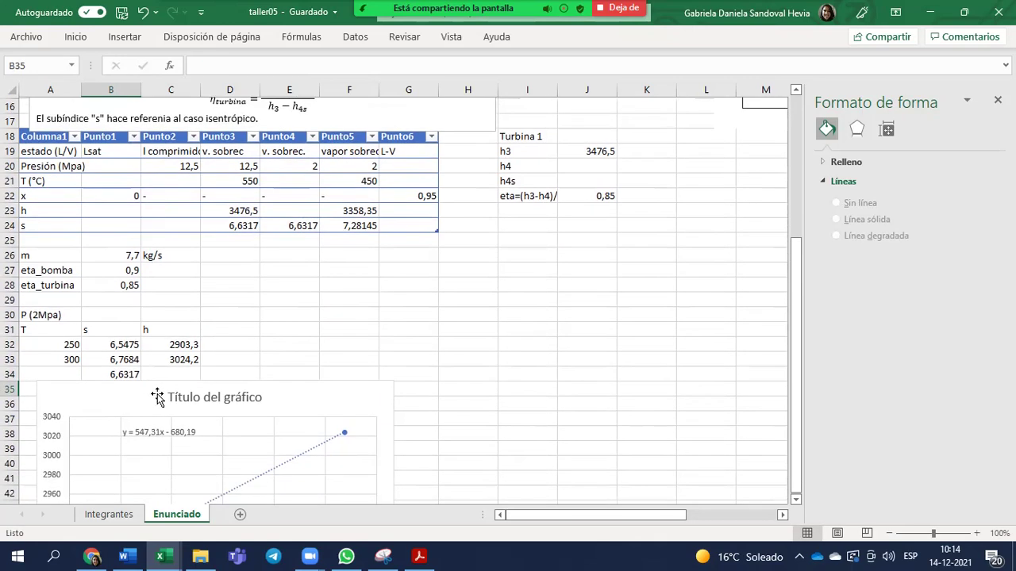
{"action": "left_click", "coordinate": [195, 328]}
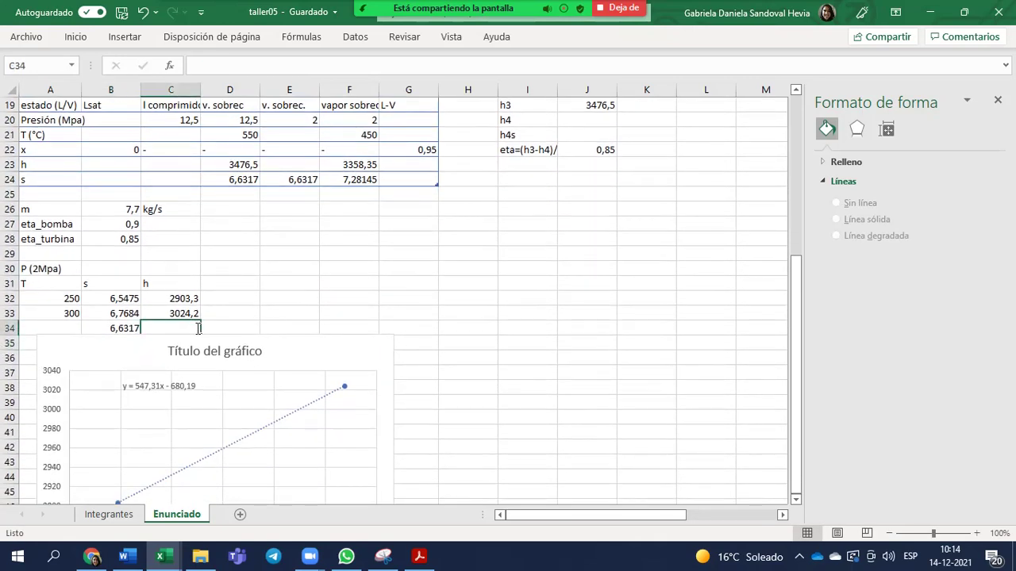
{"action": "type", "text": "=54"}
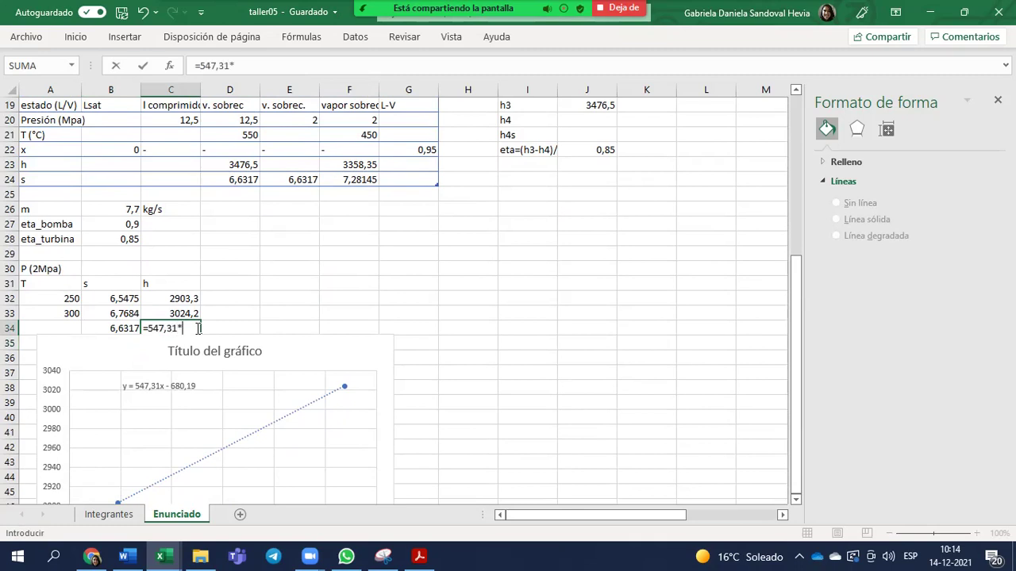
{"action": "type", "text": "7,31*"}
{"action": "key", "text": "Down"}
{"action": "key", "text": "Left"}
{"action": "key", "text": "Left"}
{"action": "key", "text": "Up"}
{"action": "key", "text": "Right"}
{"action": "type", "text": "-"}
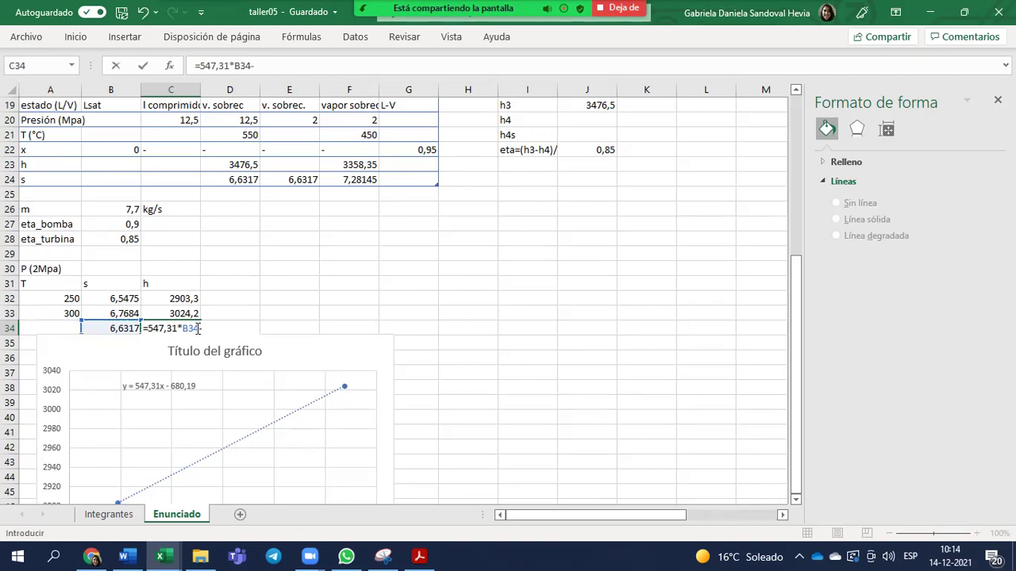
{"action": "type", "text": "680,19"}
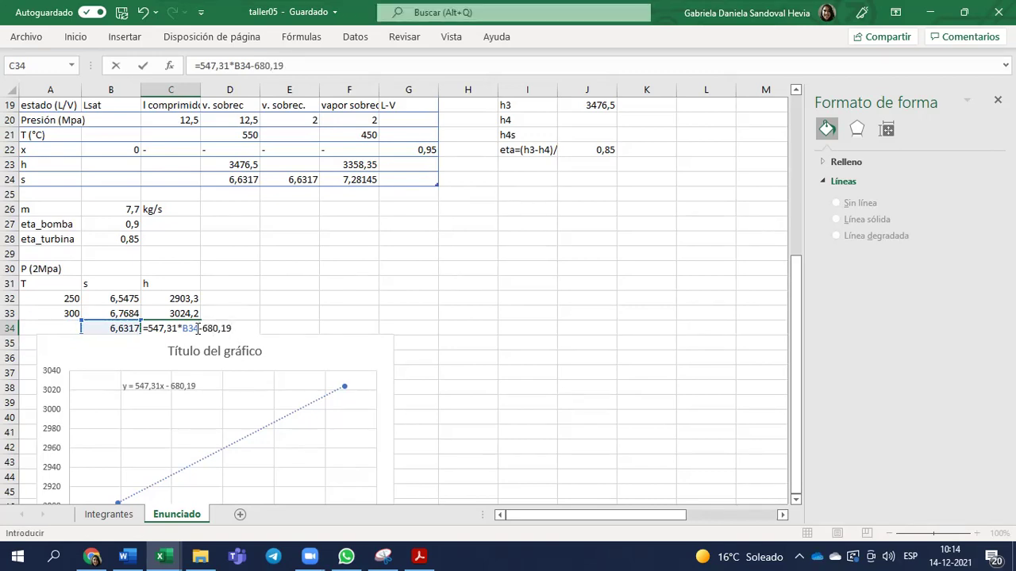
{"action": "key", "text": "ctrl+Return"}
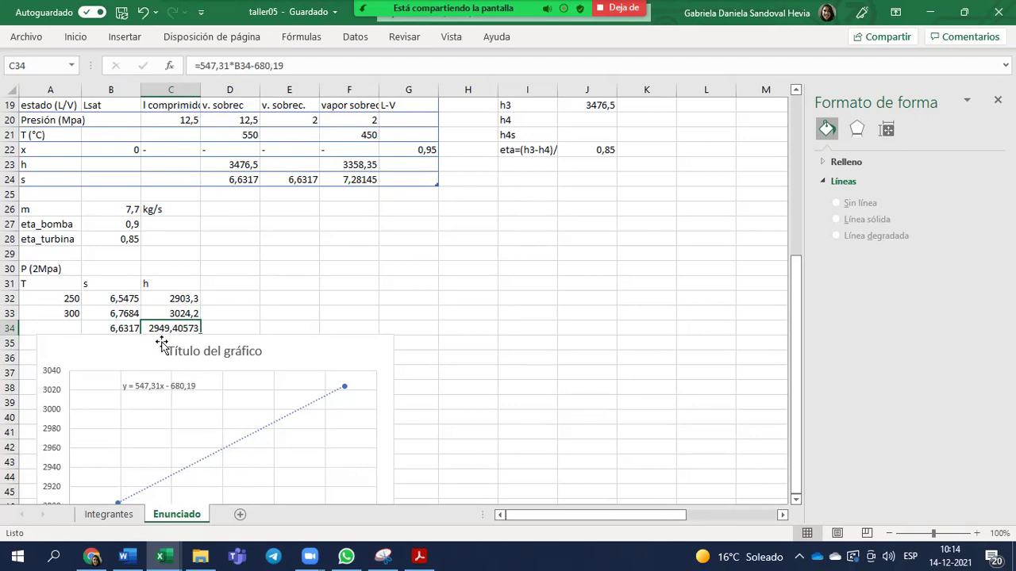
Step: Link the h4s value of Turbina 1 in J21 to the interpolated enthalpy with =C34
{"action": "scroll", "coordinate": [397, 390], "scroll_direction": "up", "scroll_amount": 1}
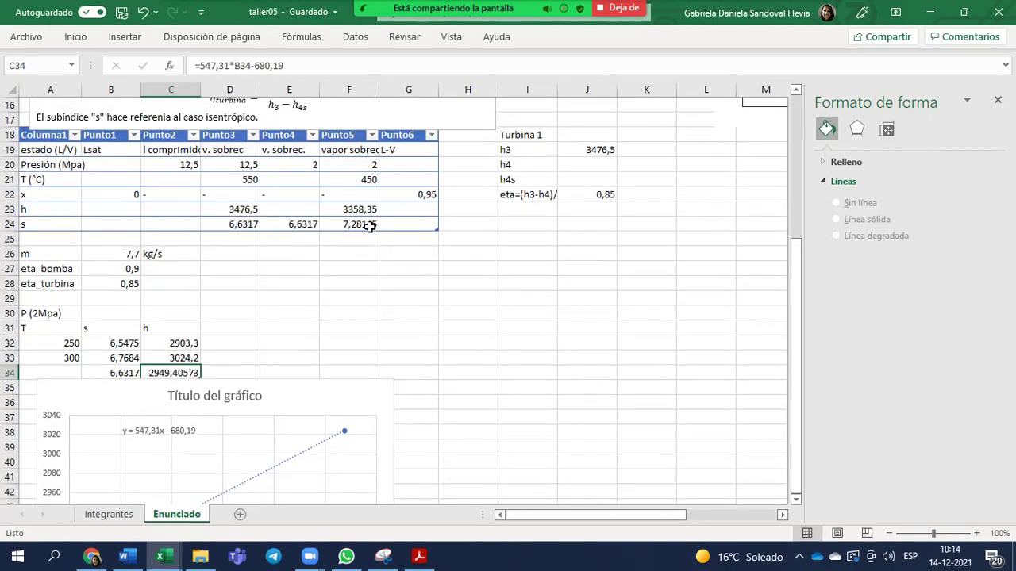
{"action": "left_click", "coordinate": [596, 164]}
{"action": "left_click", "coordinate": [594, 179]}
{"action": "type", "text": "="}
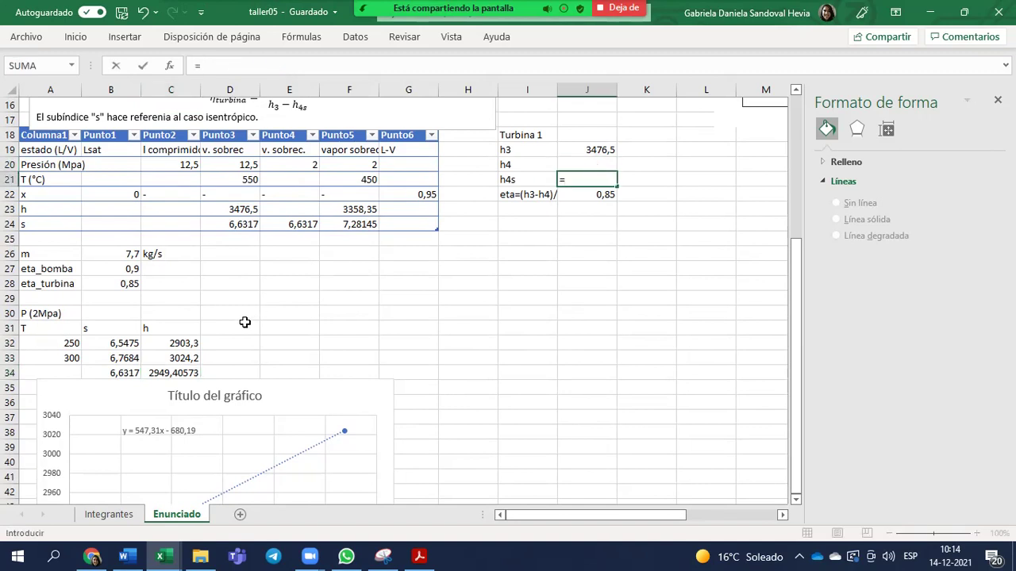
{"action": "left_click", "coordinate": [169, 369]}
{"action": "key", "text": "Return"}
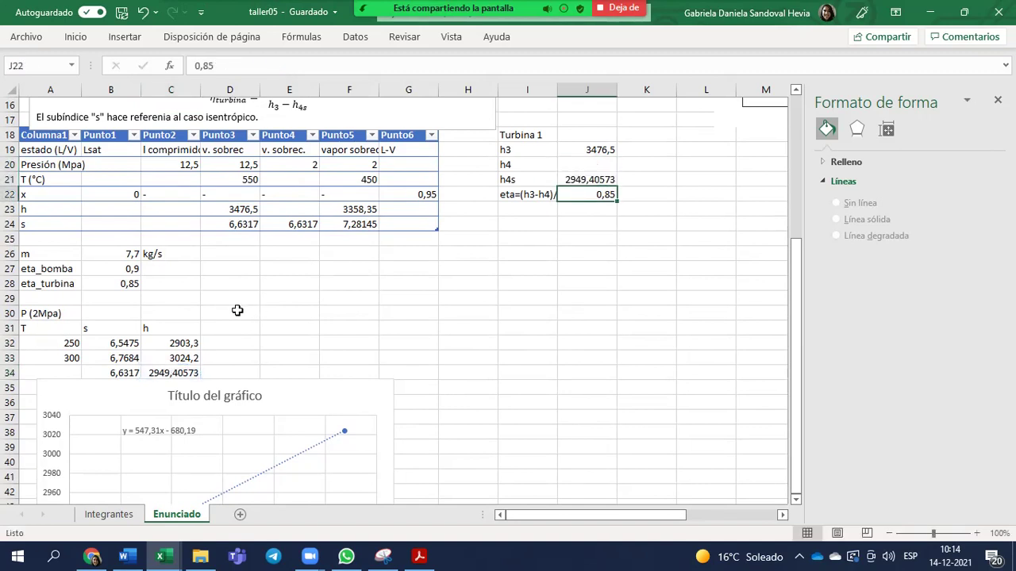
Step: Write the expression h4=h3+eta*(h3-h4s) as text in I23, below the efficiency expression
{"action": "left_click", "coordinate": [541, 196]}
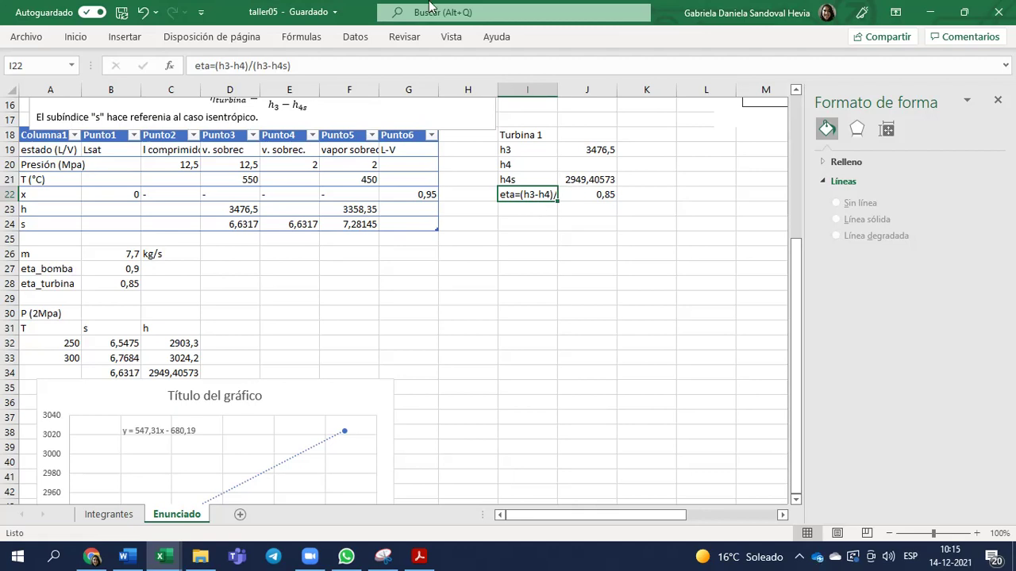
{"action": "left_click", "coordinate": [529, 208]}
{"action": "type", "text": "h4=h3+eta*(h3"}
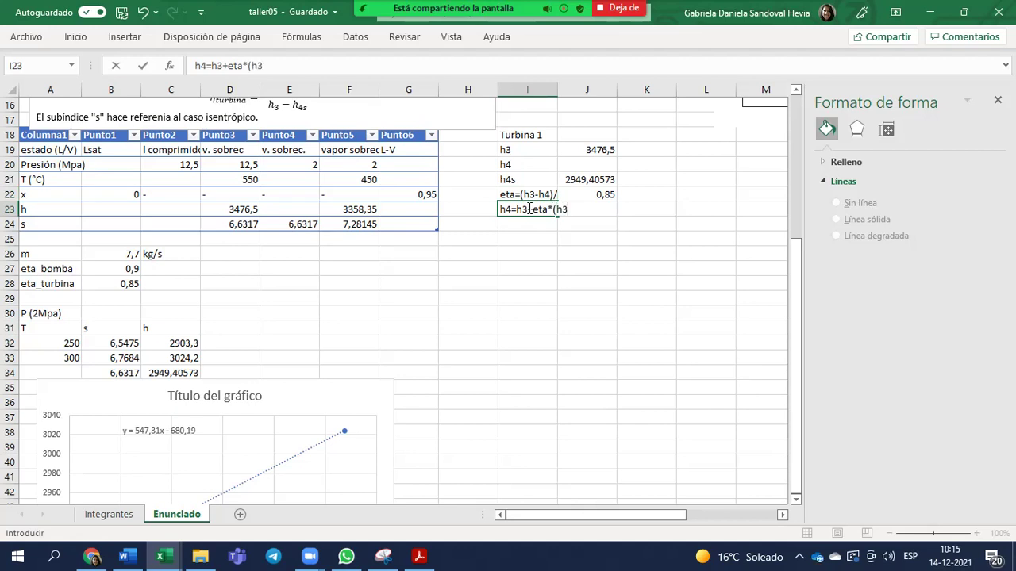
{"action": "type", "text": "4s"}
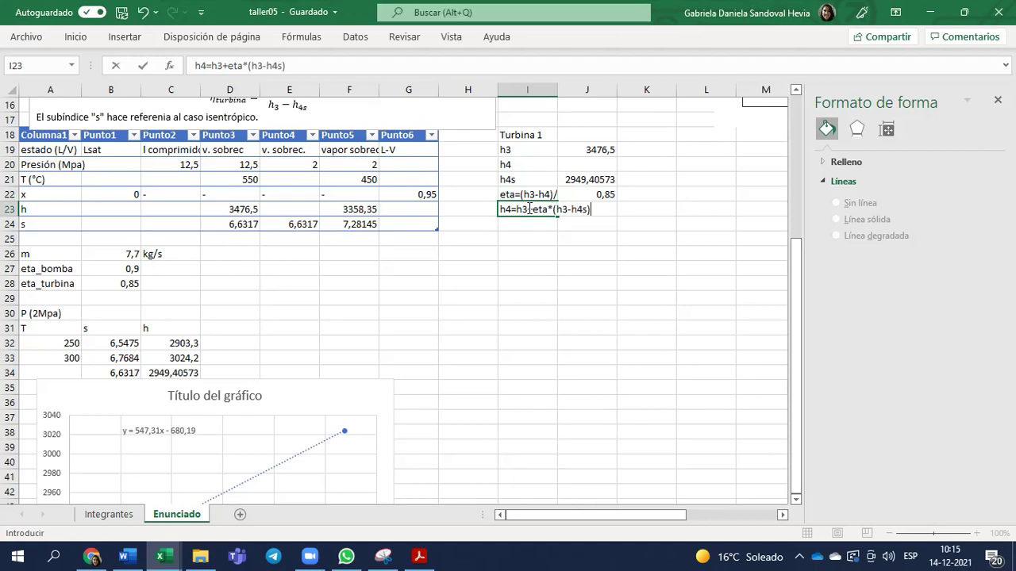
{"action": "key", "text": "Return"}
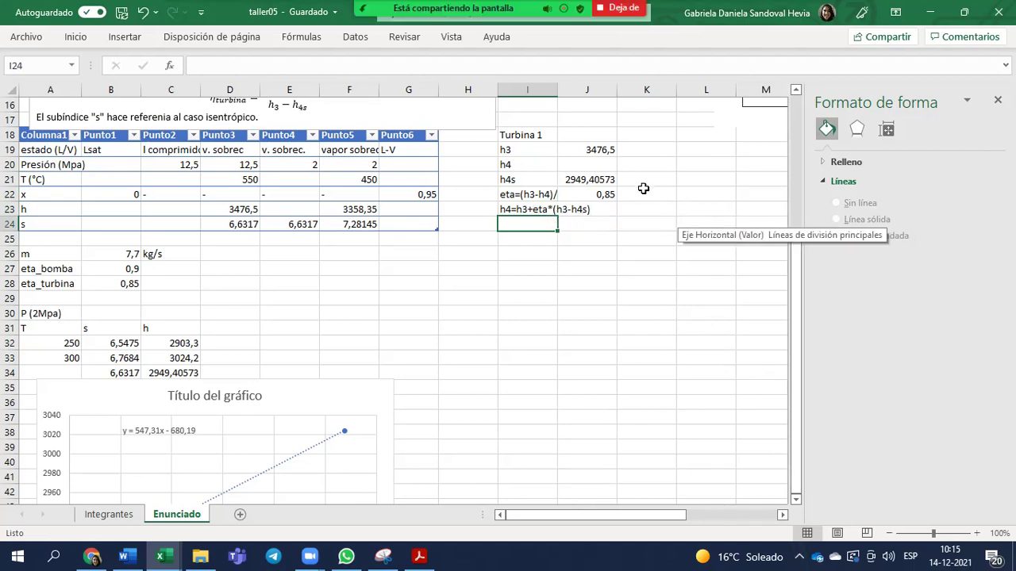
Step: Calculate the real enthalpy h4 of Turbina 1 in J20 with the formula =J19-J22*(J19-J21)
{"action": "left_click", "coordinate": [601, 165]}
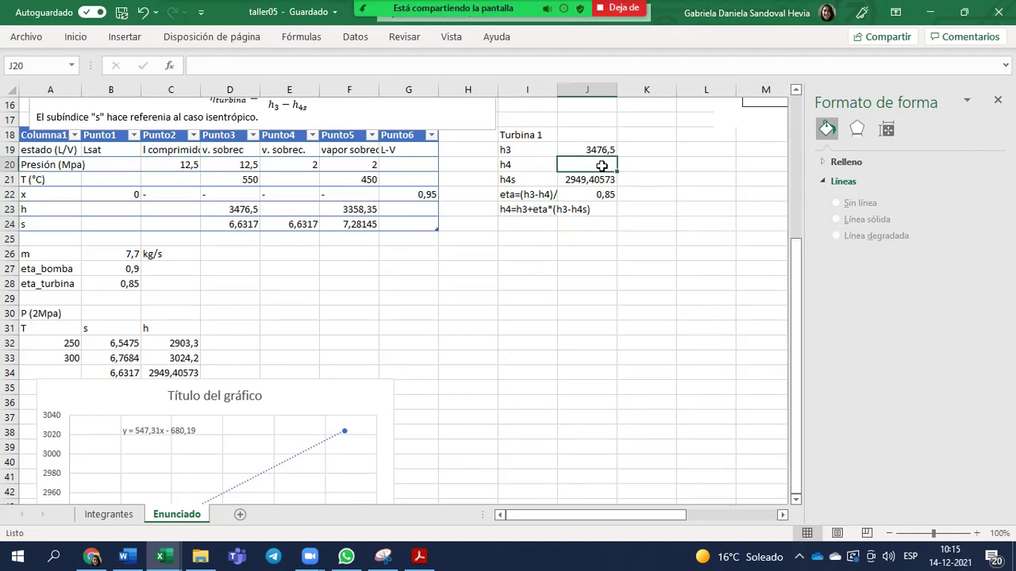
{"action": "type", "text": "="}
{"action": "key", "text": "Up"}
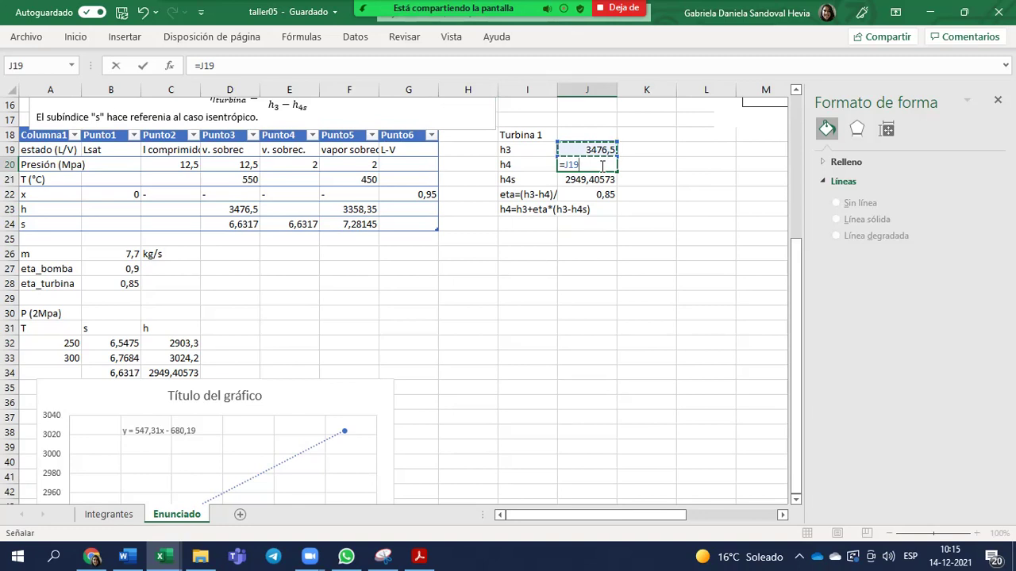
{"action": "type", "text": "-"}
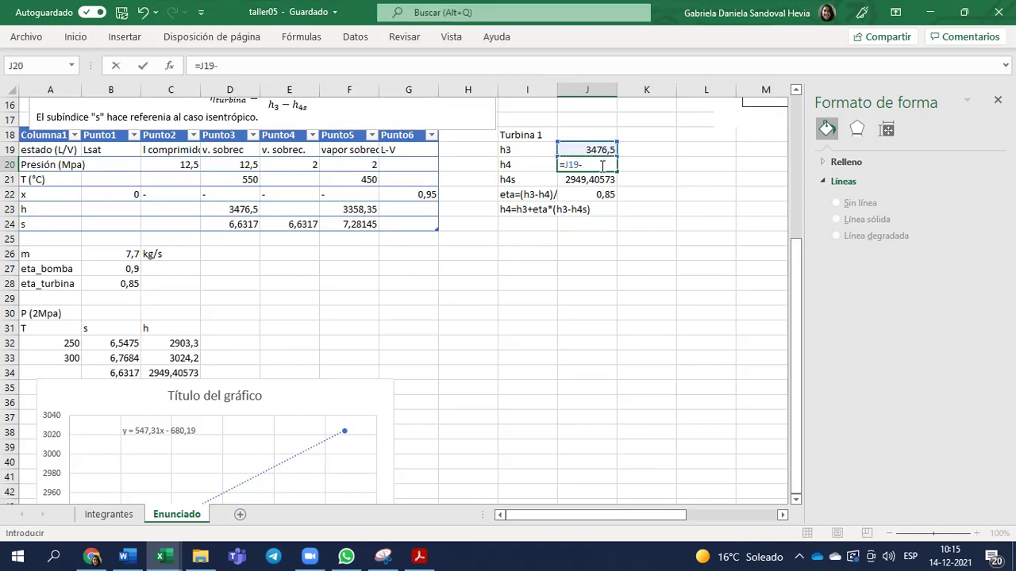
{"action": "left_click", "coordinate": [578, 198]}
{"action": "type", "text": "*("}
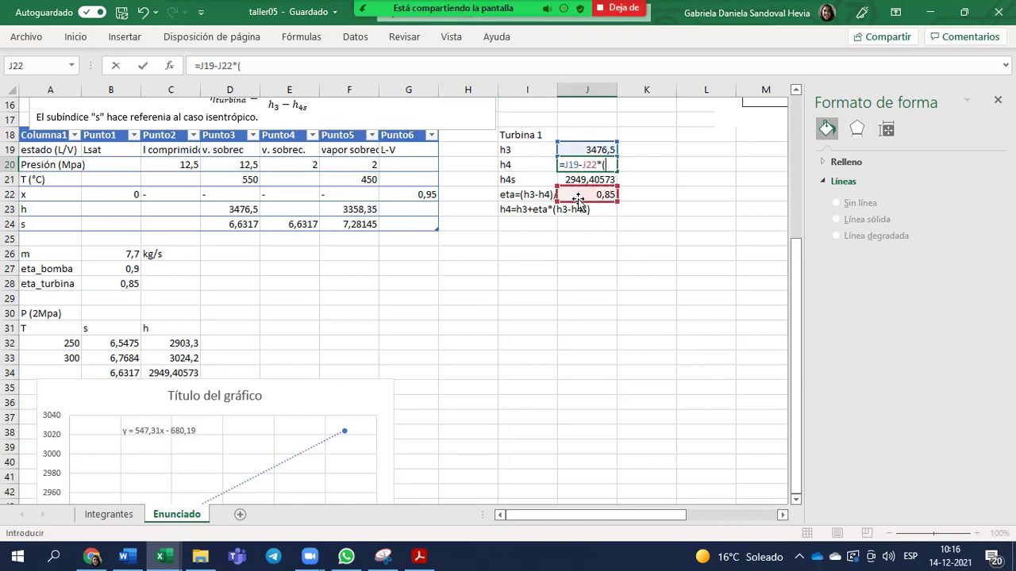
{"action": "left_click", "coordinate": [591, 149]}
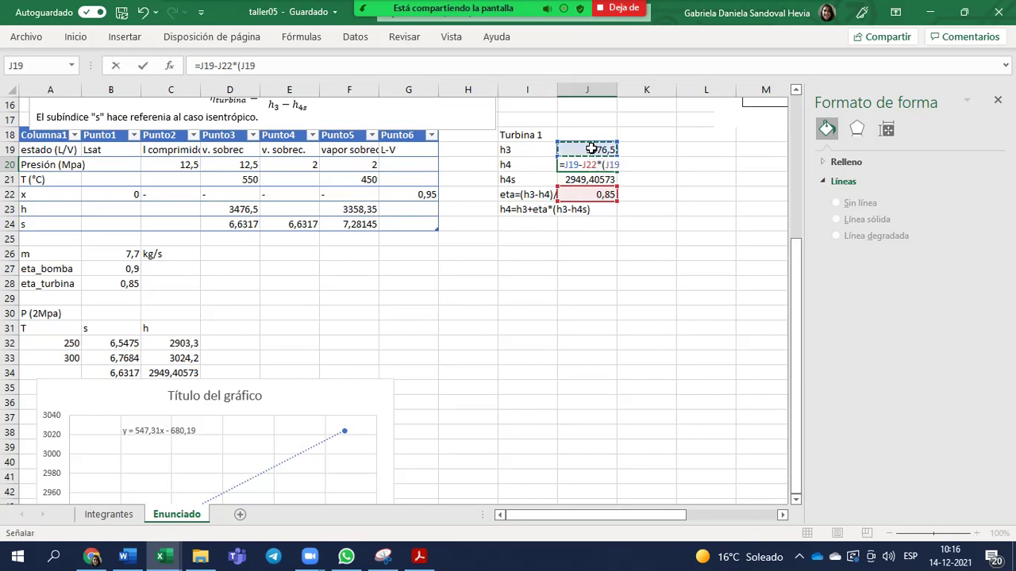
{"action": "type", "text": "-"}
{"action": "left_click", "coordinate": [593, 181]}
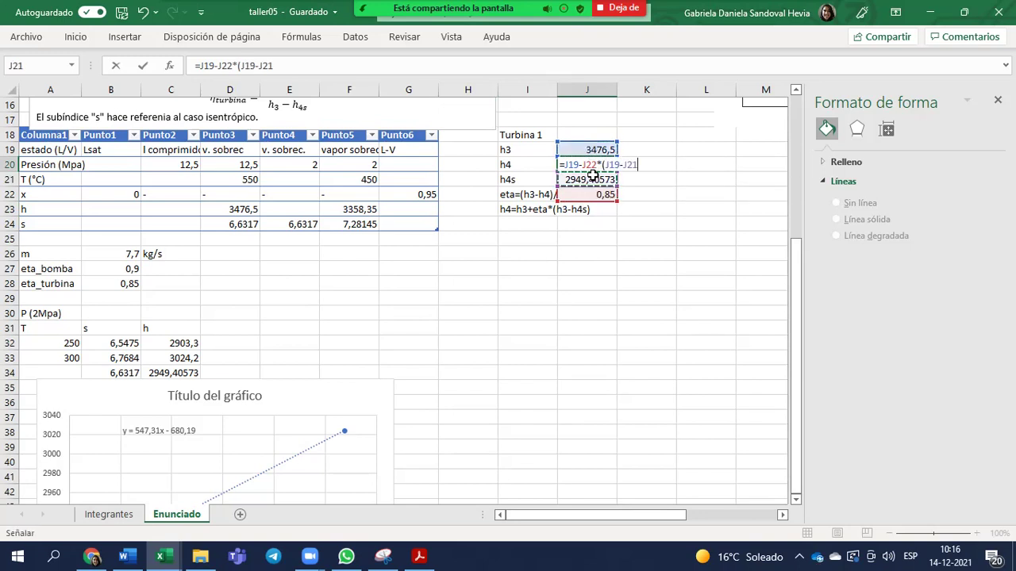
{"action": "key", "text": "Return"}
{"action": "key", "text": "Return"}
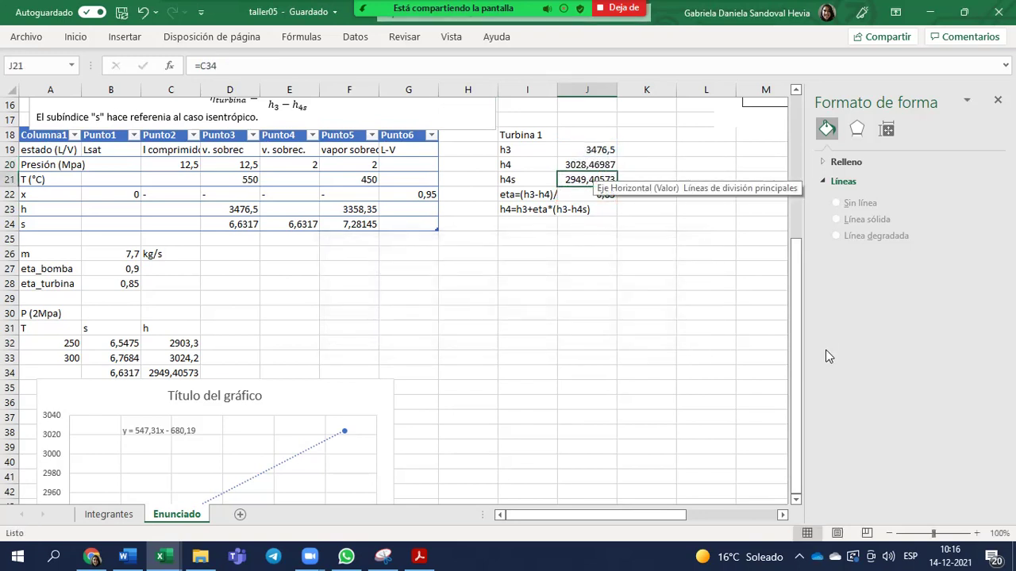
Step: Shift the T-s diagram picture slightly down beside the cycle schematic
{"action": "left_click", "coordinate": [588, 164]}
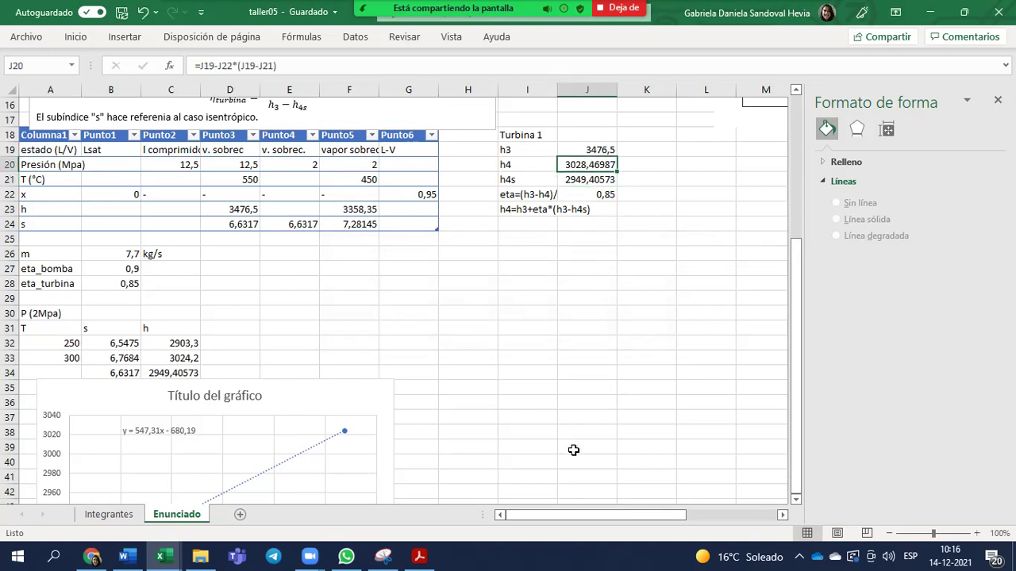
{"action": "scroll", "coordinate": [573, 450], "scroll_direction": "up", "scroll_amount": 1}
{"action": "scroll", "coordinate": [572, 450], "scroll_direction": "up", "scroll_amount": 2}
{"action": "left_click_drag", "start_coordinate": [602, 515], "coordinate": [661, 522]}
{"action": "scroll", "coordinate": [630, 265], "scroll_direction": "up", "scroll_amount": 1}
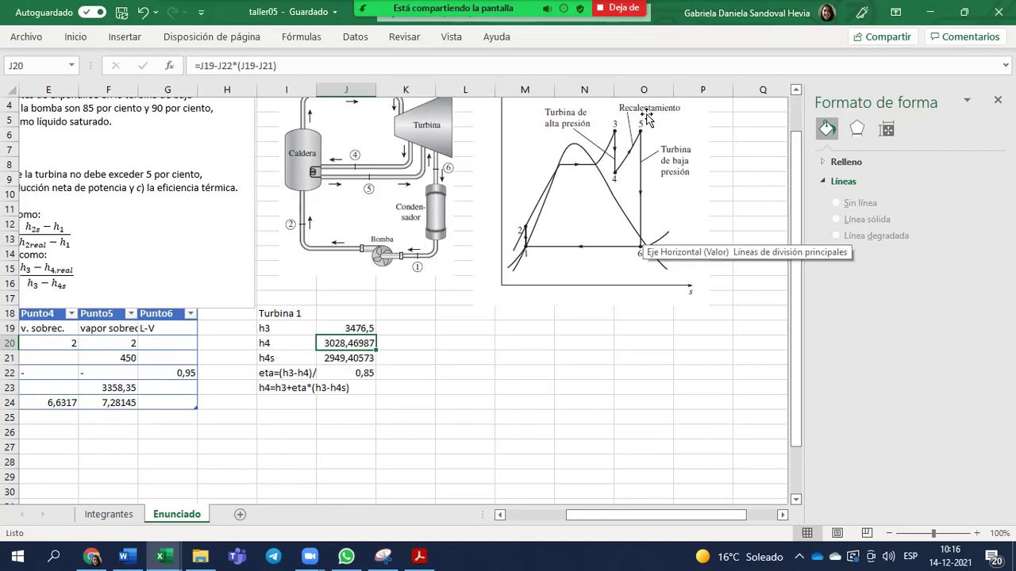
{"action": "key", "text": "ctrl+z"}
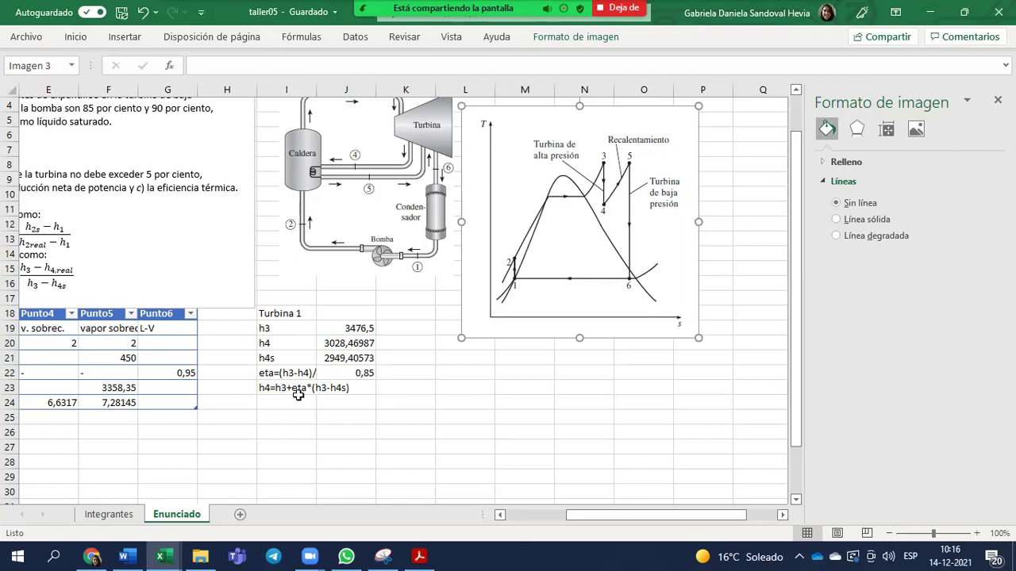
Step: Correct the sign in the I23 expression so it reads h4=h3-eta*(h3-h4s)
{"action": "left_click", "coordinate": [359, 347]}
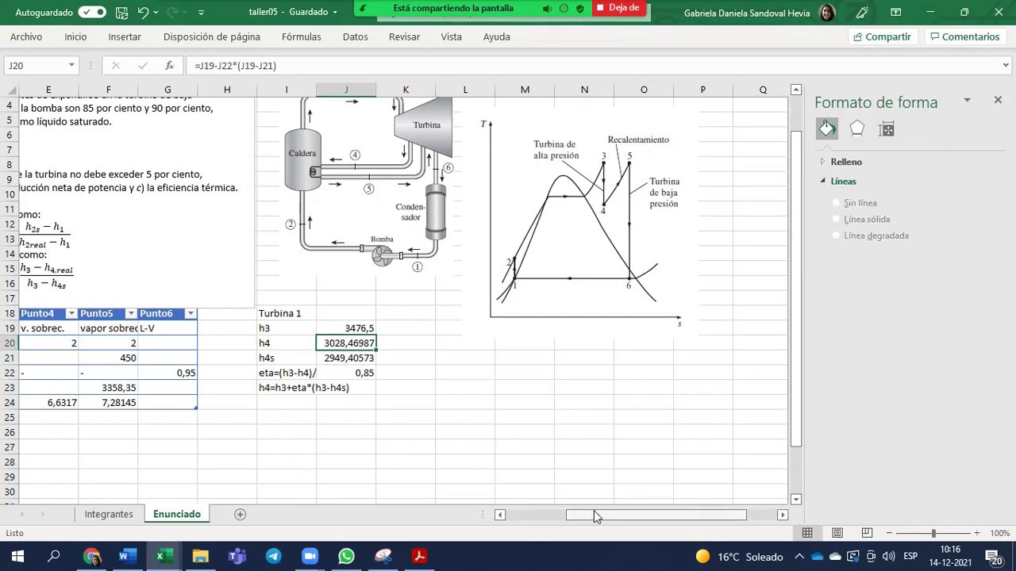
{"action": "left_click", "coordinate": [287, 392]}
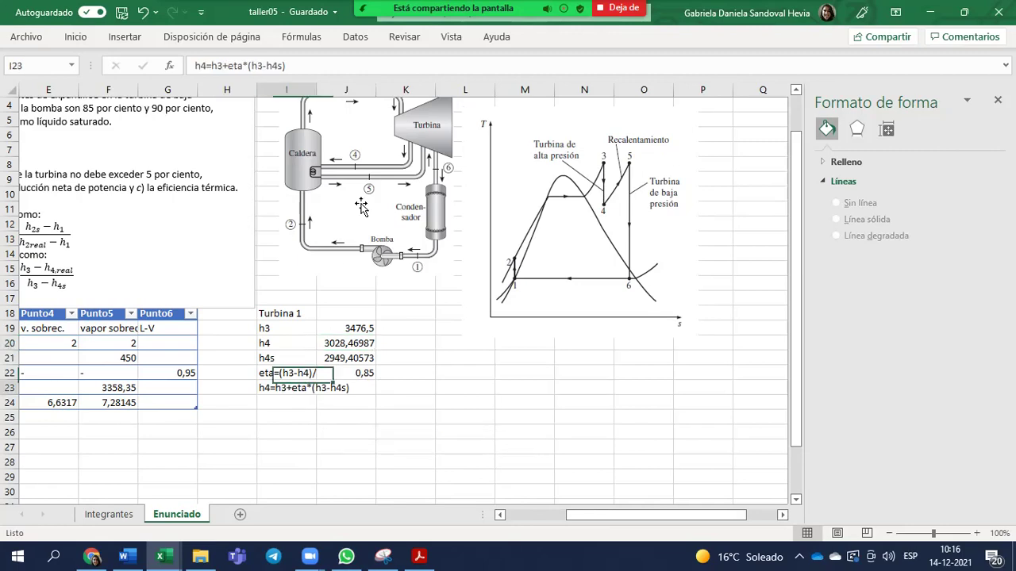
{"action": "left_click", "coordinate": [227, 66]}
{"action": "key", "text": "Return"}
Step: Fill in Punto4's h value in E23 by linking it to the calculated h4 in J20
{"action": "left_click_drag", "start_coordinate": [620, 514], "coordinate": [397, 527]}
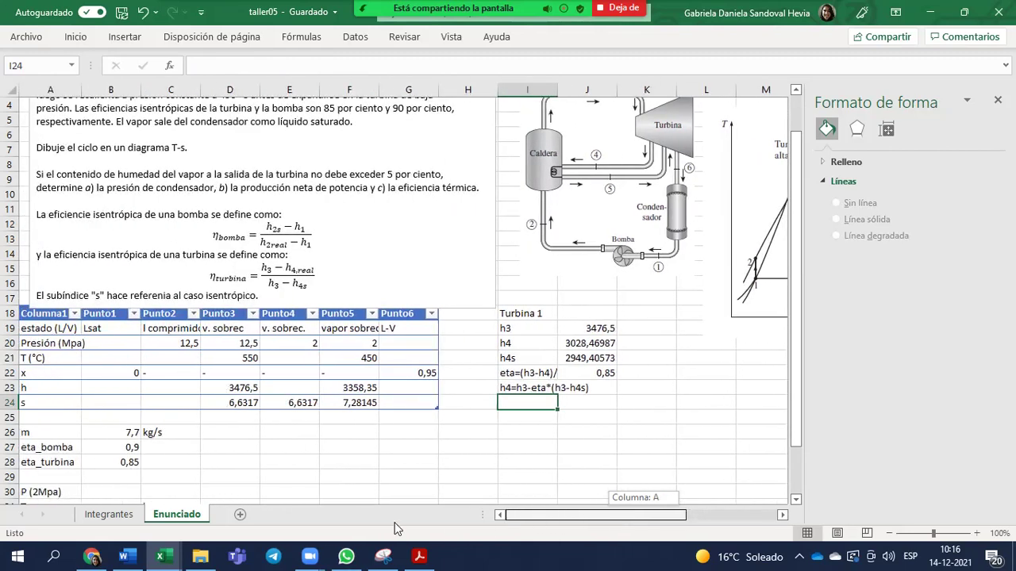
{"action": "left_click", "coordinate": [279, 386]}
{"action": "type", "text": "="}
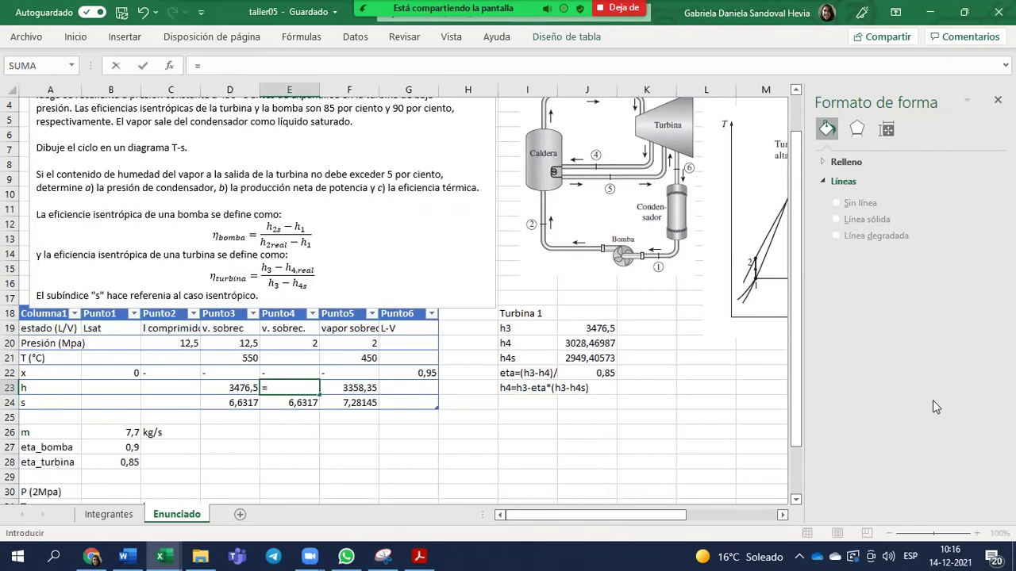
{"action": "left_click", "coordinate": [582, 343]}
{"action": "key", "text": "Return"}
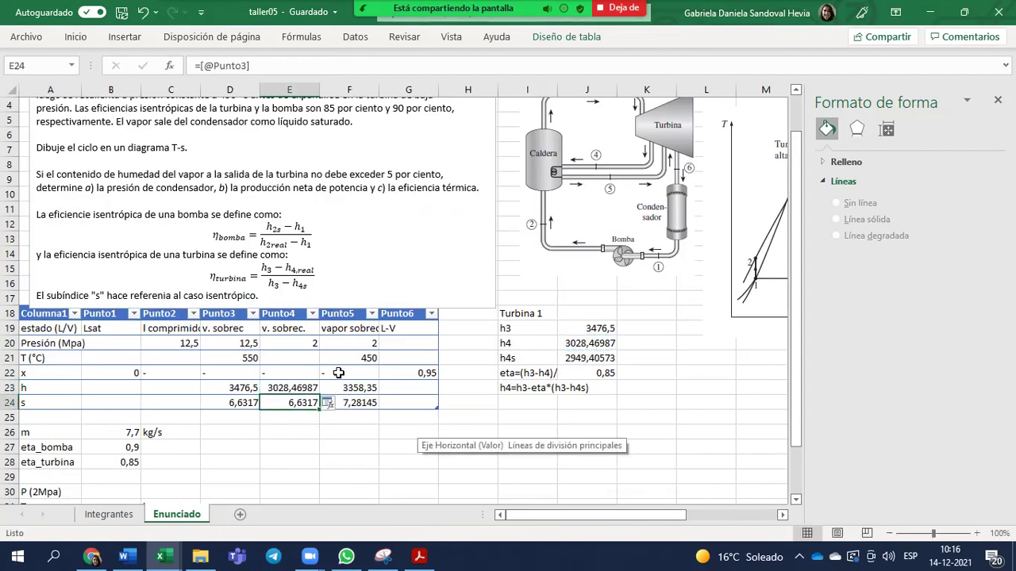
Step: Examine the T-s diagram alongside the state table to see which values Punto4 and Punto6 still need
{"action": "key", "text": "Up"}
{"action": "key", "text": "Up"}
{"action": "key", "text": "Up"}
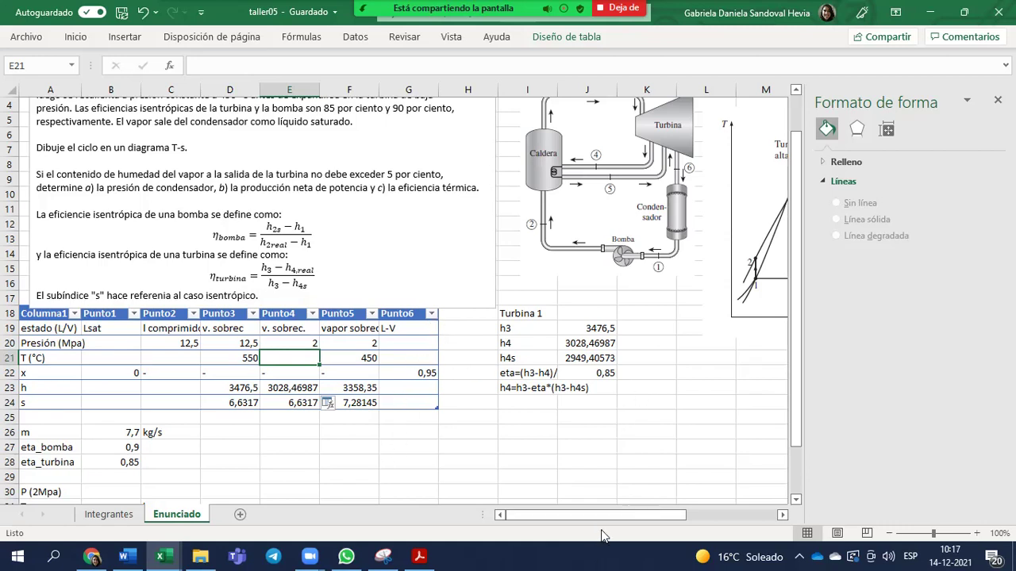
{"action": "scroll", "coordinate": [605, 515], "scroll_direction": "right", "scroll_amount": 5}
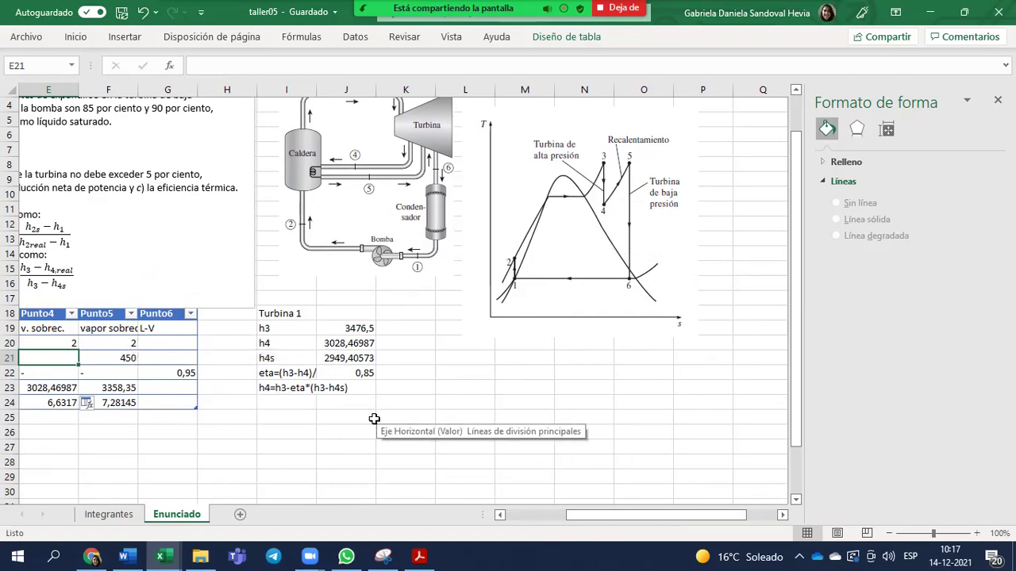
{"action": "left_click_drag", "start_coordinate": [655, 520], "coordinate": [569, 526]}
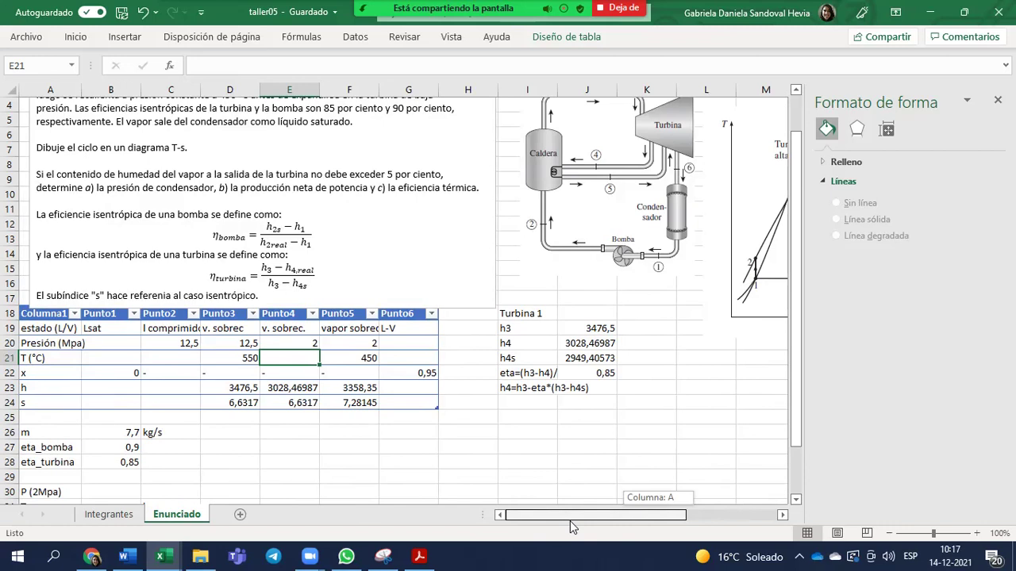
{"action": "left_click_drag", "start_coordinate": [570, 521], "coordinate": [672, 501]}
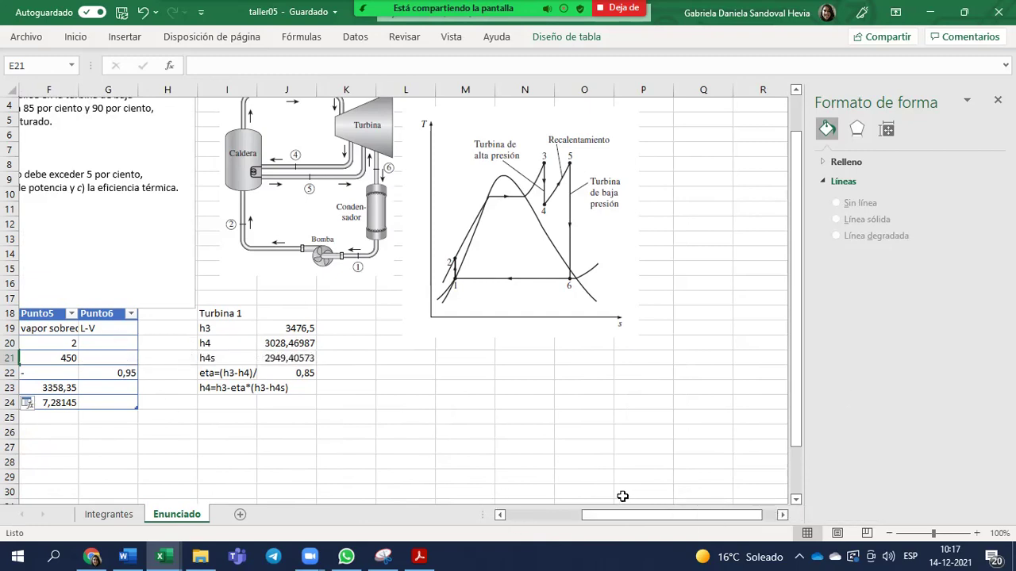
{"action": "left_click_drag", "start_coordinate": [611, 517], "coordinate": [579, 517]}
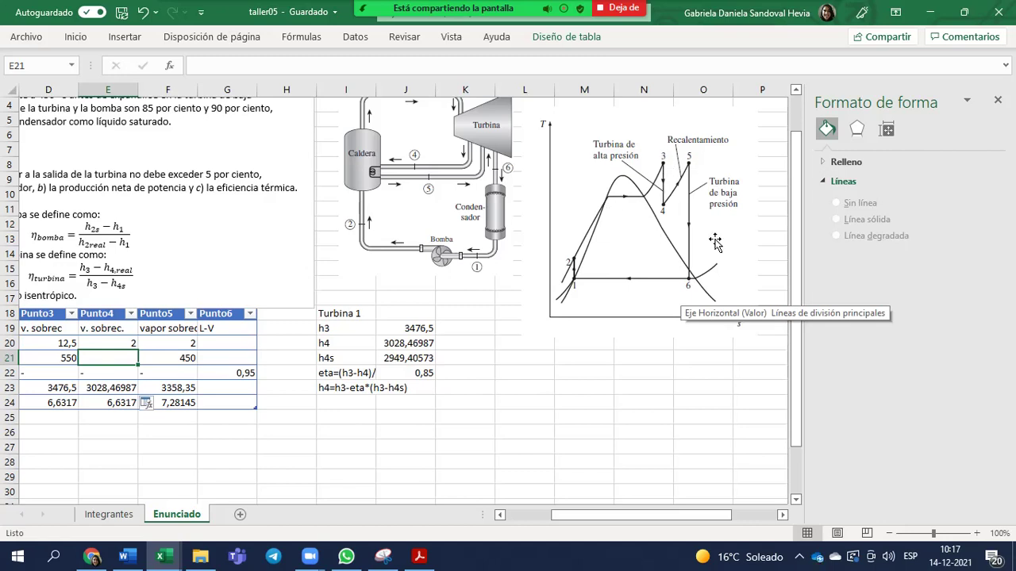
{"action": "double_click", "coordinate": [226, 345]}
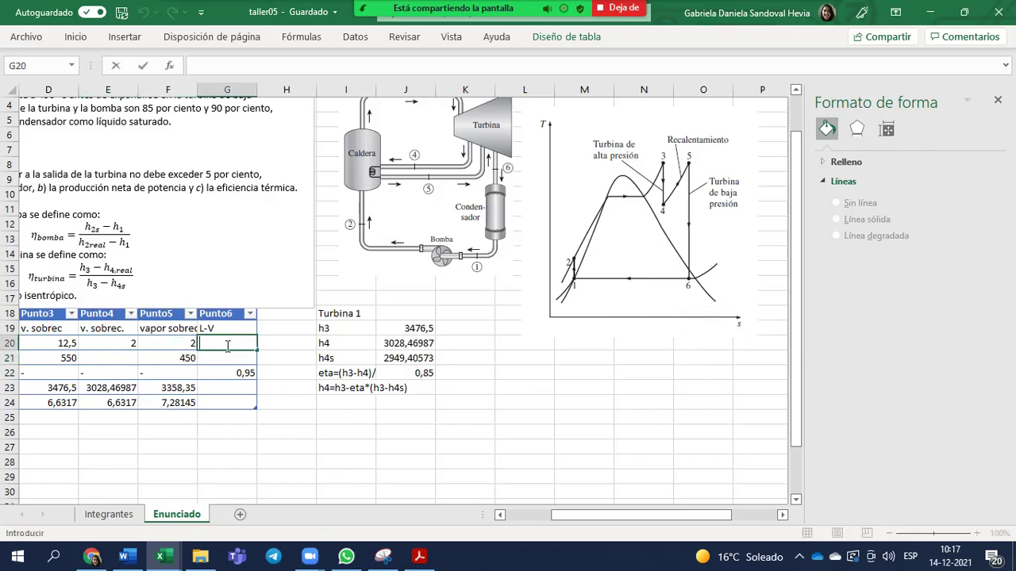
{"action": "left_click", "coordinate": [346, 432]}
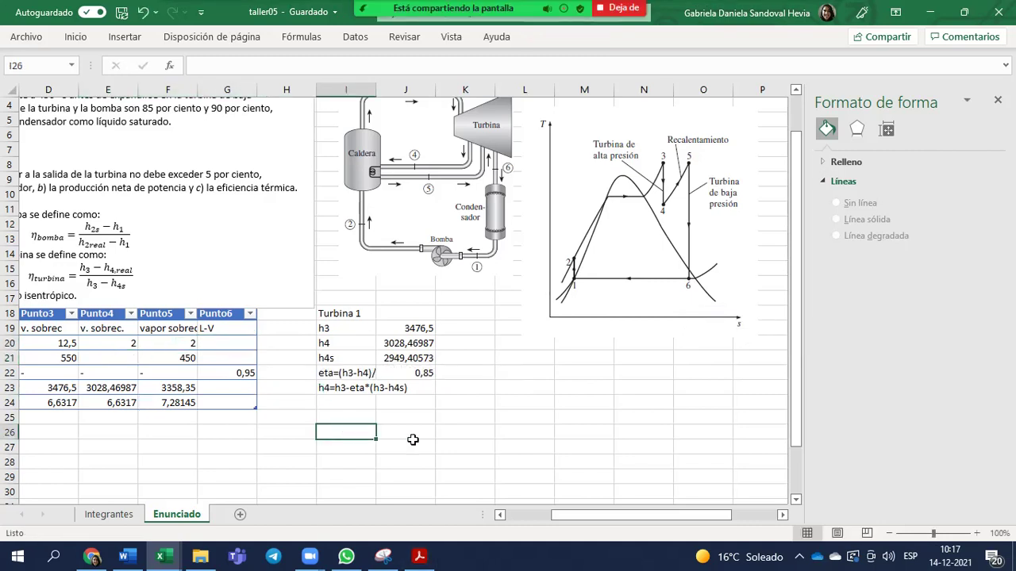
Step: Switch to the Cengel tables PDF in Acrobat Reader and find Tabla A-5, saturated water by pressure, from 1.0 kPa upward
{"action": "left_click", "coordinate": [419, 556]}
{"action": "scroll", "coordinate": [355, 370], "scroll_direction": "up", "scroll_amount": 1}
{"action": "scroll", "coordinate": [356, 370], "scroll_direction": "up", "scroll_amount": 15}
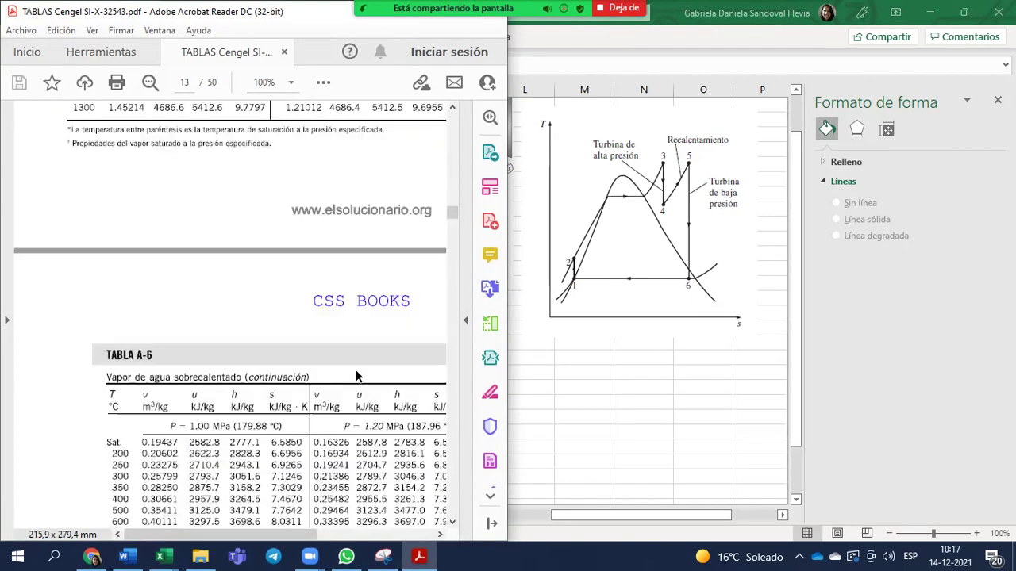
{"action": "scroll", "coordinate": [356, 370], "scroll_direction": "up", "scroll_amount": 8}
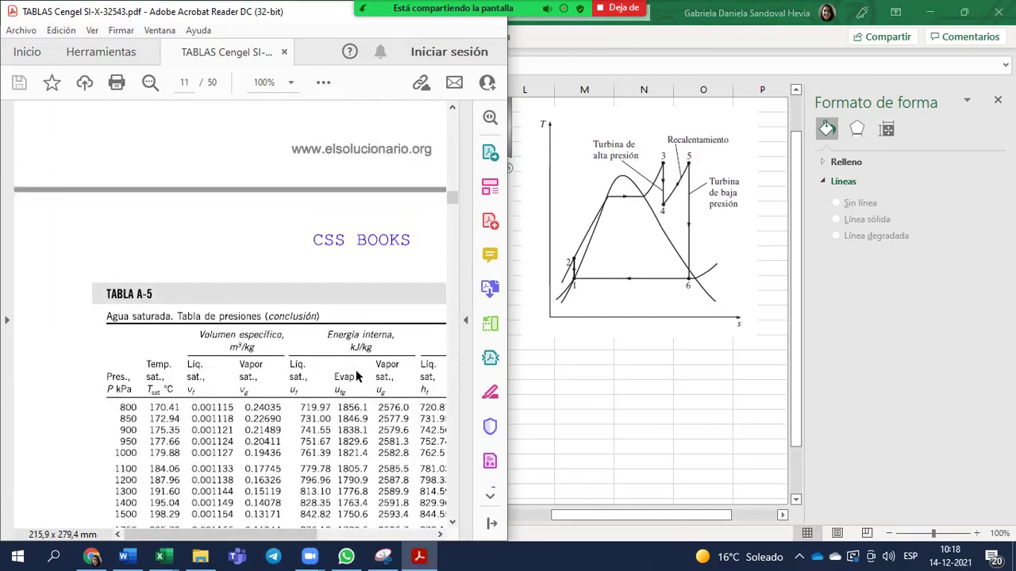
{"action": "scroll", "coordinate": [355, 370], "scroll_direction": "up", "scroll_amount": 6}
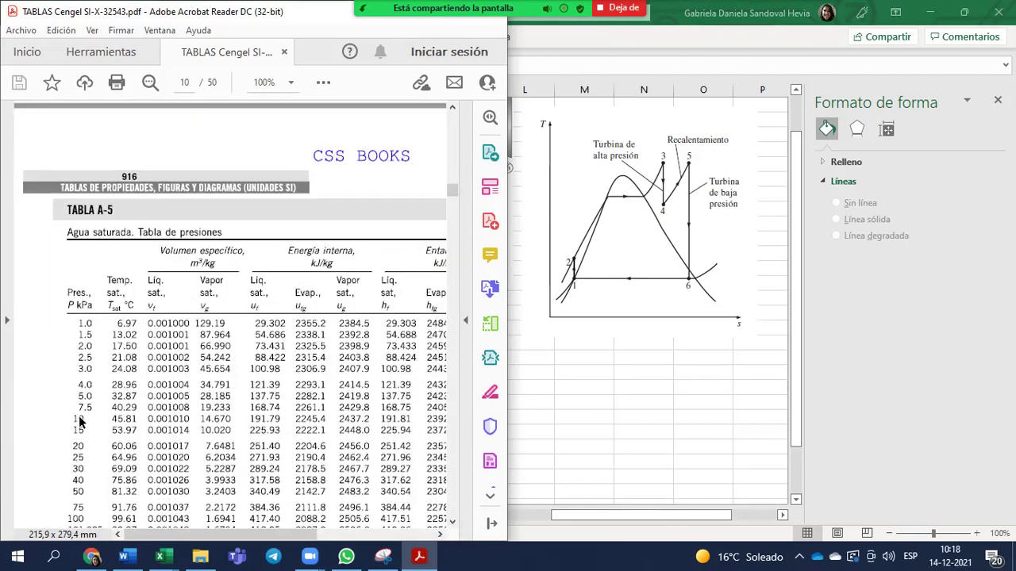
Step: Switch back to the Excel workbook and fit its window beside the steam tables PDF
{"action": "left_click", "coordinate": [698, 426]}
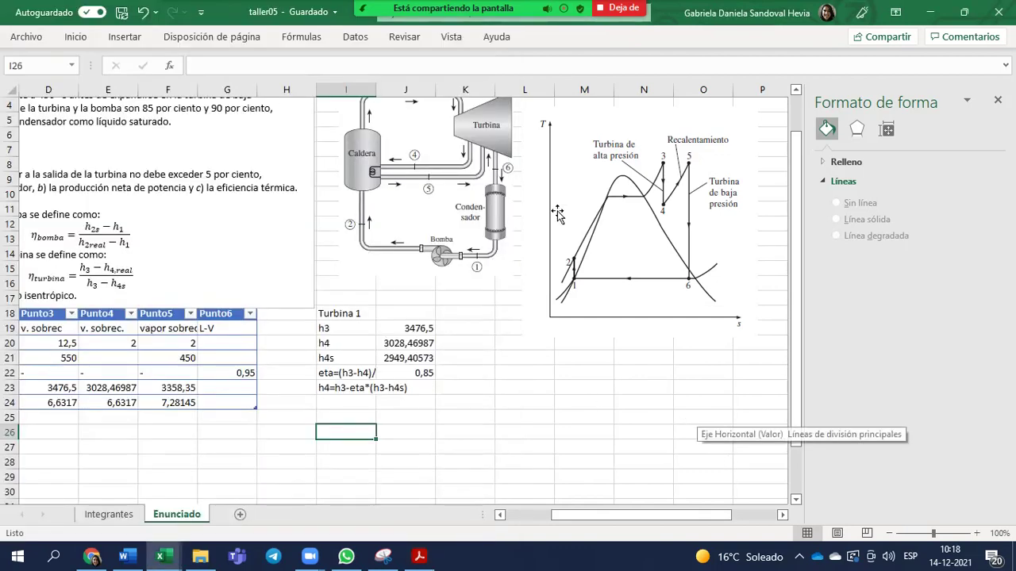
{"action": "left_click", "coordinate": [965, 14]}
{"action": "left_click_drag", "start_coordinate": [285, 52], "coordinate": [1015, 238]}
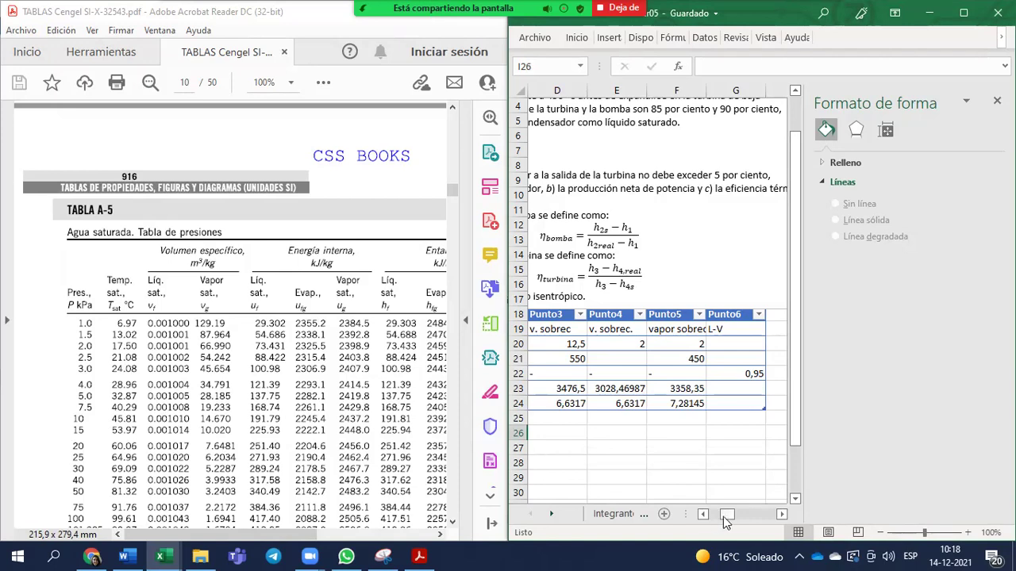
Step: Start a new data table below the chart with the headers P, h and s in A50:C50
{"action": "left_click_drag", "start_coordinate": [726, 513], "coordinate": [631, 513]}
{"action": "scroll", "coordinate": [580, 429], "scroll_direction": "down", "scroll_amount": 2}
{"action": "scroll", "coordinate": [580, 429], "scroll_direction": "down", "scroll_amount": 10}
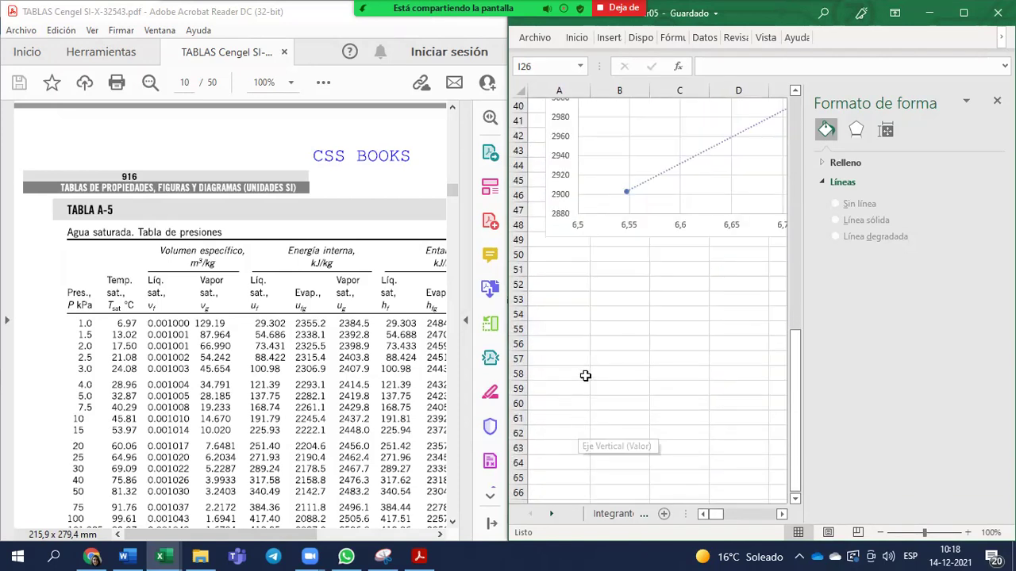
{"action": "left_click", "coordinate": [565, 254]}
{"action": "type", "text": "P"}
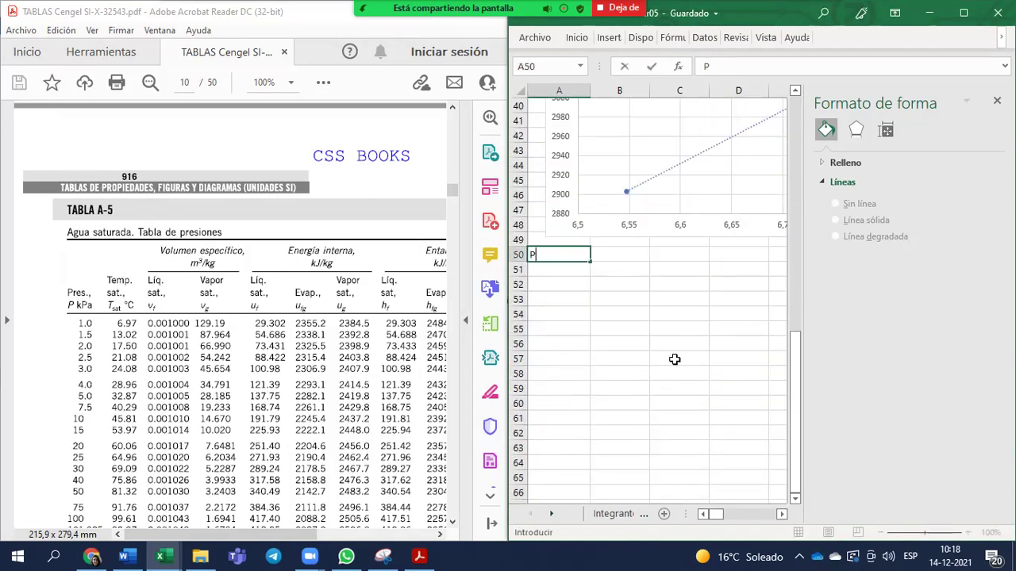
{"action": "key", "text": "Return"}
{"action": "key", "text": "Up"}
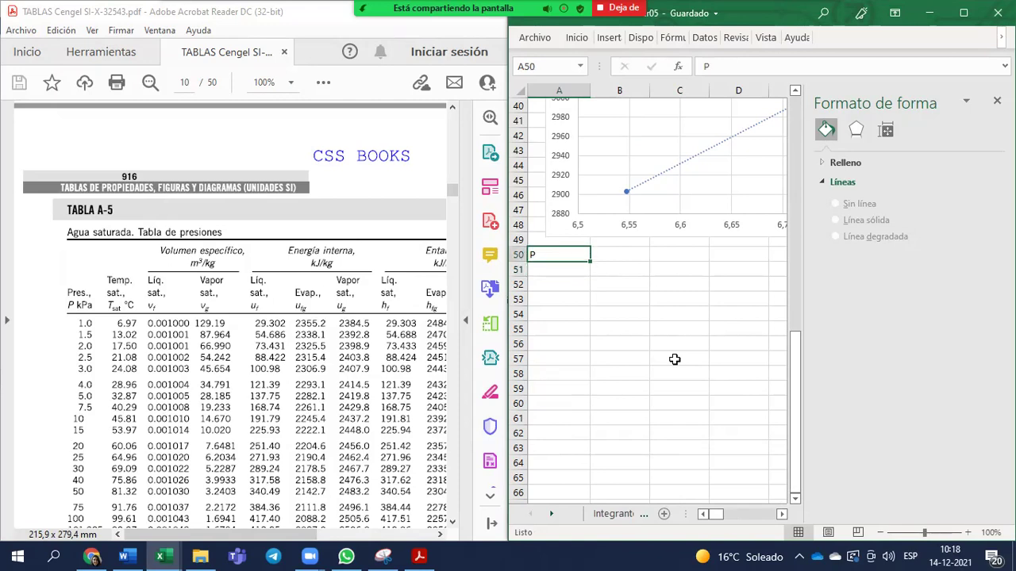
{"action": "key", "text": "Right"}
{"action": "type", "text": "h"}
{"action": "key", "text": "Right"}
{"action": "type", "text": "s"}
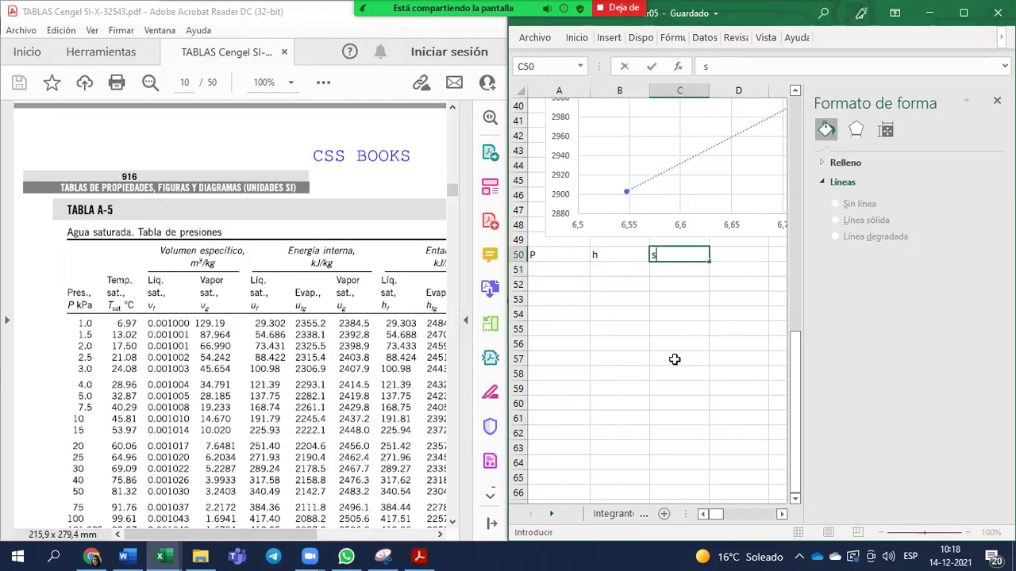
{"action": "key", "text": "Return"}
Step: Enter the pressures 10 and 15 under the P header in A51:A52
{"action": "key", "text": "Left"}
{"action": "key", "text": "Left"}
{"action": "key", "text": "Up"}
{"action": "key", "text": "Up"}
{"action": "key", "text": "Down"}
{"action": "key", "text": "Down"}
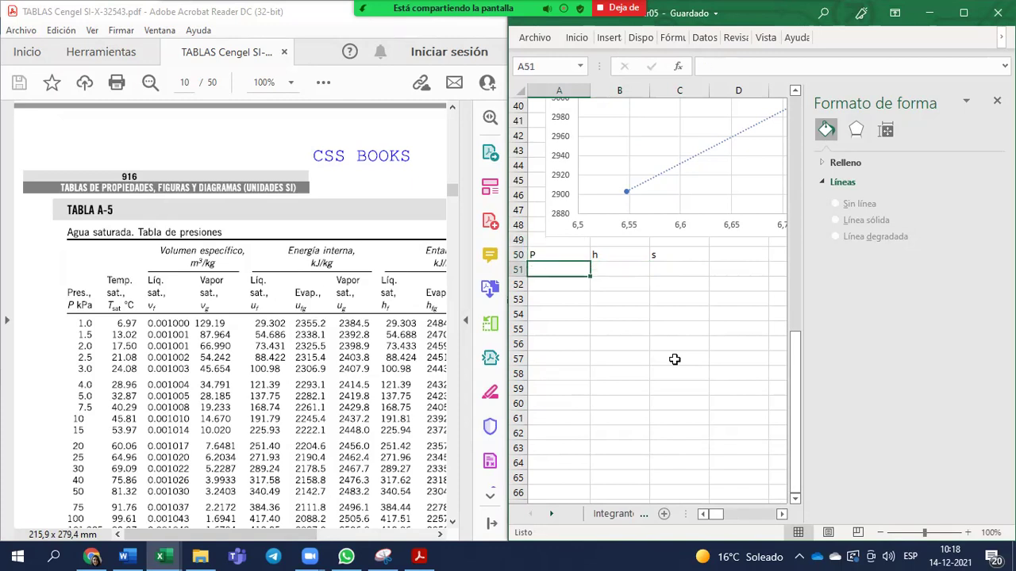
{"action": "type", "text": "10"}
{"action": "key", "text": "Return"}
{"action": "type", "text": "1"}
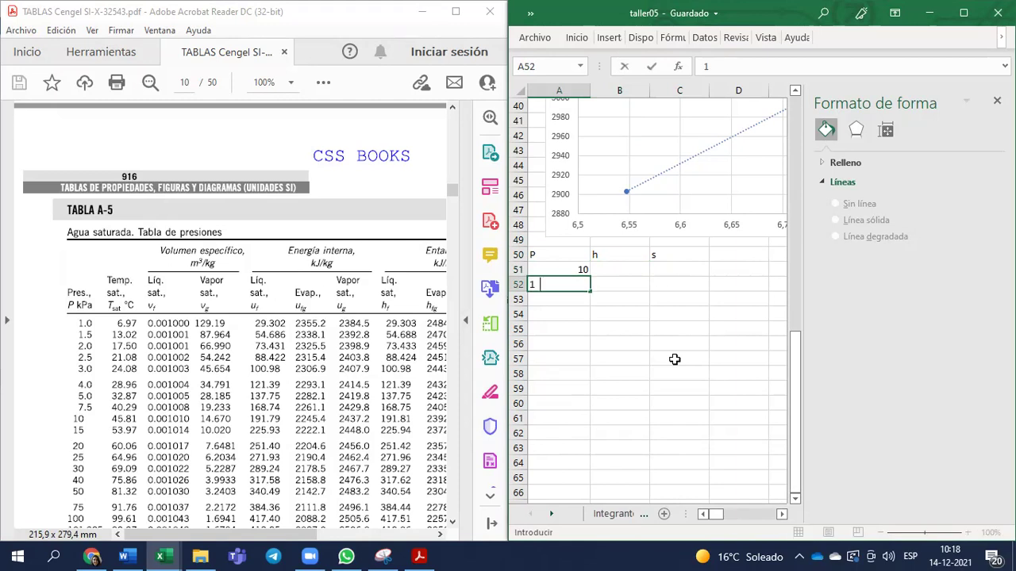
{"action": "type", "text": "5"}
{"action": "key", "text": "Tab"}
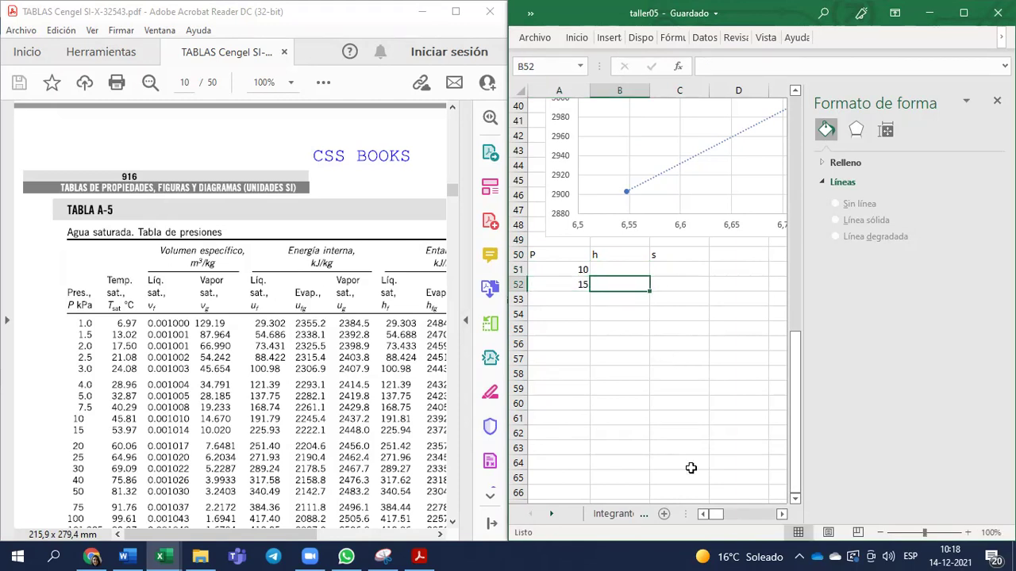
Step: Change the property headers in B50:E50 to hf, hg, sf and sg, matching the columns of Tabla A-5
{"action": "left_click_drag", "start_coordinate": [281, 528], "coordinate": [325, 542]}
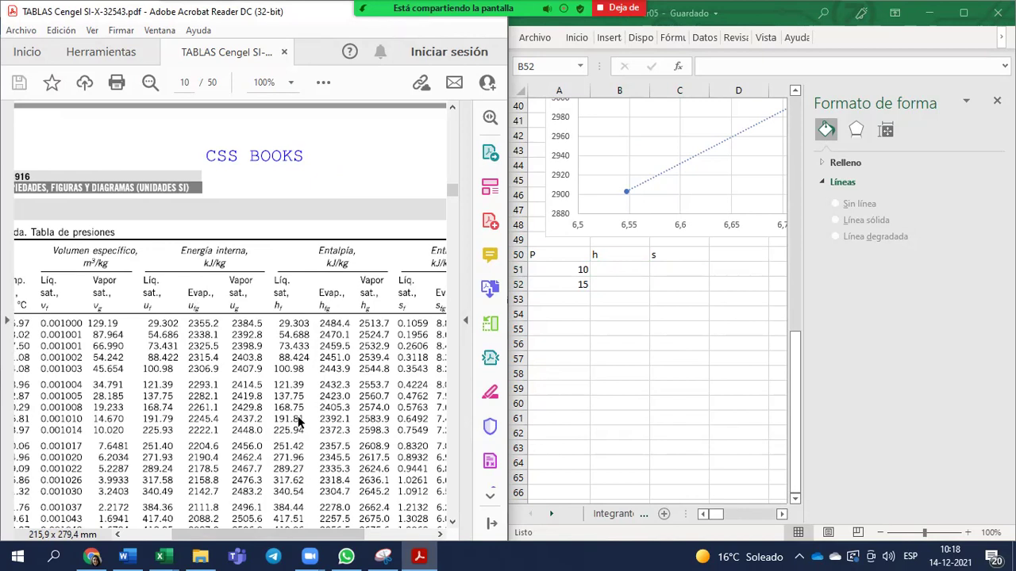
{"action": "left_click", "coordinate": [619, 269]}
{"action": "left_click", "coordinate": [614, 252]}
{"action": "double_click", "coordinate": [642, 253]}
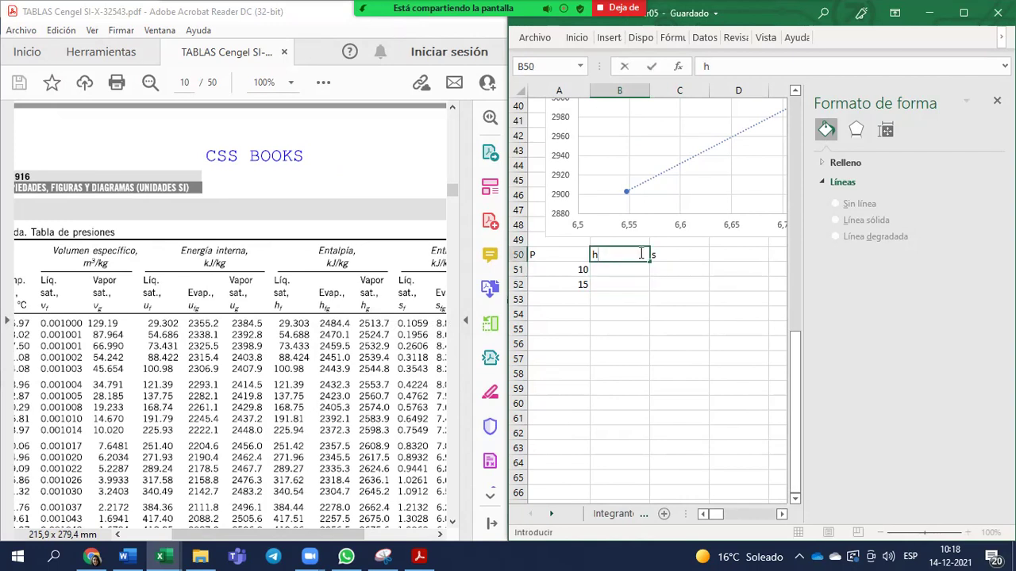
{"action": "type", "text": "f"}
{"action": "key", "text": "Tab"}
{"action": "type", "text": "hg"}
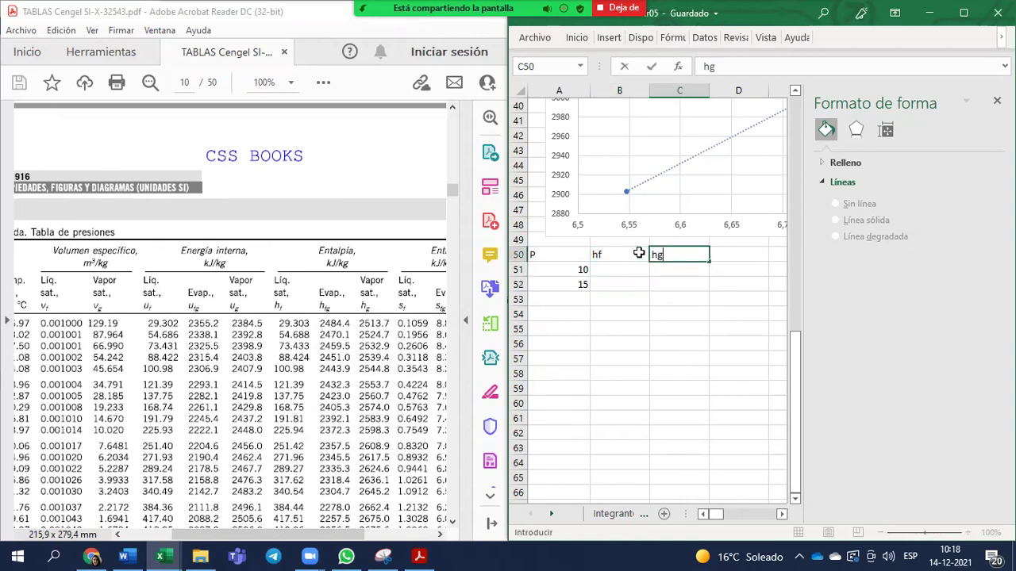
{"action": "key", "text": "Tab"}
{"action": "type", "text": "sf"}
{"action": "key", "text": "Tab"}
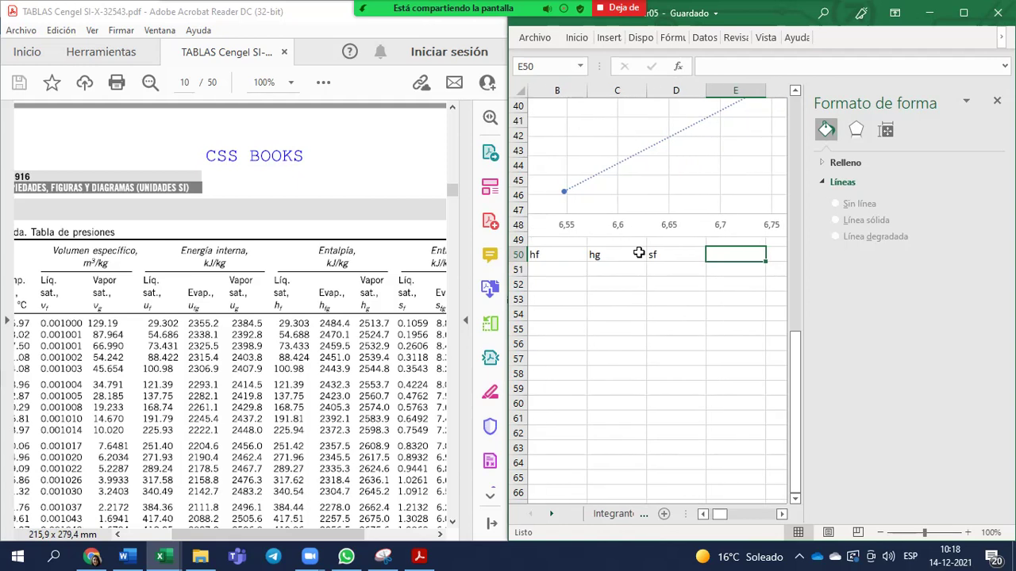
{"action": "type", "text": "sg"}
{"action": "key", "text": "Return"}
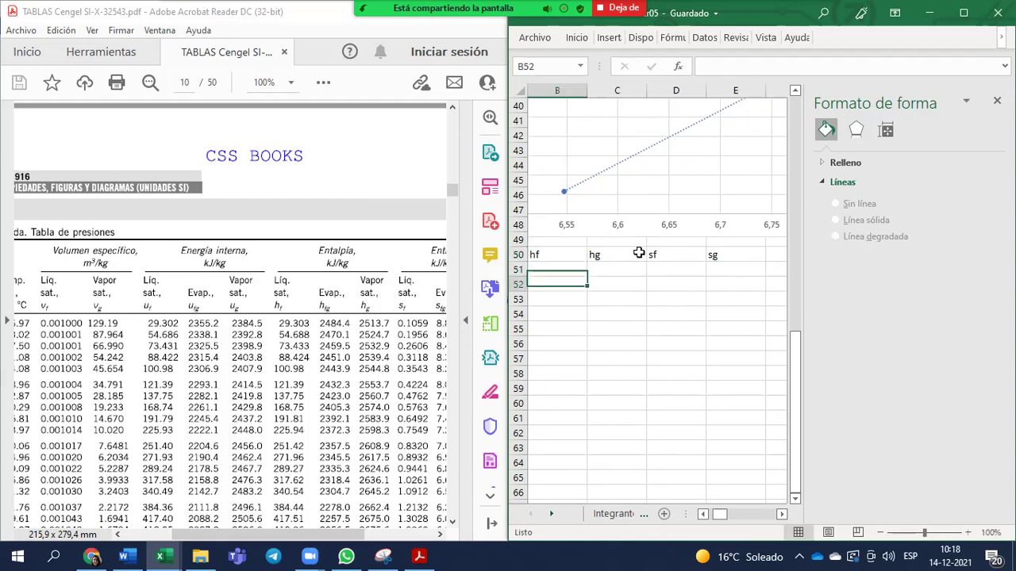
Step: Fill in the hf column for pressures 10 and 15 with 191,81 and 225,941
{"action": "scroll", "coordinate": [639, 252], "scroll_direction": "left", "scroll_amount": 1}
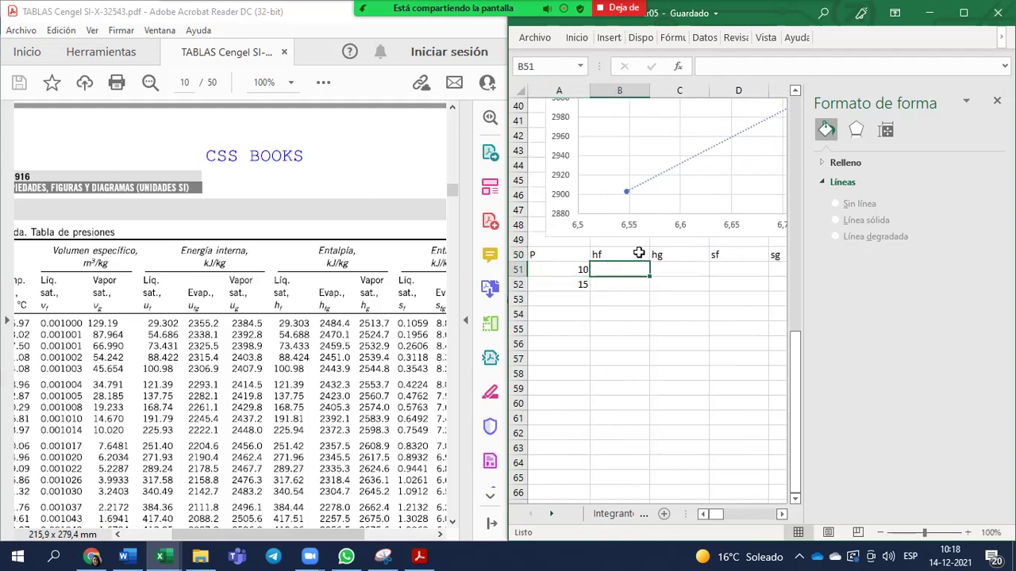
{"action": "left_click_drag", "start_coordinate": [330, 534], "coordinate": [367, 521]}
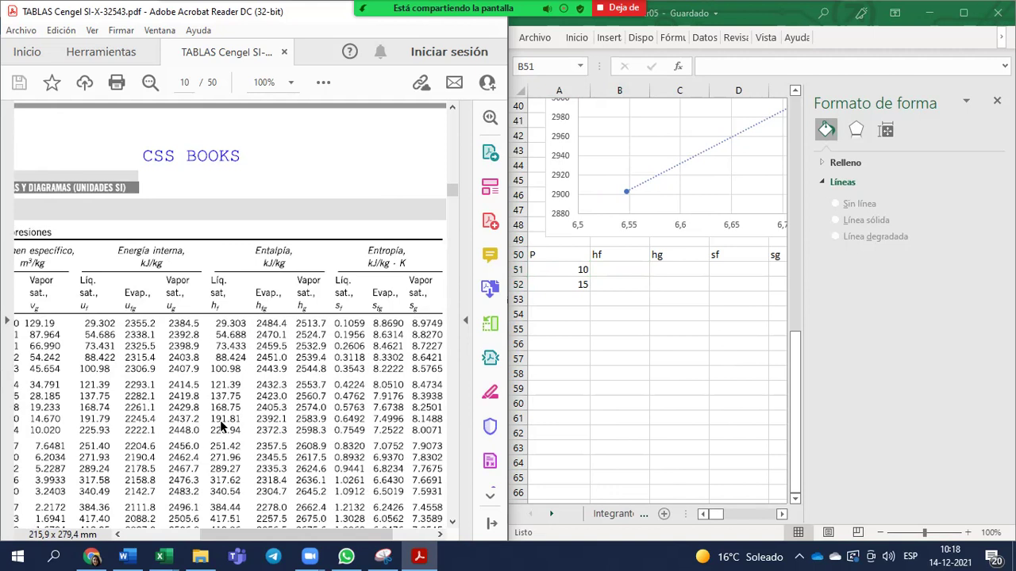
{"action": "left_click", "coordinate": [619, 269]}
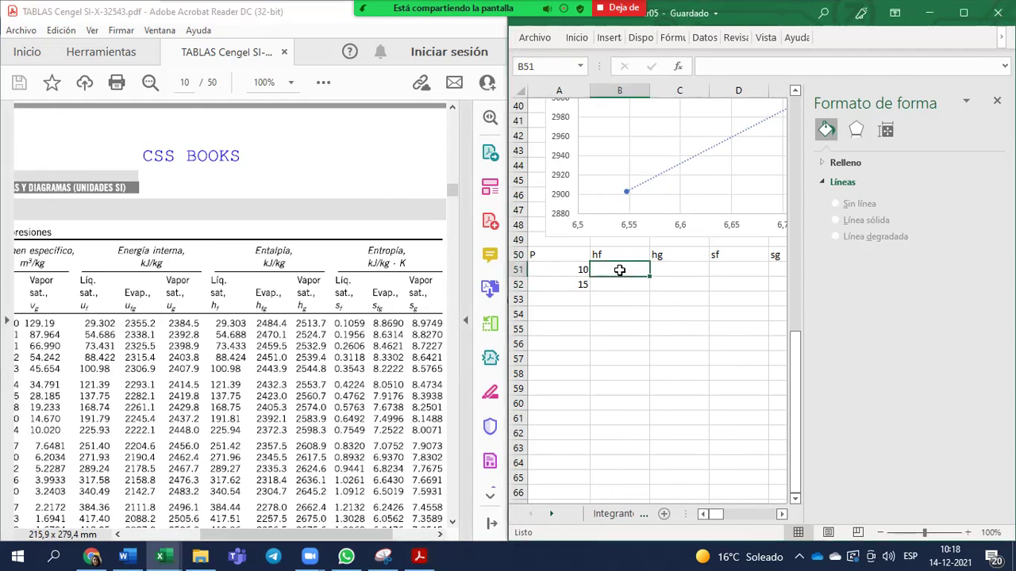
{"action": "type", "text": "191,81"}
{"action": "key", "text": "Return"}
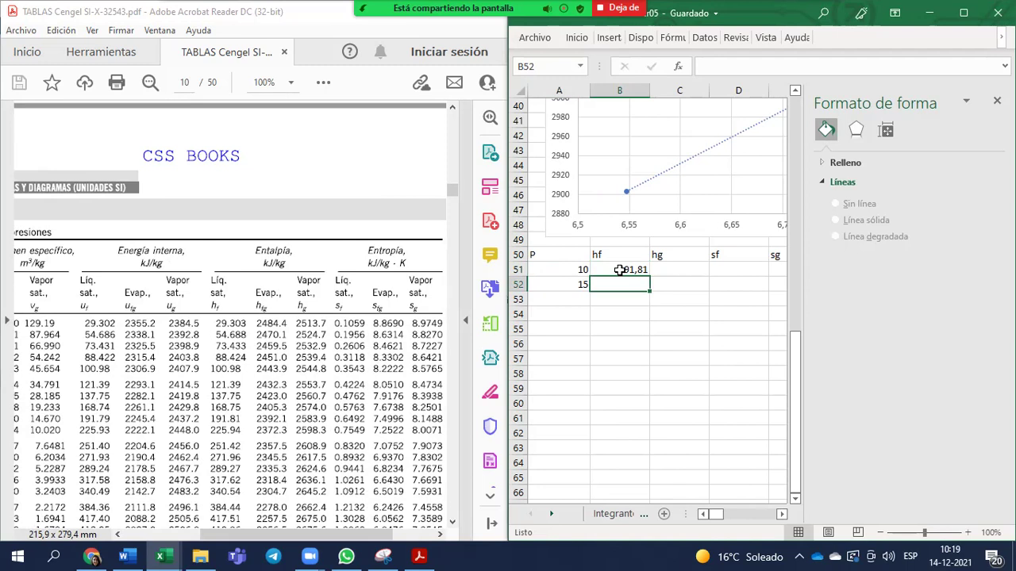
{"action": "type", "text": "225,941"}
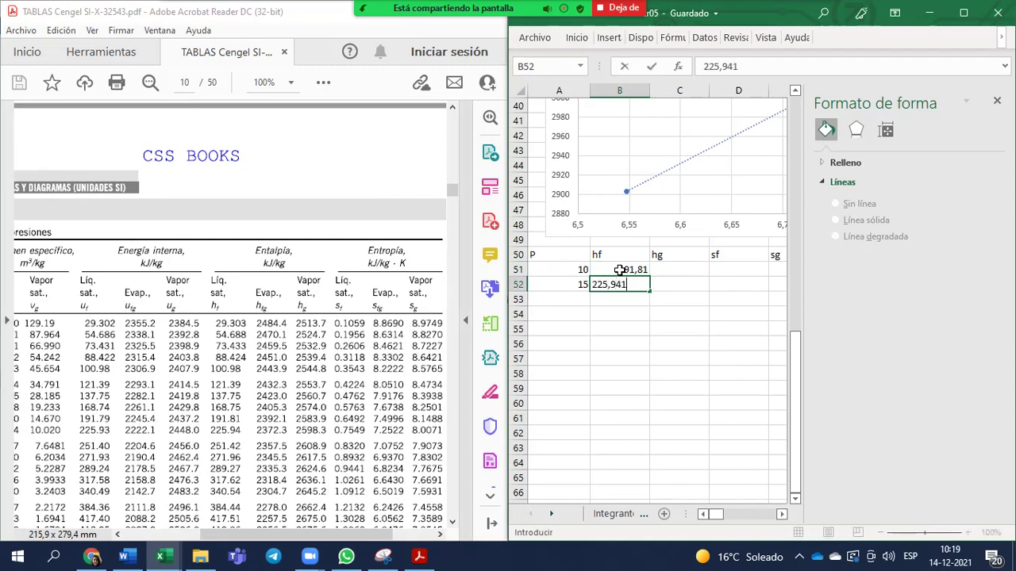
{"action": "key", "text": "Return"}
Step: Fill in the hg column for pressures 10 and 15 with 2583,9 and 2598,3
{"action": "key", "text": "Up"}
{"action": "key", "text": "Up"}
{"action": "key", "text": "Right"}
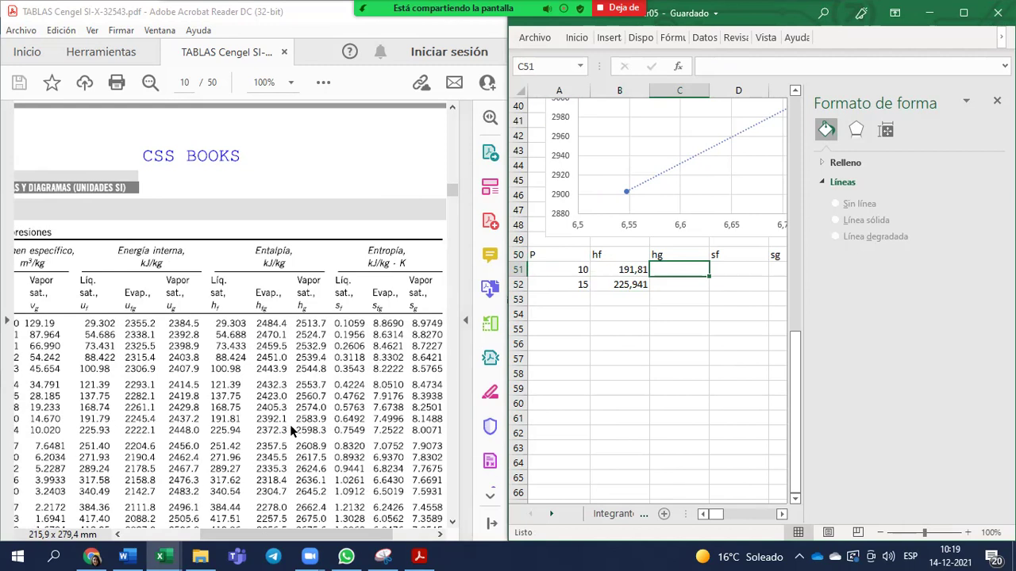
{"action": "type", "text": "2583,9"}
{"action": "key", "text": "Return"}
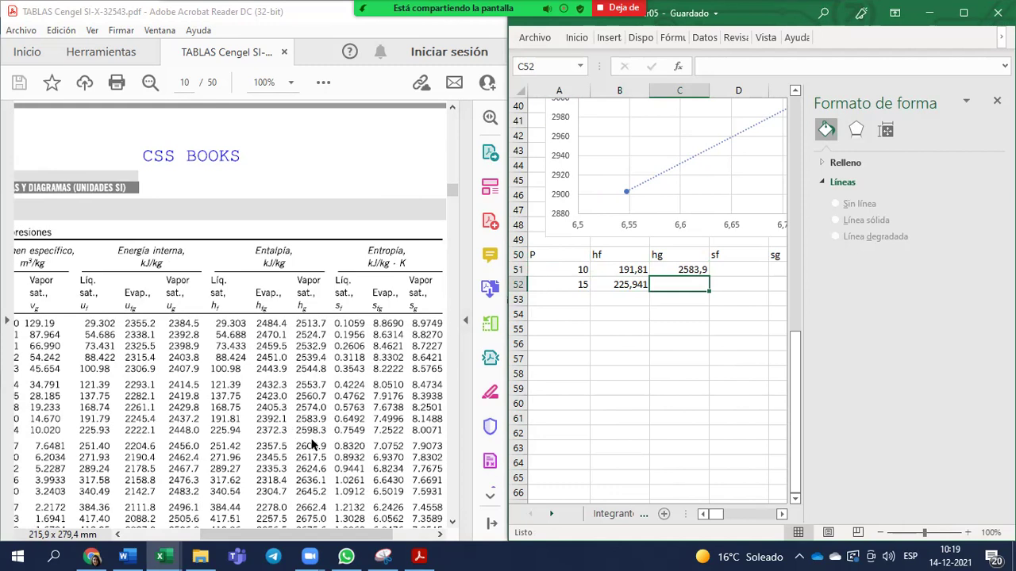
{"action": "type", "text": "2598,"}
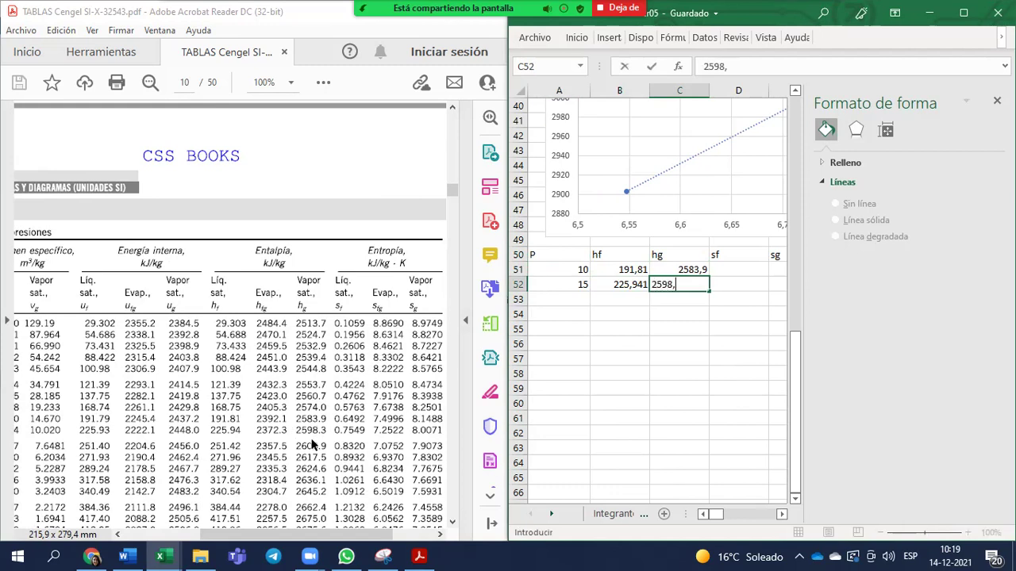
{"action": "type", "text": "3"}
{"action": "key", "text": "Return"}
Step: Fill in the sf column for pressures 10 and 15 with 0,6492 and 0,7549
{"action": "key", "text": "Up"}
{"action": "key", "text": "Up"}
{"action": "key", "text": "Right"}
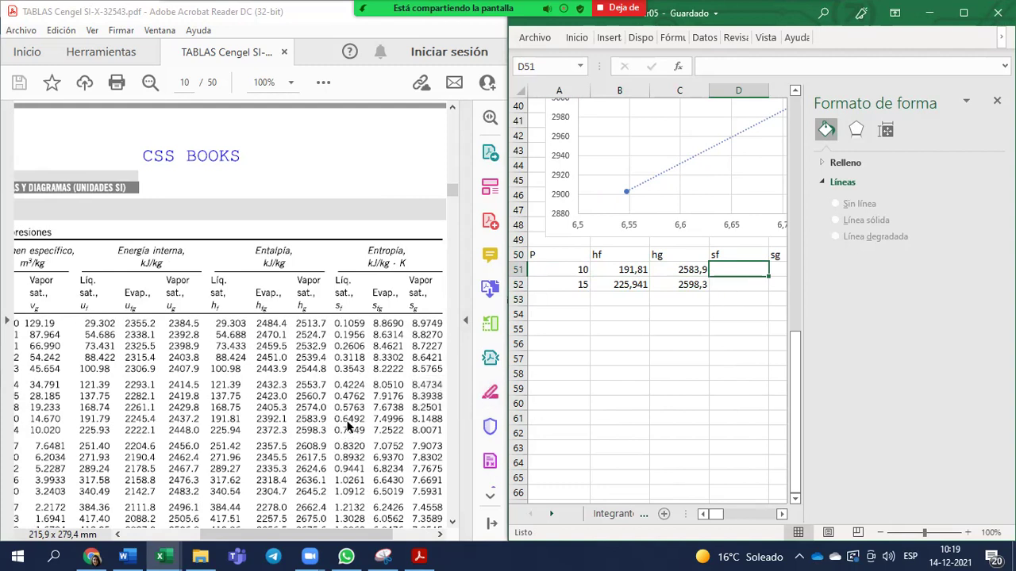
{"action": "type", "text": ","}
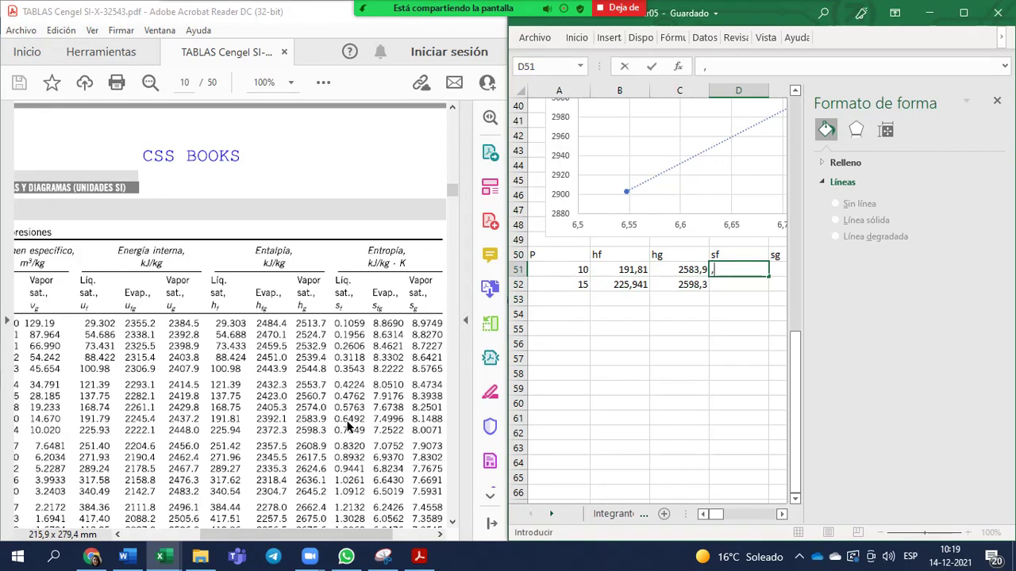
{"action": "type", "text": "6492"}
{"action": "key", "text": "Return"}
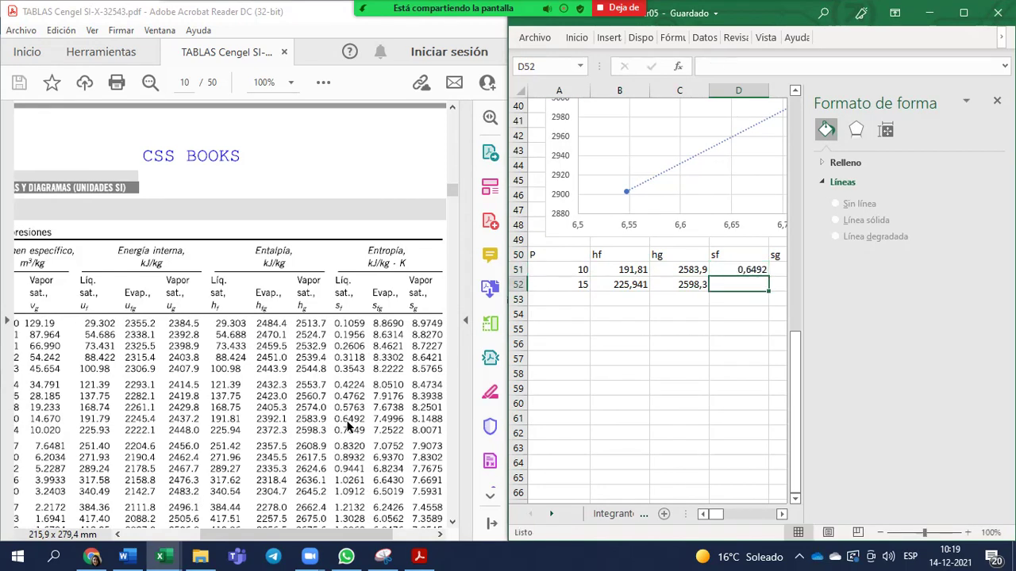
{"action": "type", "text": ",7549"}
{"action": "key", "text": "Return"}
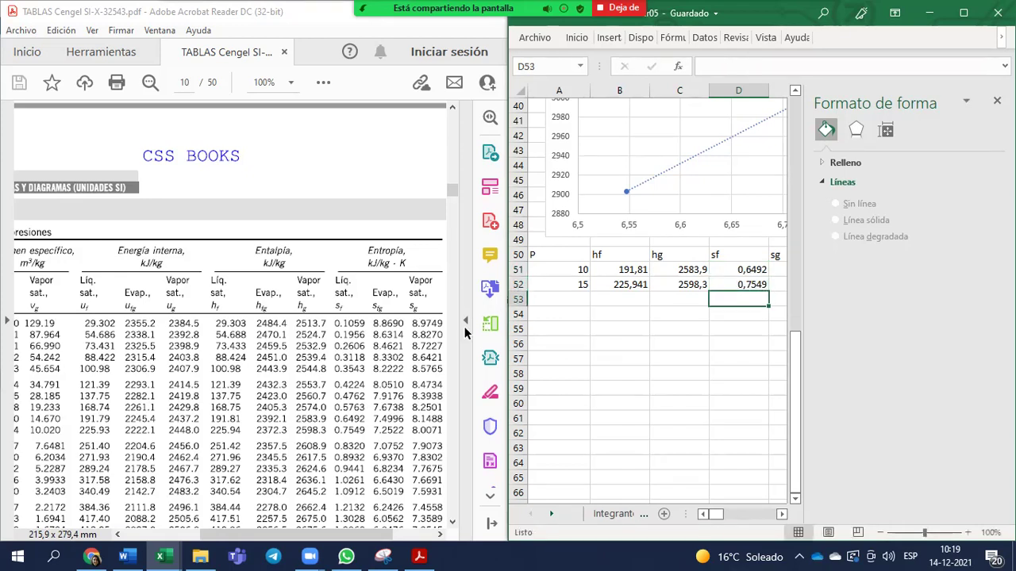
Step: Fill in the sg column for pressures 10 and 15 with 8,1488 and 8,0071
{"action": "left_click", "coordinate": [777, 269]}
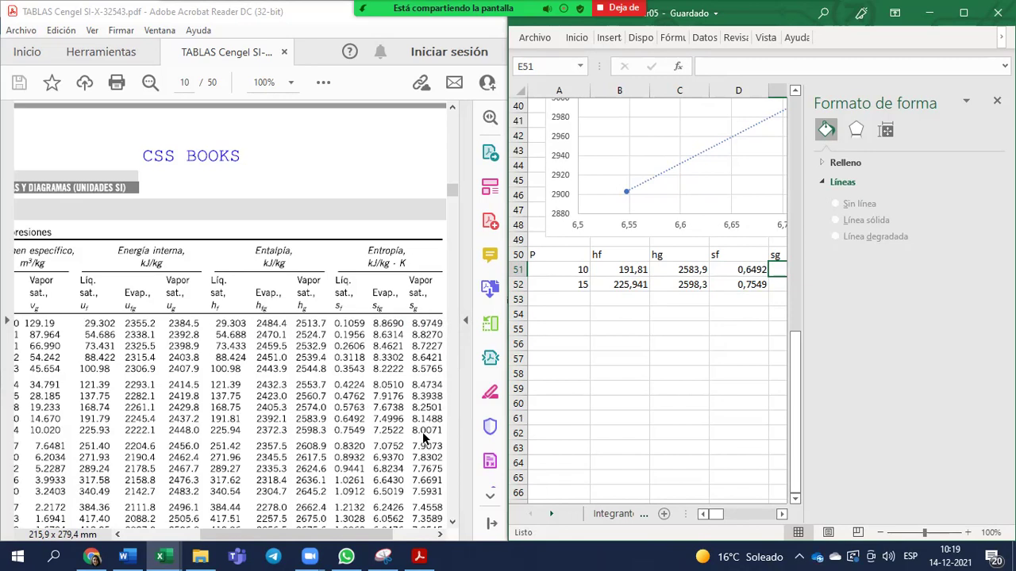
{"action": "type", "text": "8,1488"}
{"action": "key", "text": "Return"}
{"action": "type", "text": "8,0071"}
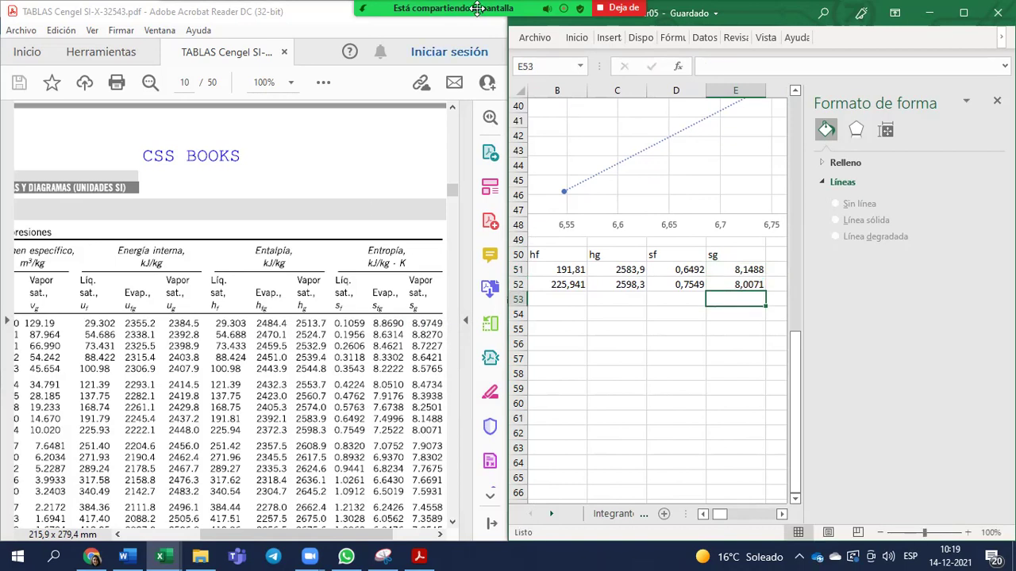
Step: Maximize the workbook window and close the shape formatting pane
{"action": "key", "text": "super+Up"}
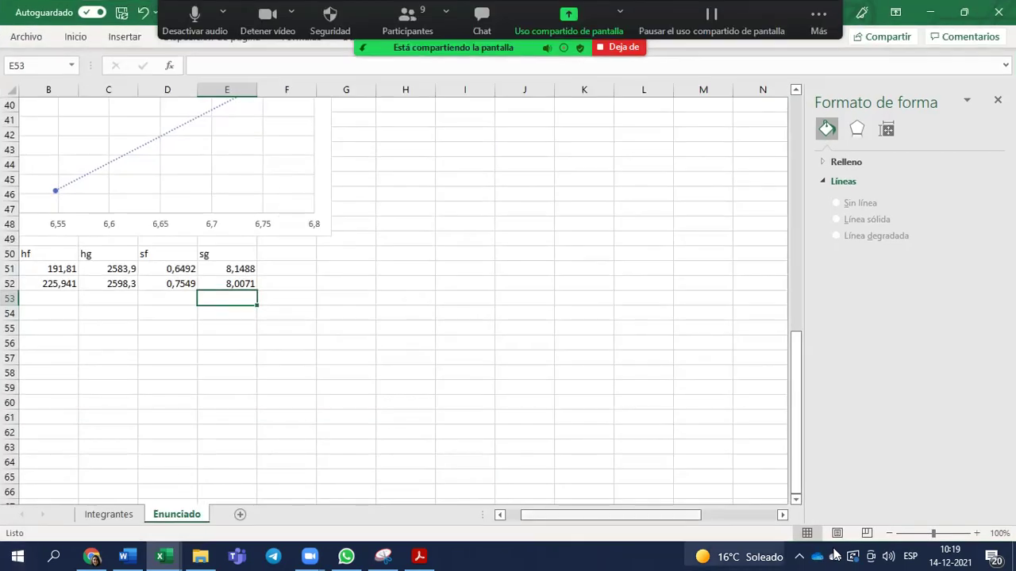
{"action": "left_click_drag", "start_coordinate": [651, 515], "coordinate": [494, 517]}
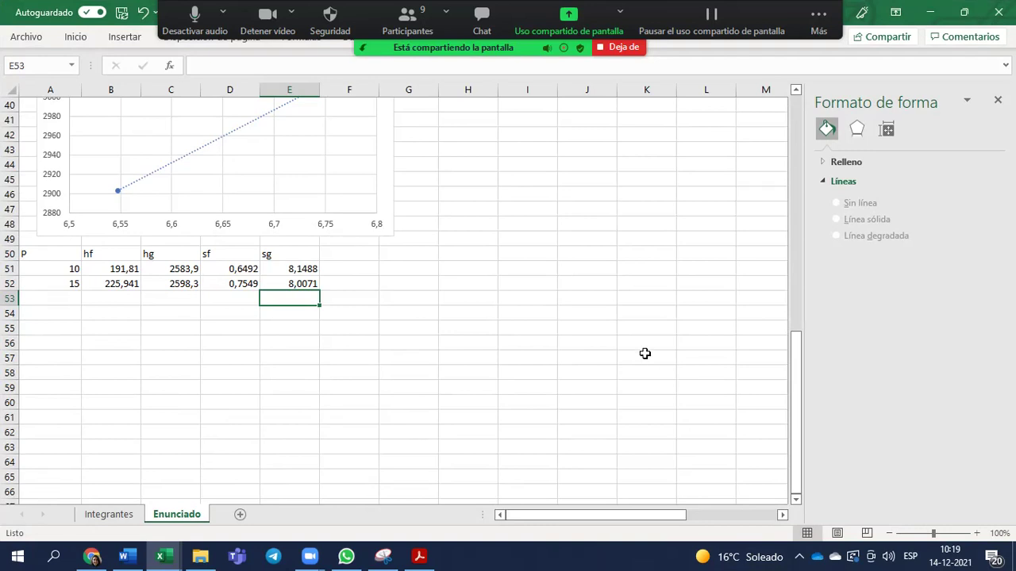
{"action": "scroll", "coordinate": [644, 353], "scroll_direction": "up", "scroll_amount": 3}
{"action": "left_click", "coordinate": [997, 99]}
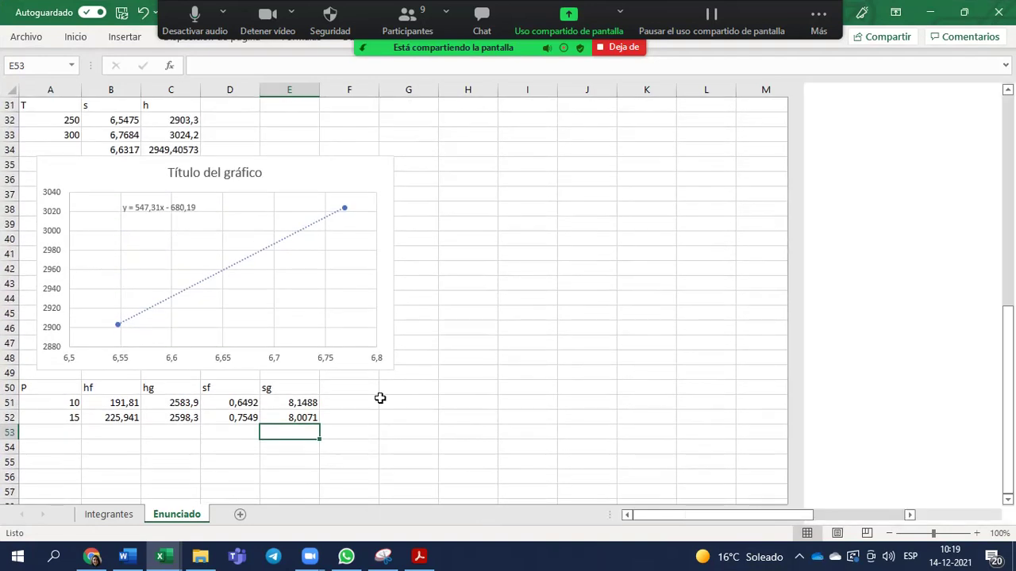
{"action": "scroll", "coordinate": [378, 407], "scroll_direction": "up", "scroll_amount": 5}
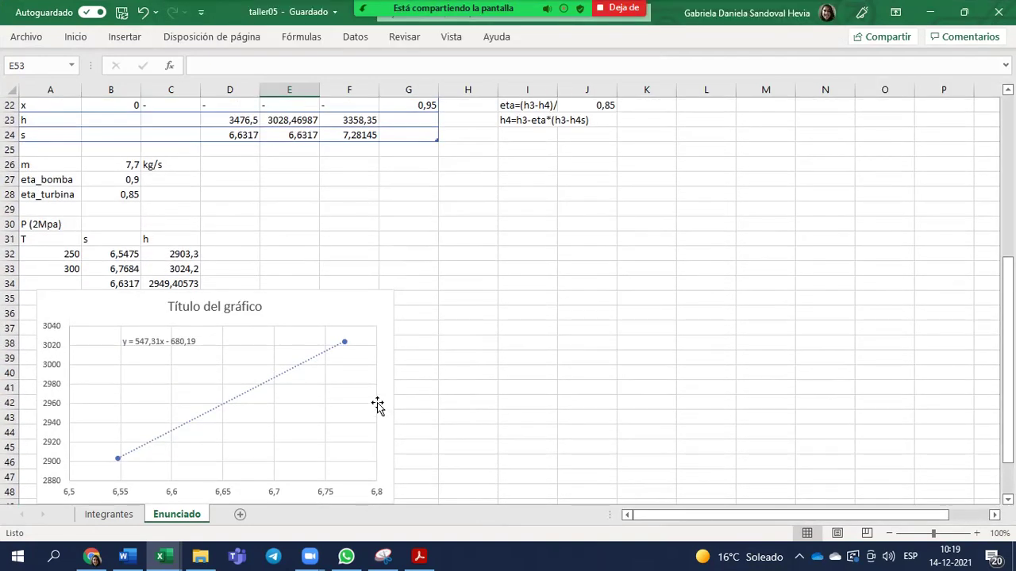
Step: Set the entropy s of Punto6 equal to the Punto5 entropy with a cell reference in the state table
{"action": "scroll", "coordinate": [378, 406], "scroll_direction": "down", "scroll_amount": 4}
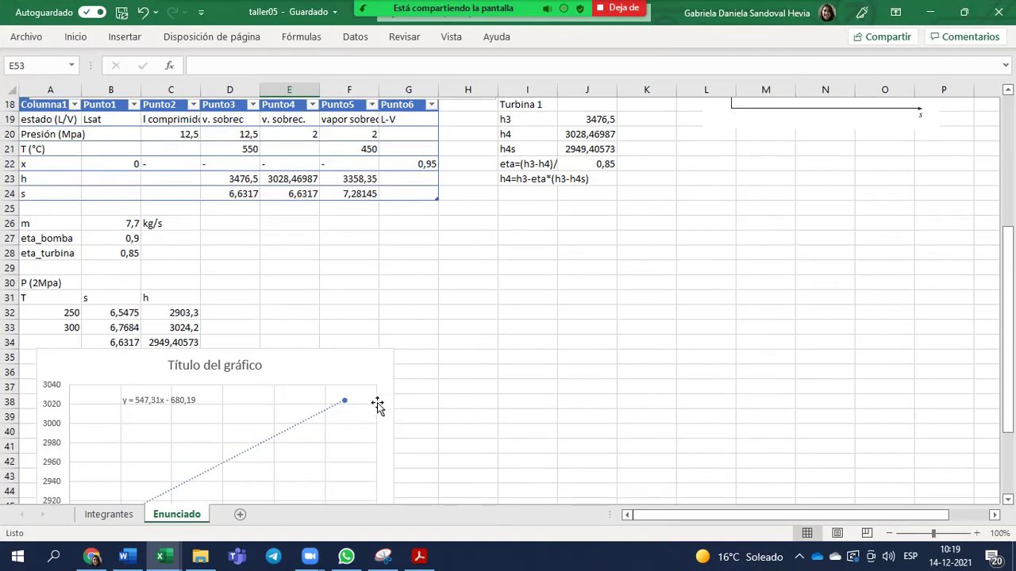
{"action": "scroll", "coordinate": [378, 405], "scroll_direction": "up", "scroll_amount": 5}
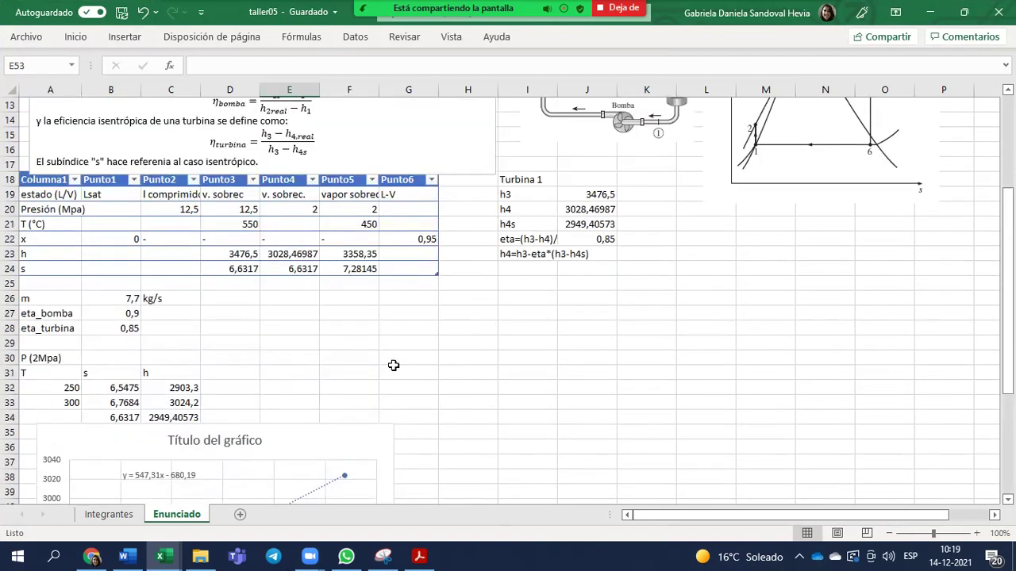
{"action": "scroll", "coordinate": [870, 270], "scroll_direction": "up", "scroll_amount": 4}
{"action": "scroll", "coordinate": [871, 269], "scroll_direction": "up", "scroll_amount": 1}
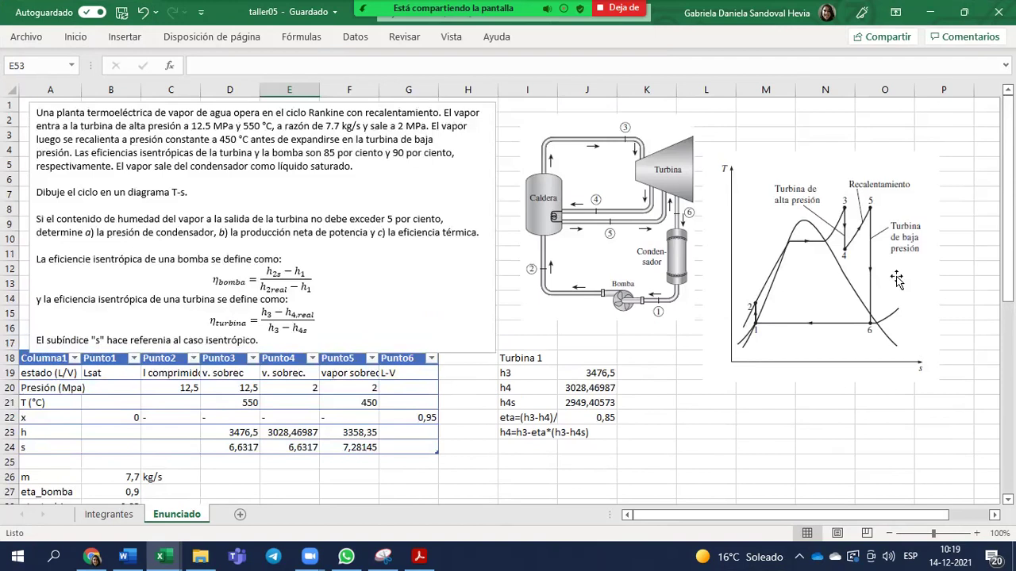
{"action": "left_click", "coordinate": [423, 448]}
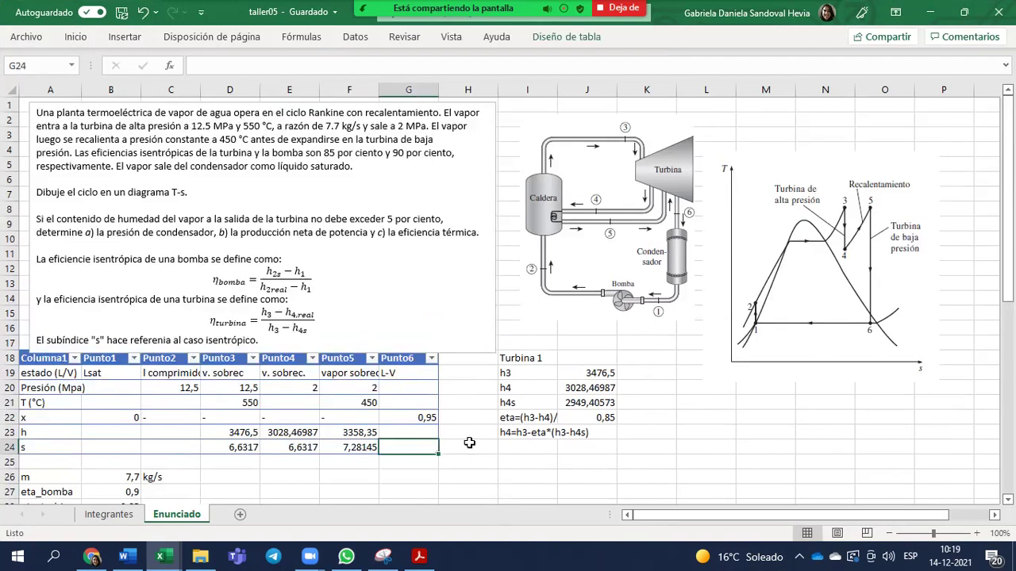
{"action": "type", "text": "="}
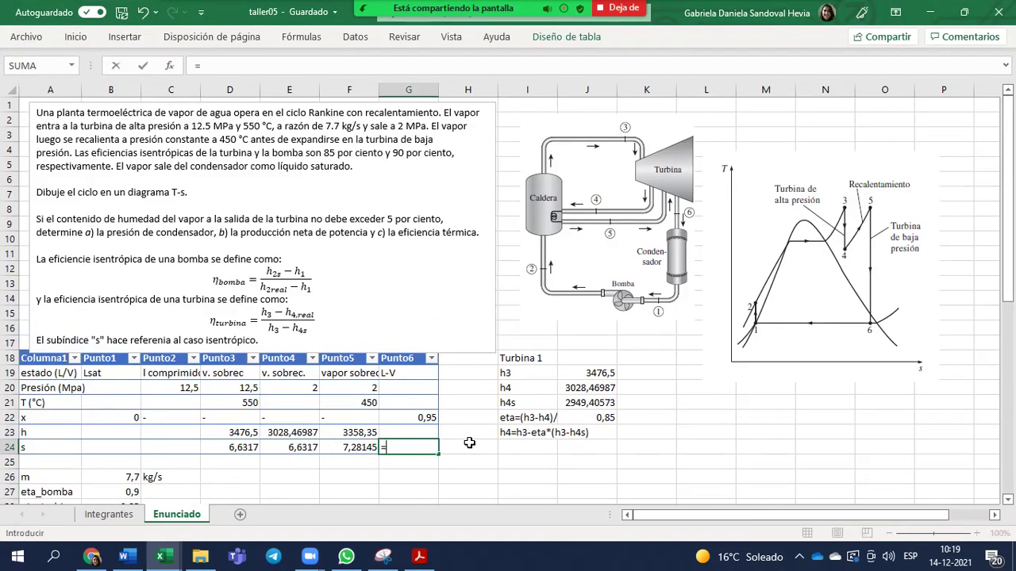
{"action": "key", "text": "Left"}
{"action": "key", "text": "Return"}
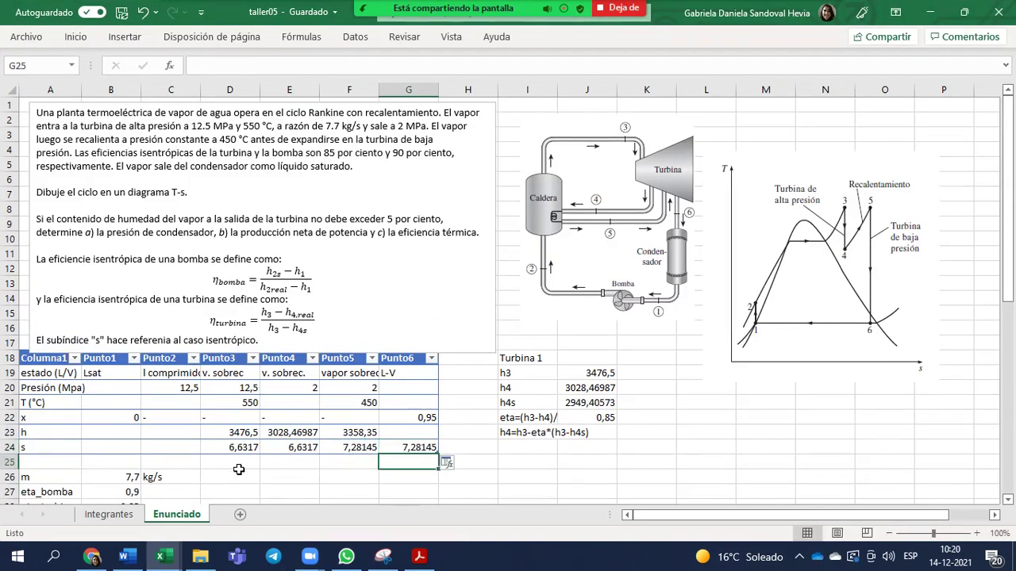
Step: Compare the Punto6 entropy and quality in the state table with the saturation properties listed for pressures 10 and 15
{"action": "scroll", "coordinate": [238, 464], "scroll_direction": "down", "scroll_amount": 14}
{"action": "scroll", "coordinate": [238, 454], "scroll_direction": "up", "scroll_amount": 1}
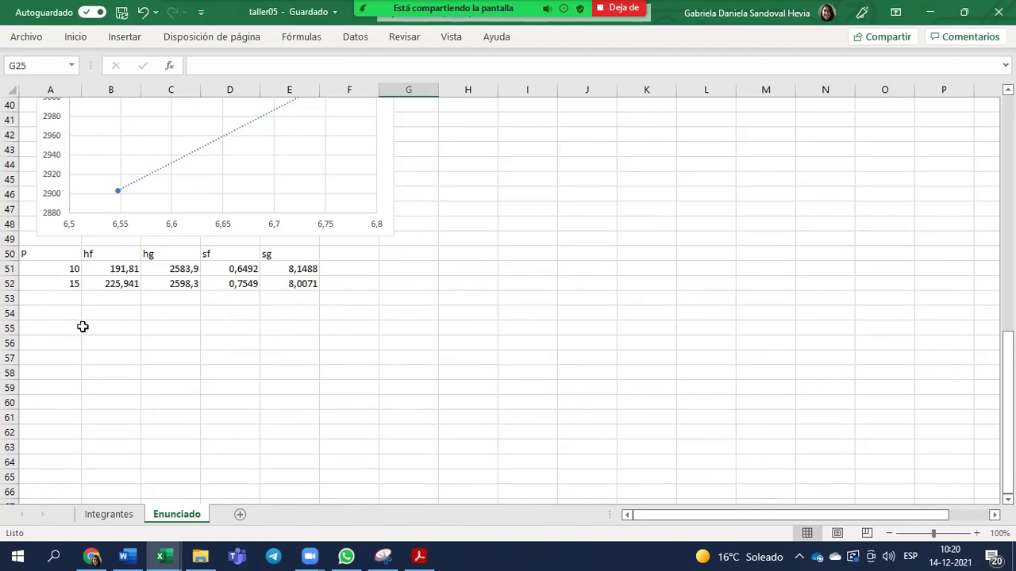
{"action": "scroll", "coordinate": [438, 337], "scroll_direction": "up", "scroll_amount": 1}
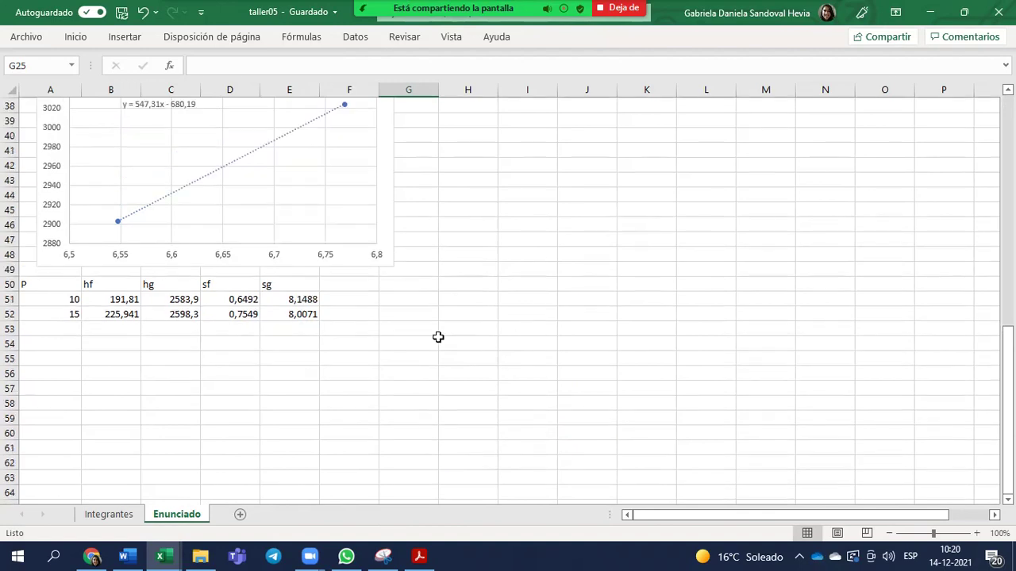
{"action": "scroll", "coordinate": [433, 339], "scroll_direction": "up", "scroll_amount": 1}
{"action": "scroll", "coordinate": [425, 340], "scroll_direction": "up", "scroll_amount": 9}
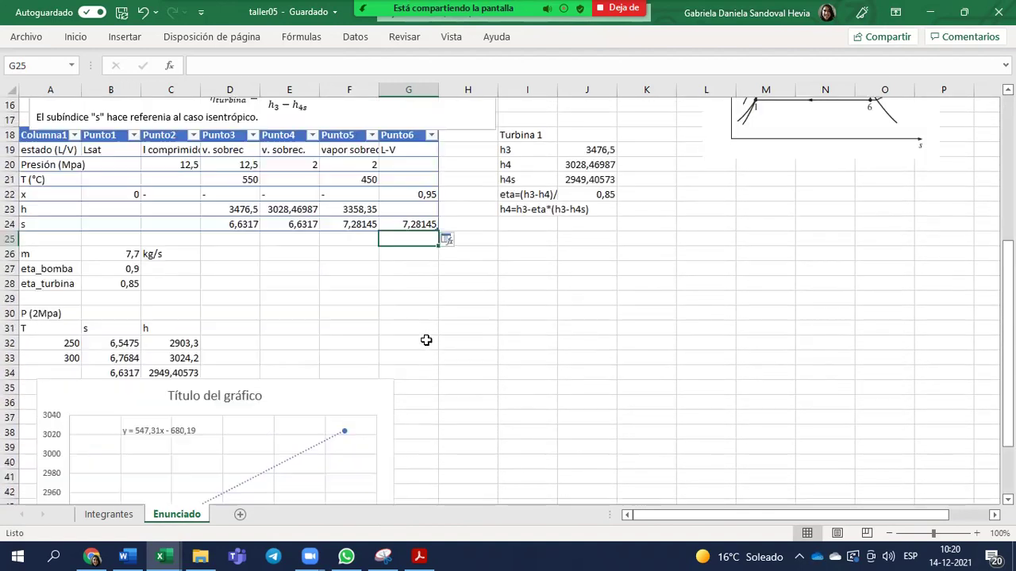
{"action": "left_click", "coordinate": [423, 311]}
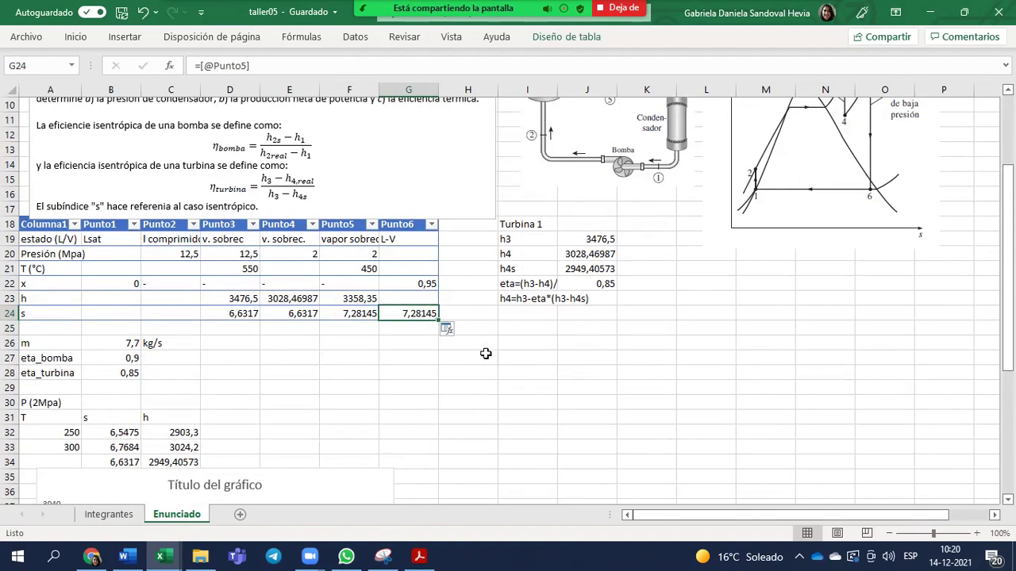
{"action": "scroll", "coordinate": [486, 354], "scroll_direction": "down", "scroll_amount": 3}
{"action": "scroll", "coordinate": [487, 372], "scroll_direction": "down", "scroll_amount": 4}
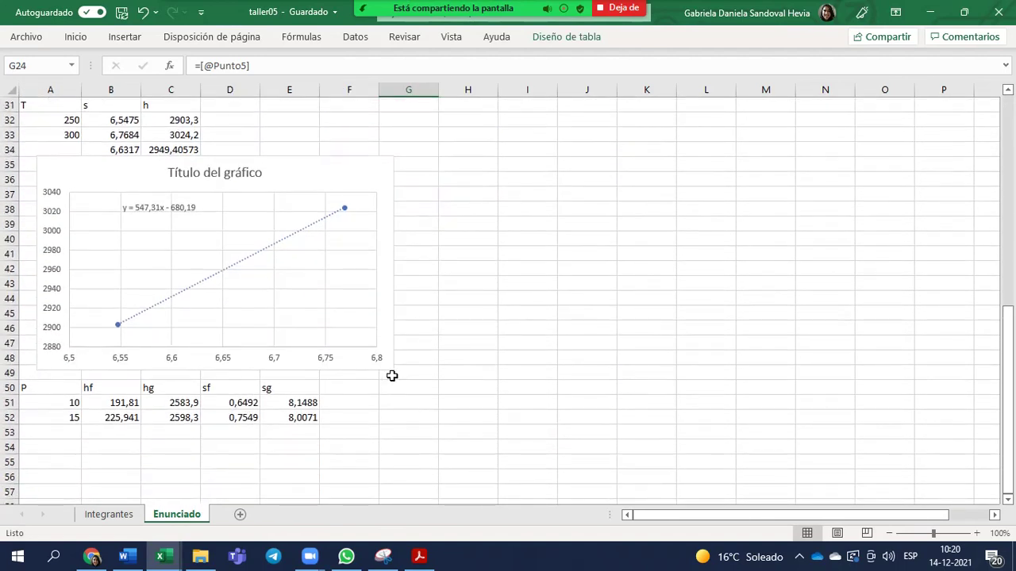
{"action": "left_click_drag", "start_coordinate": [32, 409], "coordinate": [286, 403]}
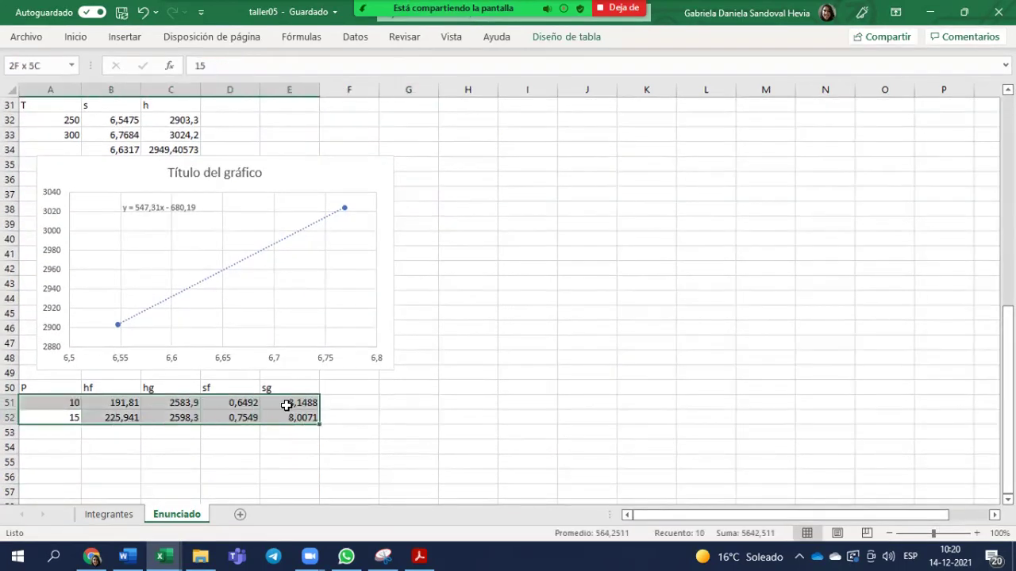
{"action": "left_click", "coordinate": [54, 397]}
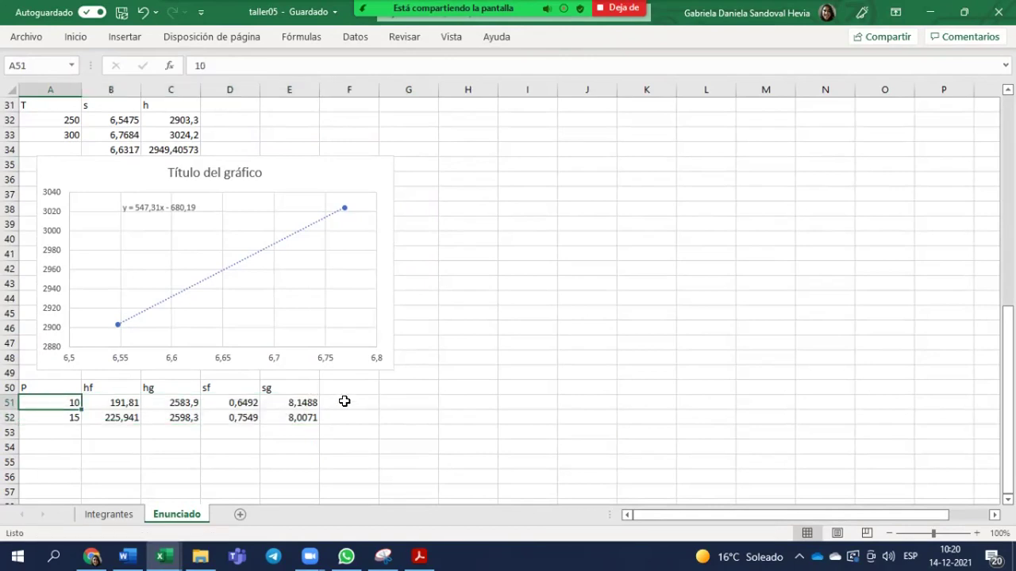
{"action": "left_click_drag", "start_coordinate": [313, 409], "coordinate": [68, 402]}
{"action": "scroll", "coordinate": [415, 359], "scroll_direction": "up", "scroll_amount": 6}
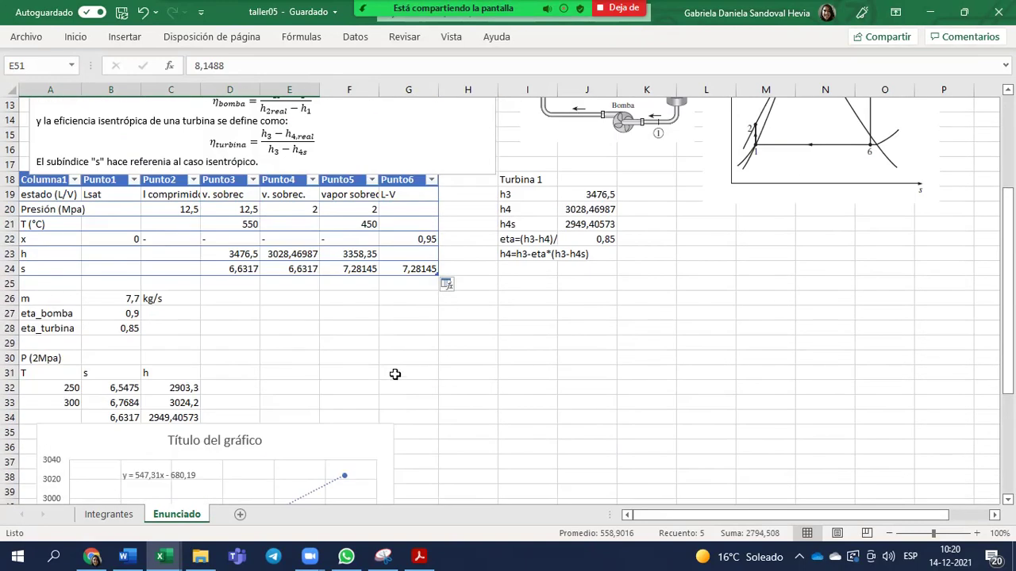
{"action": "scroll", "coordinate": [395, 374], "scroll_direction": "down", "scroll_amount": 1}
{"action": "scroll", "coordinate": [412, 462], "scroll_direction": "down", "scroll_amount": 9}
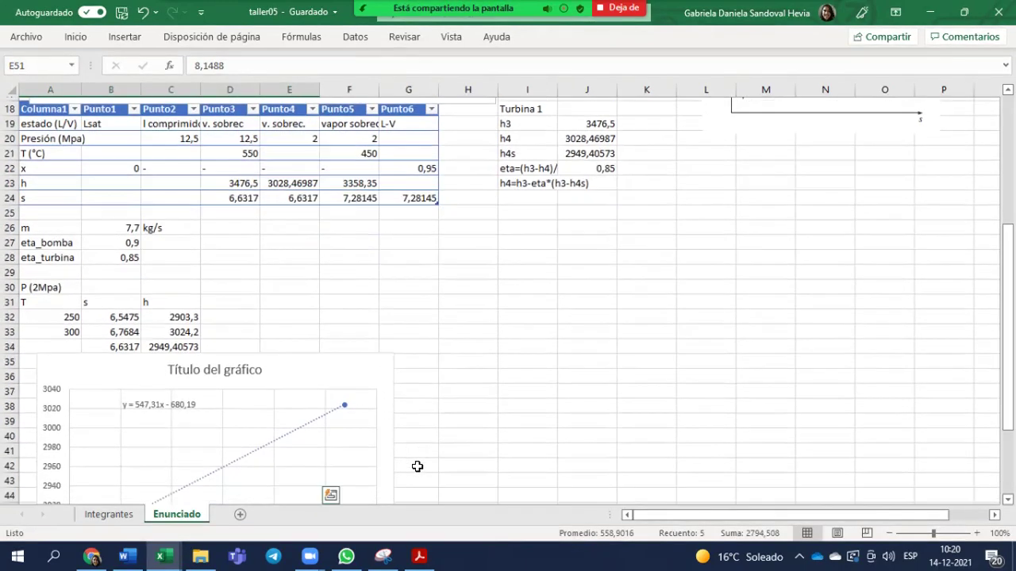
Step: Enter the heading "Para el caso isentrópico" in cell A54, below the saturation properties
{"action": "left_click", "coordinate": [50, 264]}
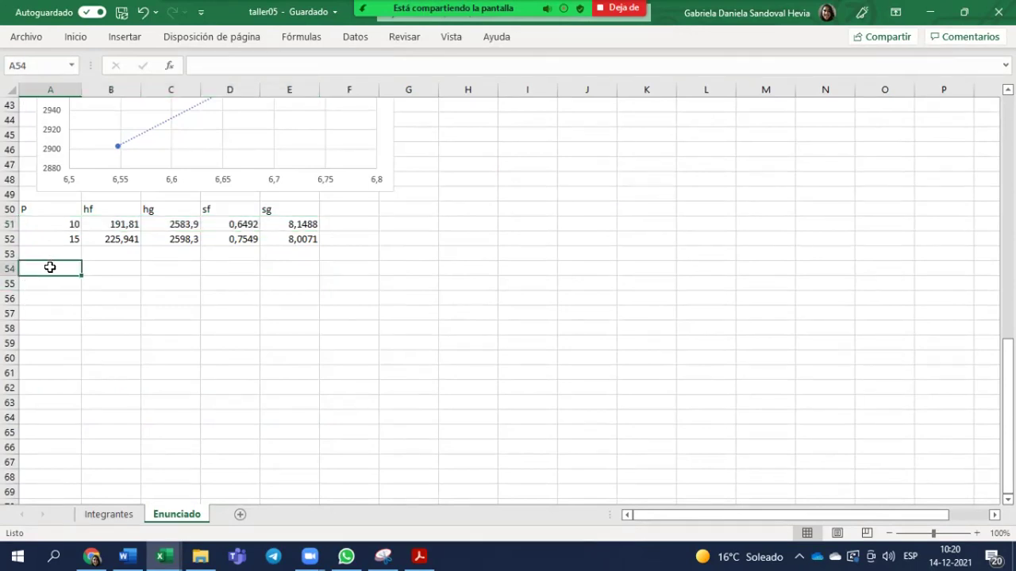
{"action": "type", "text": "Para el caso isoentrópico"}
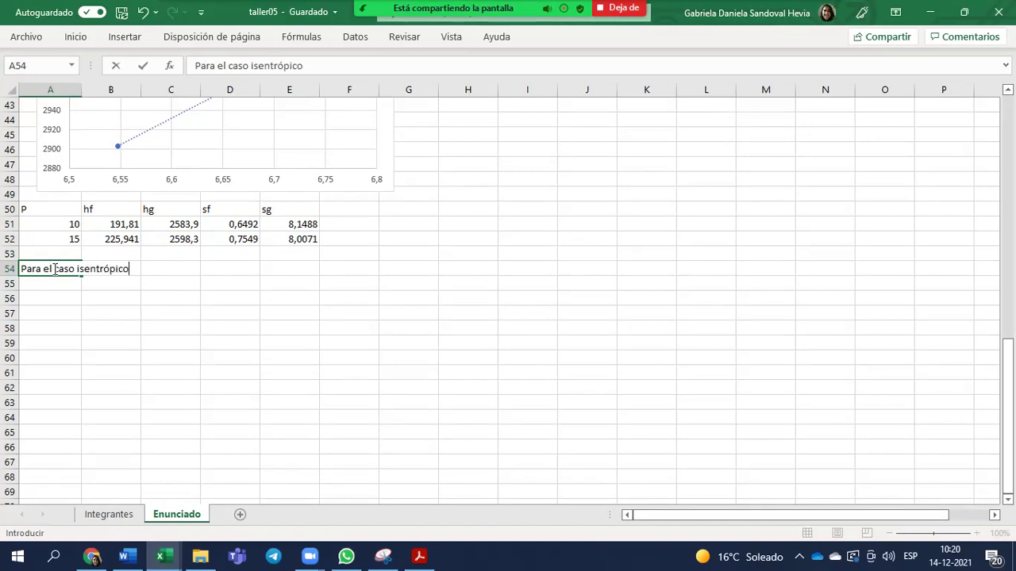
{"action": "key", "text": "Return"}
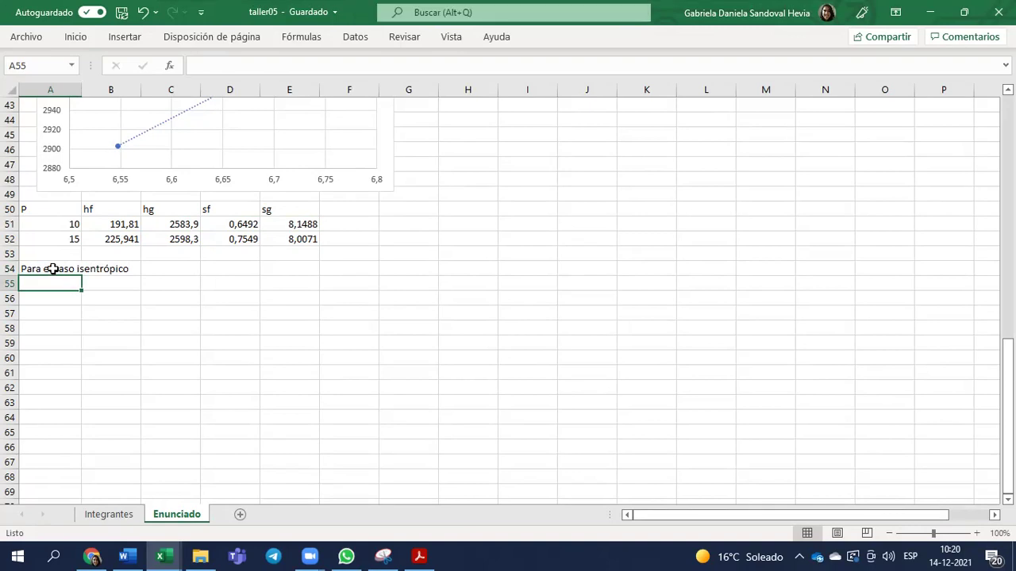
Step: Add a row labelled s in row 55 that references the Punto6 entropy, and label the row below x,s
{"action": "type", "text": "s"}
{"action": "key", "text": "Tab"}
{"action": "type", "text": "="}
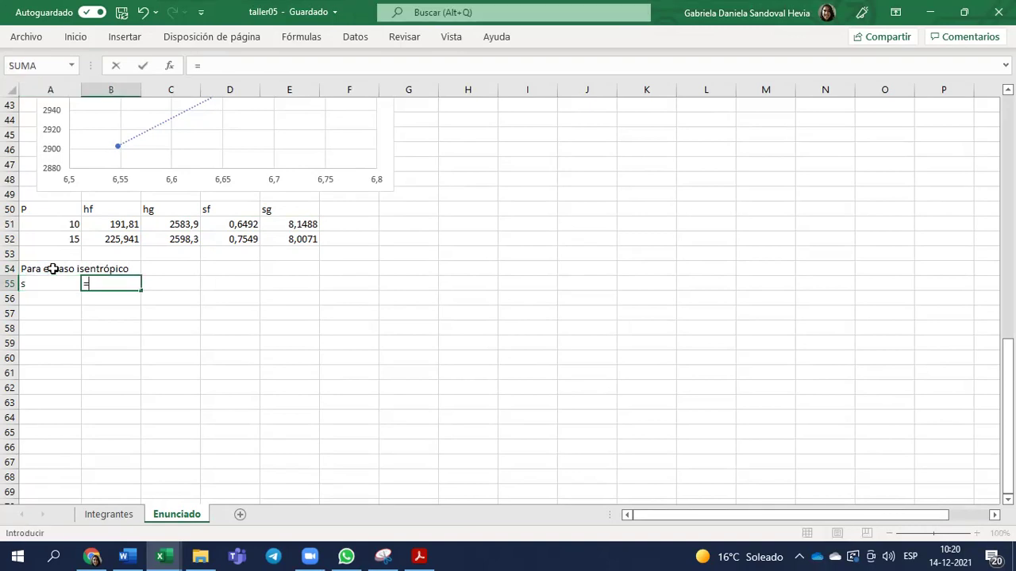
{"action": "scroll", "coordinate": [391, 297], "scroll_direction": "up", "scroll_amount": 5}
{"action": "scroll", "coordinate": [392, 298], "scroll_direction": "up", "scroll_amount": 4}
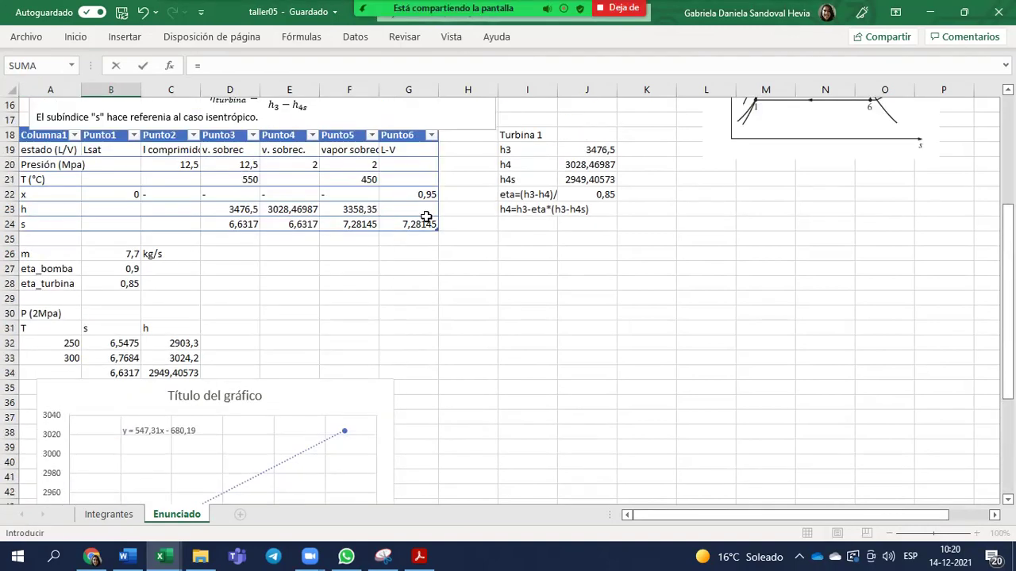
{"action": "left_click", "coordinate": [421, 226]}
{"action": "key", "text": "Return"}
{"action": "scroll", "coordinate": [386, 257], "scroll_direction": "down", "scroll_amount": 3}
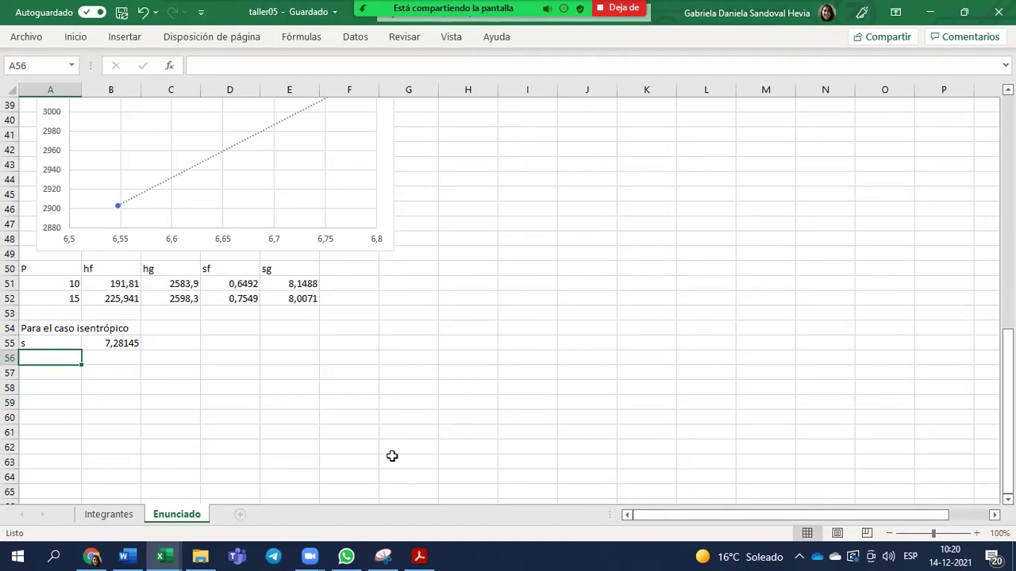
{"action": "type", "text": "x"}
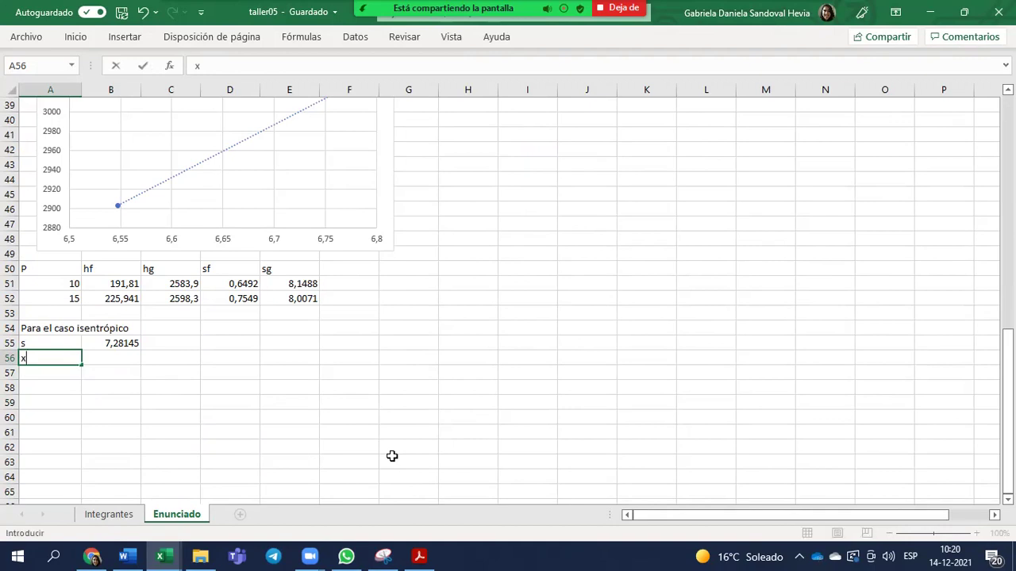
{"action": "key", "text": "Tab"}
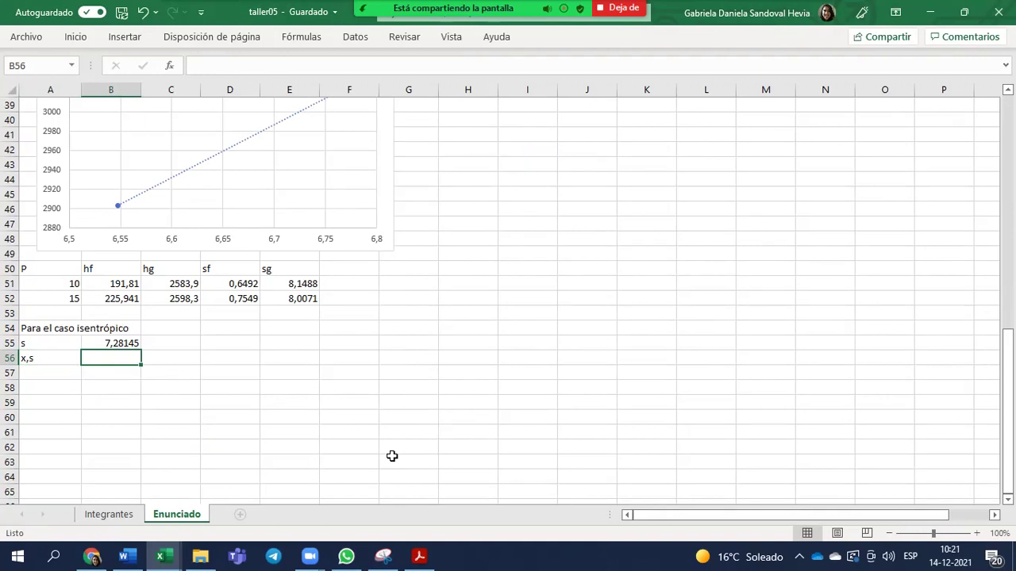
Step: Insert an equation object on the sheet and write its first part as s = s_f + x
{"action": "left_click", "coordinate": [126, 38]}
{"action": "left_click", "coordinate": [895, 79]}
{"action": "left_click", "coordinate": [832, 143]}
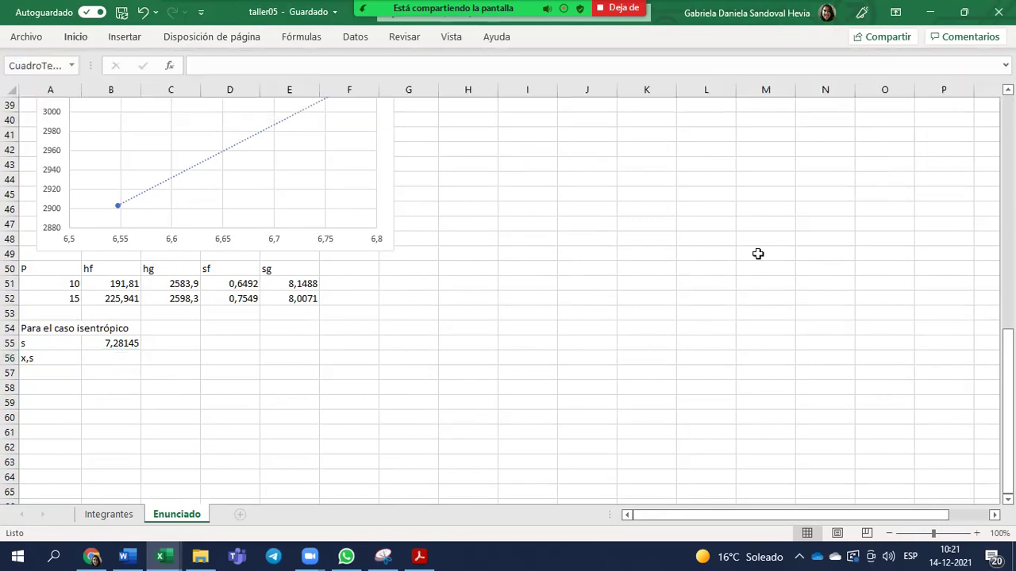
{"action": "type", "text": "s"}
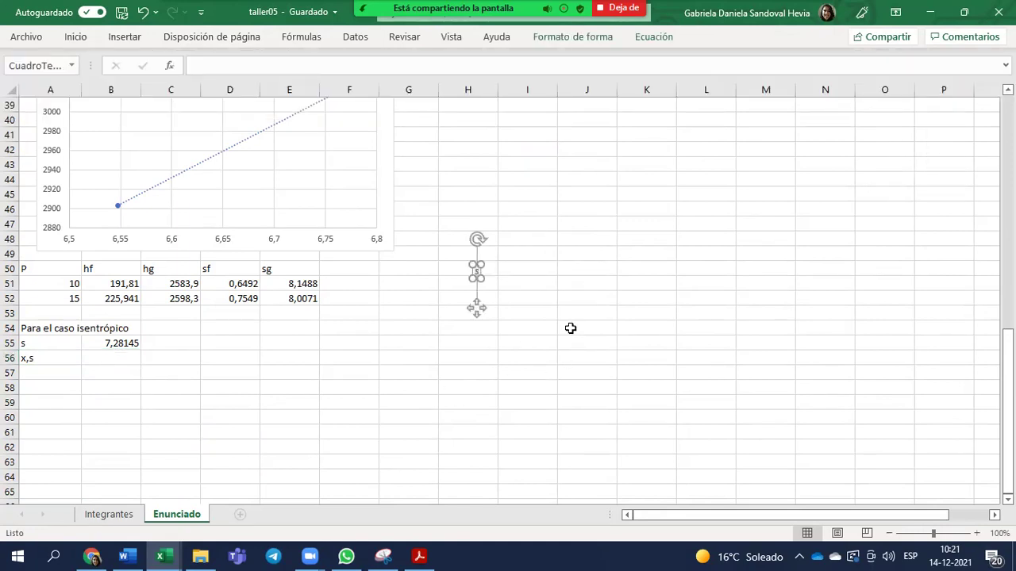
{"action": "type", "text": "="}
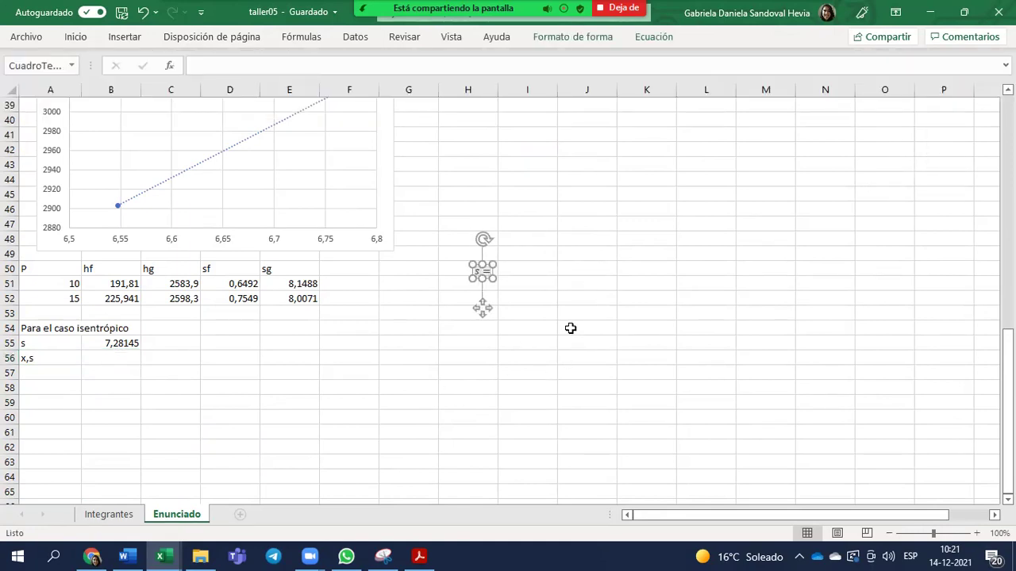
{"action": "type", "text": "s"}
{"action": "type", "text": "_f"}
{"action": "type", "text": "+x"}
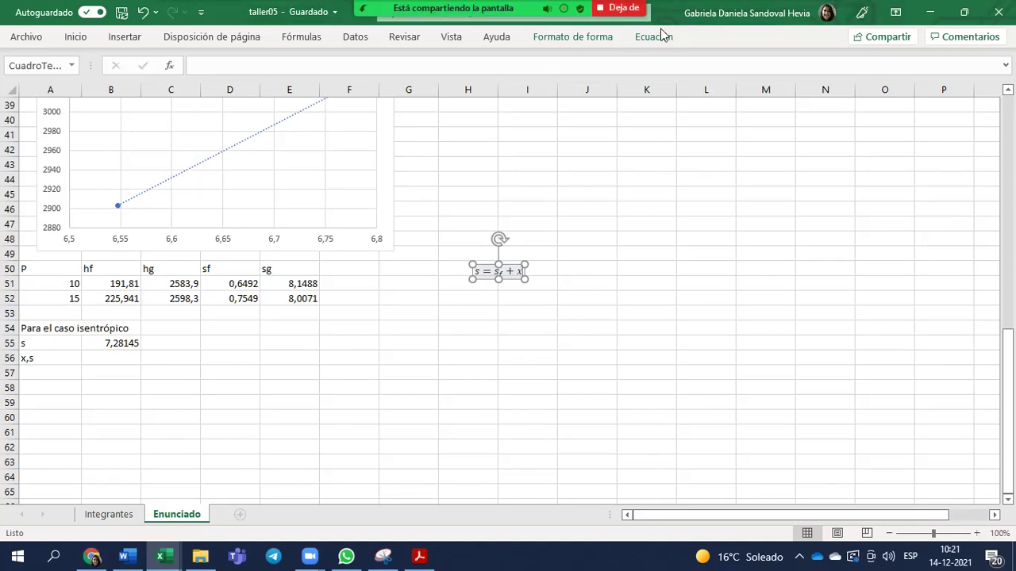
Step: Complete the equation with the parenthesised term (s_g − s_f) after x
{"action": "left_click", "coordinate": [774, 71]}
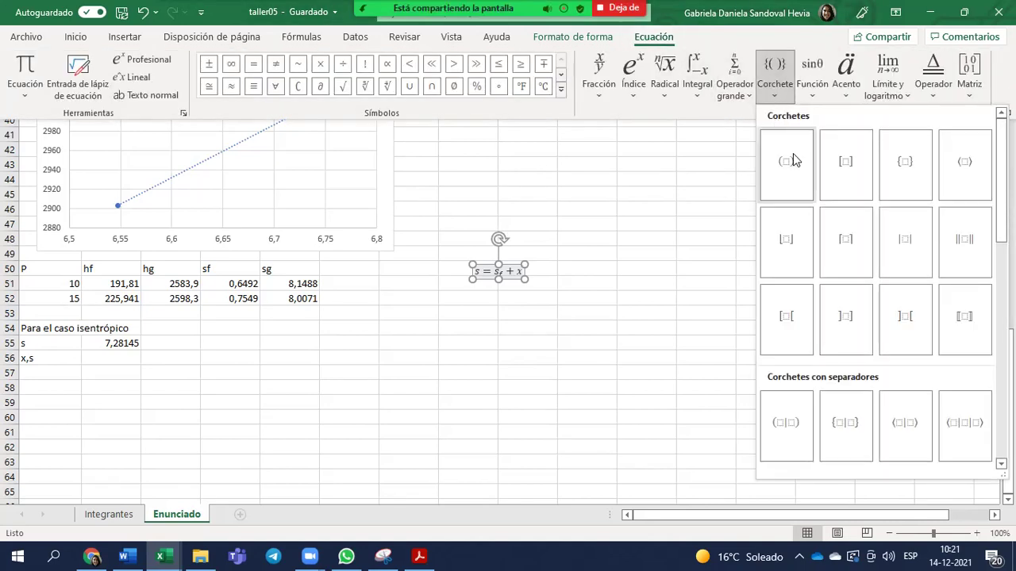
{"action": "left_click", "coordinate": [785, 158]}
{"action": "type", "text": "s"}
{"action": "type", "text": "_g-s"}
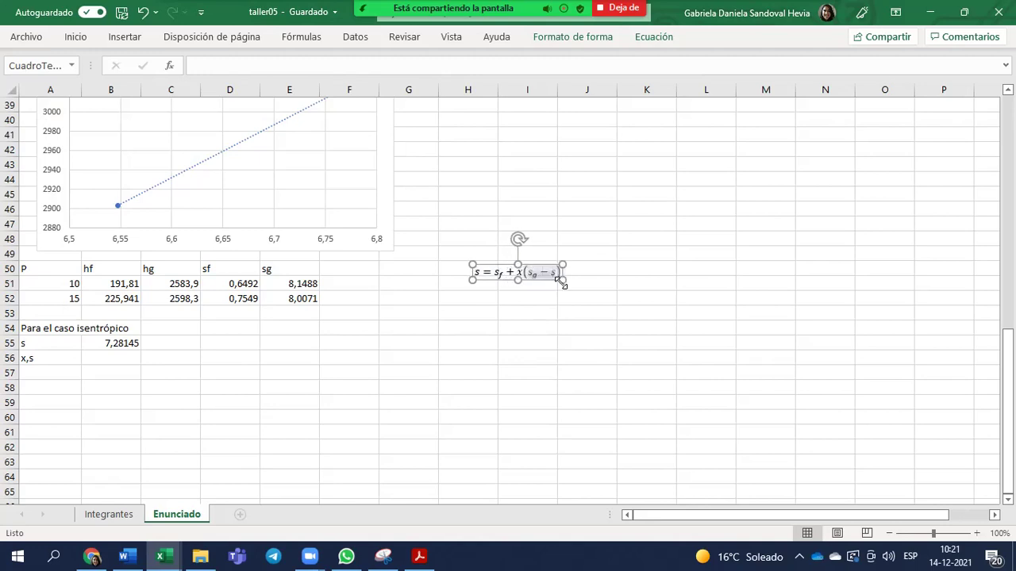
{"action": "type", "text": "-"}
{"action": "key", "text": "BackSpace"}
{"action": "key", "text": "BackSpace"}
{"action": "type", "text": "s_f"}
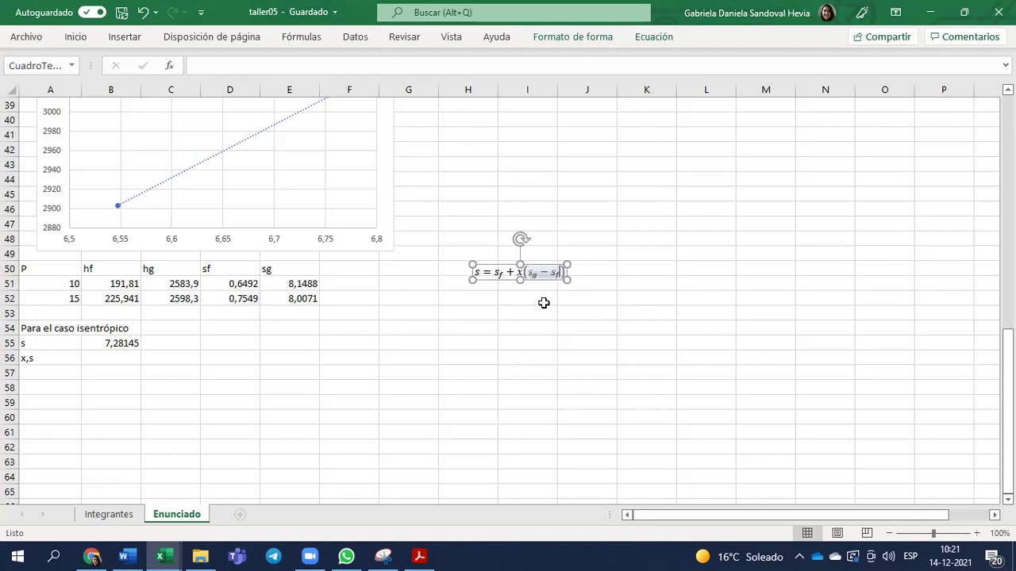
{"action": "key", "text": "Escape"}
{"action": "key", "text": "Escape"}
Step: Enlarge the sheet view to 120% and place the entropy equation beside the "Para el caso isentrópico" heading in row 54
{"action": "left_click", "coordinate": [531, 271]}
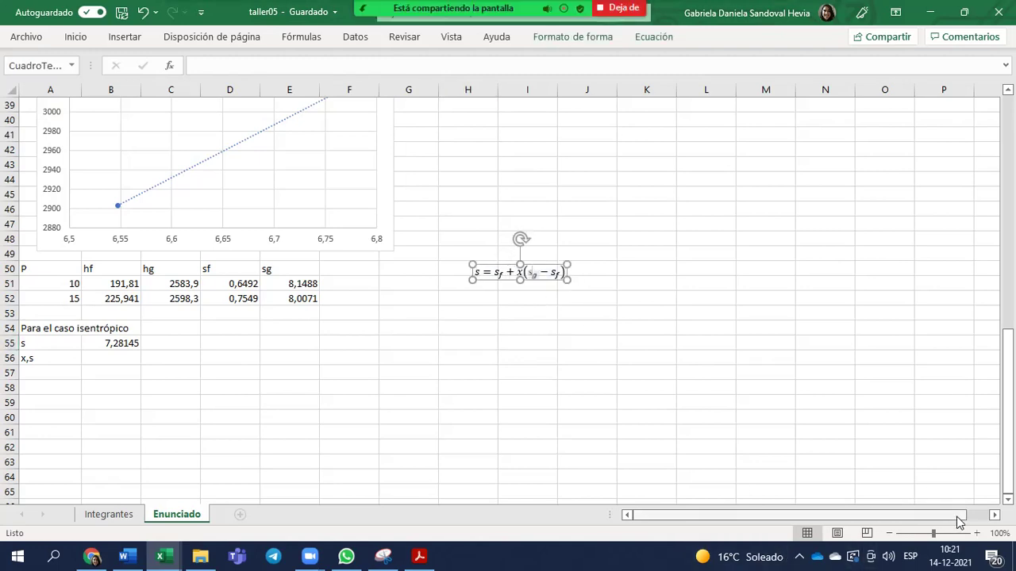
{"action": "left_click", "coordinate": [977, 534]}
{"action": "left_click", "coordinate": [979, 534]}
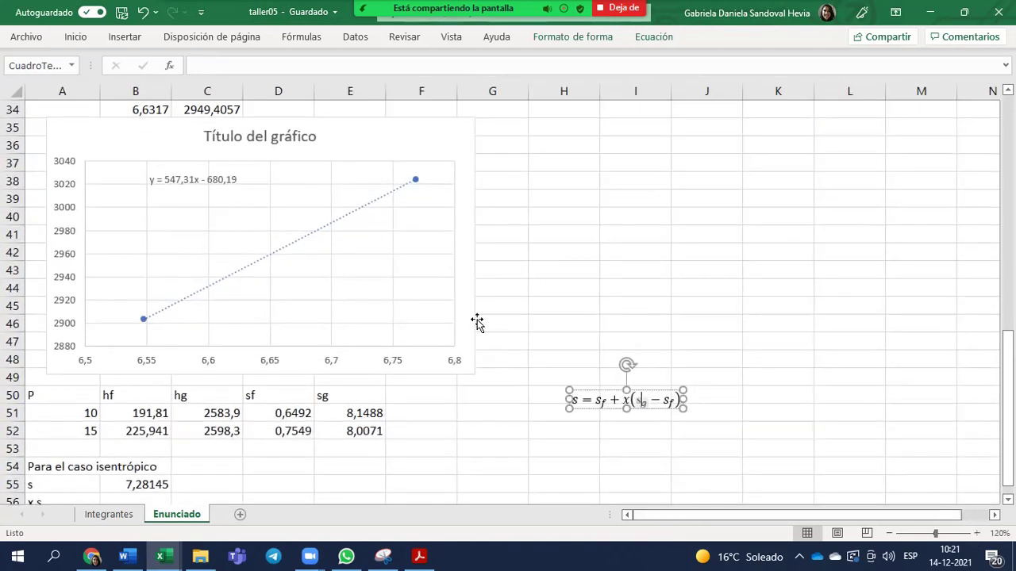
{"action": "scroll", "coordinate": [480, 318], "scroll_direction": "down", "scroll_amount": 3}
{"action": "left_click", "coordinate": [668, 227]}
{"action": "left_click_drag", "start_coordinate": [668, 228], "coordinate": [312, 297]}
{"action": "left_click", "coordinate": [202, 344]}
Step: Calculate the isentropic quality beside the x,s label in B56 with the formula =(B55-D51)/(E51-D51)
{"action": "left_click", "coordinate": [144, 343]}
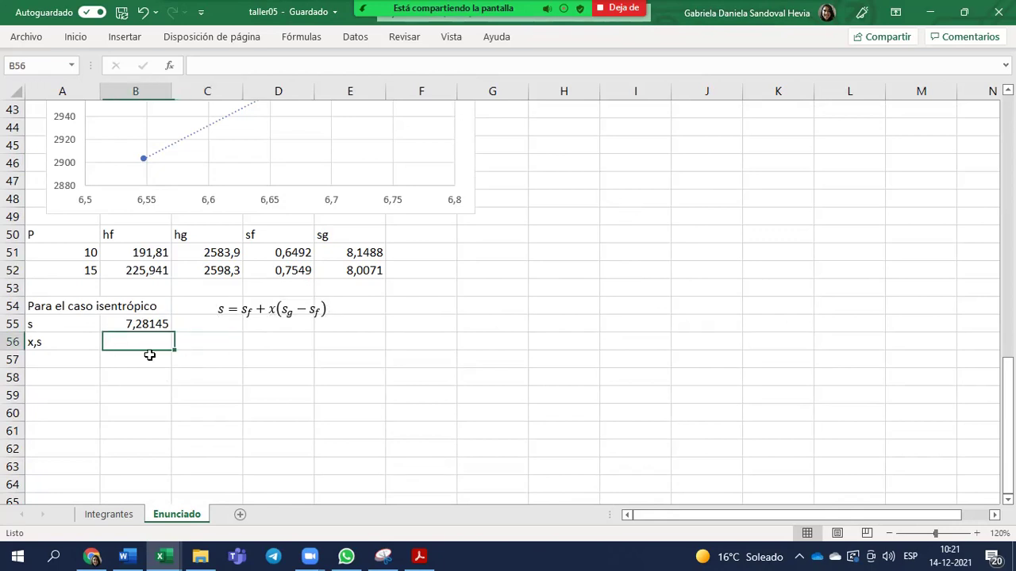
{"action": "type", "text": "="}
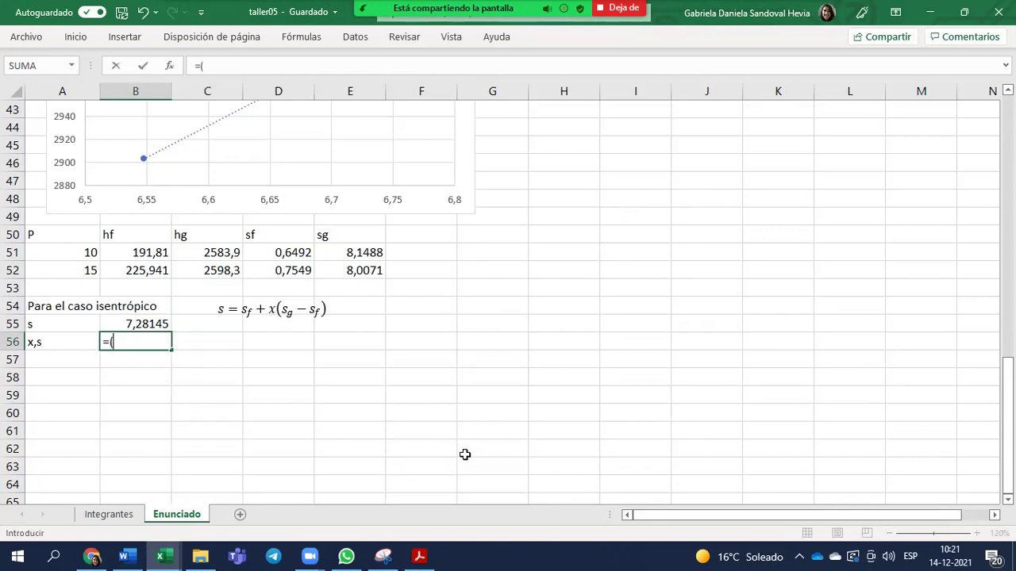
{"action": "type", "text": "("}
{"action": "key", "text": "Up"}
{"action": "type", "text": "-"}
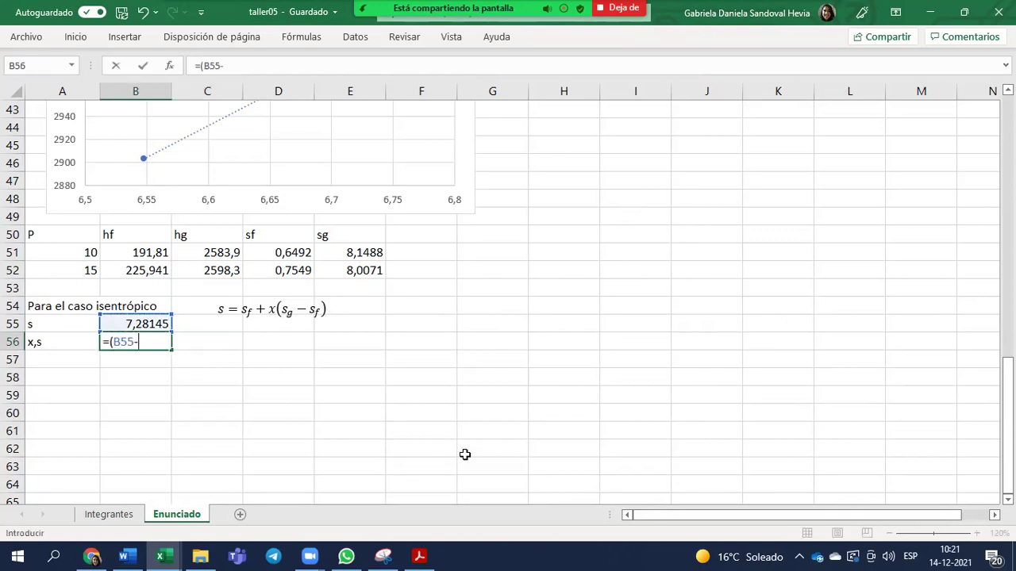
{"action": "left_click", "coordinate": [295, 249]}
{"action": "type", "text": "="}
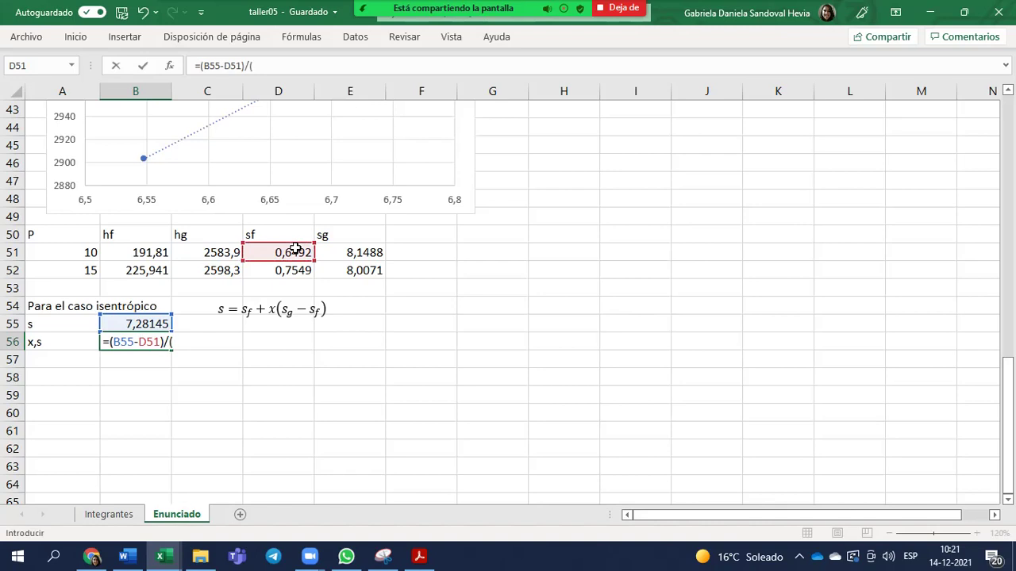
{"action": "left_click", "coordinate": [357, 252]}
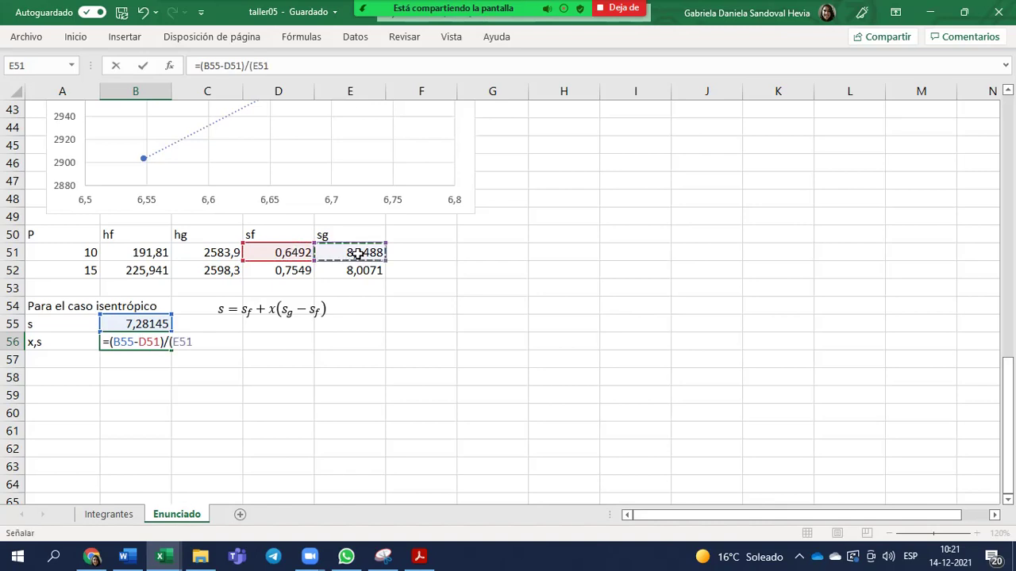
{"action": "type", "text": "-"}
{"action": "left_click", "coordinate": [291, 268]}
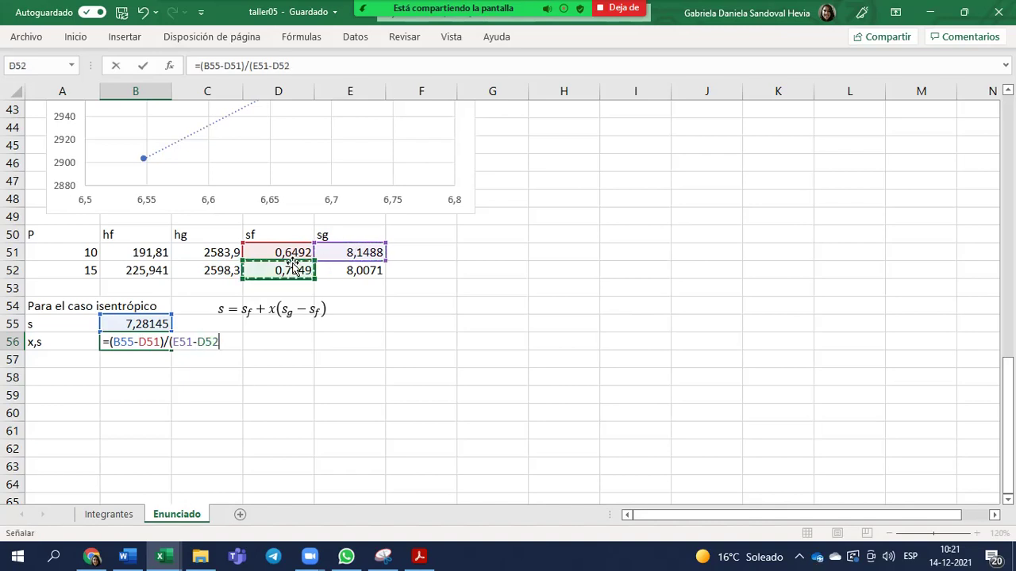
{"action": "left_click", "coordinate": [296, 252]}
{"action": "type", "text": ")"}
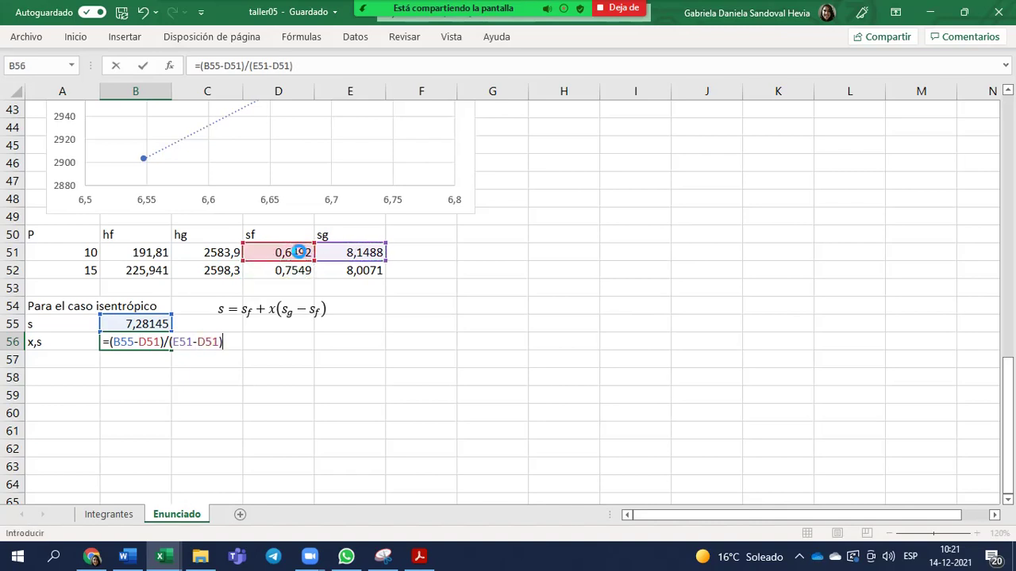
{"action": "key", "text": "Return"}
{"action": "key", "text": "Up"}
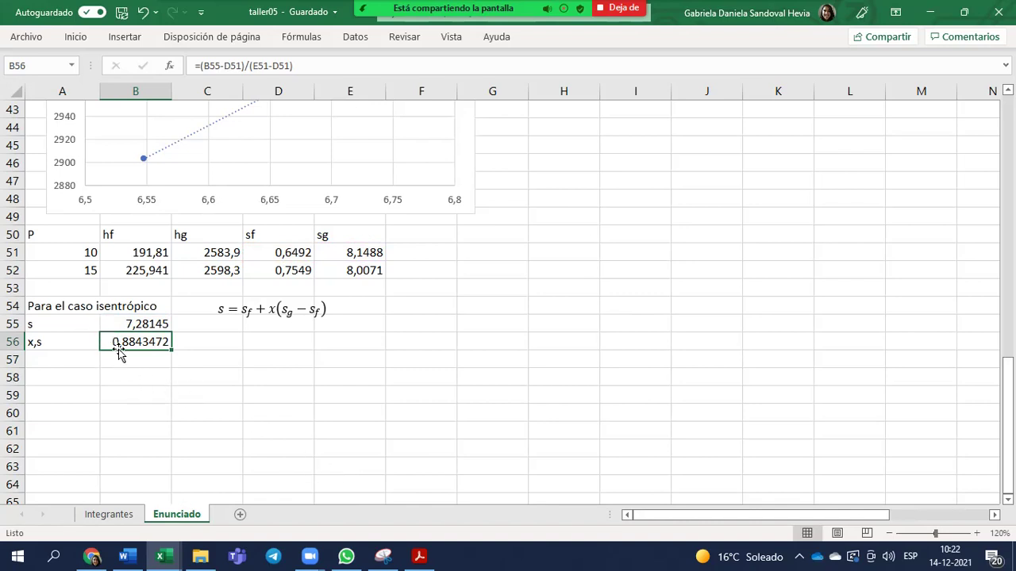
Step: Label A57 as hs and calculate the isentropic enthalpy beside it with =B51+B56*(C51-B51)
{"action": "left_click", "coordinate": [64, 357]}
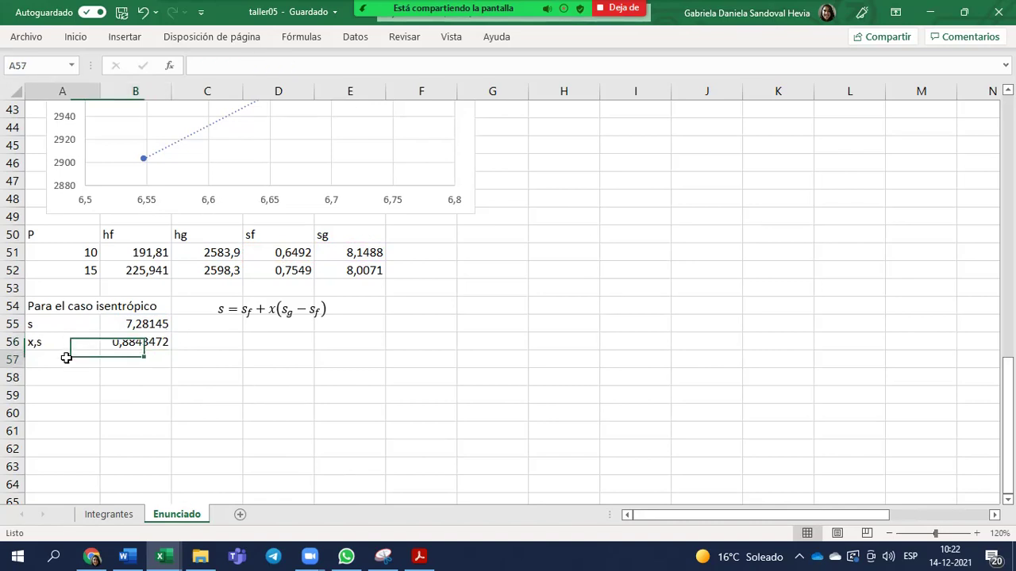
{"action": "type", "text": "hs"}
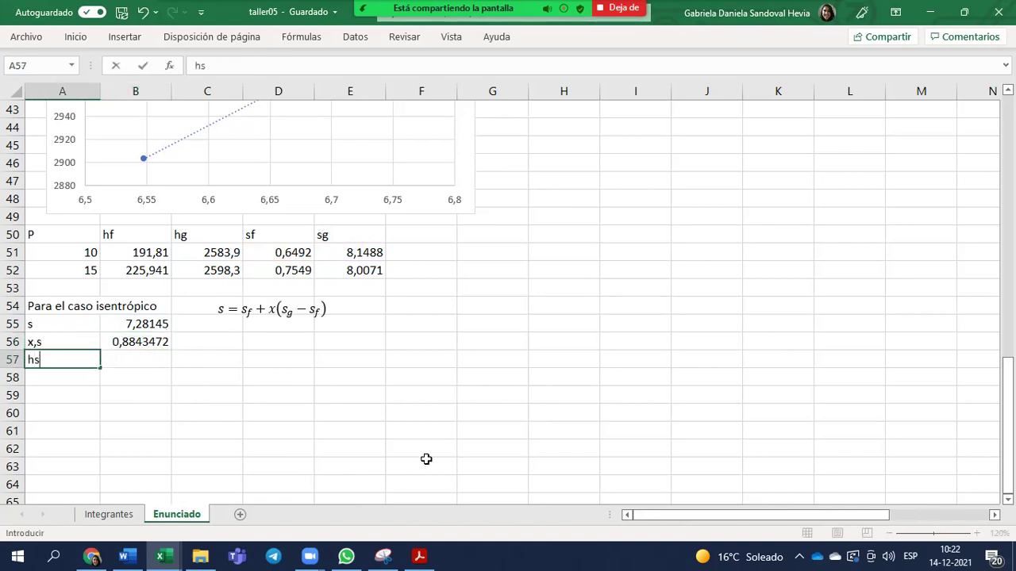
{"action": "key", "text": "Tab"}
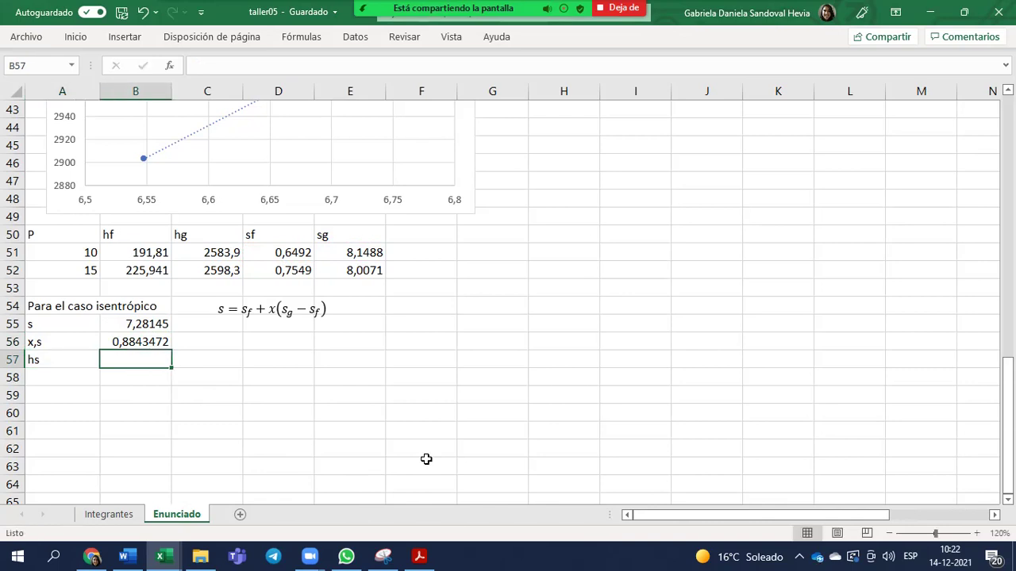
{"action": "type", "text": "="}
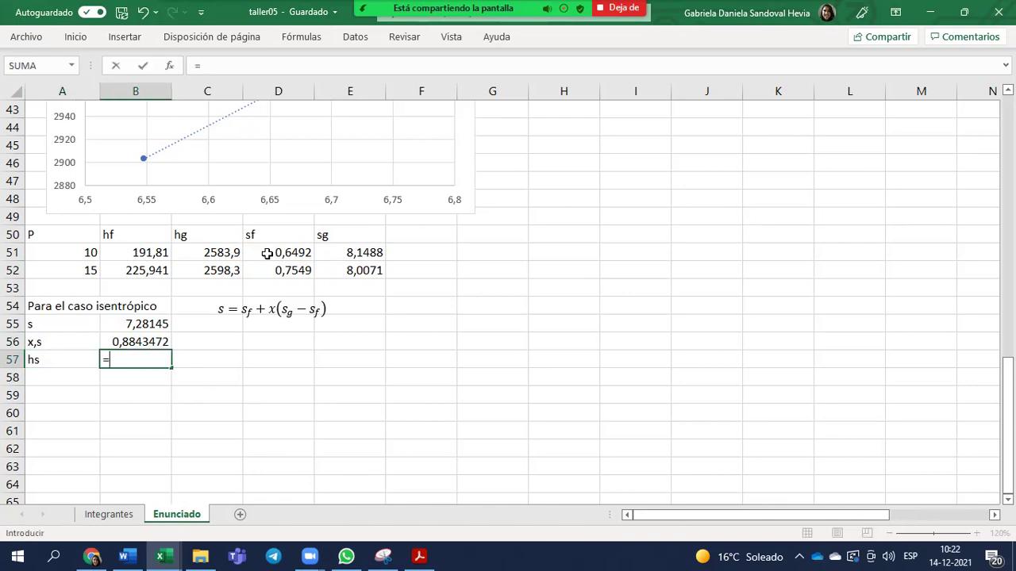
{"action": "left_click", "coordinate": [157, 261]}
{"action": "type", "text": "+"}
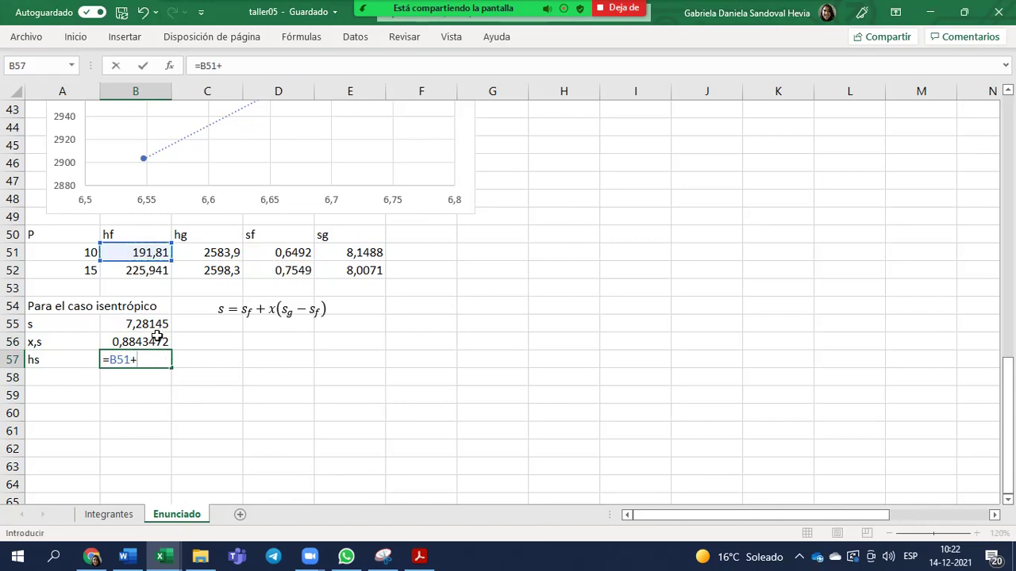
{"action": "left_click", "coordinate": [157, 336]}
{"action": "type", "text": "*("}
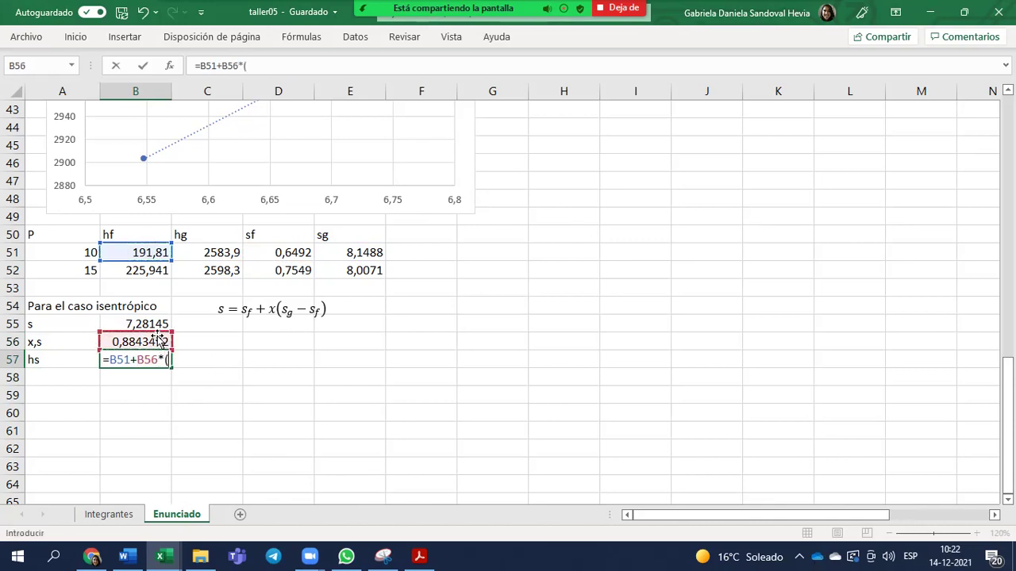
{"action": "left_click", "coordinate": [210, 255]}
{"action": "type", "text": "-"}
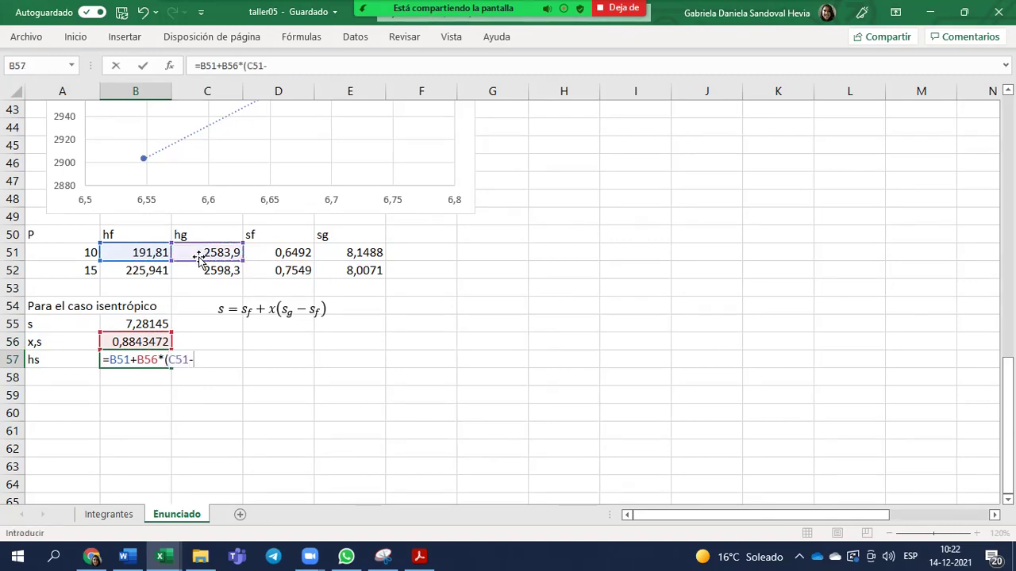
{"action": "left_click", "coordinate": [143, 254]}
{"action": "type", "text": ")"}
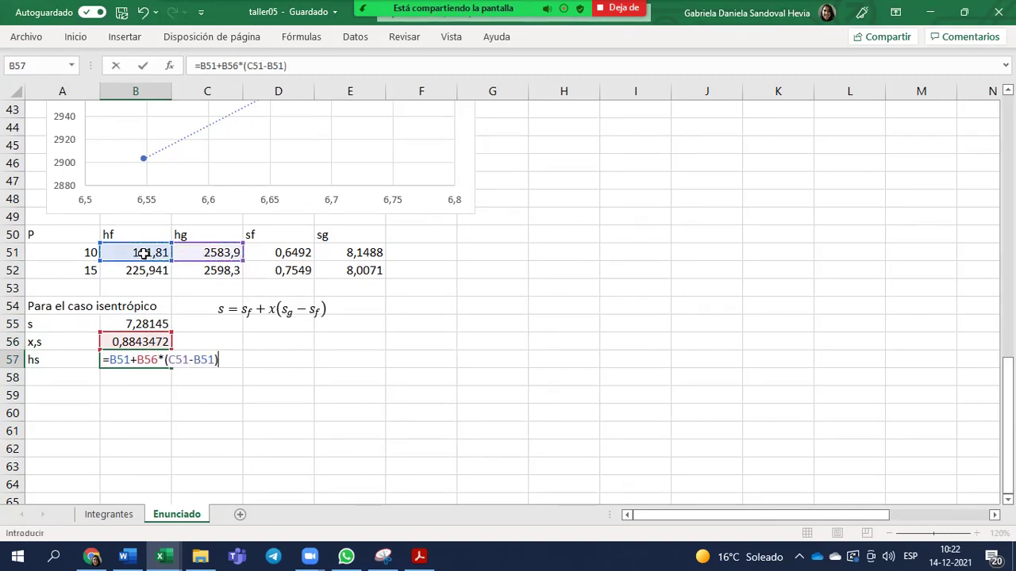
{"action": "key", "text": "Return"}
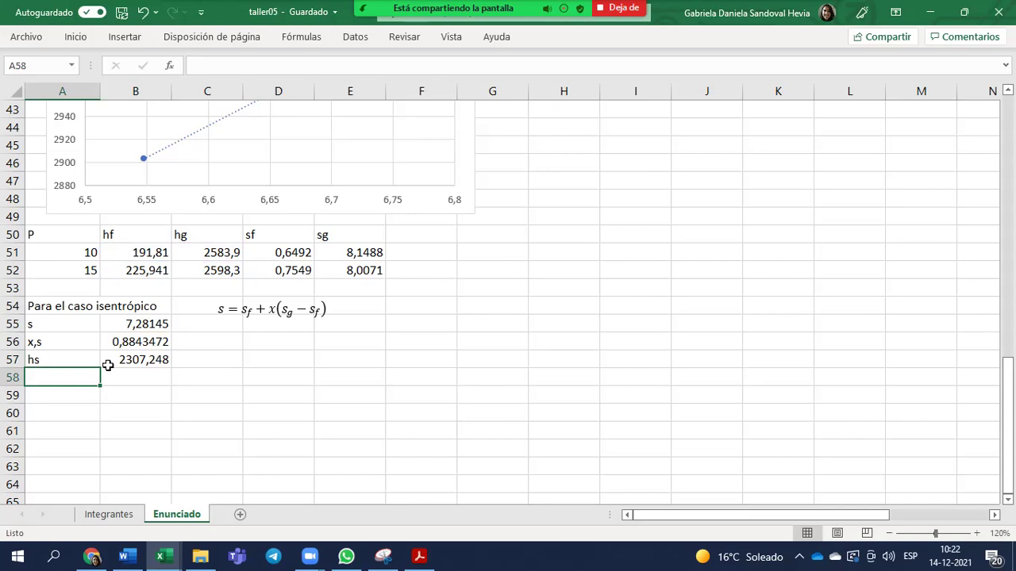
Step: Examine the formulas behind the isentropic enthalpy hs and the quality x,s
{"action": "left_click", "coordinate": [149, 364]}
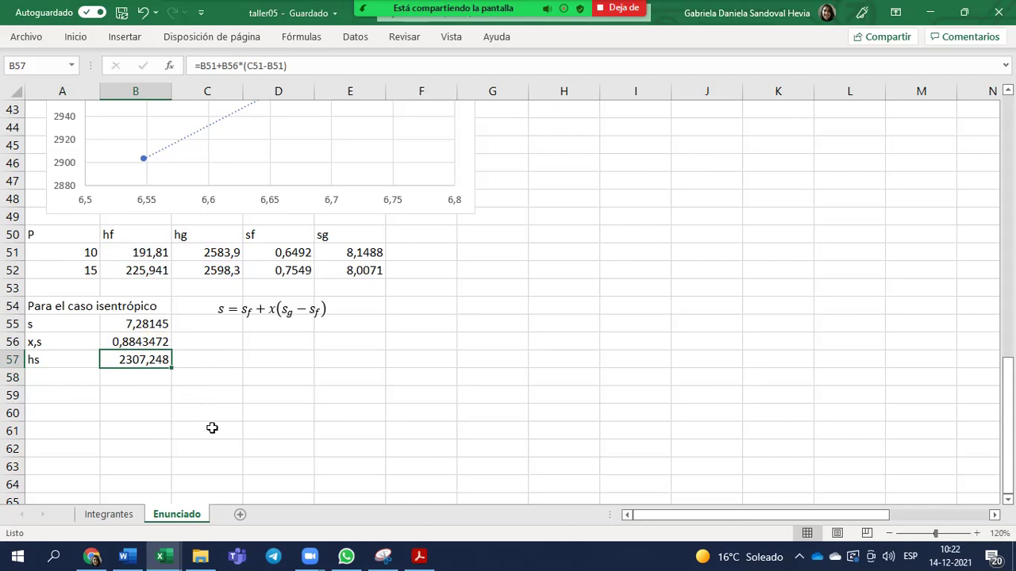
{"action": "mouse_move", "coordinate": [15, 315]}
{"action": "left_mouse_down"}
{"action": "mouse_move", "coordinate": [11, 346]}
{"action": "mouse_move", "coordinate": [12, 311]}
{"action": "mouse_move", "coordinate": [22, 316]}
{"action": "left_mouse_up"}
{"action": "left_click_drag", "start_coordinate": [100, 434], "coordinate": [64, 430]}
{"action": "left_click_drag", "start_coordinate": [7, 319], "coordinate": [6, 359]}
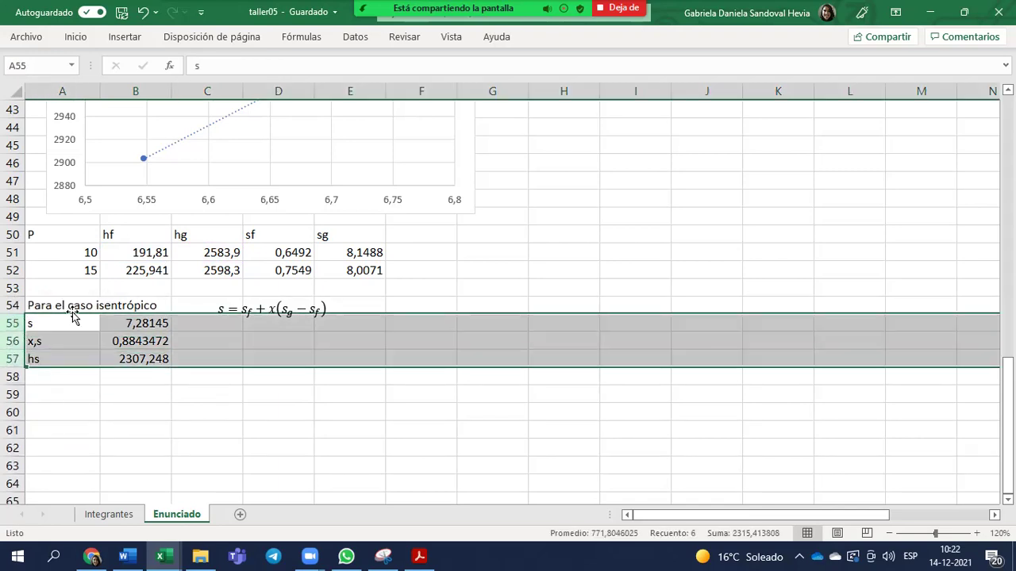
{"action": "left_click", "coordinate": [140, 341]}
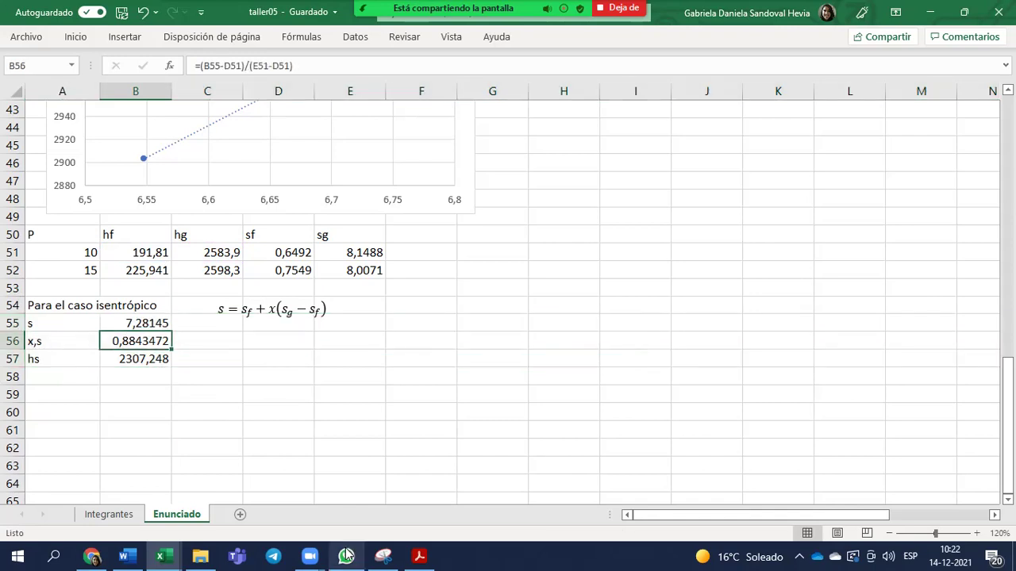
{"action": "double_click", "coordinate": [157, 341]}
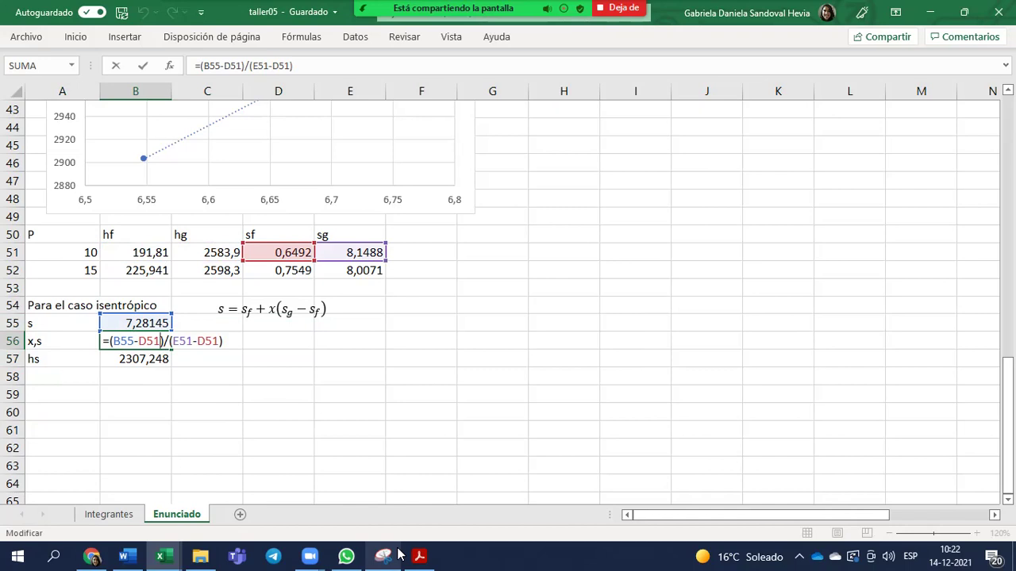
{"action": "mouse_move", "coordinate": [399, 555]}
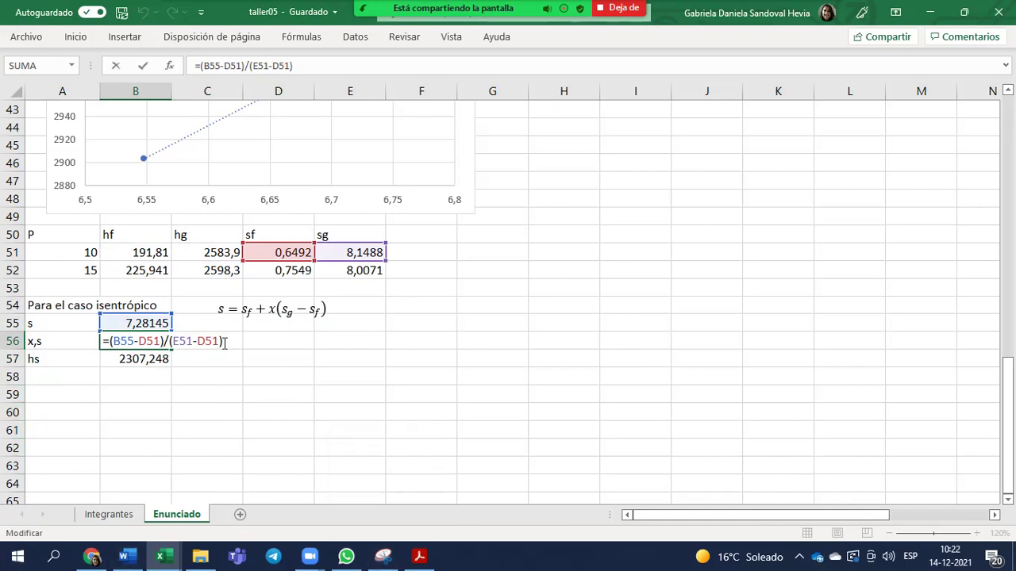
{"action": "left_click", "coordinate": [111, 434]}
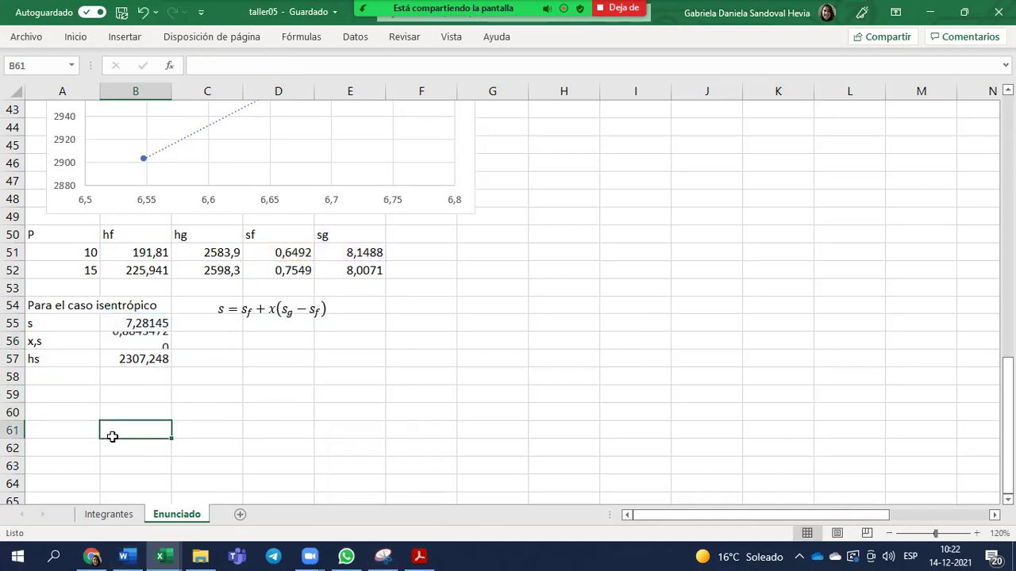
Step: Insert a row under the "Para el caso isentrópico" heading and label it P=10 kPa
{"action": "left_click", "coordinate": [12, 323]}
{"action": "right_click", "coordinate": [12, 325]}
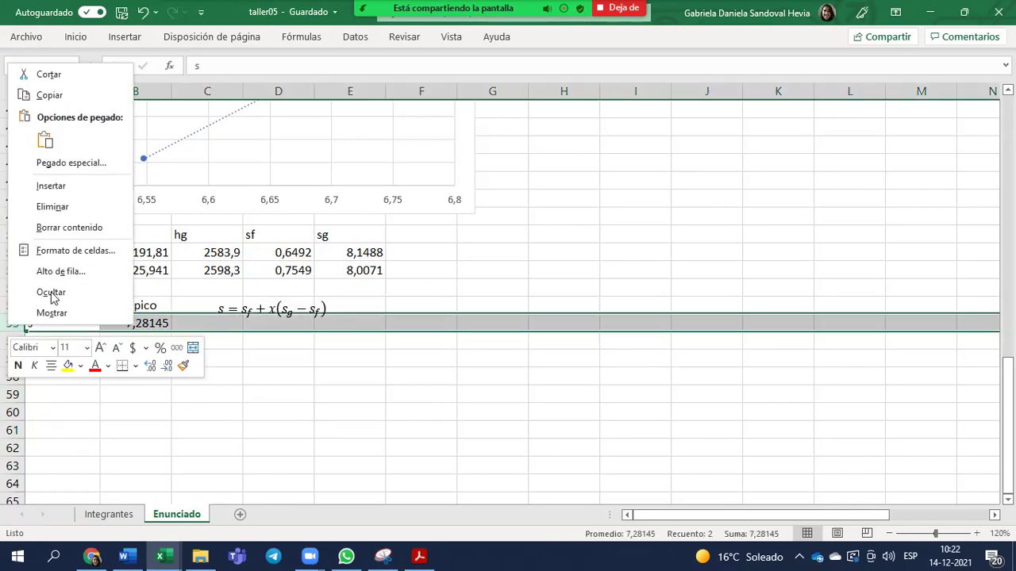
{"action": "left_click", "coordinate": [51, 185]}
{"action": "left_click", "coordinate": [79, 328]}
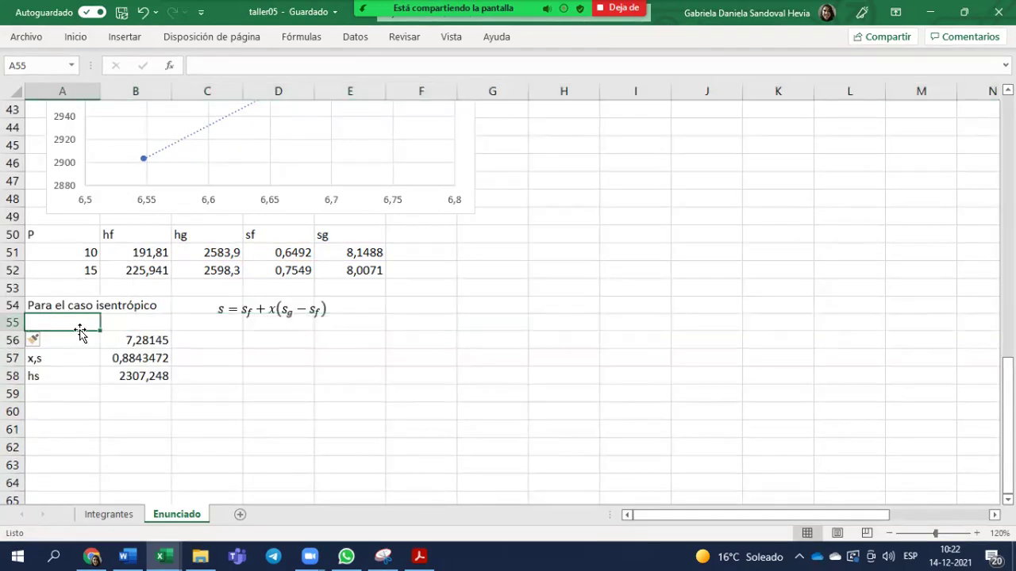
{"action": "type", "text": "Pa"}
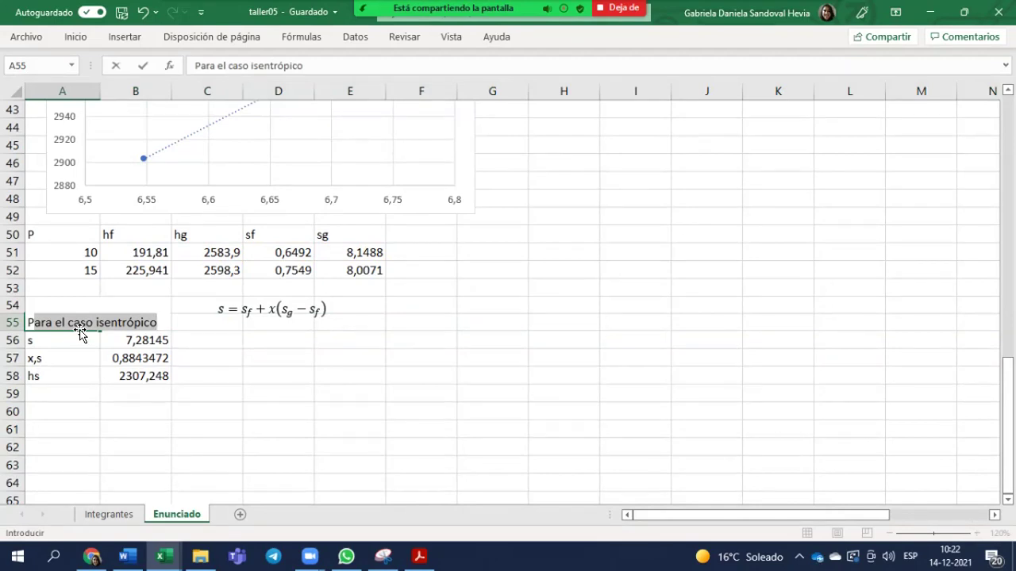
{"action": "type", "text": "P=10 kPa"}
{"action": "key", "text": "Right"}
Step: Move the entropy equation slightly left and down, clearing cell E54
{"action": "key", "text": "Right"}
{"action": "key", "text": "Right"}
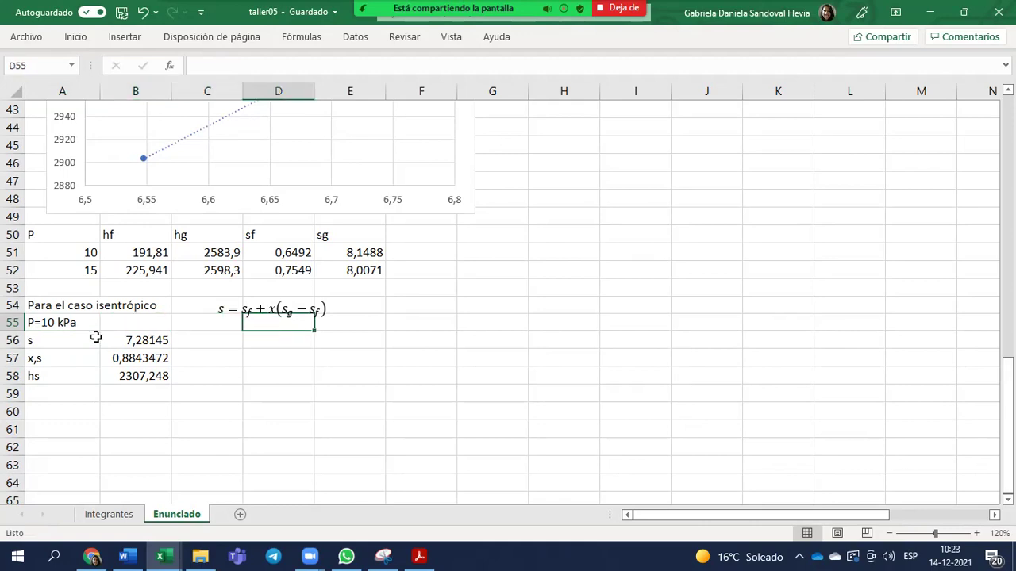
{"action": "key", "text": "Right"}
{"action": "left_click", "coordinate": [308, 309]}
{"action": "left_click_drag", "start_coordinate": [294, 297], "coordinate": [265, 301]}
Step: Enter the heading "Para el caso real" in E54 and "P=10 kPa" in the cell below it
{"action": "left_click", "coordinate": [324, 300]}
{"action": "type", "text": "Pa"}
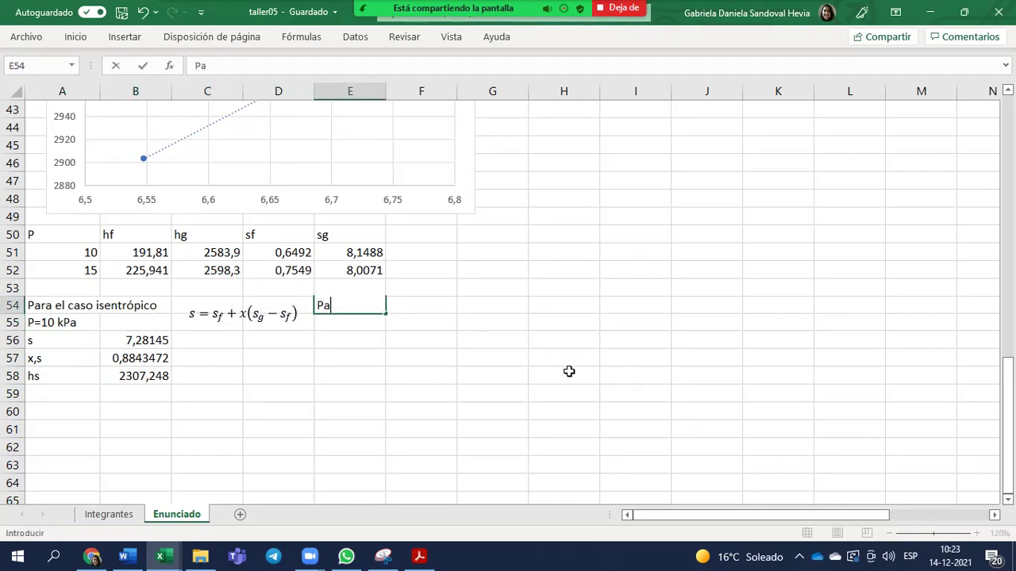
{"action": "type", "text": "ra el caso real"}
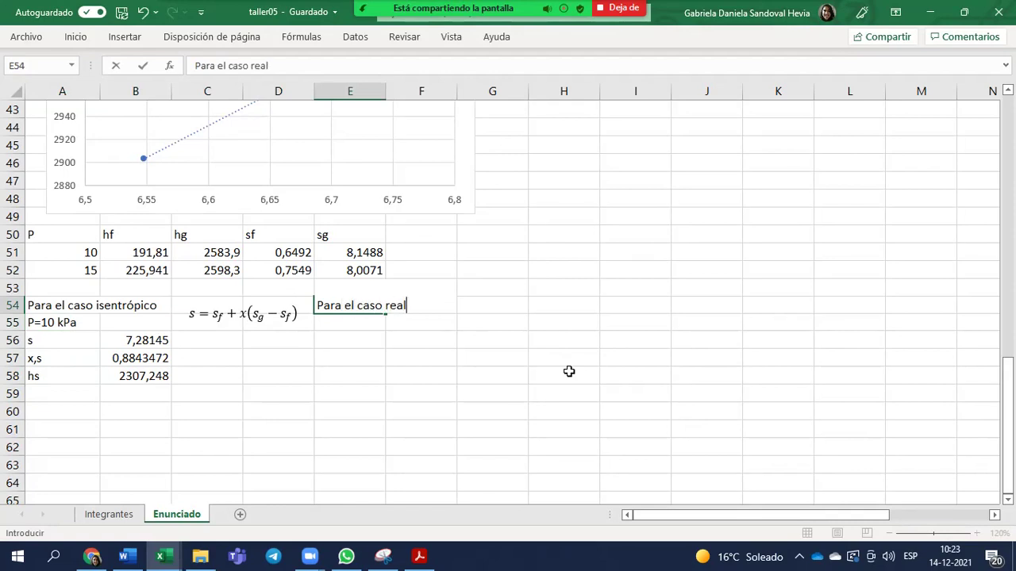
{"action": "key", "text": "Return"}
{"action": "type", "text": "P=10 kPa"}
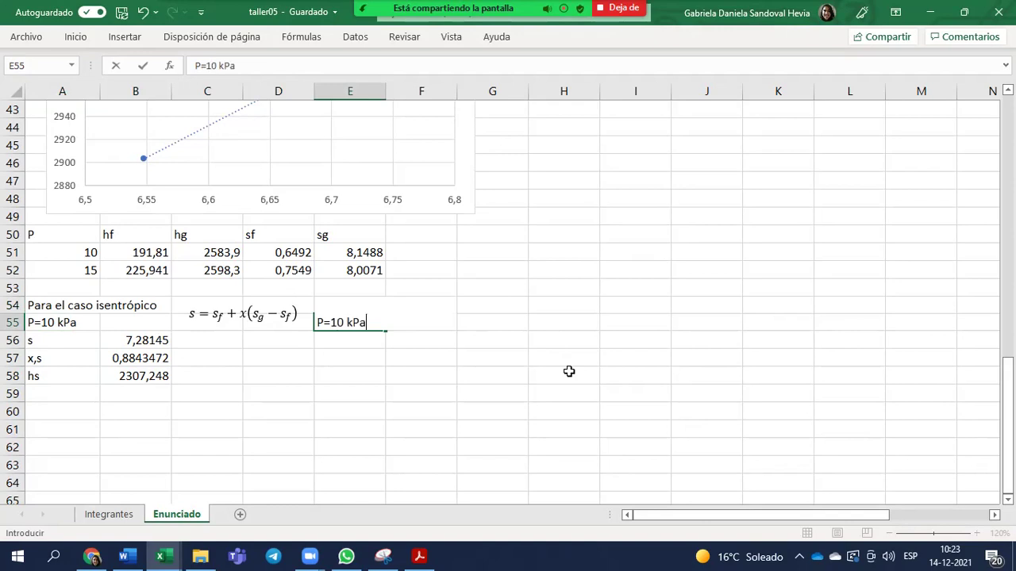
{"action": "key", "text": "Return"}
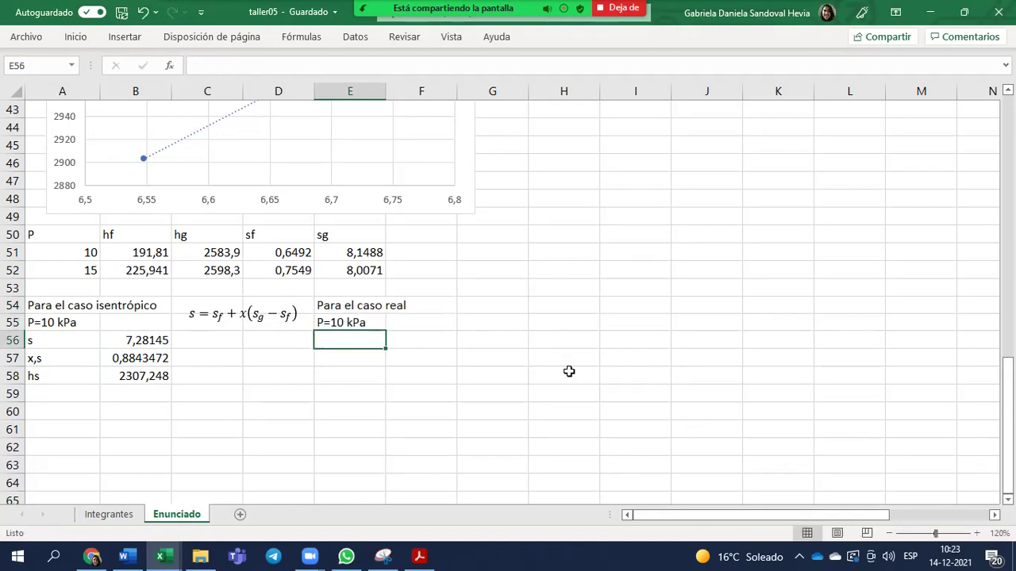
Step: Label E56 as x and enter the real-case quality =0,95 beside it
{"action": "type", "text": "x"}
{"action": "key", "text": "Tab"}
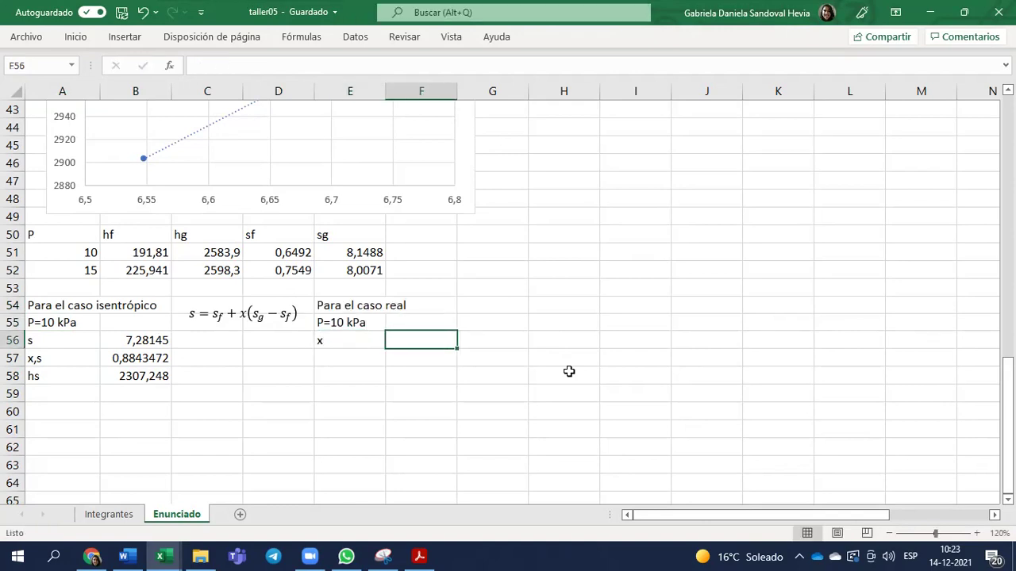
{"action": "type", "text": "=0,9"}
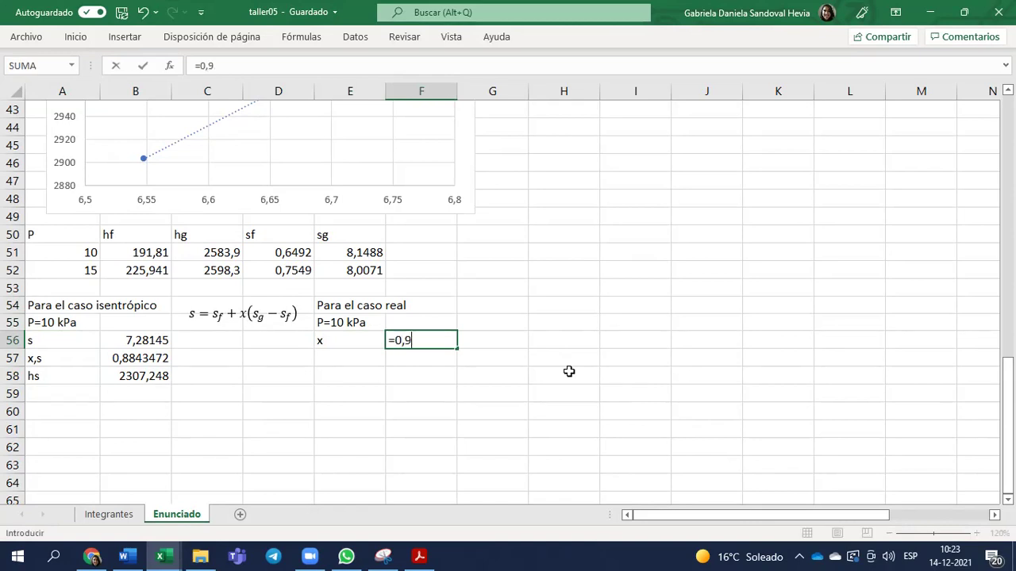
{"action": "key", "text": "Return"}
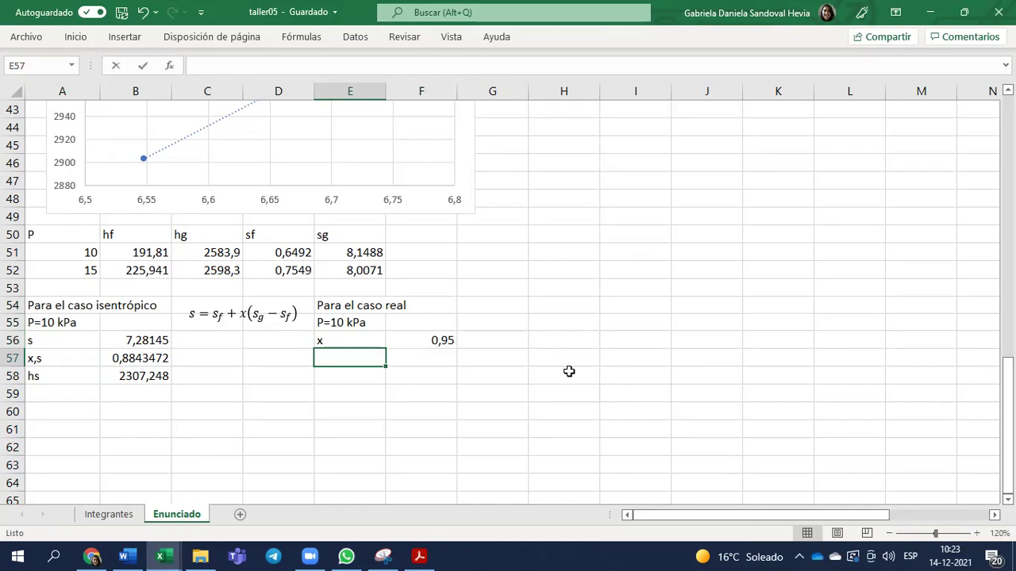
Step: Label E57 as h and compute the real-case enthalpy beside it with =B51+F56*(C51-B51)
{"action": "type", "text": "h"}
{"action": "key", "text": "Tab"}
{"action": "type", "text": "="}
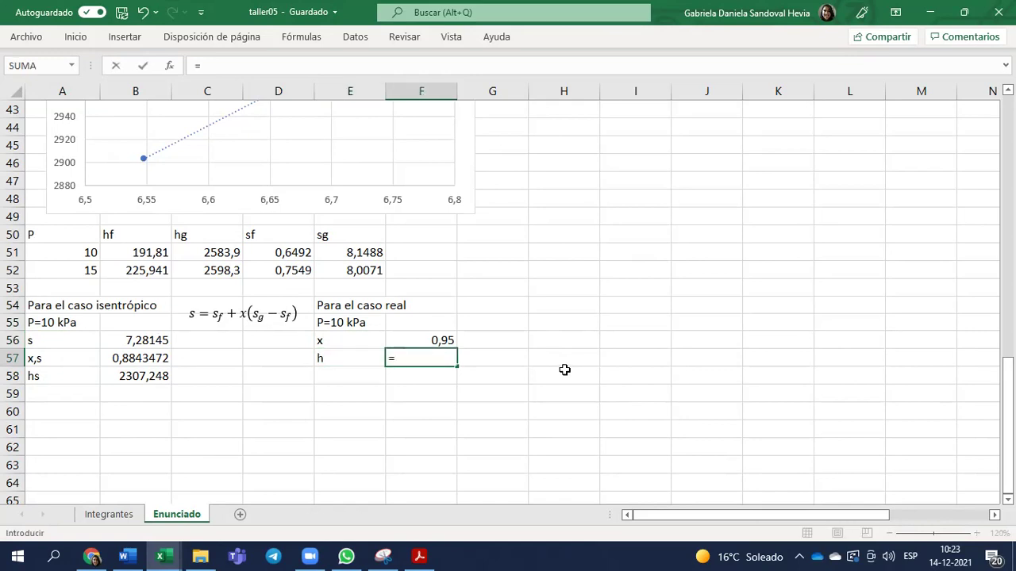
{"action": "left_click", "coordinate": [132, 254]}
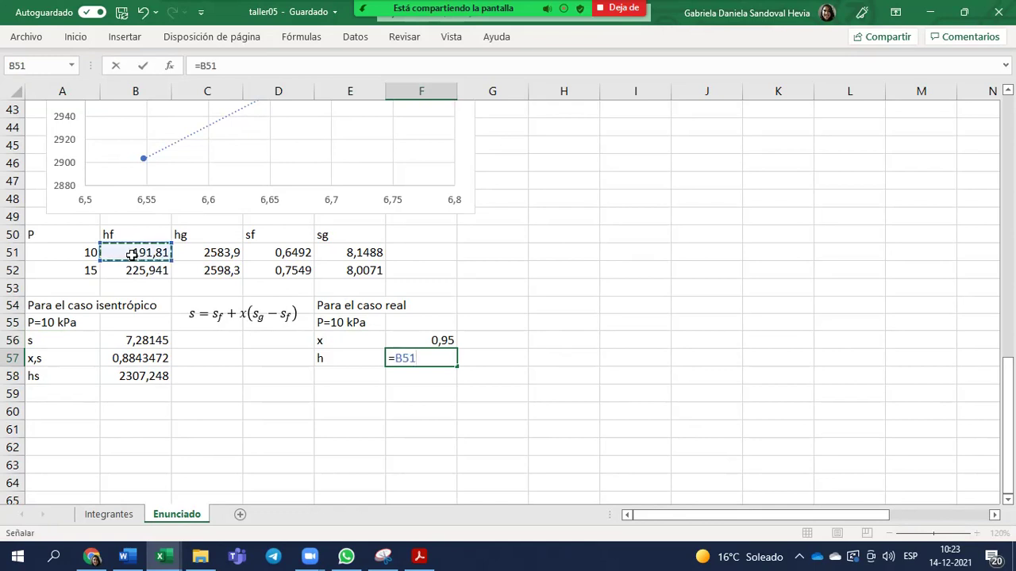
{"action": "type", "text": "+"}
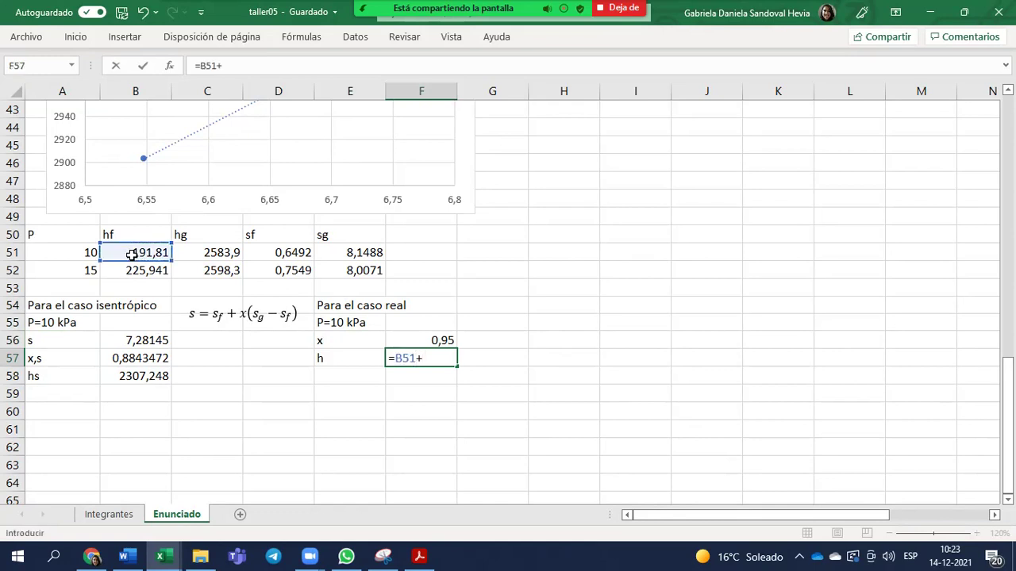
{"action": "left_click", "coordinate": [406, 336]}
{"action": "type", "text": "*("}
{"action": "left_click", "coordinate": [211, 250]}
{"action": "type", "text": "-"}
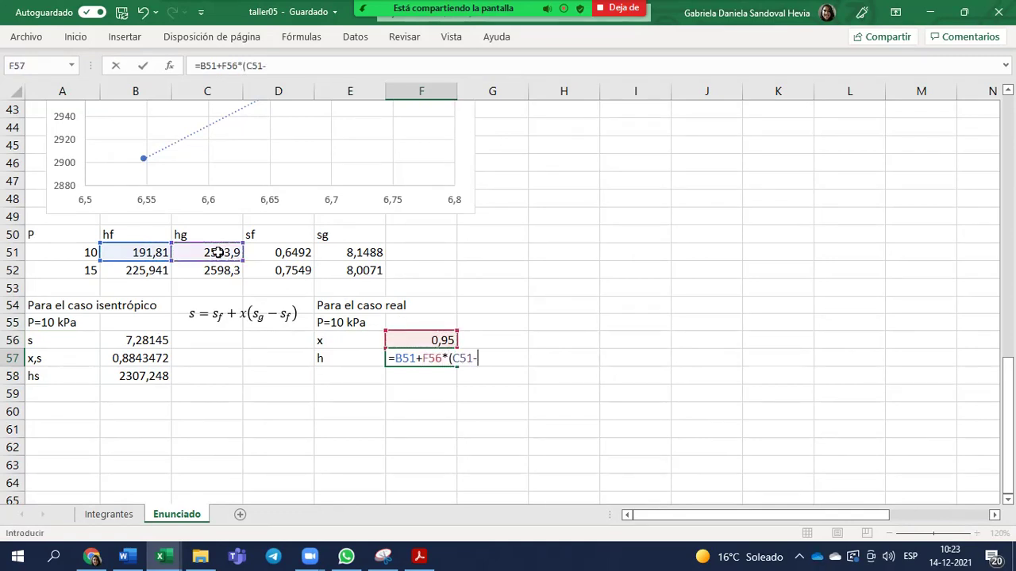
{"action": "left_click", "coordinate": [145, 258]}
{"action": "type", "text": ")"}
{"action": "key", "text": "Return"}
{"action": "left_click", "coordinate": [410, 358]}
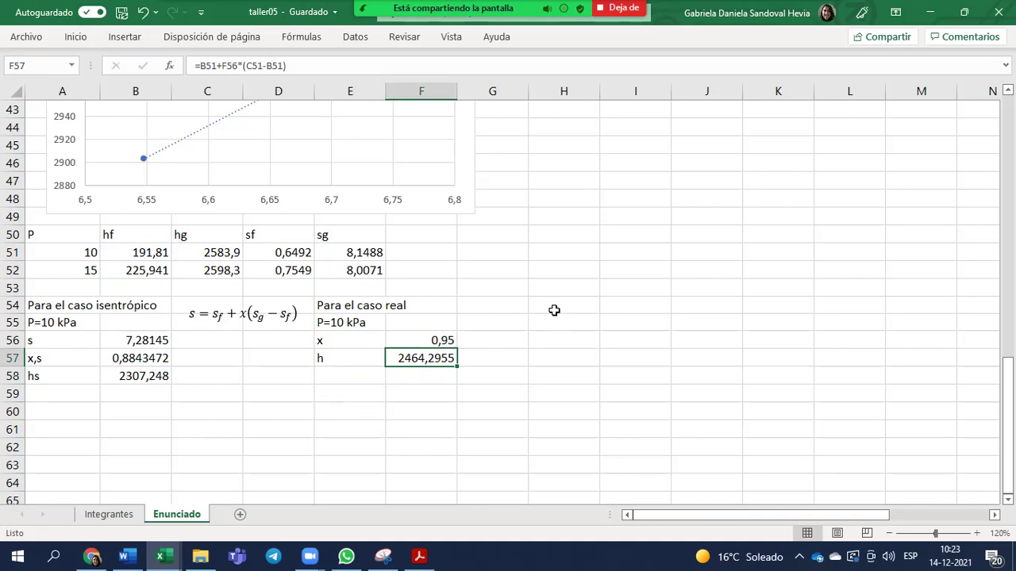
Step: Enter the heading "eficiencia de la turbina" in H55
{"action": "left_click_drag", "start_coordinate": [555, 311], "coordinate": [559, 323]}
{"action": "key", "text": "shift+Up"}
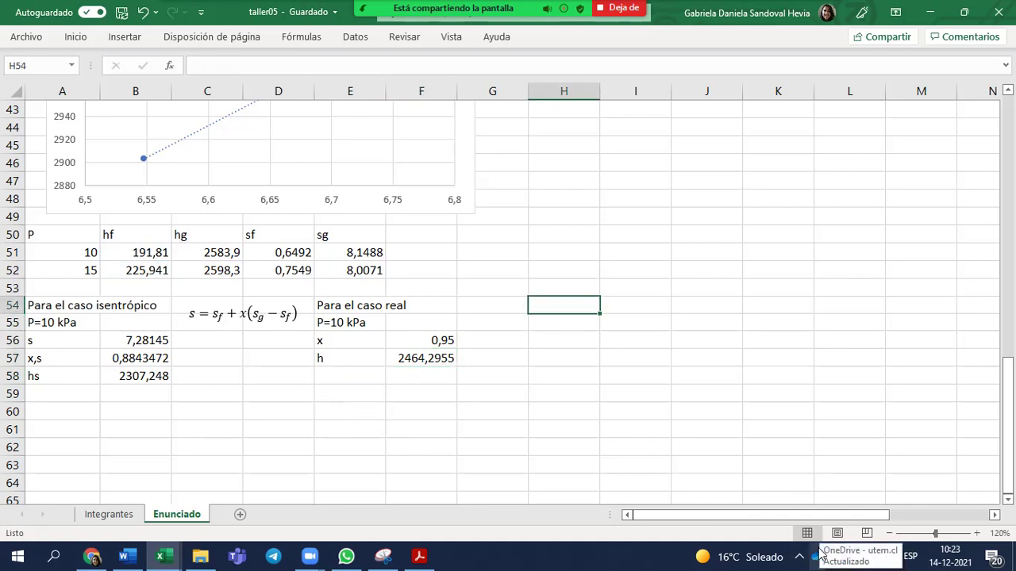
{"action": "key", "text": "Down"}
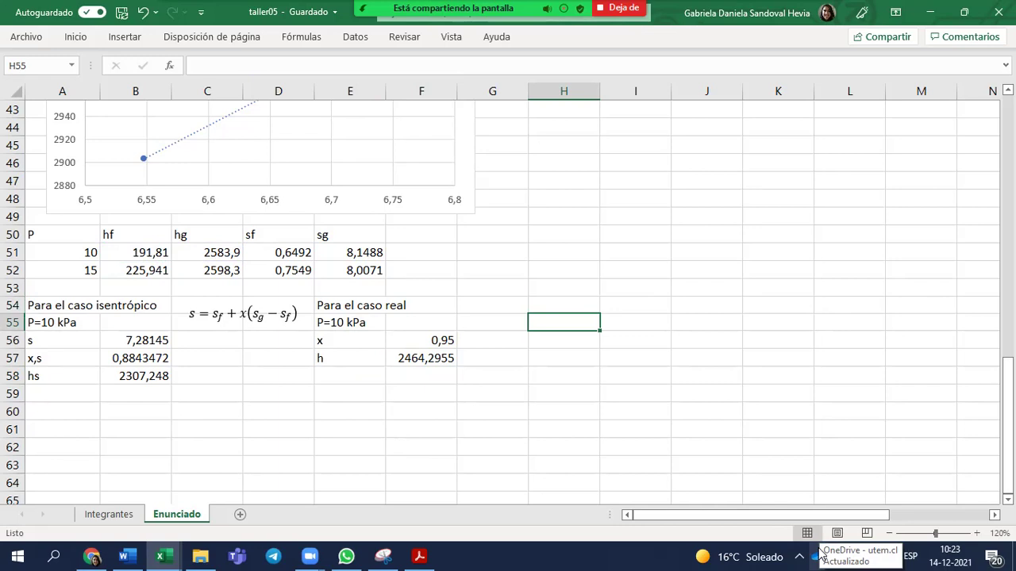
{"action": "type", "text": "efici"}
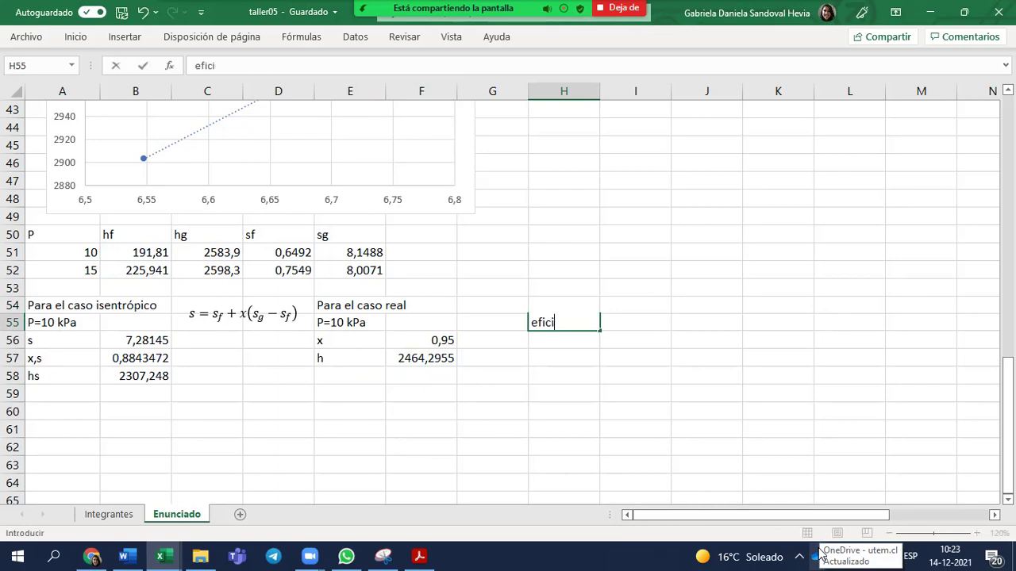
{"action": "type", "text": "encia de la tru"}
{"action": "key", "text": "BackSpace"}
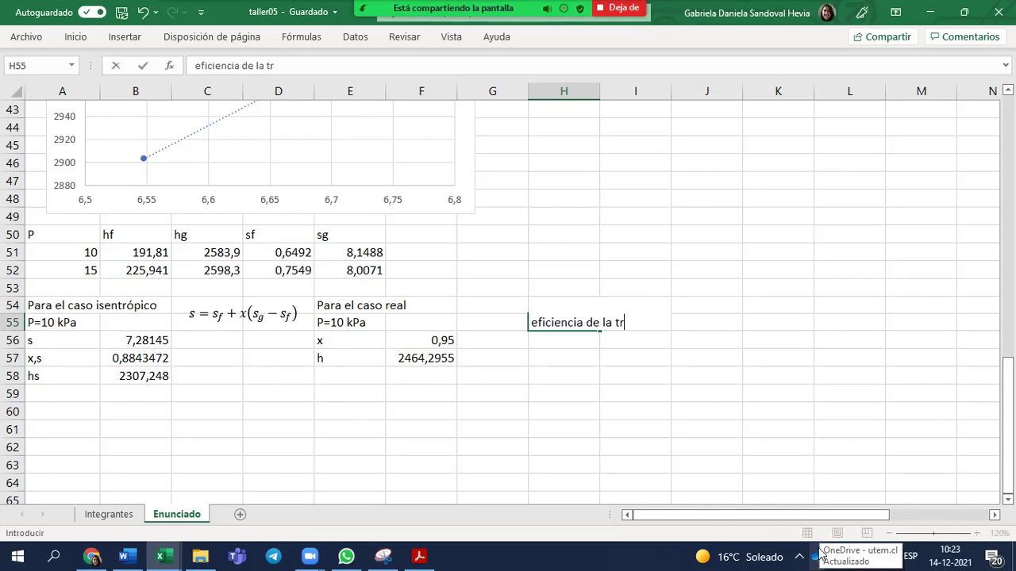
{"action": "type", "text": "bina"}
{"action": "key", "text": "Return"}
Step: Label cell H56, under the turbine efficiency heading, as nturbina
{"action": "type", "text": "n"}
{"action": "key", "text": "Right"}
{"action": "key", "text": "Left"}
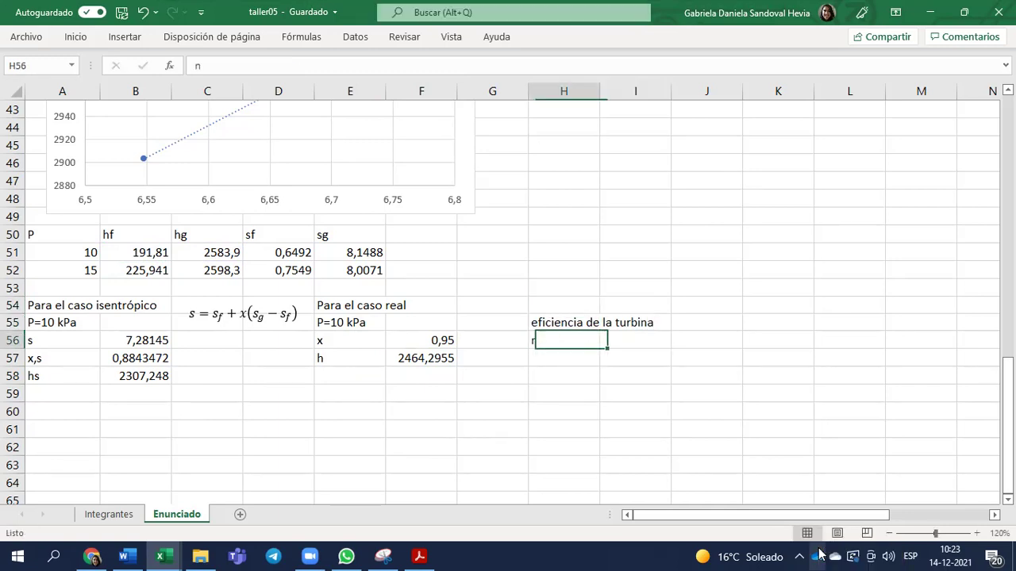
{"action": "type", "text": "netur"}
{"action": "key", "text": "BackSpace"}
{"action": "key", "text": "BackSpace"}
{"action": "key", "text": "BackSpace"}
{"action": "key", "text": "BackSpace"}
{"action": "type", "text": "turbina"}
{"action": "key", "text": "Right"}
{"action": "type", "text": ")"}
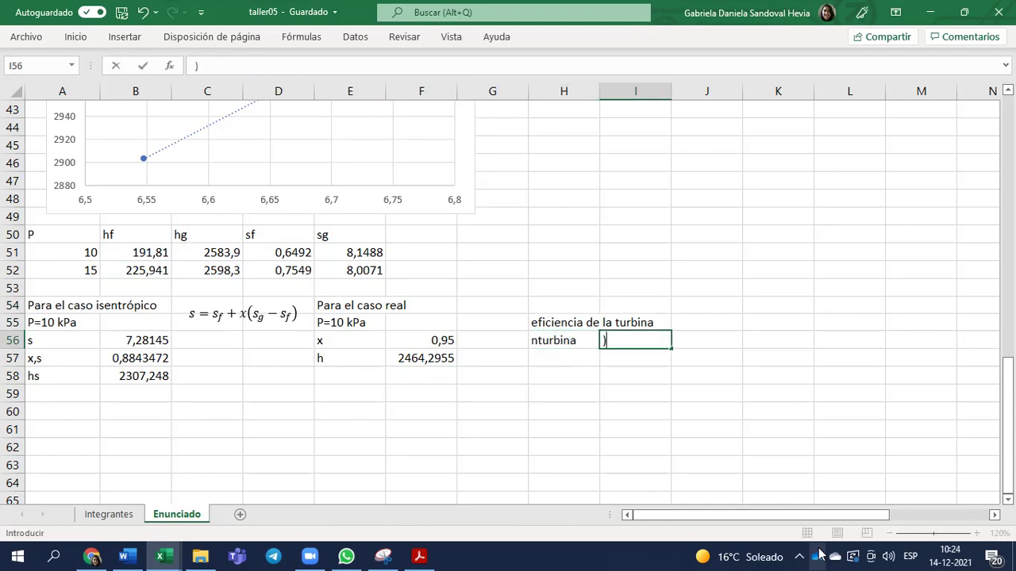
{"action": "type", "text": "=("}
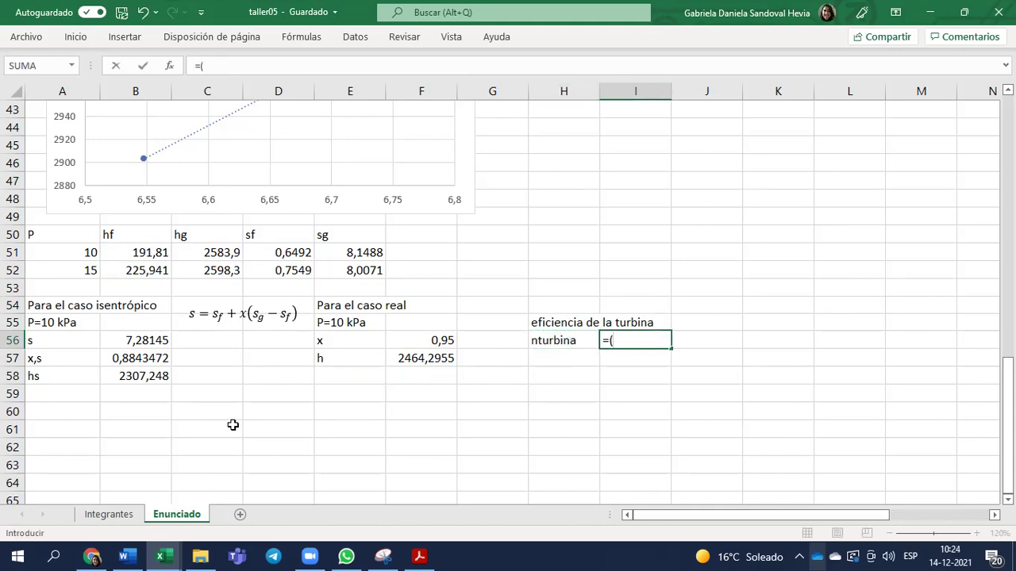
{"action": "scroll", "coordinate": [716, 488], "scroll_direction": "up", "scroll_amount": 3}
{"action": "scroll", "coordinate": [716, 487], "scroll_direction": "up", "scroll_amount": 6}
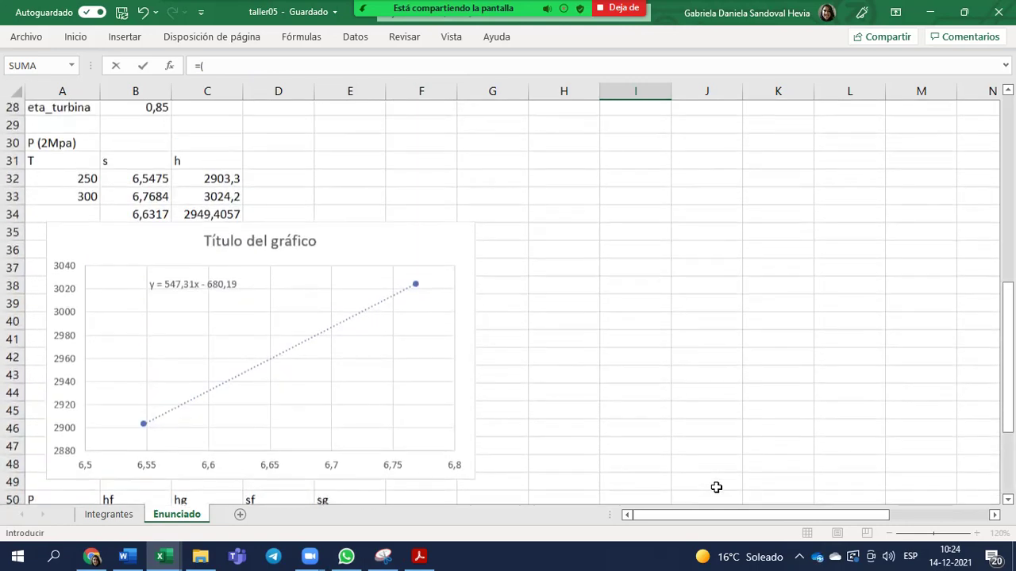
{"action": "key", "text": "Escape"}
Step: Write the low-pressure turbine efficiency expression eta=(h5-h6)/(h5-h6s) as text in M21, below the T-s diagram
{"action": "scroll", "coordinate": [683, 395], "scroll_direction": "up", "scroll_amount": 4}
{"action": "scroll", "coordinate": [683, 395], "scroll_direction": "up", "scroll_amount": 8}
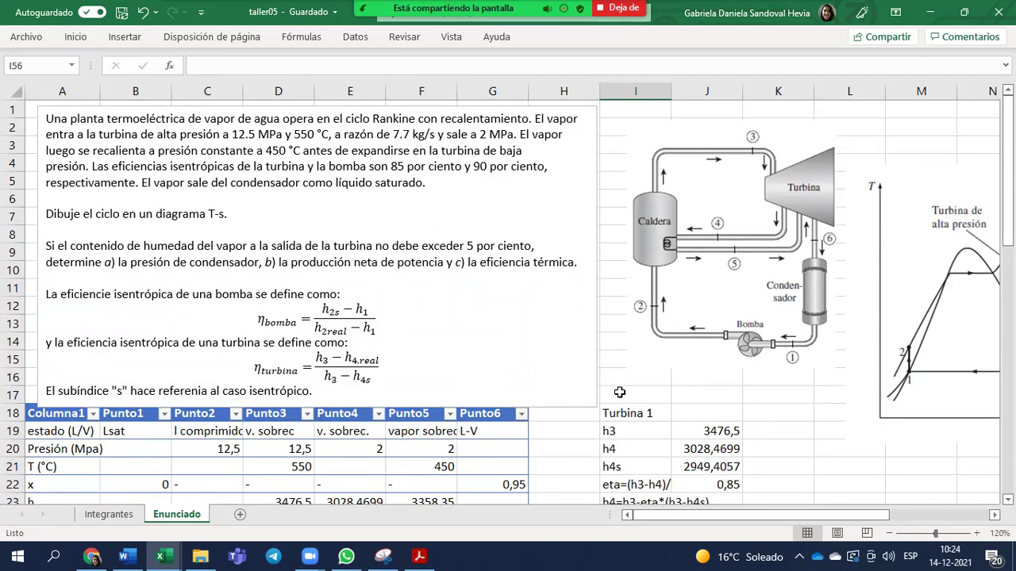
{"action": "scroll", "coordinate": [800, 520], "scroll_direction": "right", "scroll_amount": 5}
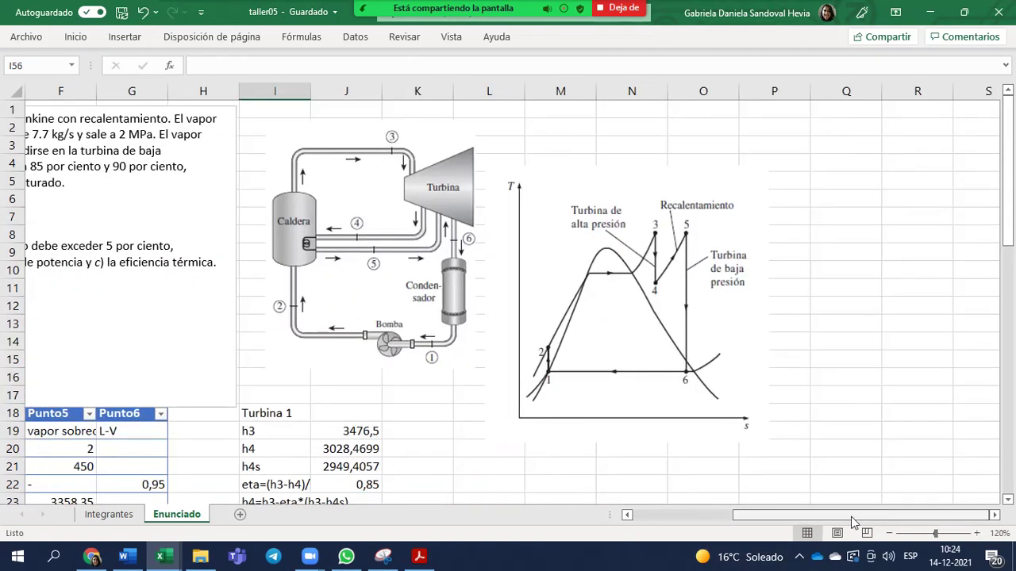
{"action": "left_click_drag", "start_coordinate": [831, 519], "coordinate": [794, 521]}
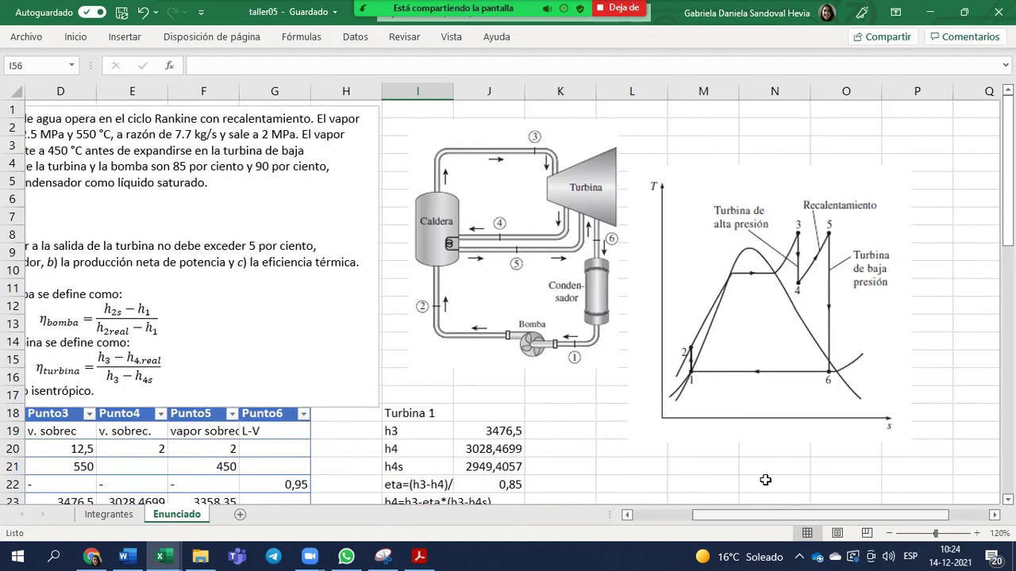
{"action": "left_click", "coordinate": [726, 467]}
{"action": "type", "text": "eta=(h"}
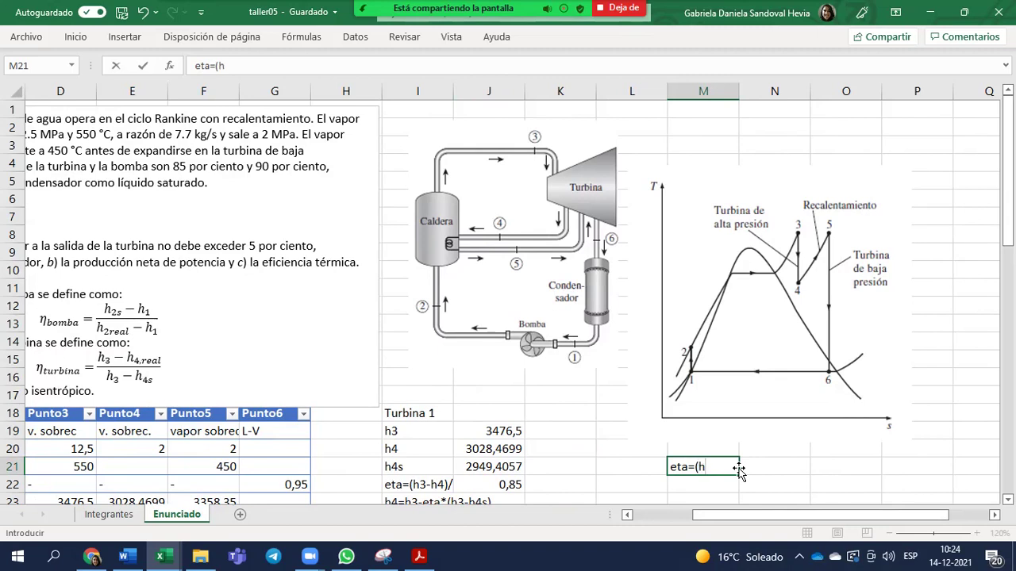
{"action": "type", "text": "5-h6)/"}
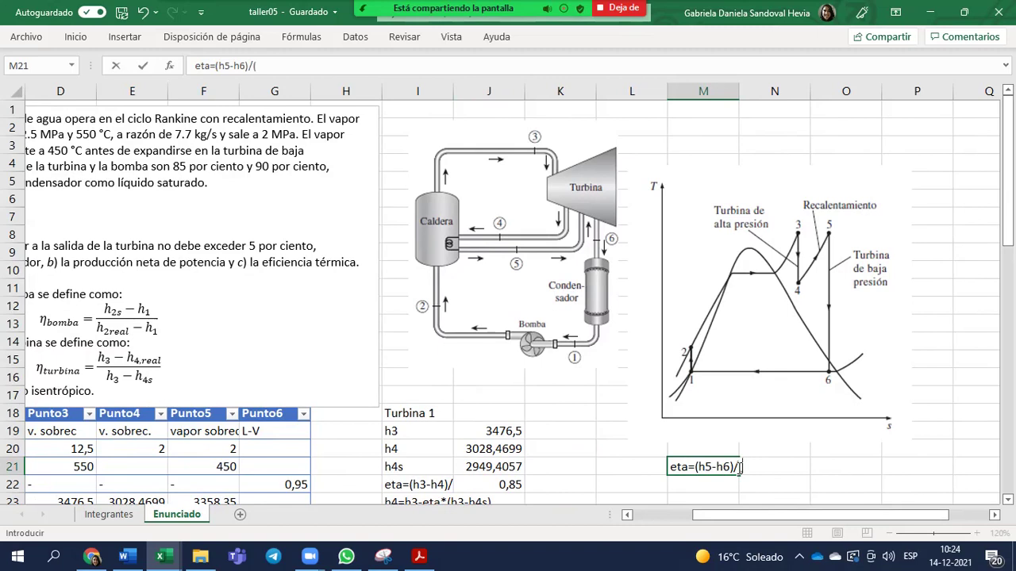
{"action": "type", "text": "(h5-"}
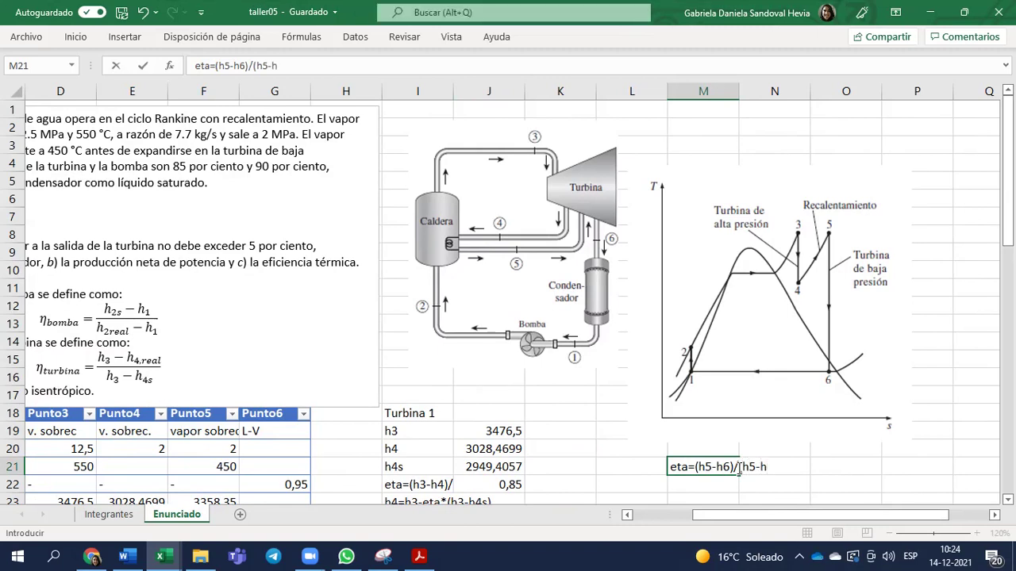
{"action": "type", "text": "h6s)"}
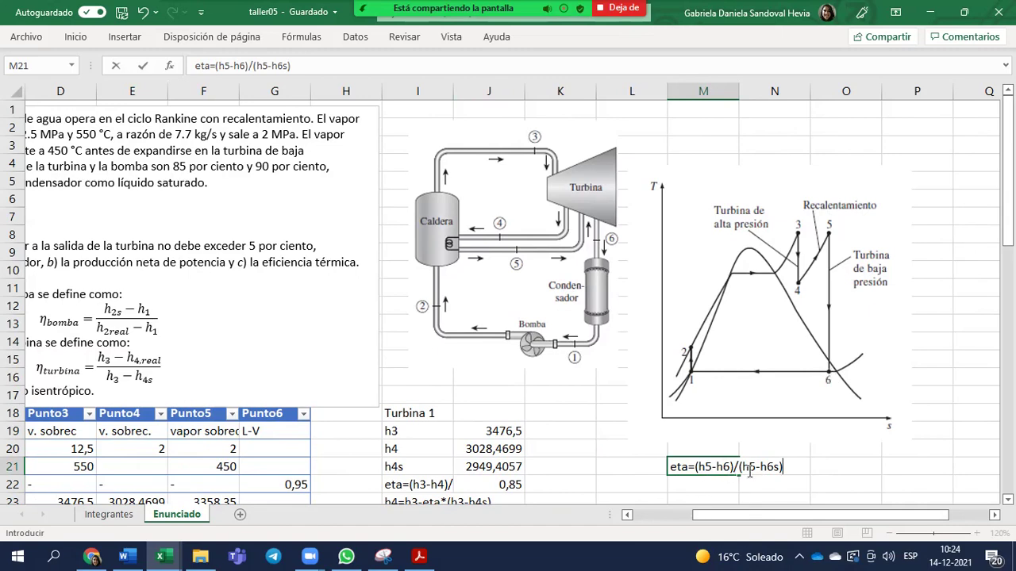
{"action": "key", "text": "Return"}
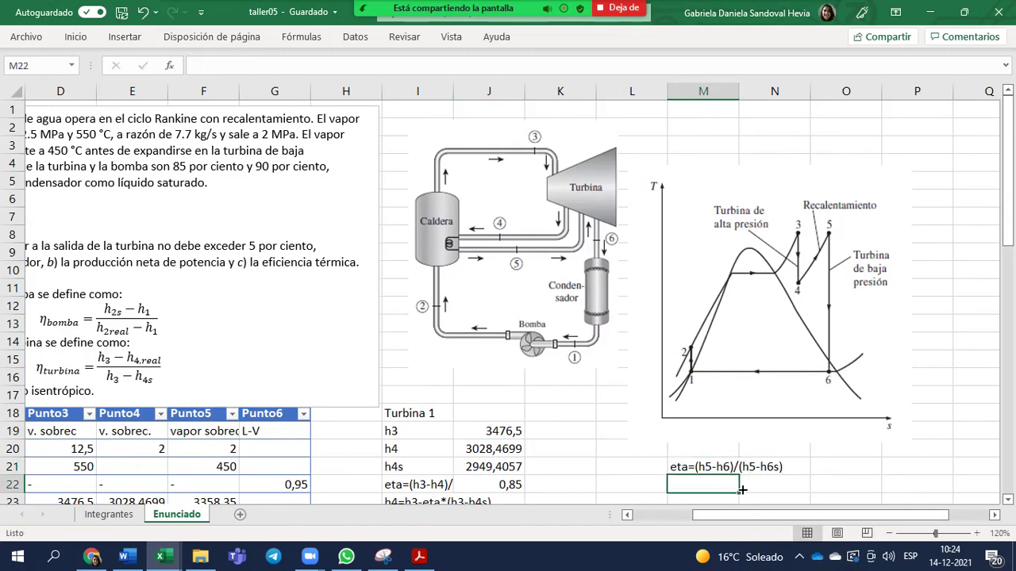
Step: Copy the efficiency expression from M21 into H57, below the nturbina label
{"action": "left_click", "coordinate": [692, 459]}
{"action": "key", "text": "ctrl+c"}
{"action": "scroll", "coordinate": [662, 437], "scroll_direction": "down", "scroll_amount": 8}
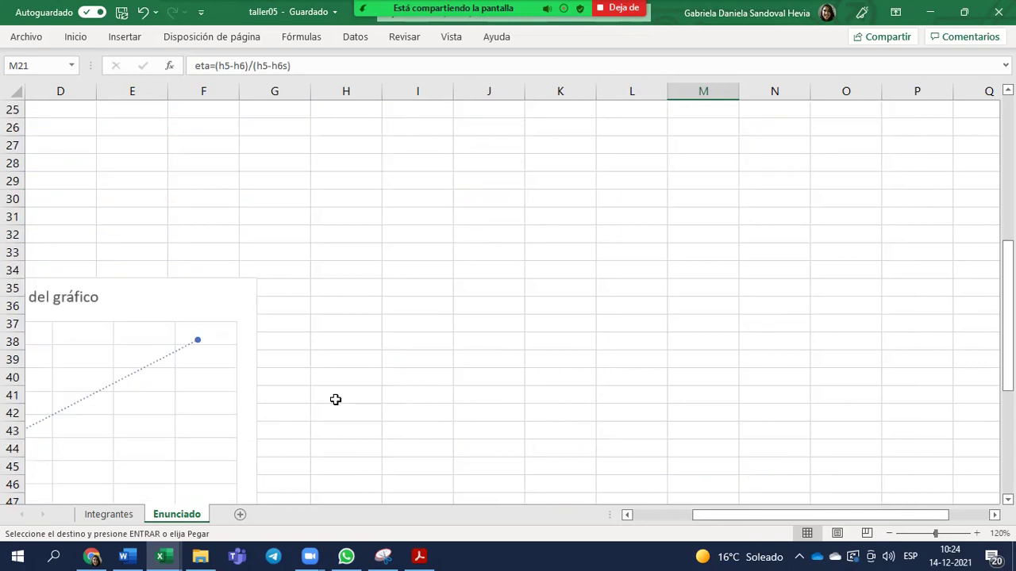
{"action": "scroll", "coordinate": [336, 399], "scroll_direction": "down", "scroll_amount": 9}
{"action": "left_click", "coordinate": [360, 197]}
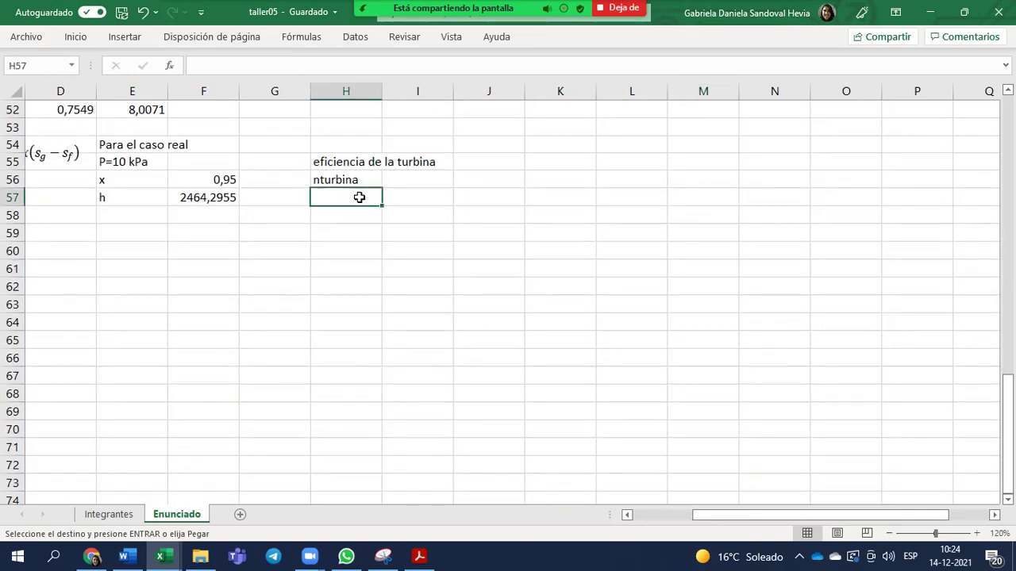
{"action": "key", "text": "ctrl+v"}
Step: Label H58 as eta, below the copied efficiency expression
{"action": "left_click", "coordinate": [354, 218]}
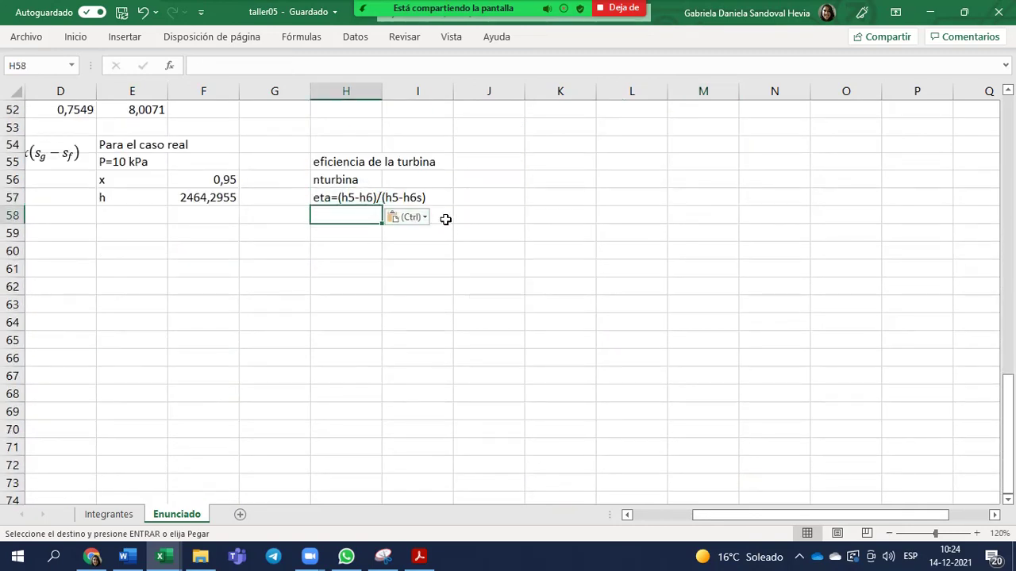
{"action": "key", "text": "Return"}
{"action": "left_click", "coordinate": [445, 219]}
{"action": "key", "text": "Left"}
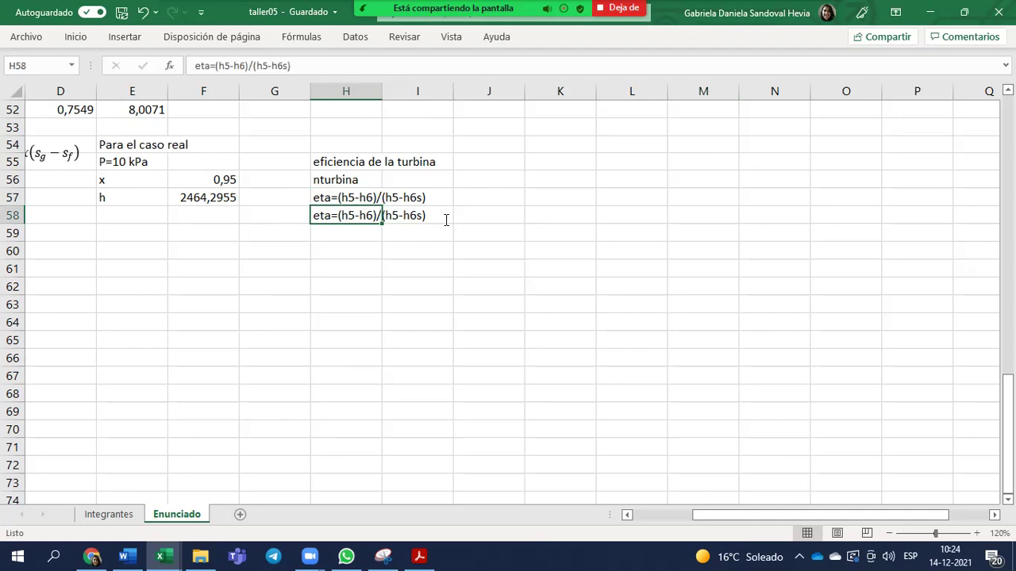
{"action": "type", "text": "¿"}
{"action": "type", "text": "ta"}
{"action": "key", "text": "Delete"}
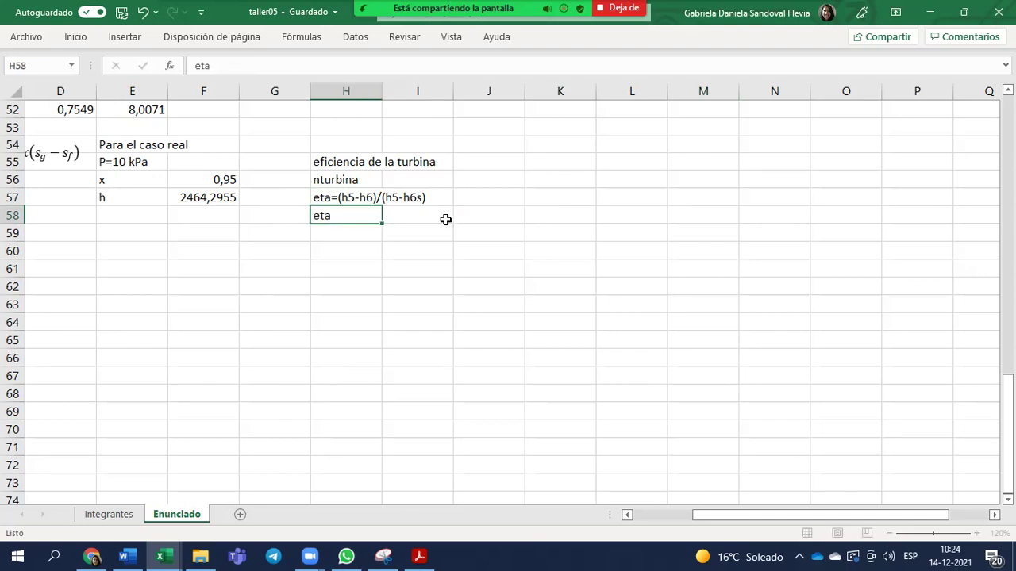
{"action": "left_click", "coordinate": [446, 220]}
{"action": "type", "text": "="}
{"action": "scroll", "coordinate": [547, 436], "scroll_direction": "up", "scroll_amount": 3}
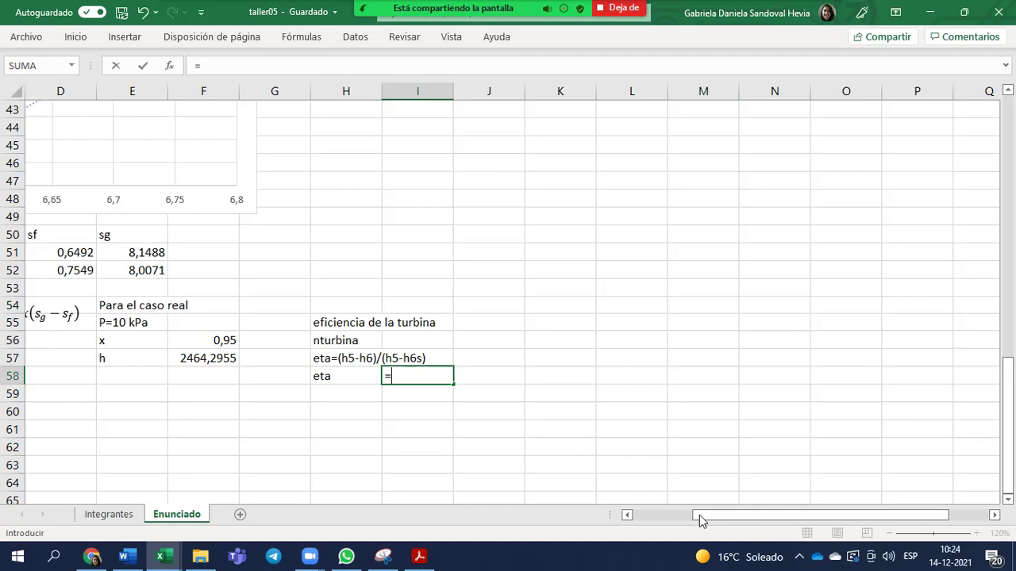
{"action": "left_click_drag", "start_coordinate": [721, 517], "coordinate": [638, 516]}
{"action": "scroll", "coordinate": [624, 419], "scroll_direction": "up", "scroll_amount": 8}
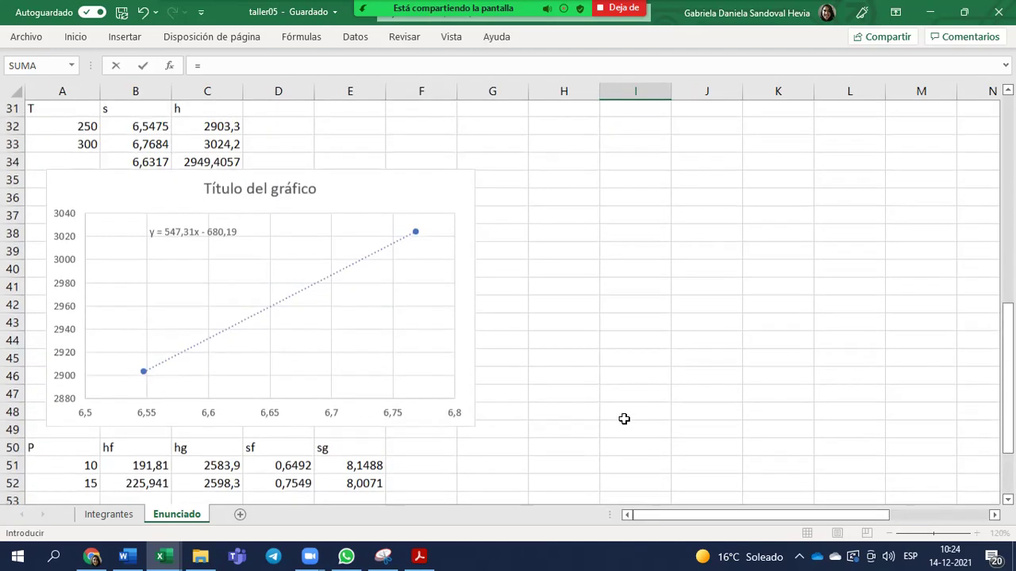
{"action": "scroll", "coordinate": [624, 419], "scroll_direction": "up", "scroll_amount": 2}
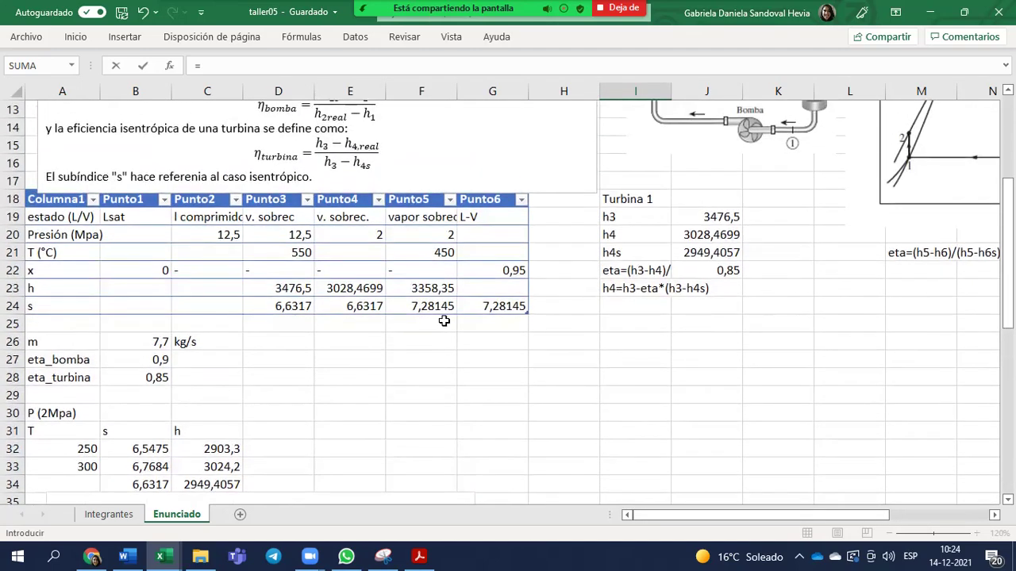
{"action": "left_click", "coordinate": [427, 288]}
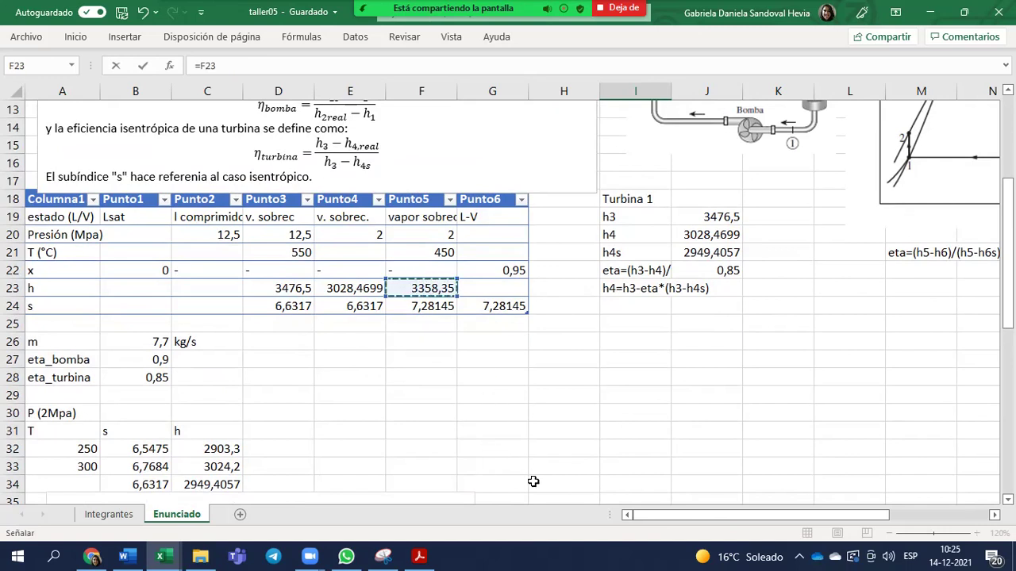
{"action": "scroll", "coordinate": [518, 381], "scroll_direction": "down", "scroll_amount": 4}
{"action": "scroll", "coordinate": [518, 381], "scroll_direction": "down", "scroll_amount": 9}
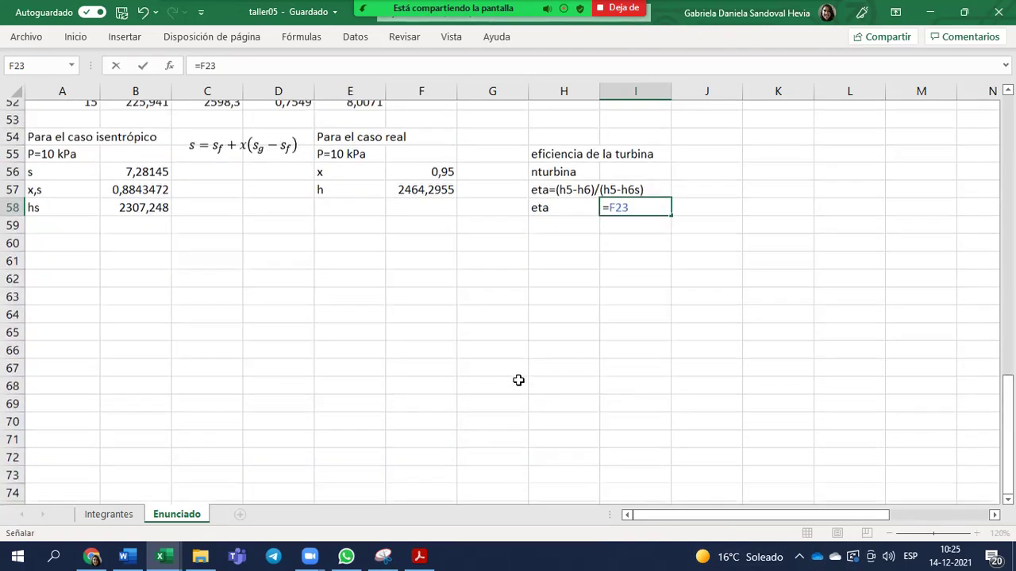
{"action": "key", "text": "Escape"}
Step: Label H58 as h5 and link I58 to the Punto5 enthalpy with =F23
{"action": "left_click", "coordinate": [553, 200]}
{"action": "left_click", "coordinate": [553, 218]}
{"action": "type", "text": "h5"}
{"action": "key", "text": "Tab"}
{"action": "type", "text": "="}
{"action": "scroll", "coordinate": [553, 219], "scroll_direction": "up", "scroll_amount": 12}
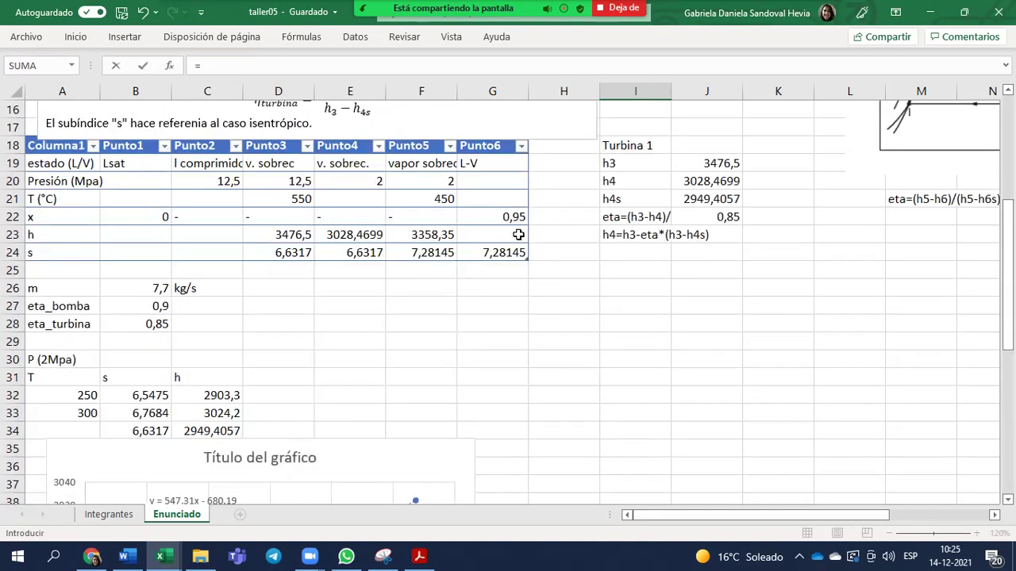
{"action": "left_click", "coordinate": [422, 231]}
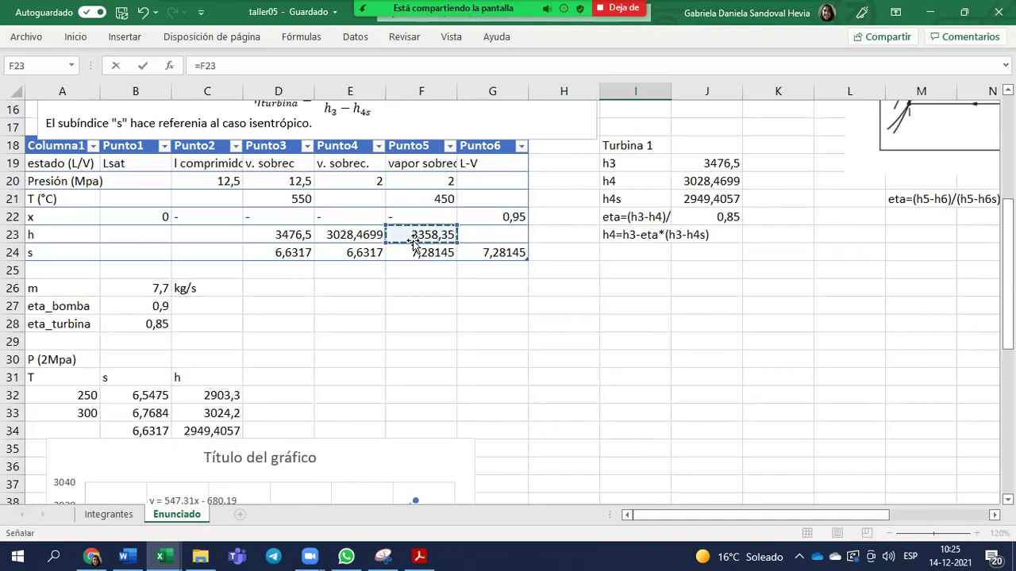
{"action": "key", "text": "Return"}
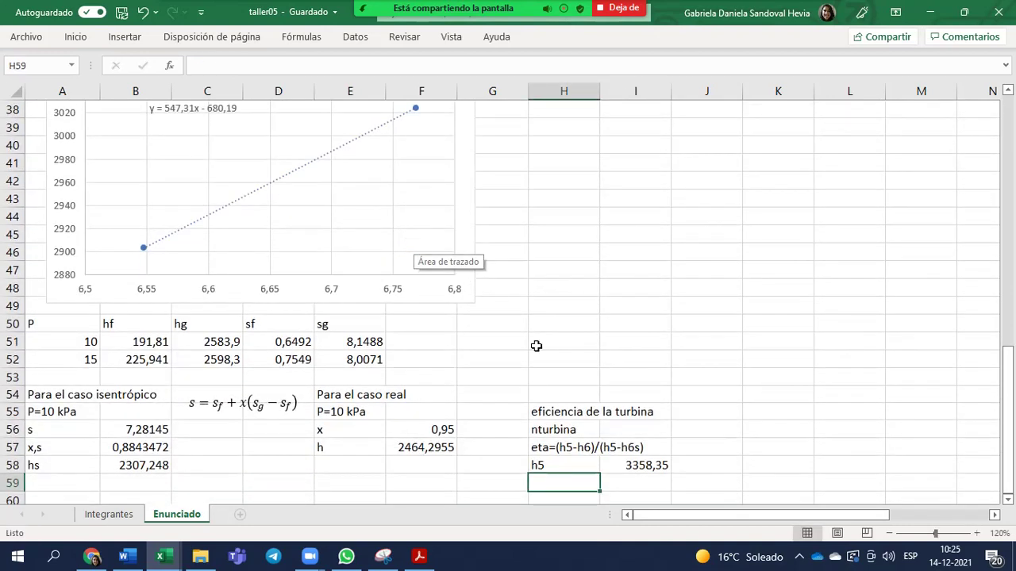
{"action": "left_click", "coordinate": [619, 468]}
{"action": "left_click", "coordinate": [556, 468]}
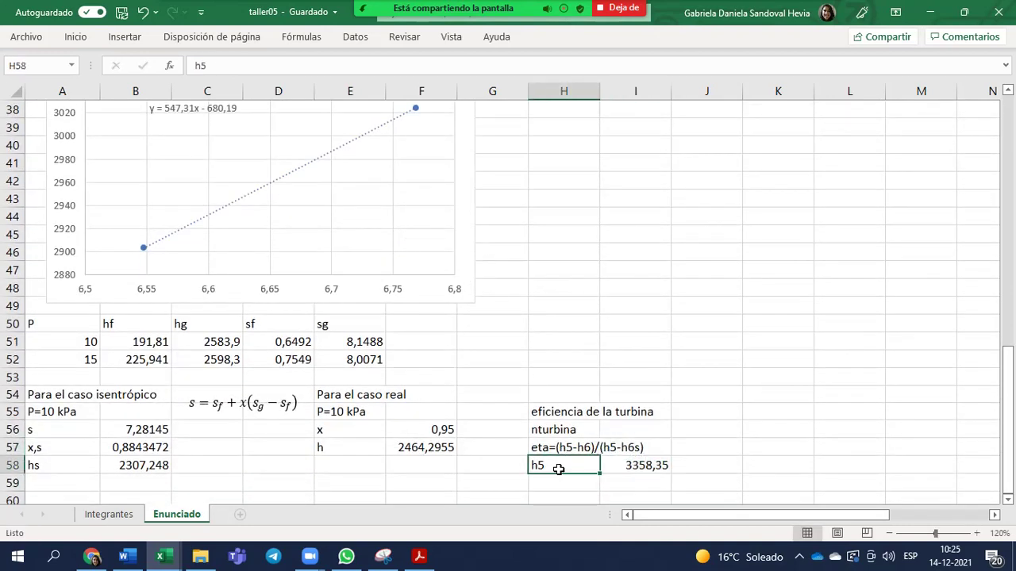
Step: Add the unit (kJ/kg) to the h5 label in H58
{"action": "left_click", "coordinate": [247, 62]}
{"action": "type", "text": "(kJ/kg)"}
{"action": "key", "text": "Return"}
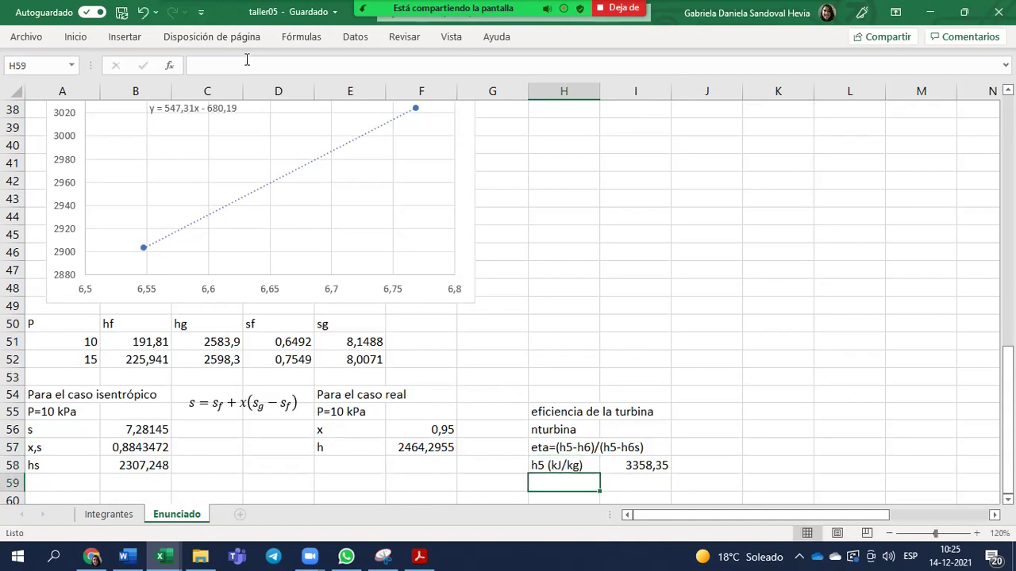
Step: Label H59 as eta and calculate the turbine efficiency in I59 with =(I58-F57)/(I58-B58)
{"action": "type", "text": "eta"}
{"action": "key", "text": "Delete"}
{"action": "key", "text": "Tab"}
{"action": "type", "text": "=("}
{"action": "key", "text": "Up"}
{"action": "type", "text": "-"}
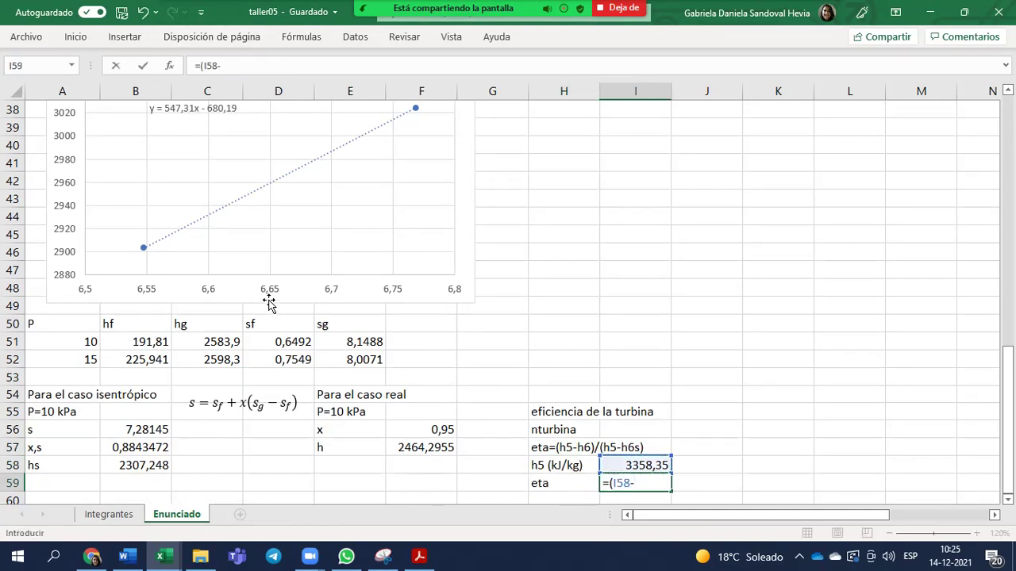
{"action": "left_click", "coordinate": [424, 447]}
{"action": "type", "text": ")/("}
{"action": "left_click", "coordinate": [647, 467]}
{"action": "type", "text": "-"}
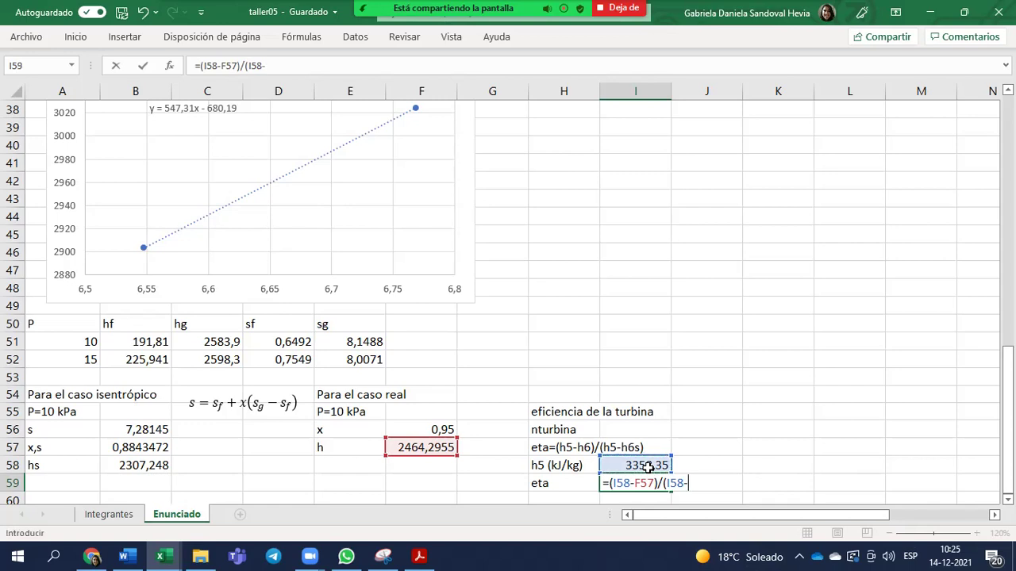
{"action": "left_click", "coordinate": [141, 465]}
{"action": "type", "text": ")"}
{"action": "key", "text": "Return"}
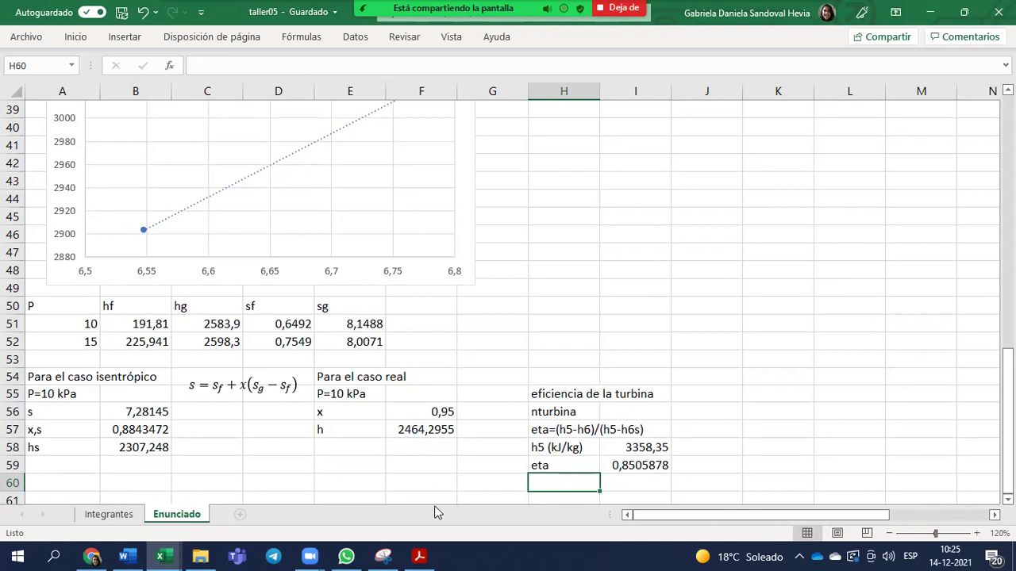
Step: Enter 10e-3 MPa as the Punto6 pressure in G20 of the state table
{"action": "scroll", "coordinate": [543, 459], "scroll_direction": "down", "scroll_amount": 1}
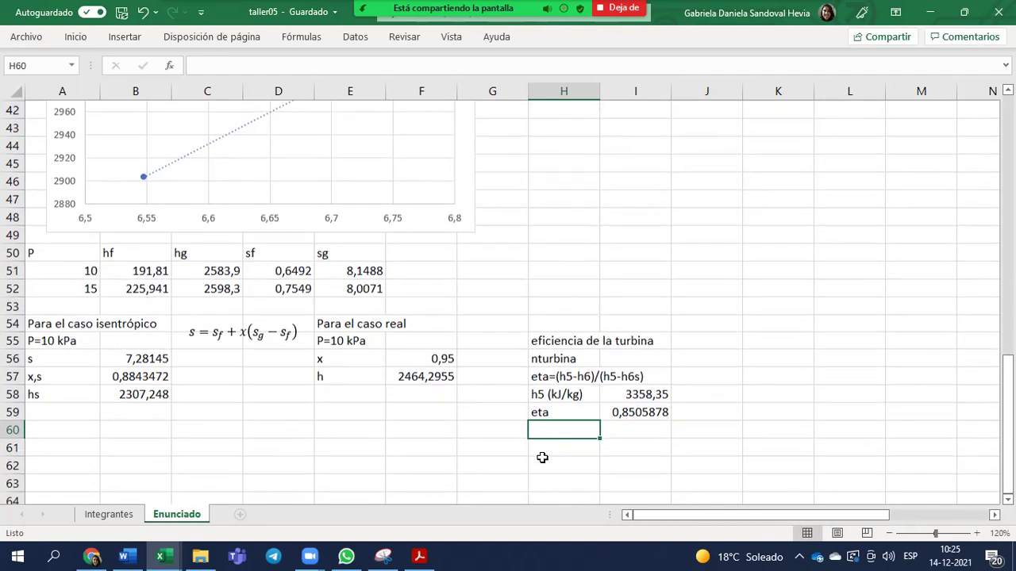
{"action": "scroll", "coordinate": [543, 458], "scroll_direction": "up", "scroll_amount": 1}
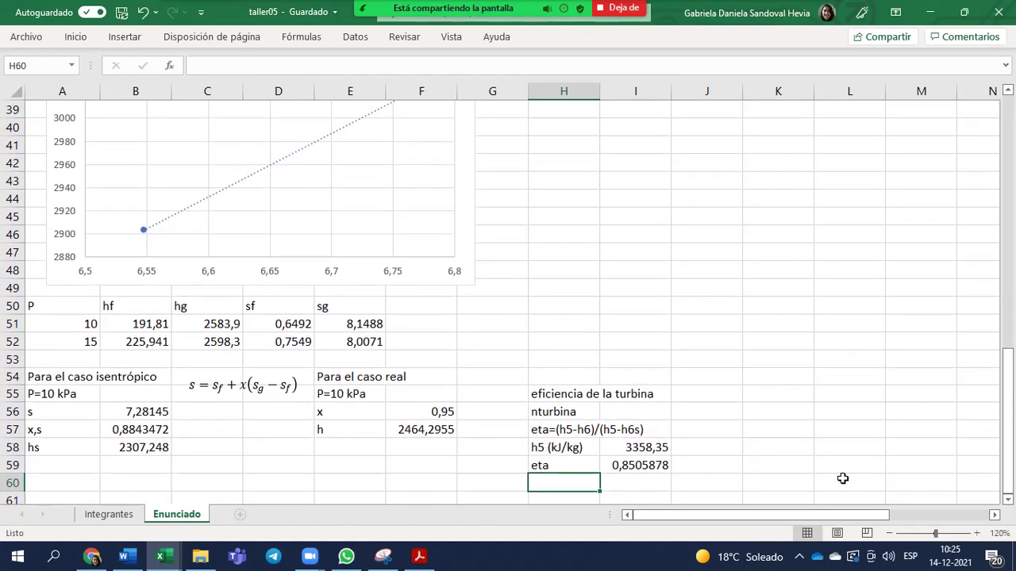
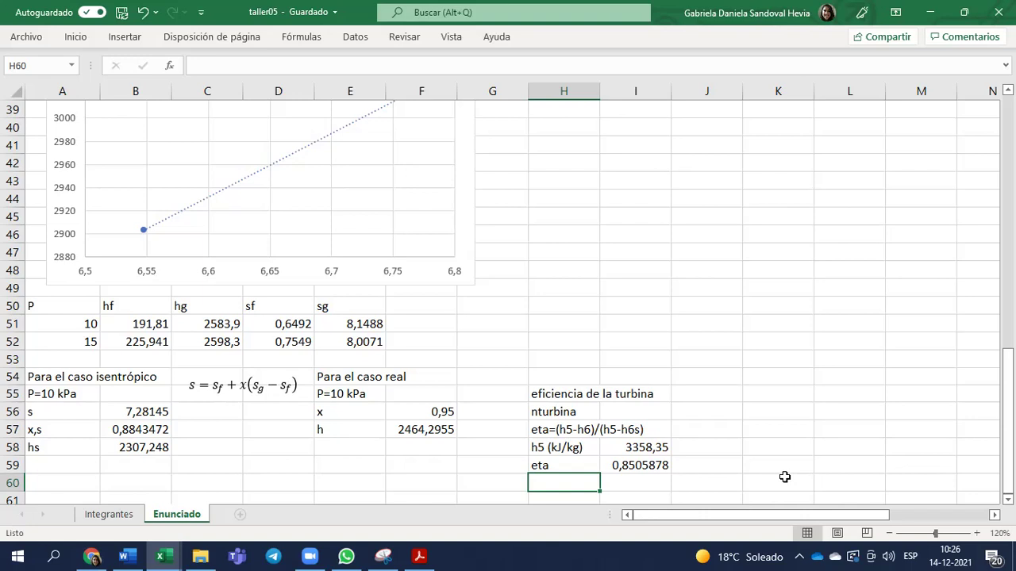
{"action": "scroll", "coordinate": [782, 475], "scroll_direction": "up", "scroll_amount": 9}
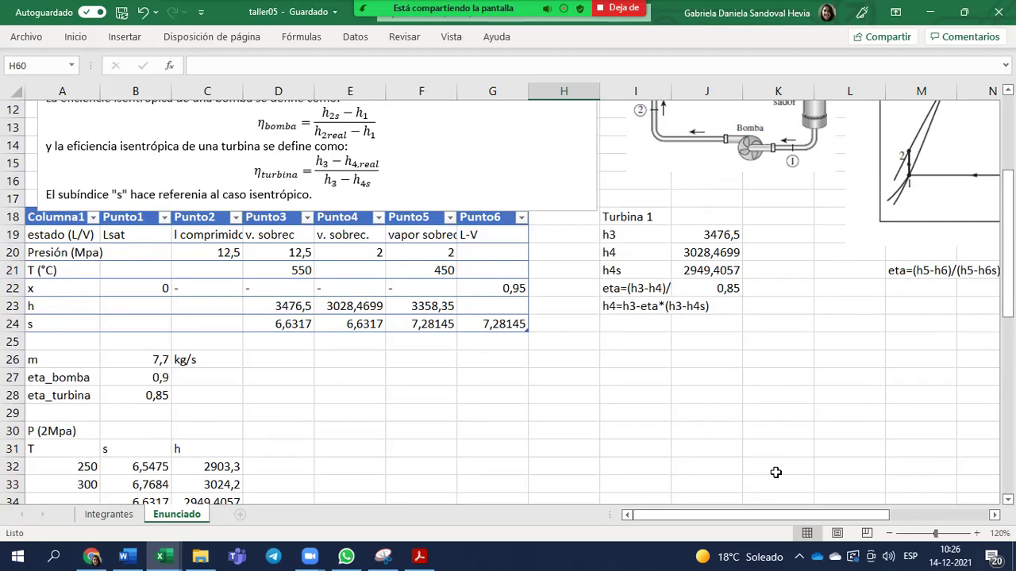
{"action": "scroll", "coordinate": [775, 472], "scroll_direction": "up", "scroll_amount": 2}
{"action": "scroll", "coordinate": [563, 442], "scroll_direction": "down", "scroll_amount": 2}
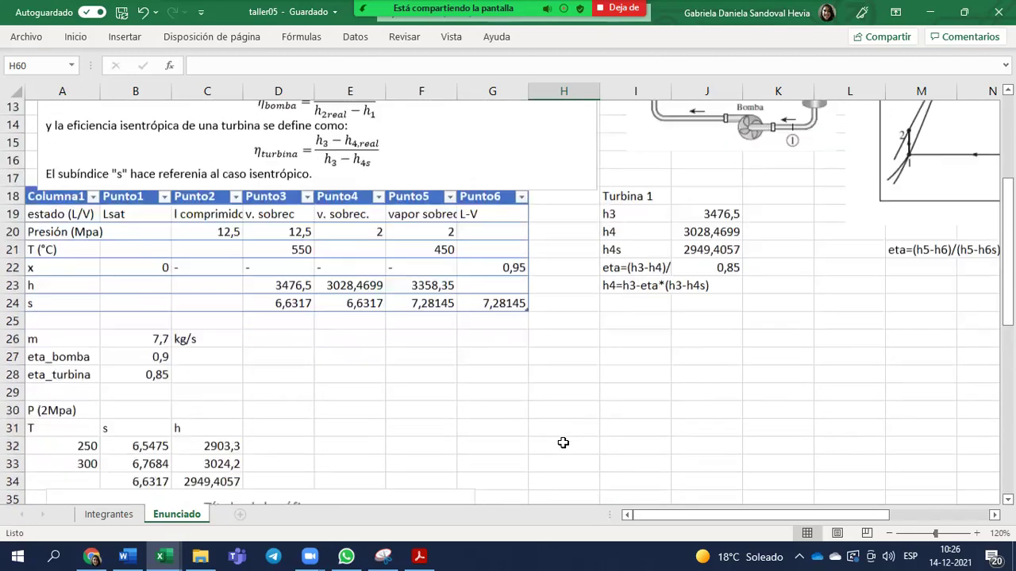
{"action": "scroll", "coordinate": [563, 442], "scroll_direction": "down", "scroll_amount": 12}
{"action": "scroll", "coordinate": [562, 442], "scroll_direction": "up", "scroll_amount": 8}
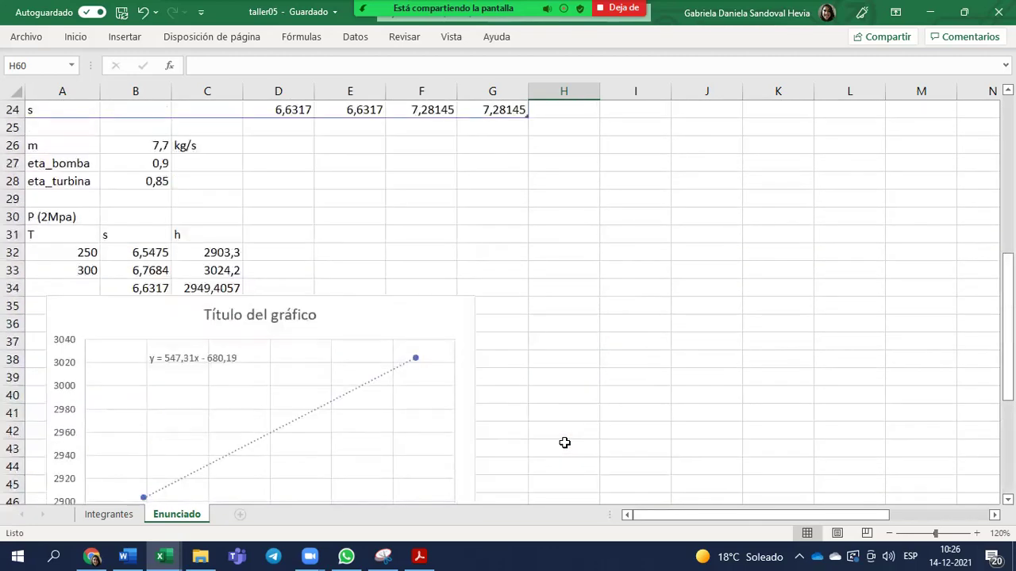
{"action": "scroll", "coordinate": [564, 442], "scroll_direction": "up", "scroll_amount": 8}
{"action": "left_click", "coordinate": [480, 449]}
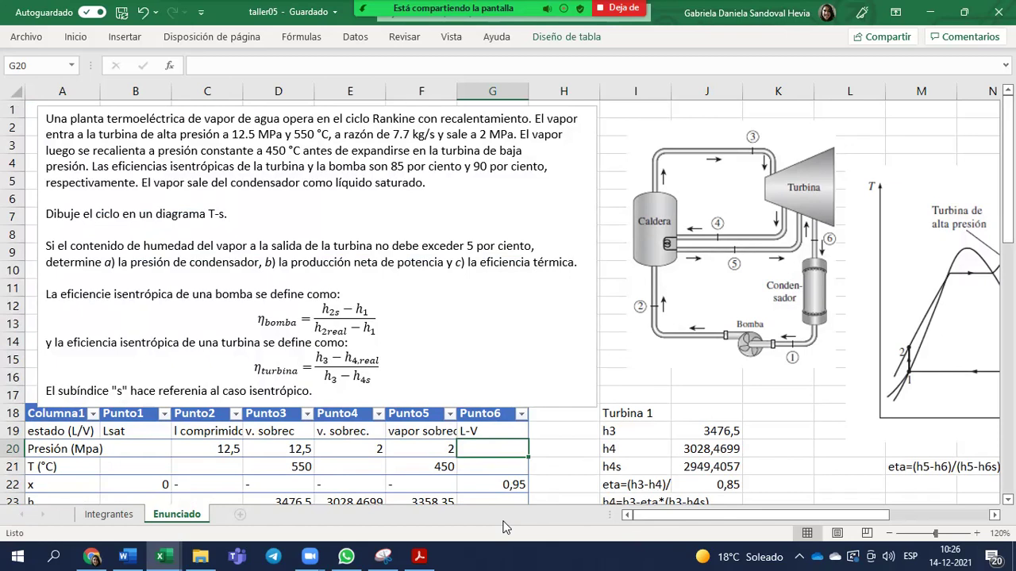
{"action": "type", "text": "10e-3"}
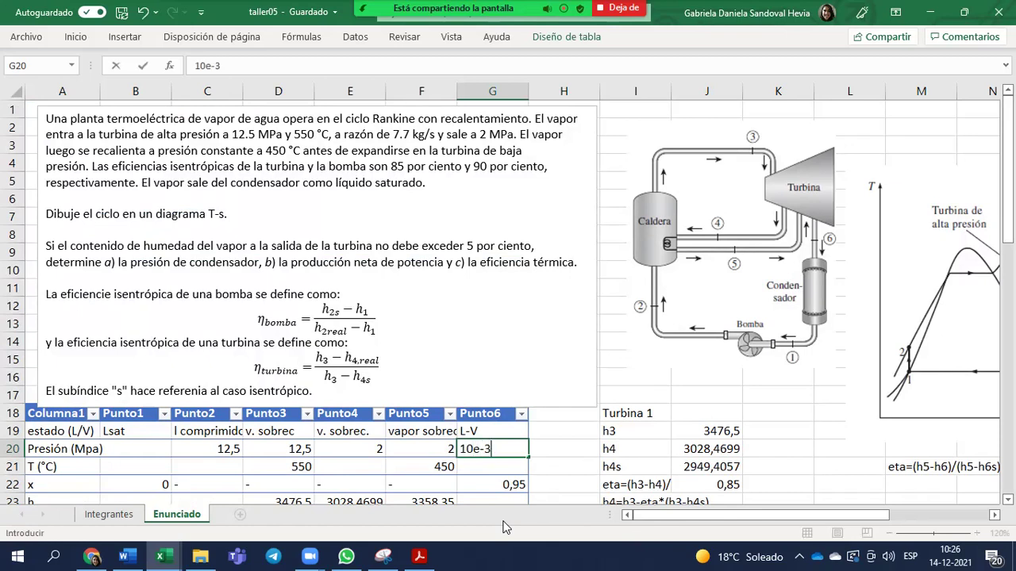
{"action": "key", "text": "Return"}
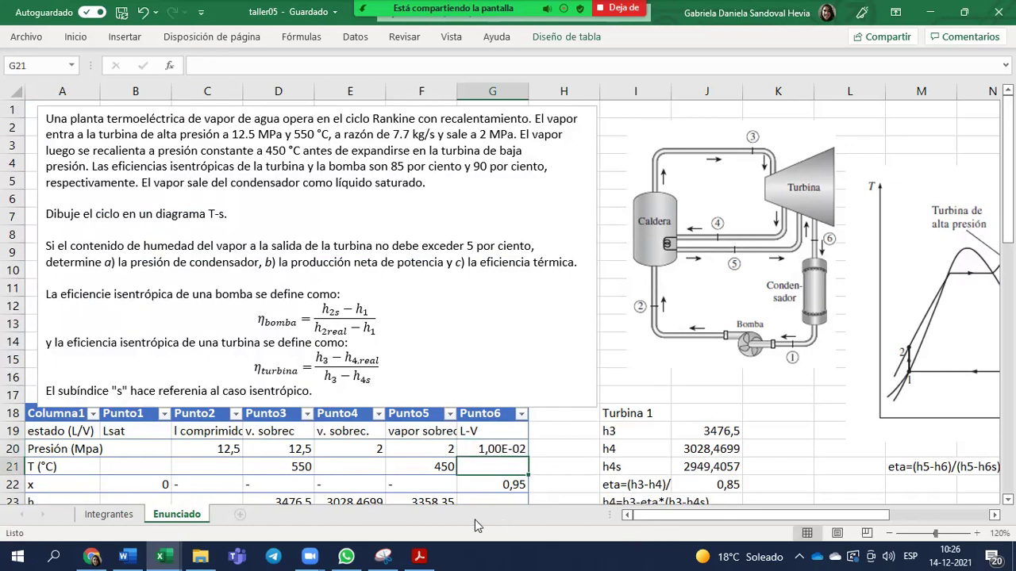
Step: Link the Punto1 pressure in B20 to the Punto6 pressure in G20
{"action": "left_click", "coordinate": [141, 462]}
{"action": "left_click", "coordinate": [141, 456]}
{"action": "type", "text": "="}
{"action": "key", "text": "Right"}
{"action": "key", "text": "Right"}
{"action": "key", "text": "Right"}
{"action": "key", "text": "Right"}
{"action": "key", "text": "Right"}
{"action": "key", "text": "Return"}
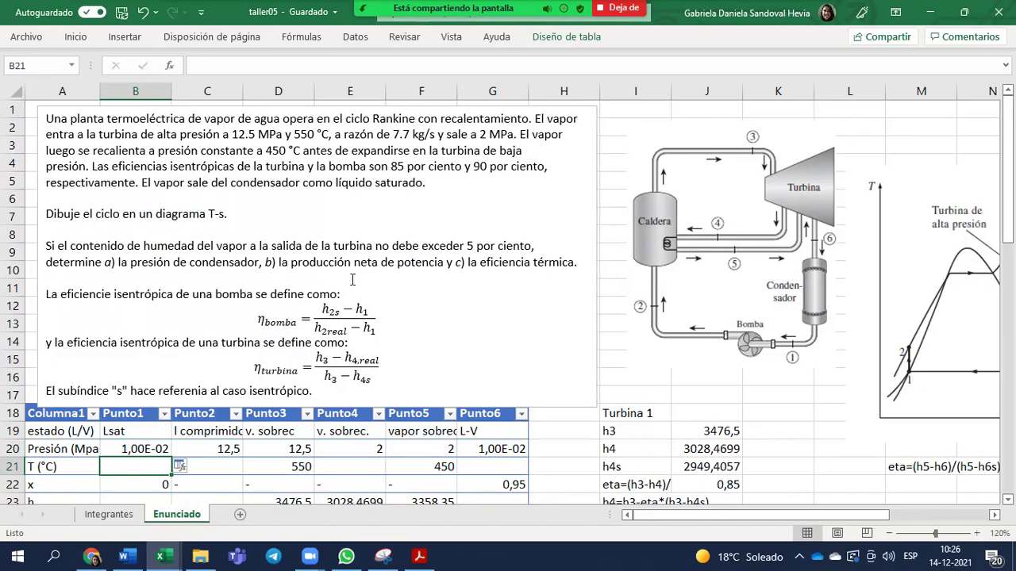
Step: Review the turbine efficiency formula in I59 and return to the state table
{"action": "scroll", "coordinate": [540, 476], "scroll_direction": "down", "scroll_amount": 17}
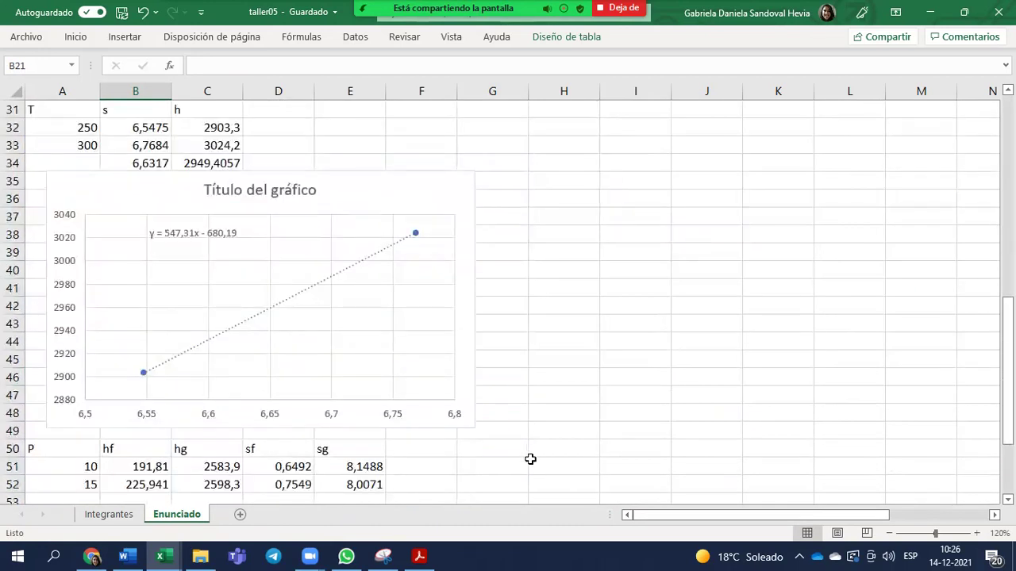
{"action": "left_click", "coordinate": [625, 231]}
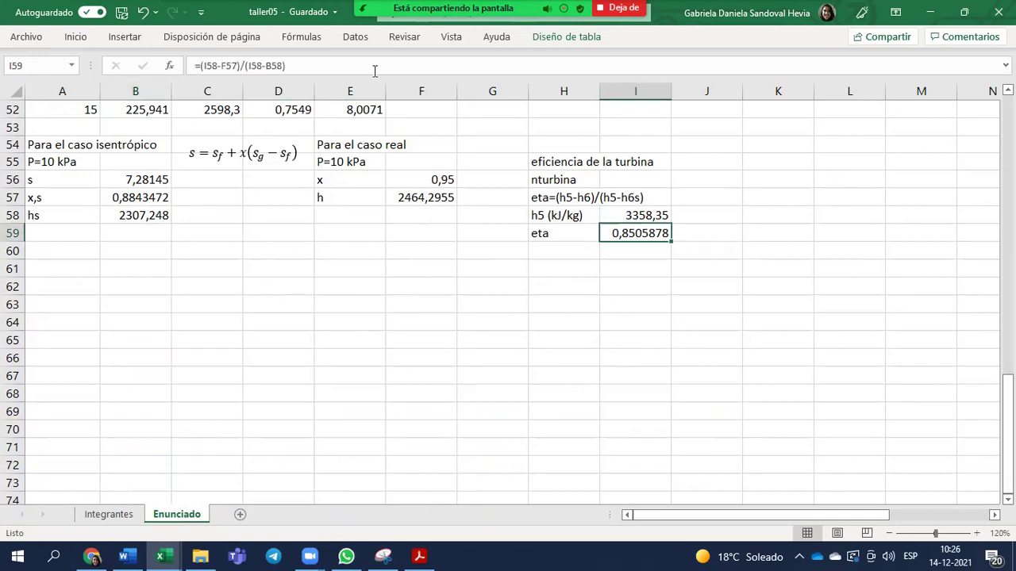
{"action": "scroll", "coordinate": [659, 471], "scroll_direction": "up", "scroll_amount": 15}
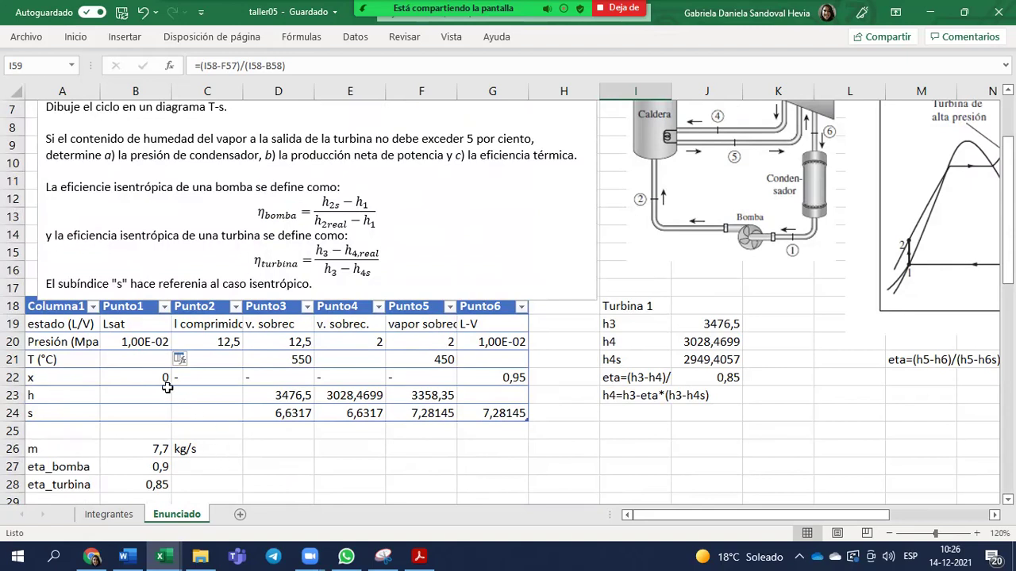
{"action": "scroll", "coordinate": [162, 445], "scroll_direction": "down", "scroll_amount": 1}
{"action": "scroll", "coordinate": [159, 402], "scroll_direction": "up", "scroll_amount": 2}
{"action": "scroll", "coordinate": [159, 403], "scroll_direction": "up", "scroll_amount": 1}
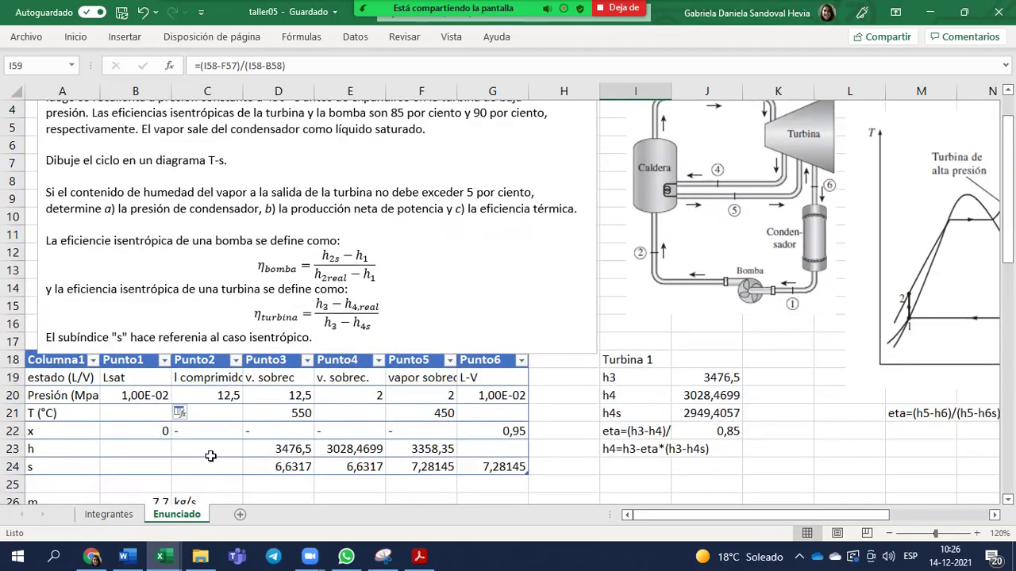
{"action": "scroll", "coordinate": [188, 374], "scroll_direction": "up", "scroll_amount": 1}
{"action": "scroll", "coordinate": [184, 370], "scroll_direction": "down", "scroll_amount": 1}
Step: Look up the saturation temperature at 10 kPa in Table A-5 of the PDF and enter 45,81 as the Punto1 temperature in B21
{"action": "left_click", "coordinate": [137, 411]}
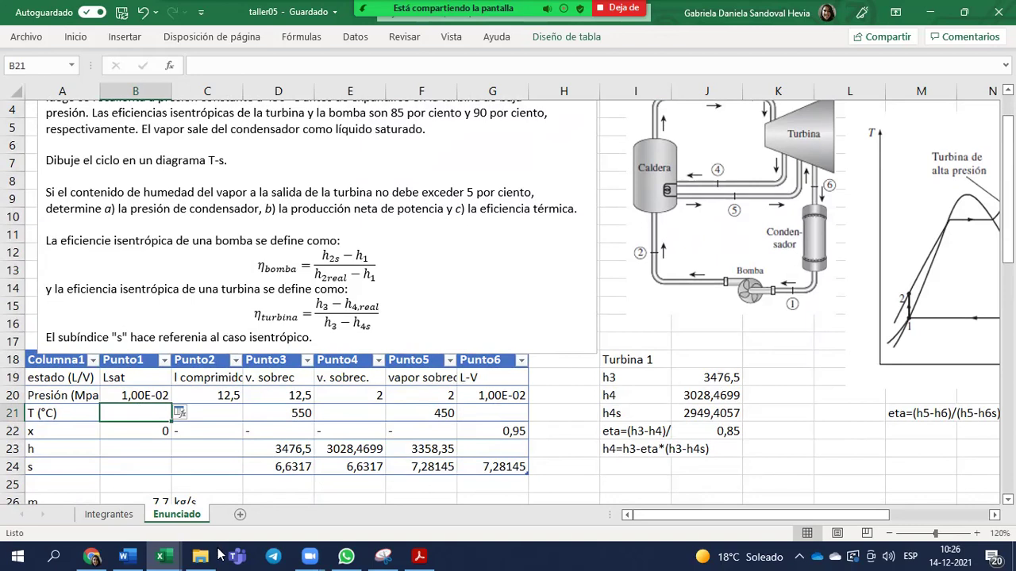
{"action": "left_click", "coordinate": [419, 557]}
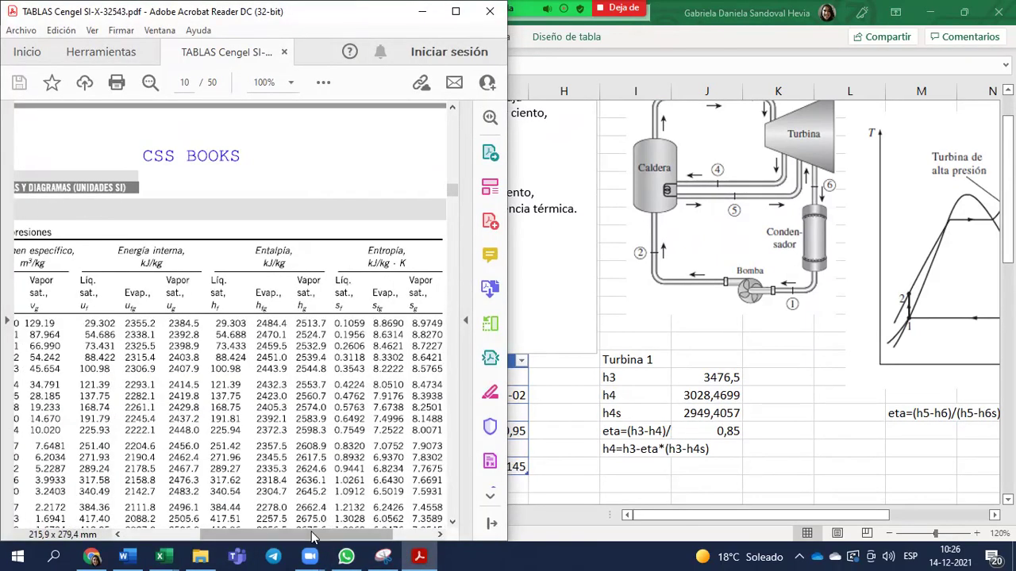
{"action": "left_click_drag", "start_coordinate": [313, 537], "coordinate": [214, 537]}
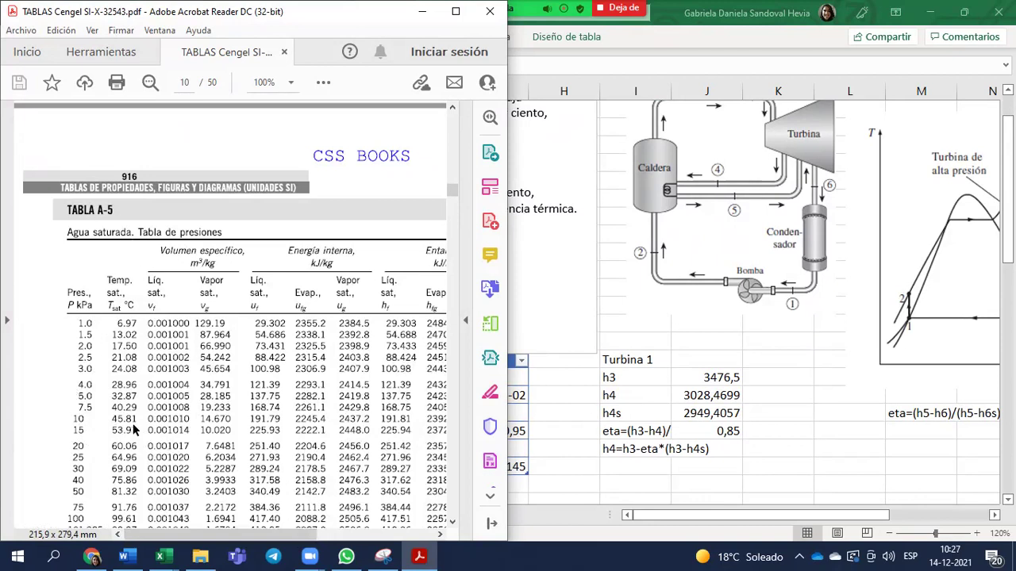
{"action": "left_click", "coordinate": [160, 556]}
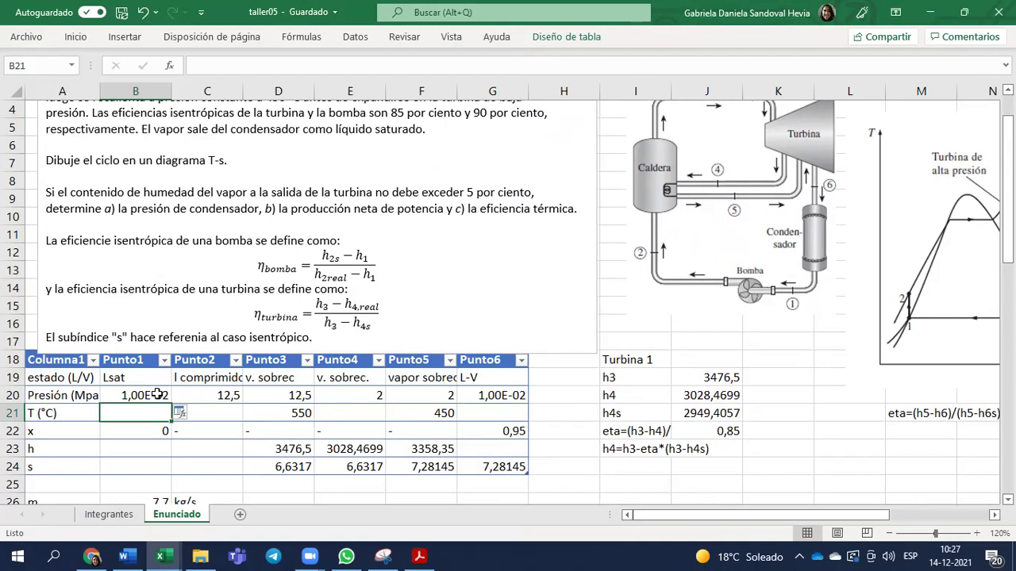
{"action": "type", "text": "45,81"}
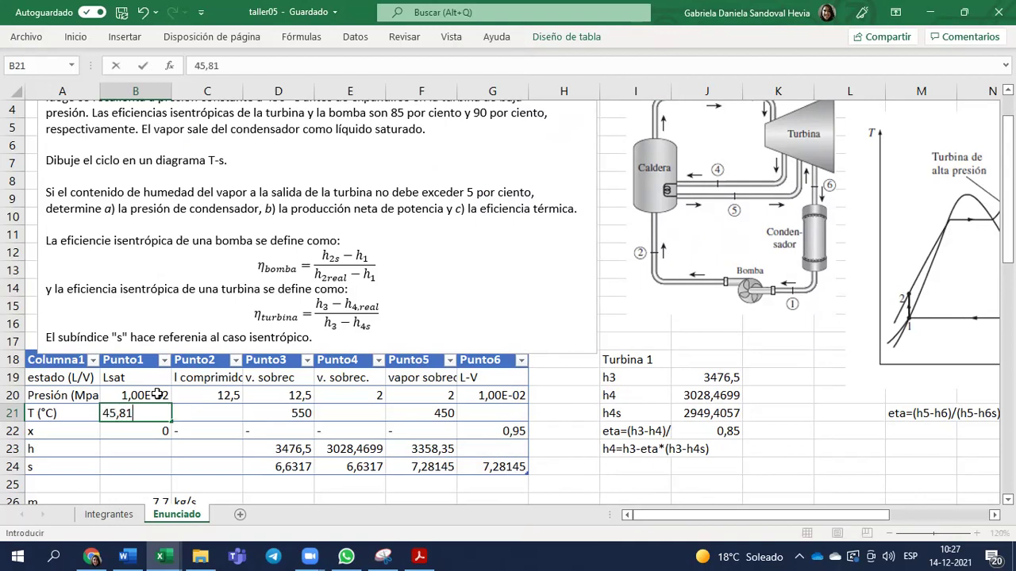
{"action": "key", "text": "Return"}
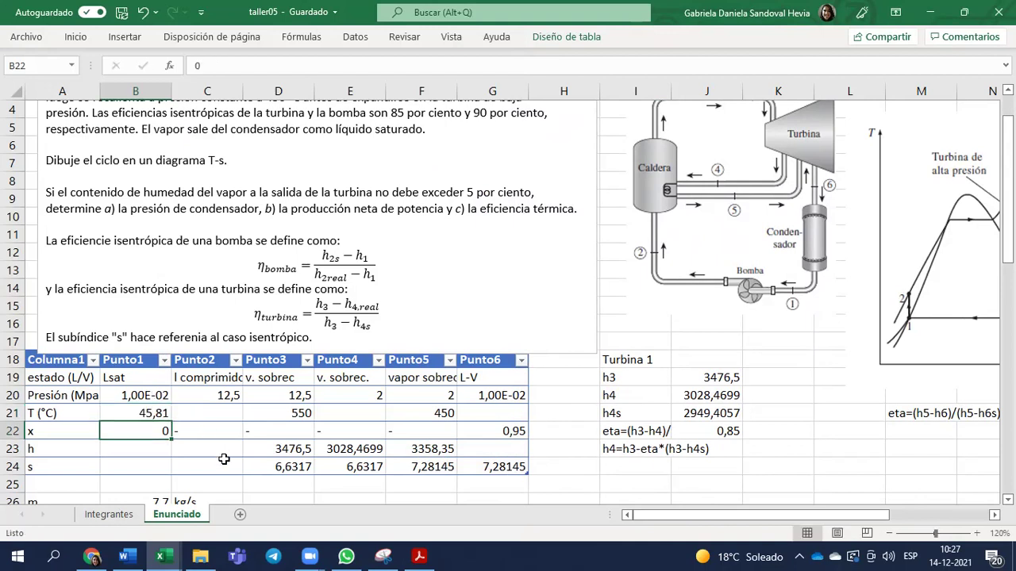
Step: Link the Punto1 enthalpy in B23 to hf at 10 kPa with =B51
{"action": "left_click", "coordinate": [148, 450]}
{"action": "scroll", "coordinate": [236, 394], "scroll_direction": "down", "scroll_amount": 3}
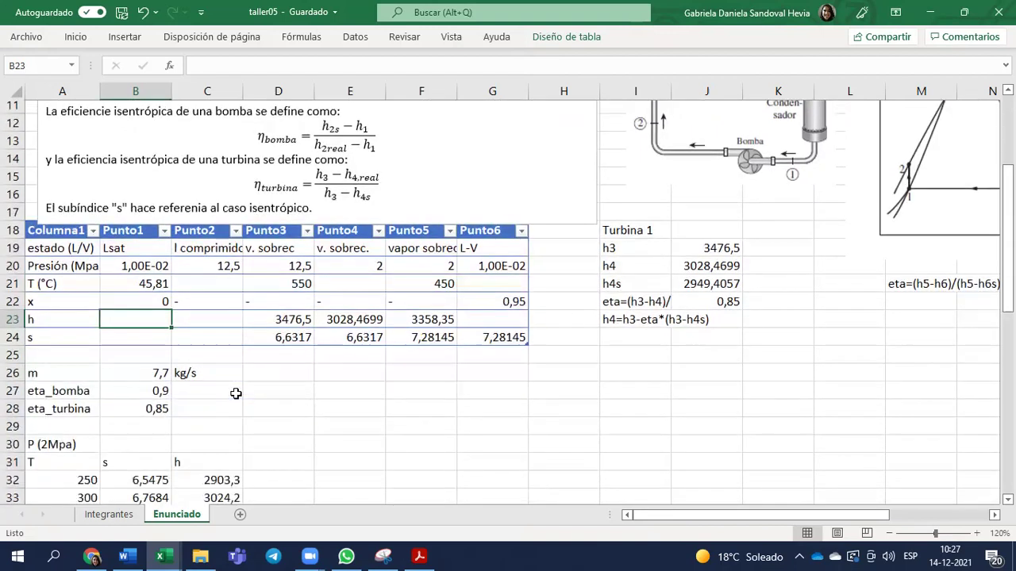
{"action": "scroll", "coordinate": [235, 394], "scroll_direction": "down", "scroll_amount": 9}
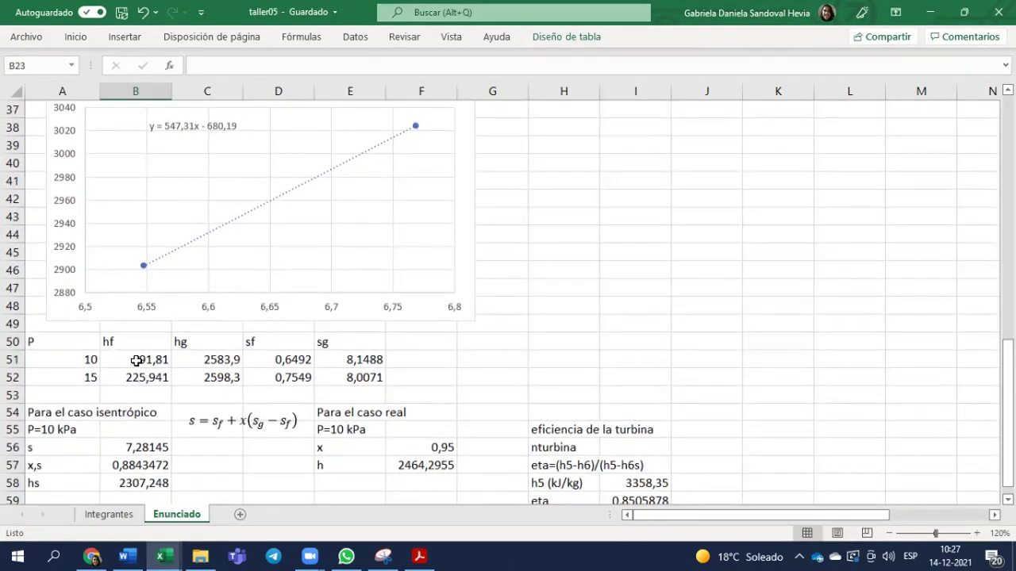
{"action": "scroll", "coordinate": [335, 373], "scroll_direction": "up", "scroll_amount": 5}
{"action": "type", "text": "="}
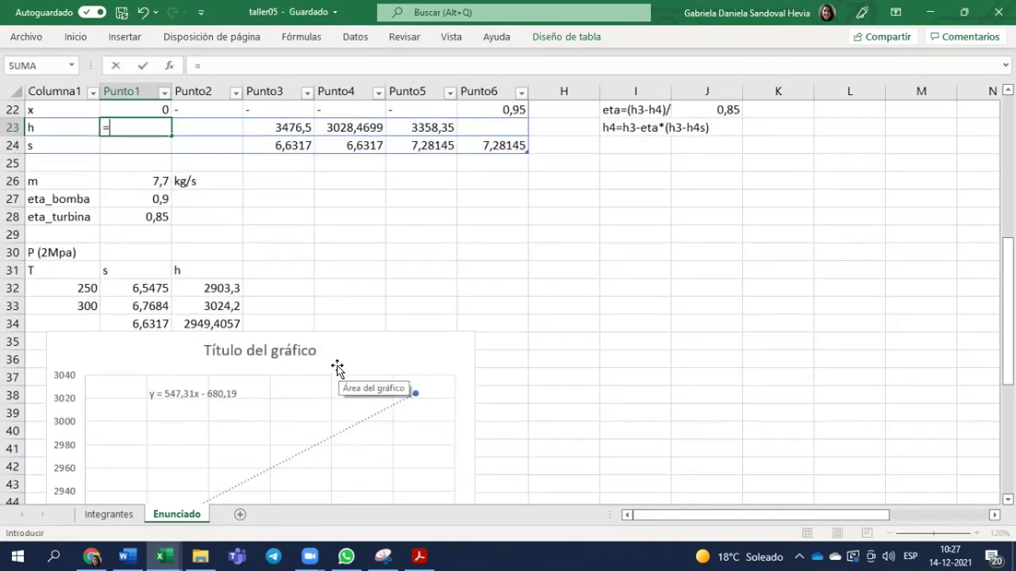
{"action": "scroll", "coordinate": [193, 373], "scroll_direction": "down", "scroll_amount": 5}
{"action": "left_click", "coordinate": [143, 358]}
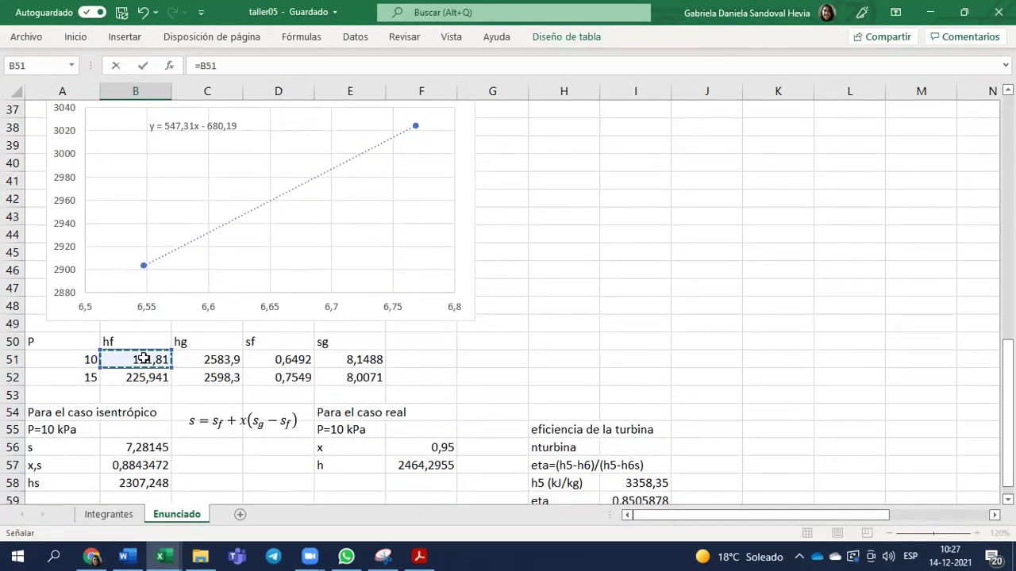
{"action": "key", "text": "Return"}
Step: Link the Punto1 entropy in B24 to sf at 10 kPa with =D51
{"action": "scroll", "coordinate": [190, 347], "scroll_direction": "up", "scroll_amount": 3}
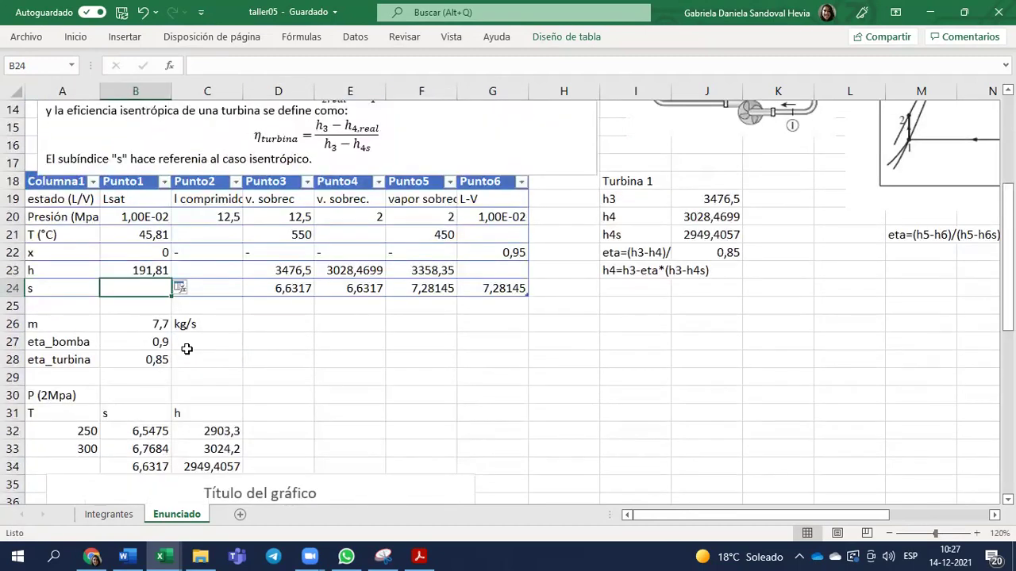
{"action": "type", "text": "="}
{"action": "scroll", "coordinate": [235, 373], "scroll_direction": "down", "scroll_amount": 8}
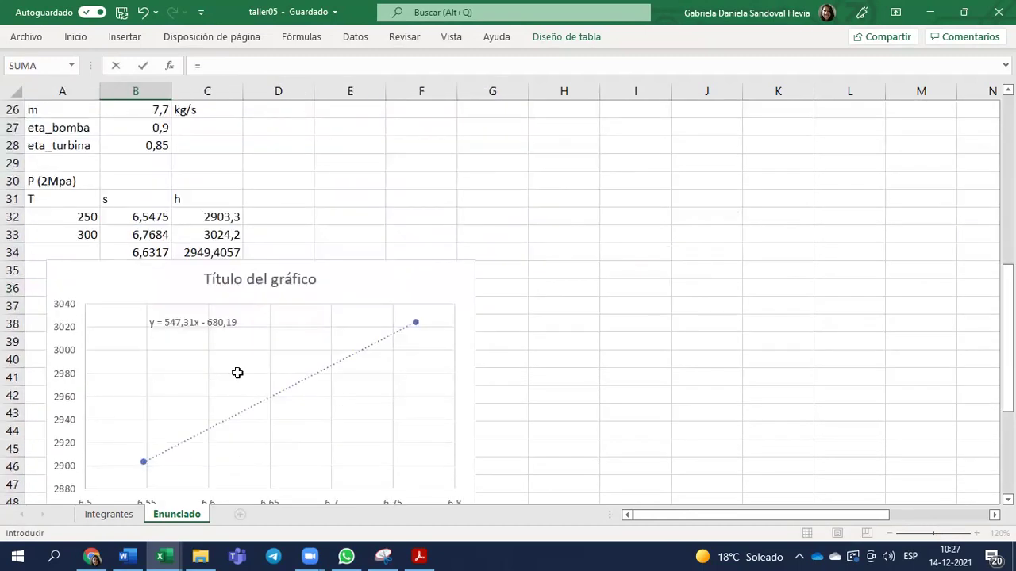
{"action": "left_click", "coordinate": [306, 340]}
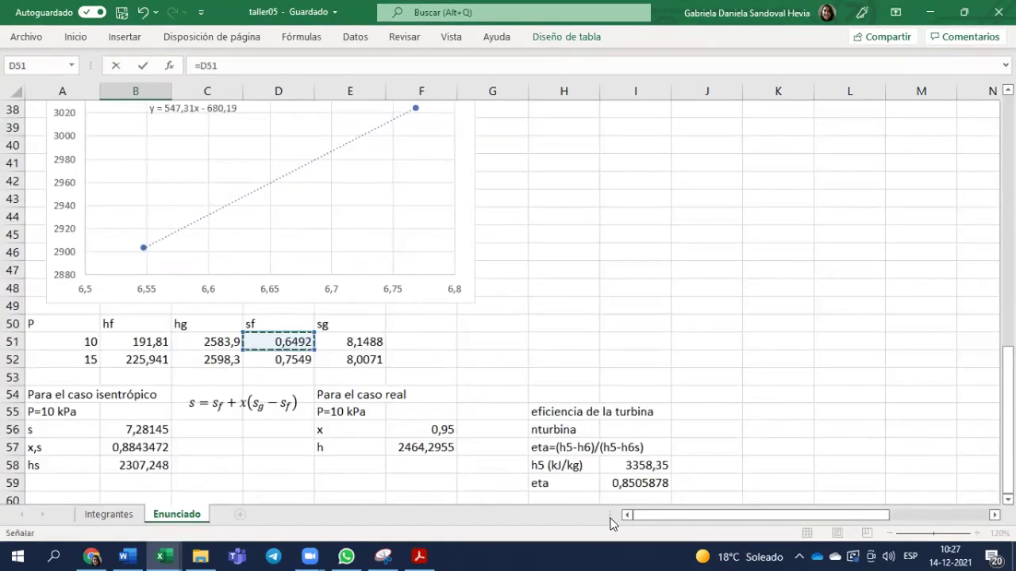
{"action": "key", "text": "Return"}
{"action": "scroll", "coordinate": [611, 500], "scroll_direction": "up", "scroll_amount": 6}
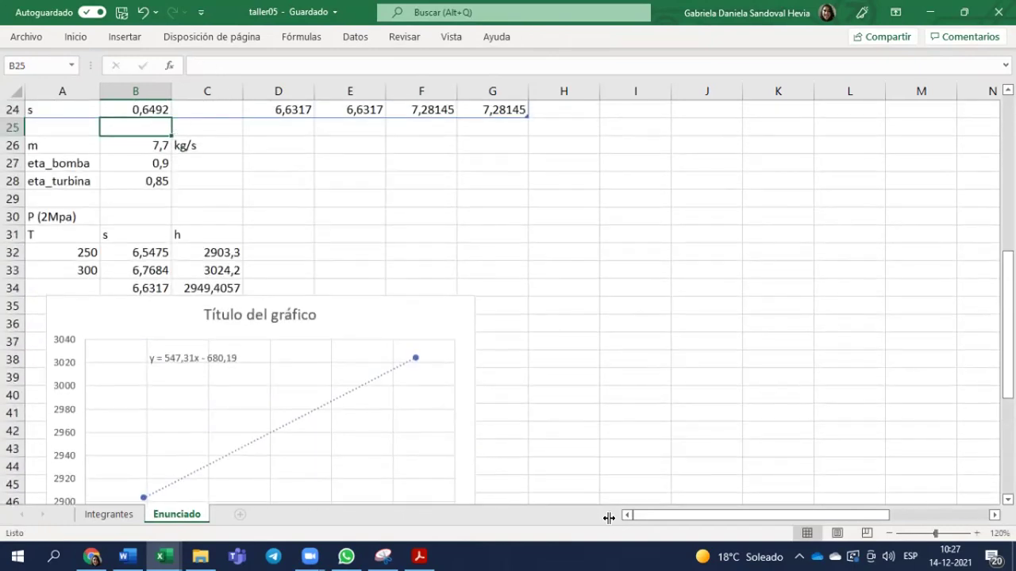
{"action": "scroll", "coordinate": [170, 492], "scroll_direction": "down", "scroll_amount": 1}
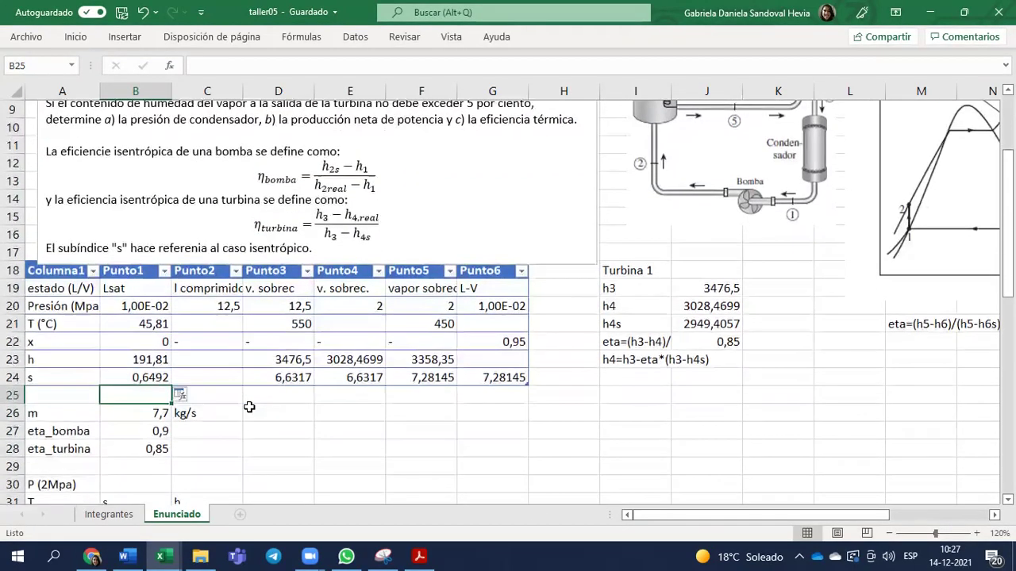
{"action": "left_click", "coordinate": [205, 364]}
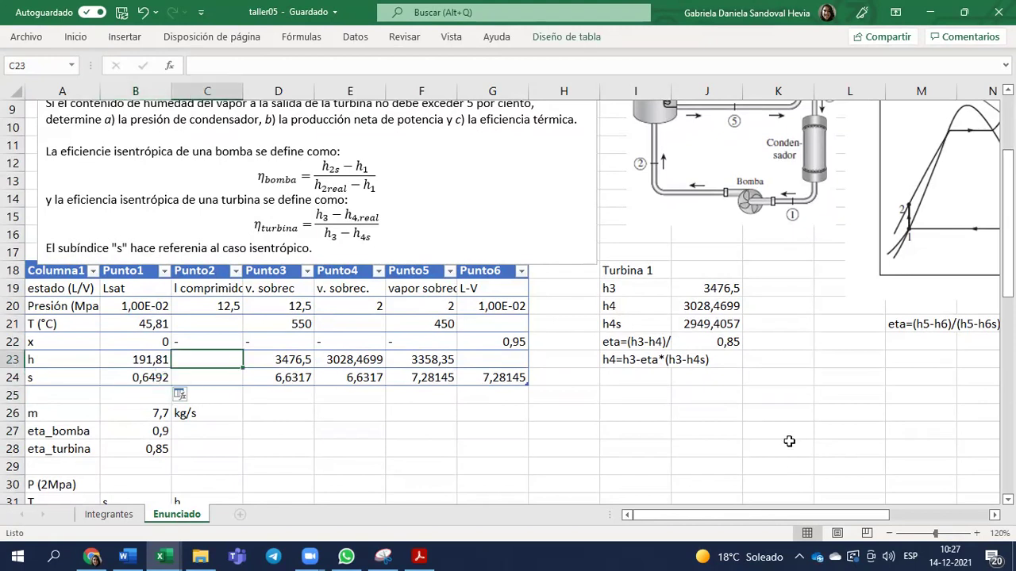
{"action": "type", "text": "="}
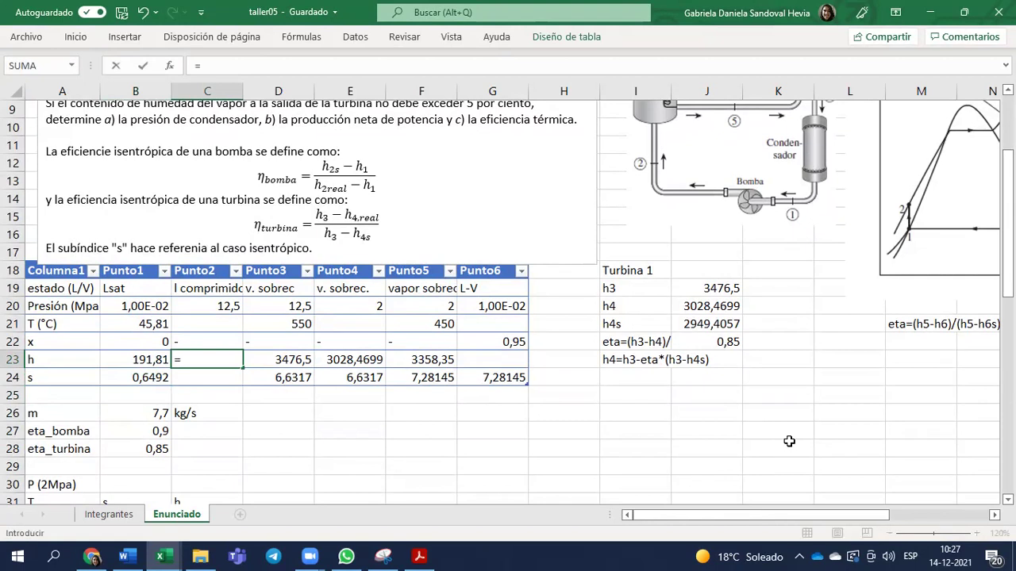
{"action": "key", "text": "Escape"}
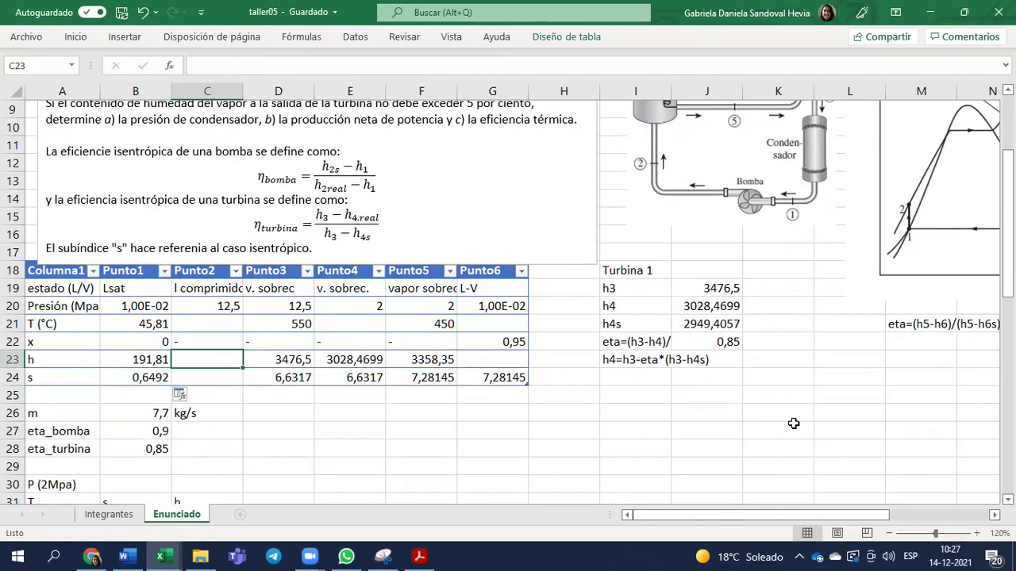
Step: Add a vf column heading in F50 beside sg in the saturation property table
{"action": "scroll", "coordinate": [793, 423], "scroll_direction": "down", "scroll_amount": 6}
{"action": "scroll", "coordinate": [793, 423], "scroll_direction": "up", "scroll_amount": 2}
{"action": "scroll", "coordinate": [792, 421], "scroll_direction": "down", "scroll_amount": 6}
{"action": "left_click", "coordinate": [436, 309]}
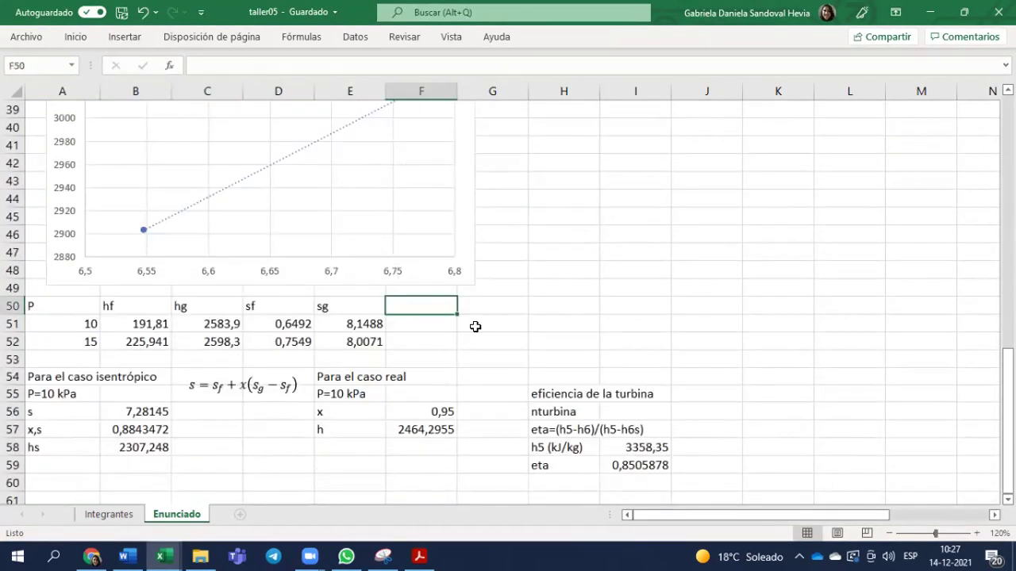
{"action": "type", "text": "vf"}
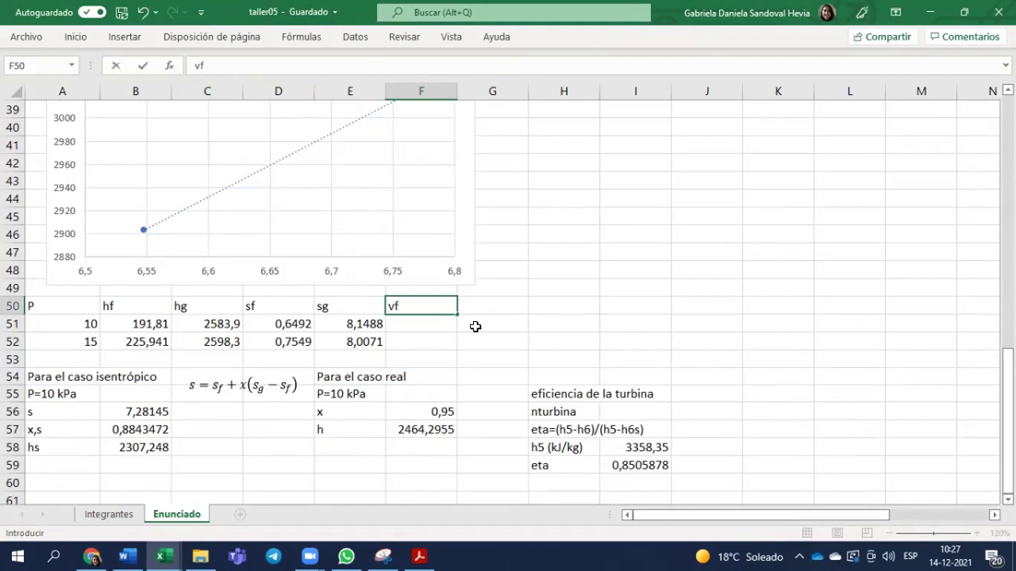
{"action": "key", "text": "Return"}
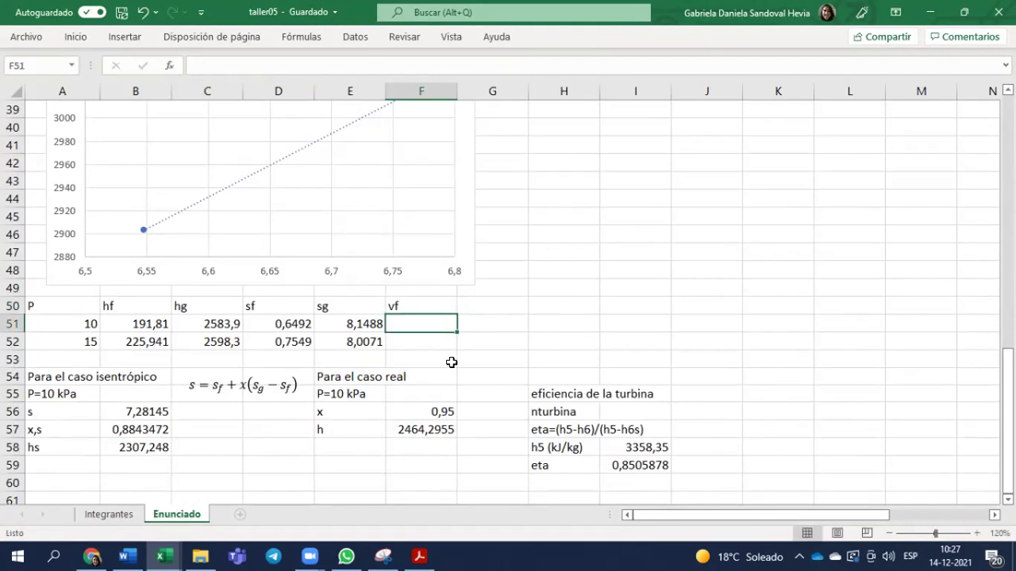
Step: Look up the saturated-liquid specific volume at 10 kPa in Table A-5 of the PDF and enter ,001010 in F51
{"action": "left_click", "coordinate": [419, 556]}
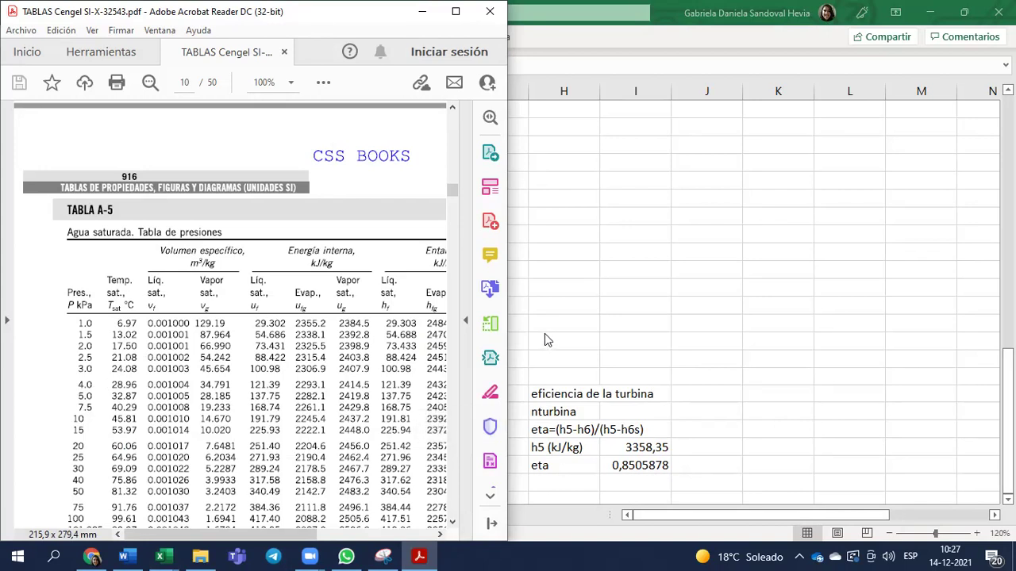
{"action": "key", "text": "alt+Tab"}
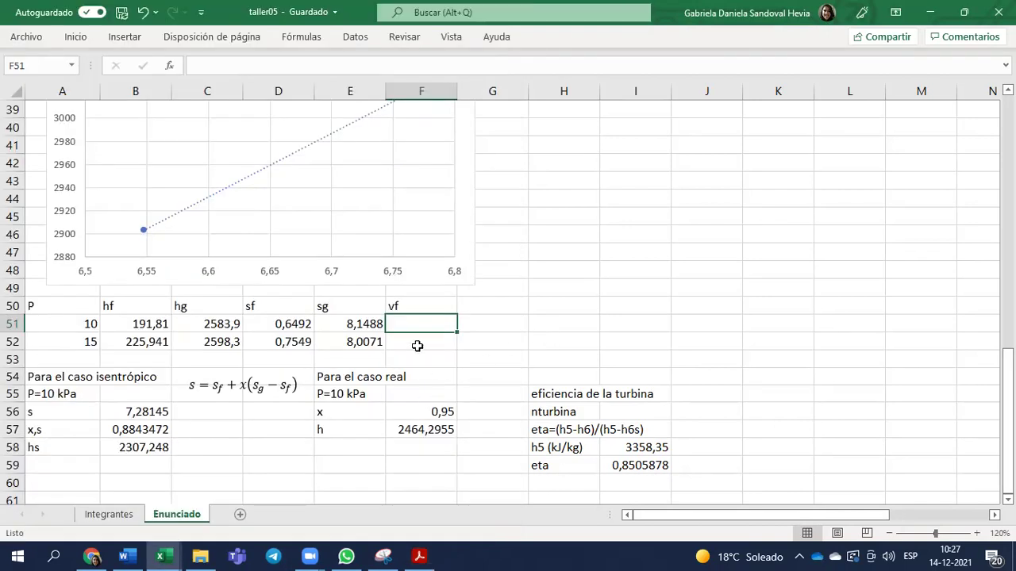
{"action": "type", "text": ","}
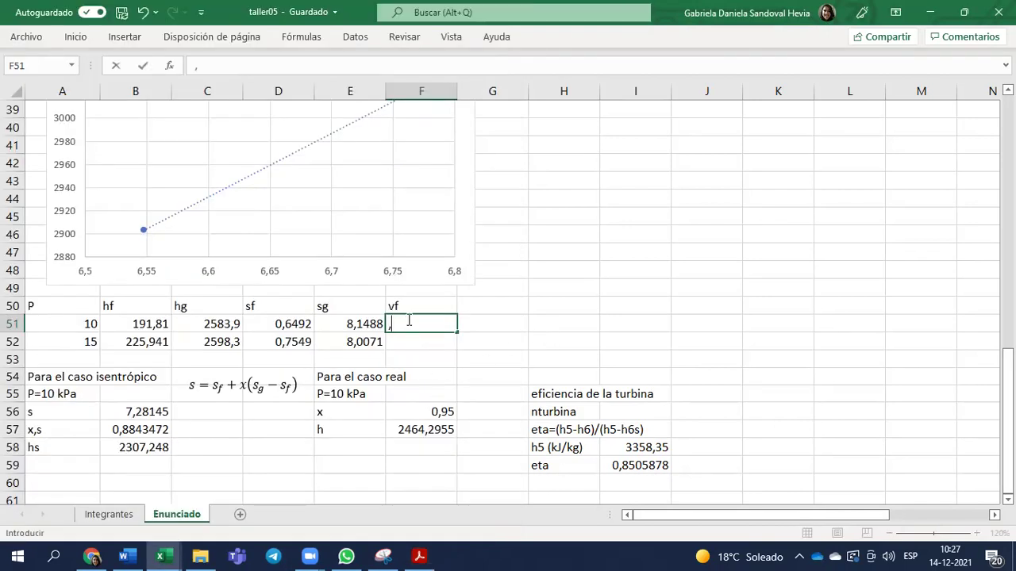
{"action": "type", "text": "001010"}
{"action": "key", "text": "Return"}
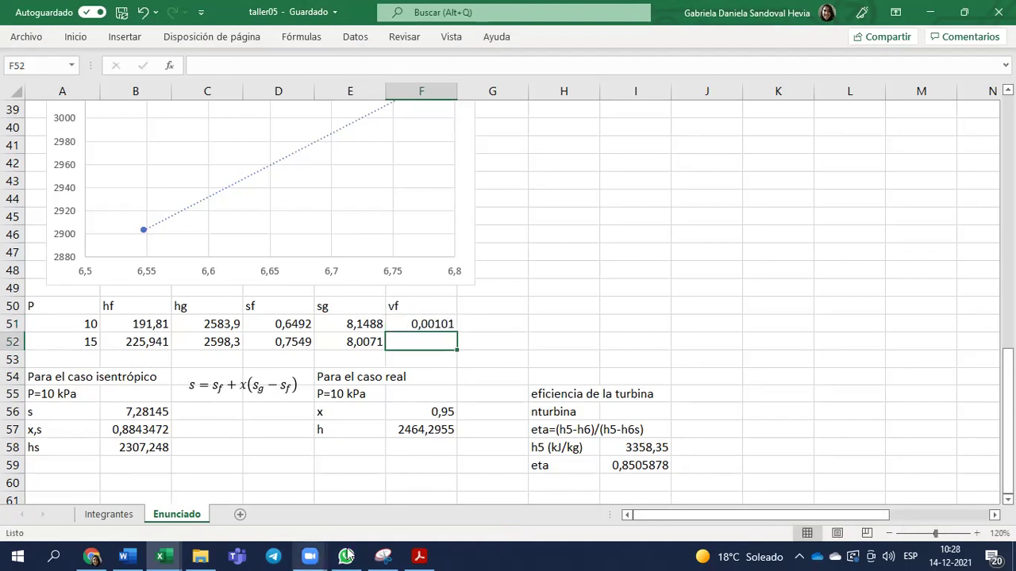
{"action": "left_click", "coordinate": [428, 555]}
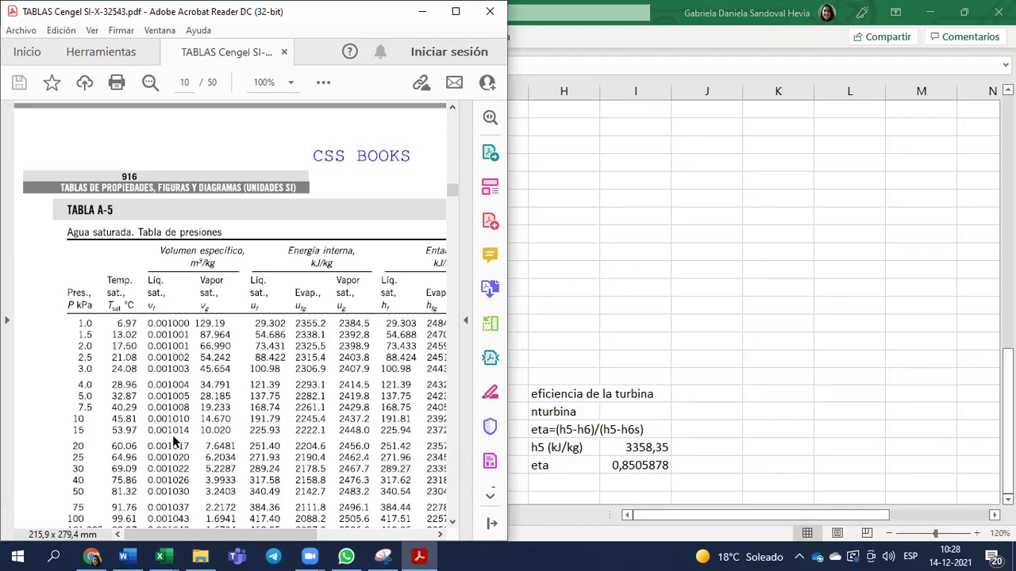
{"action": "key", "text": "alt+Tab"}
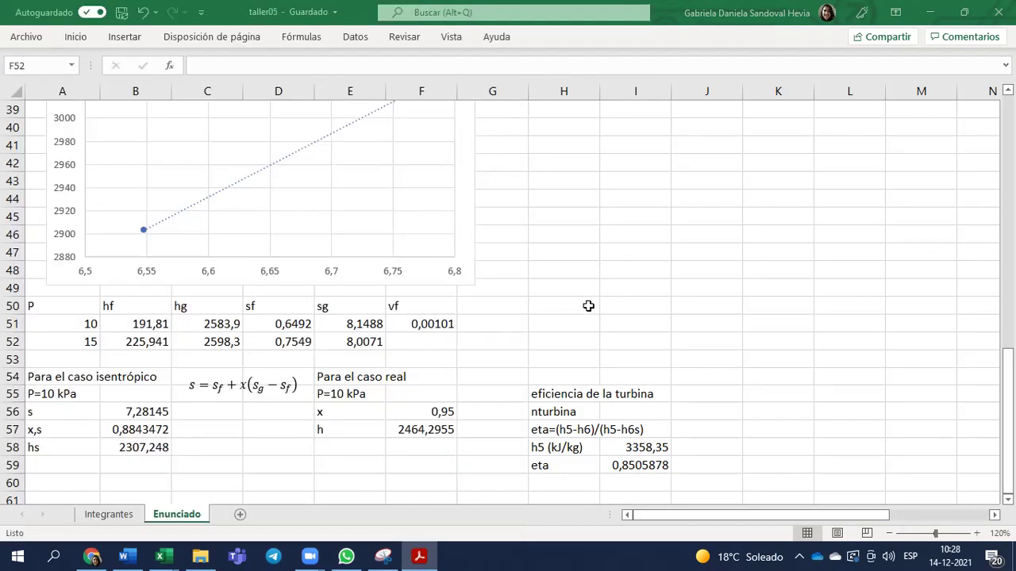
{"action": "scroll", "coordinate": [447, 341], "scroll_direction": "up", "scroll_amount": 4}
{"action": "scroll", "coordinate": [451, 389], "scroll_direction": "up", "scroll_amount": 4}
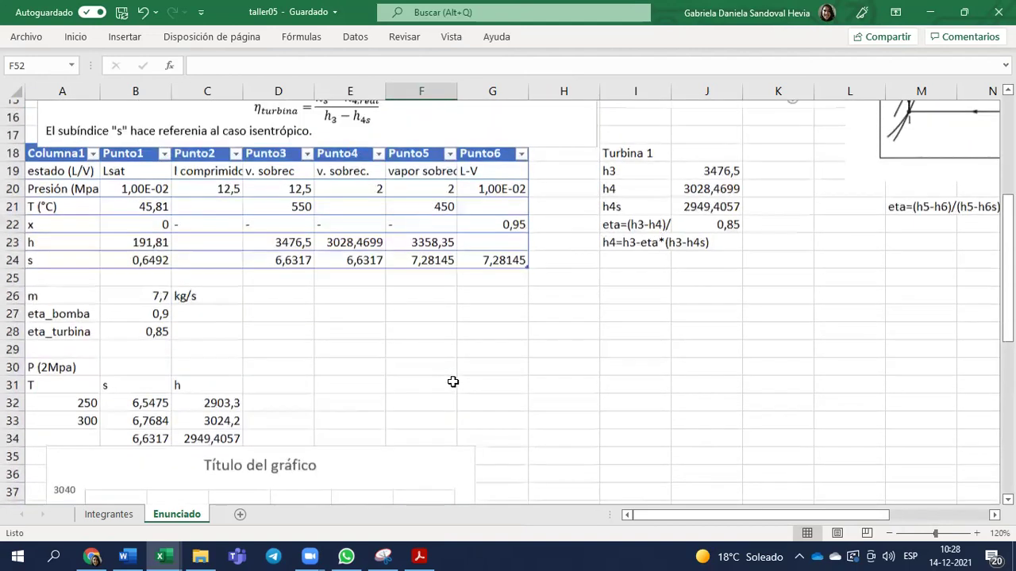
{"action": "left_click", "coordinate": [205, 251]}
{"action": "type", "text": "="}
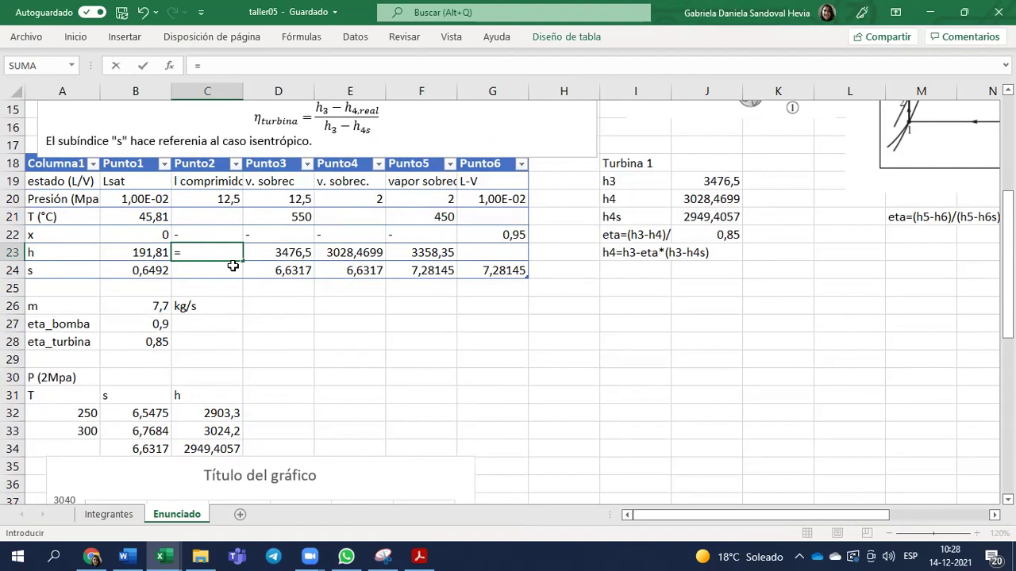
{"action": "left_click", "coordinate": [150, 252]}
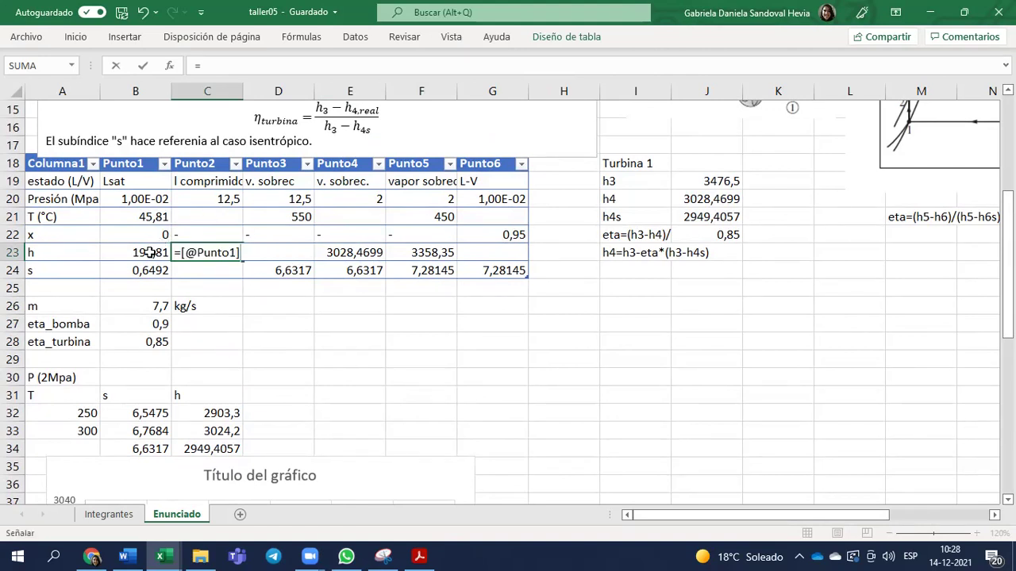
{"action": "scroll", "coordinate": [448, 429], "scroll_direction": "up", "scroll_amount": 1}
{"action": "scroll", "coordinate": [449, 429], "scroll_direction": "up", "scroll_amount": 2}
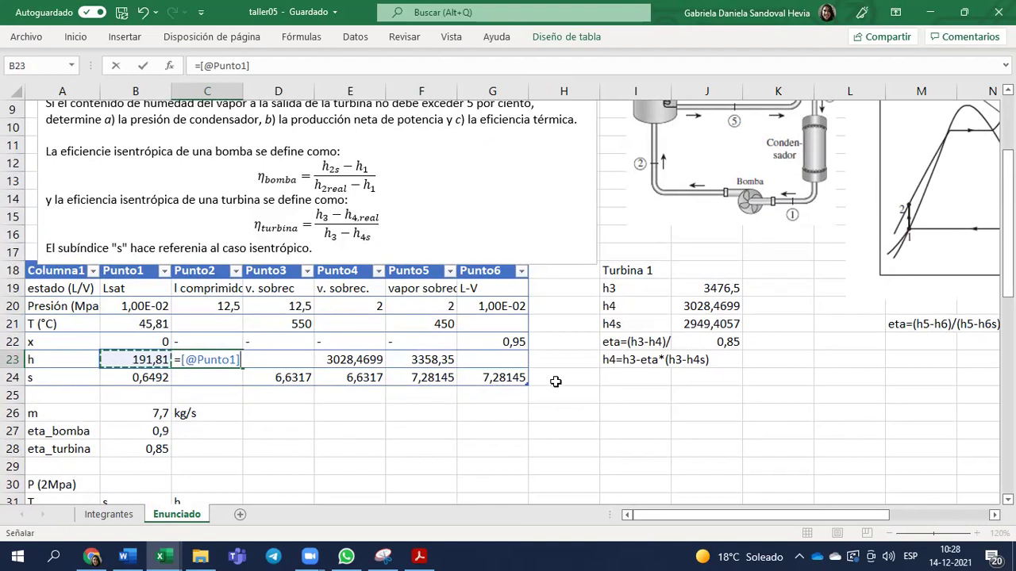
{"action": "type", "text": "+"}
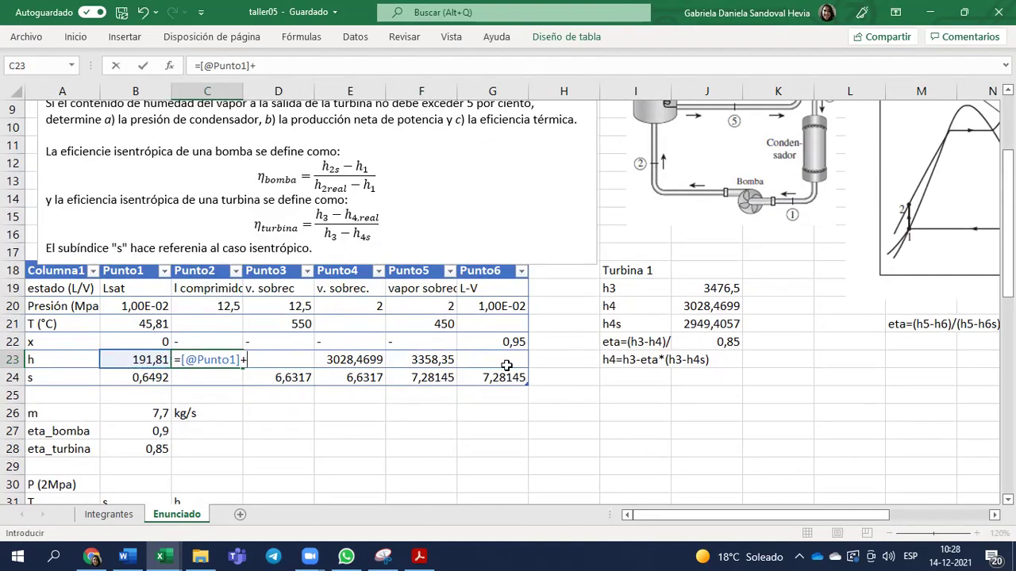
{"action": "scroll", "coordinate": [383, 355], "scroll_direction": "down", "scroll_amount": 11}
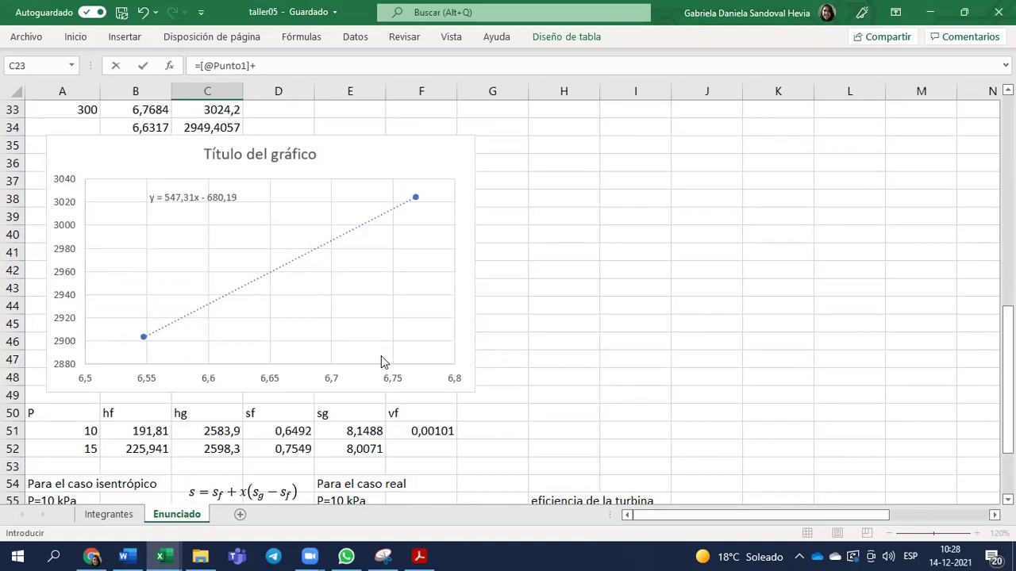
{"action": "left_click", "coordinate": [423, 270]}
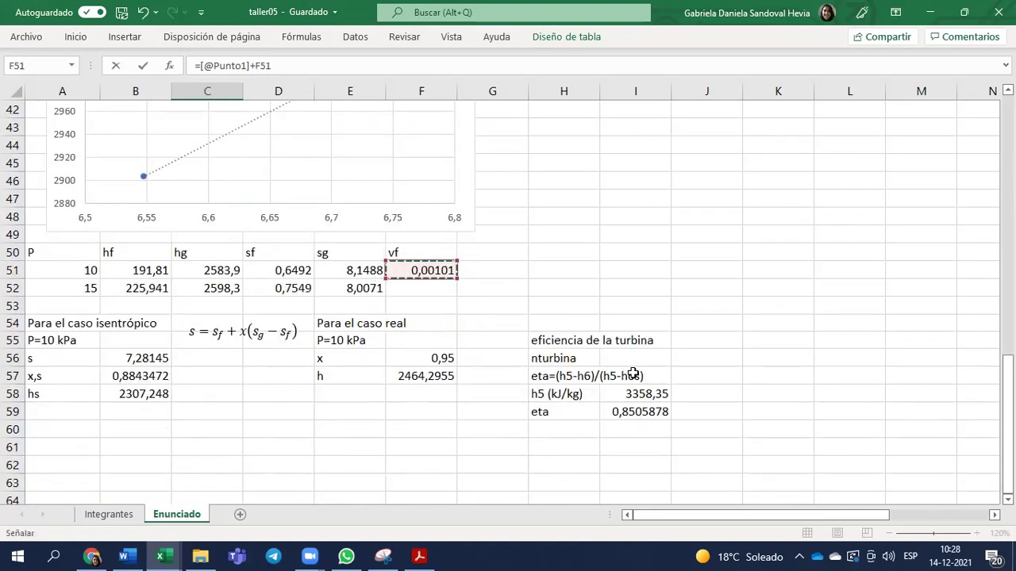
{"action": "scroll", "coordinate": [571, 380], "scroll_direction": "up", "scroll_amount": 5}
{"action": "scroll", "coordinate": [572, 381], "scroll_direction": "up", "scroll_amount": 6}
{"action": "type", "text": "*"}
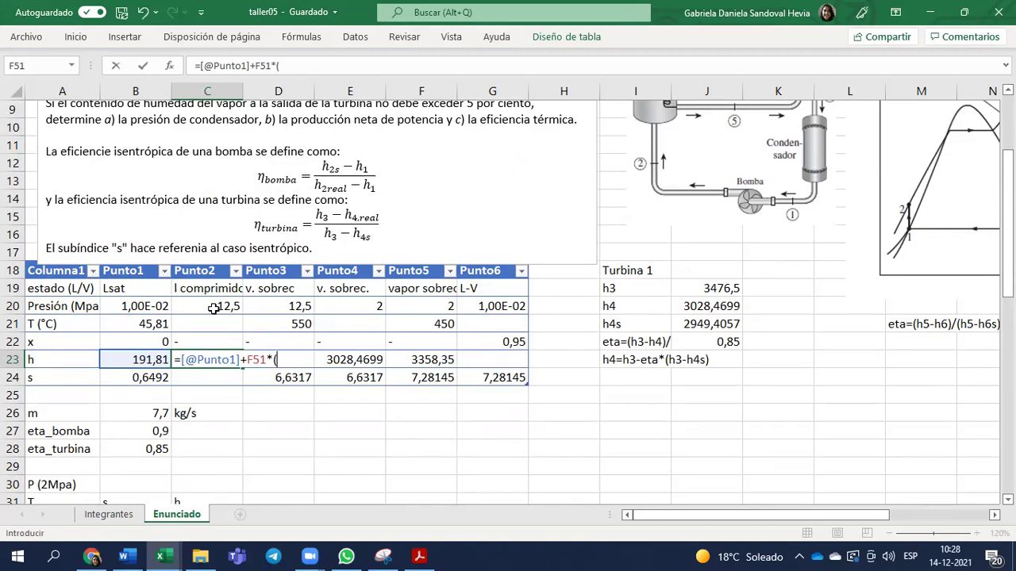
{"action": "left_click", "coordinate": [215, 308]}
{"action": "type", "text": "-"}
{"action": "left_click", "coordinate": [136, 308]}
{"action": "type", "text": ")*10^3"}
{"action": "key", "text": "Return"}
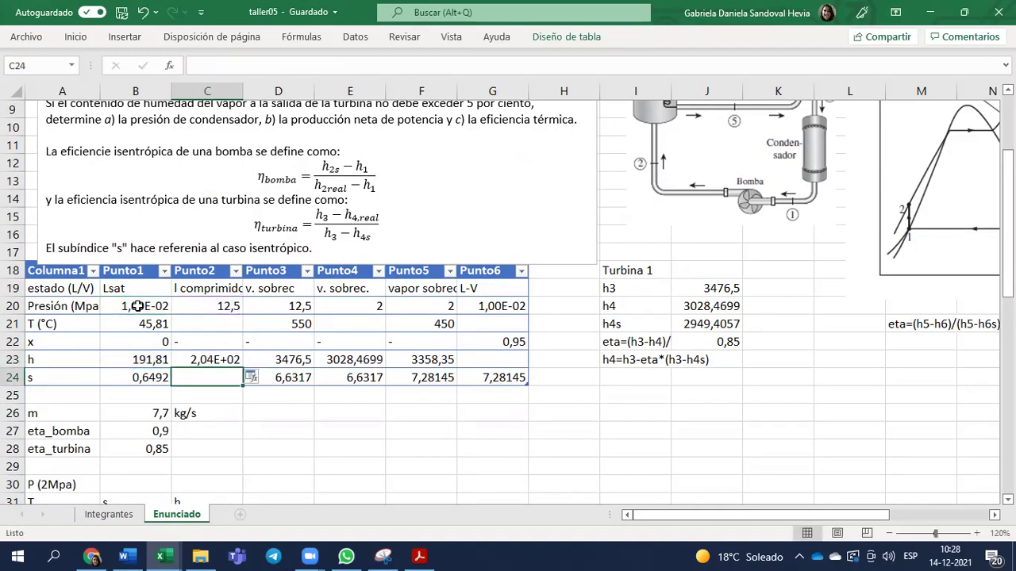
Step: Change the number format of the Punto2 enthalpy in C23 from scientific notation to a plain number without decimals
{"action": "left_click", "coordinate": [202, 356]}
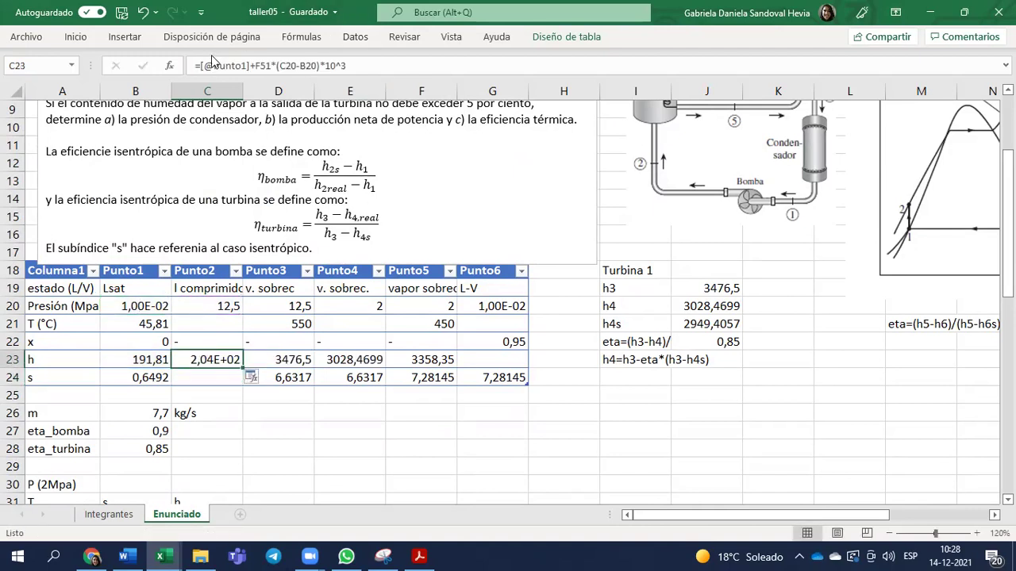
{"action": "left_click", "coordinate": [76, 38]}
{"action": "left_click", "coordinate": [450, 90]}
{"action": "left_click", "coordinate": [223, 382]}
{"action": "left_click", "coordinate": [223, 382]}
{"action": "key", "text": "Up"}
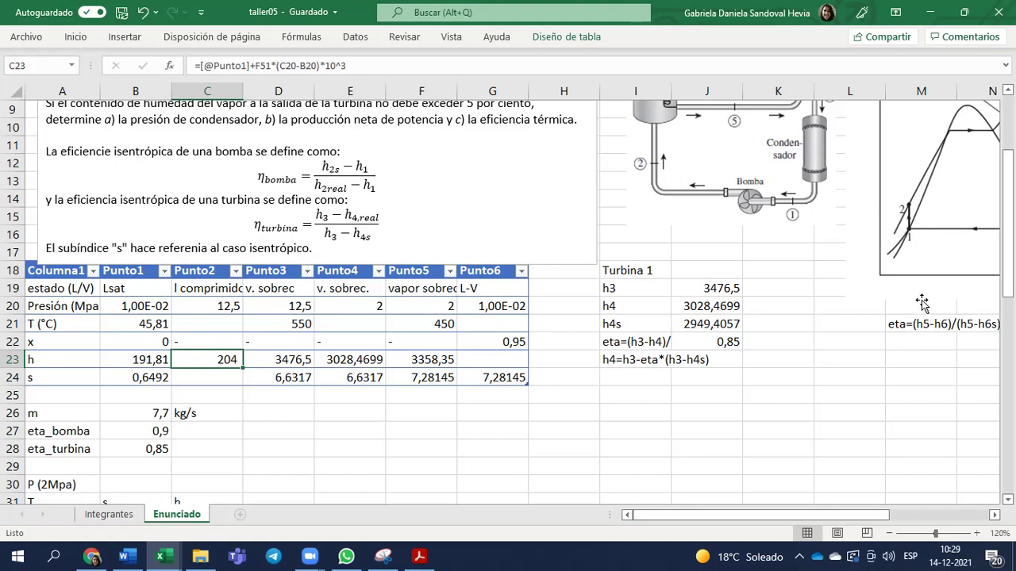
Step: Link the Punto6 enthalpy in G23 to the real-case enthalpy at 10 kPa with =F57
{"action": "scroll", "coordinate": [911, 298], "scroll_direction": "up", "scroll_amount": 1}
{"action": "scroll", "coordinate": [911, 297], "scroll_direction": "up", "scroll_amount": 2}
{"action": "left_click_drag", "start_coordinate": [826, 511], "coordinate": [926, 512]}
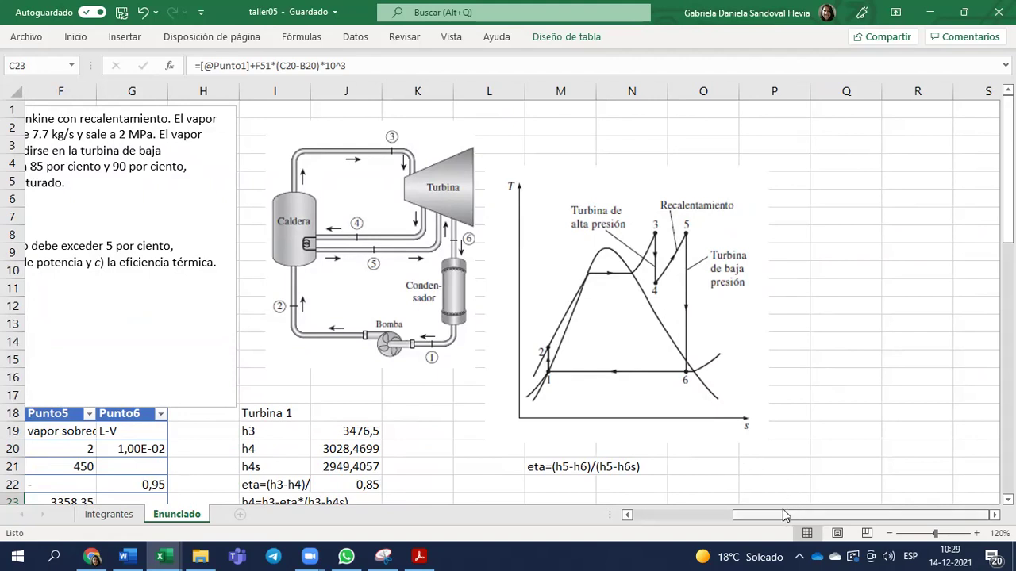
{"action": "left_click_drag", "start_coordinate": [797, 514], "coordinate": [699, 514]}
{"action": "scroll", "coordinate": [574, 469], "scroll_direction": "down", "scroll_amount": 2}
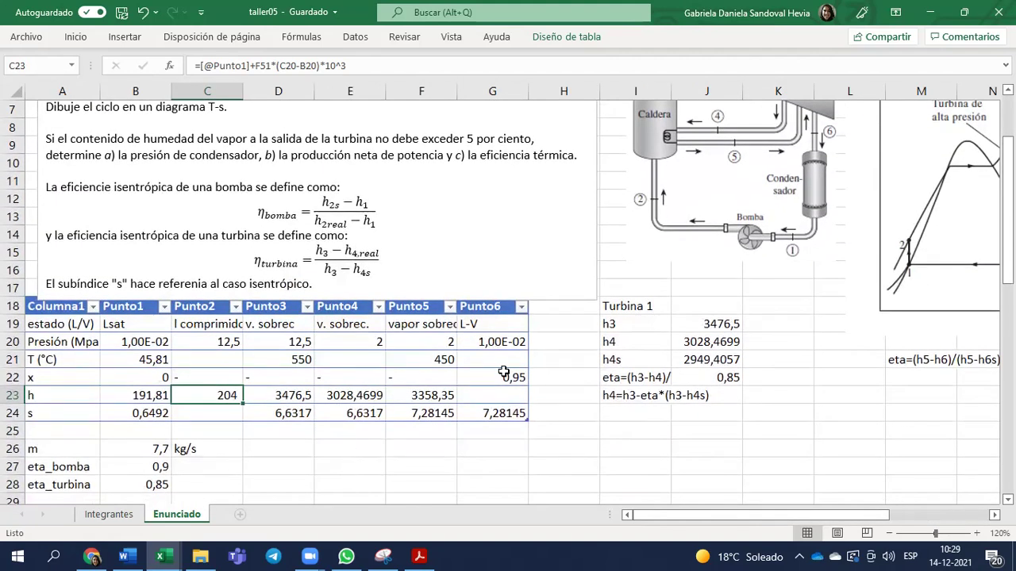
{"action": "left_click", "coordinate": [429, 394]}
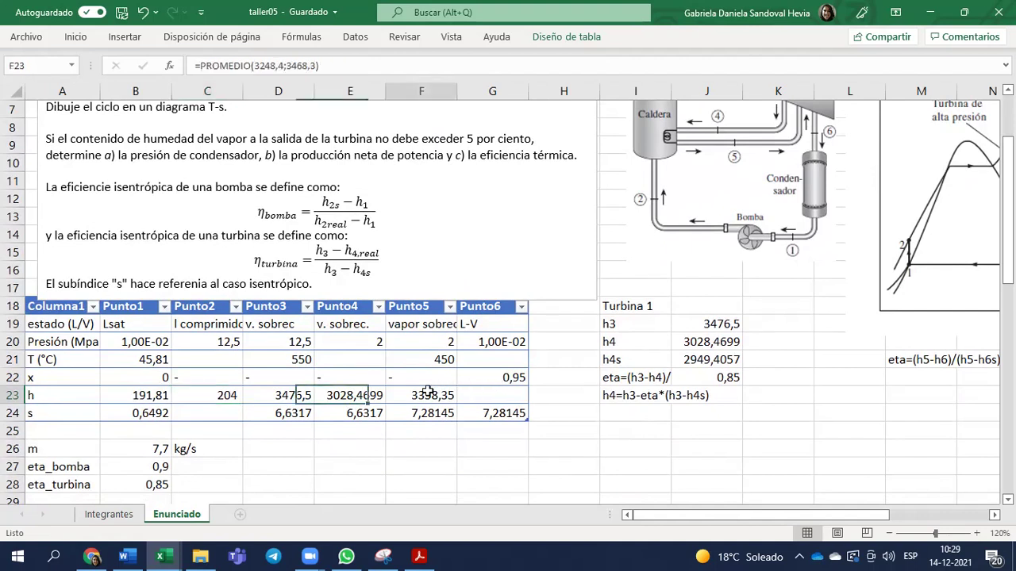
{"action": "left_click", "coordinate": [479, 394]}
{"action": "type", "text": "="}
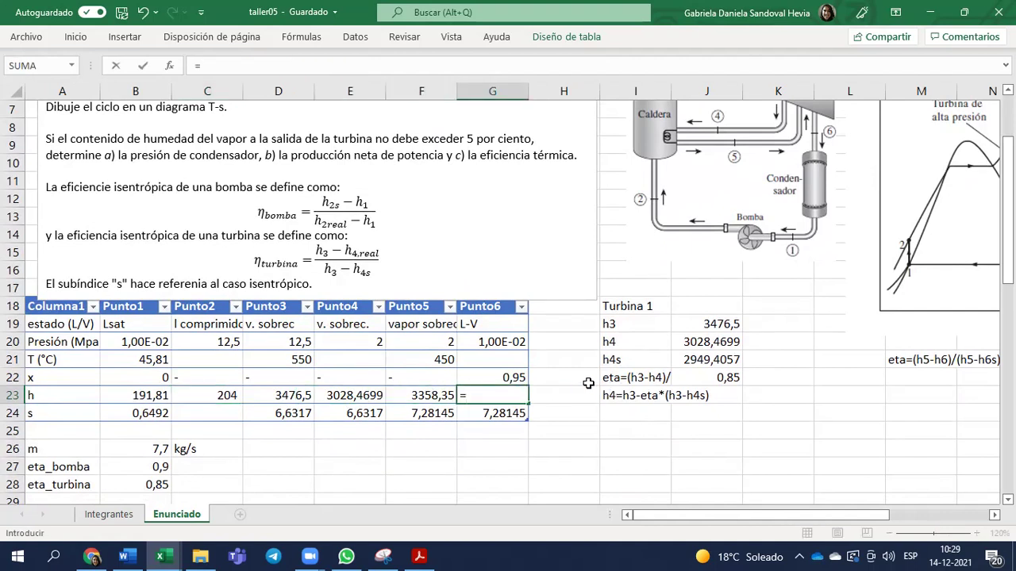
{"action": "scroll", "coordinate": [404, 392], "scroll_direction": "down", "scroll_amount": 12}
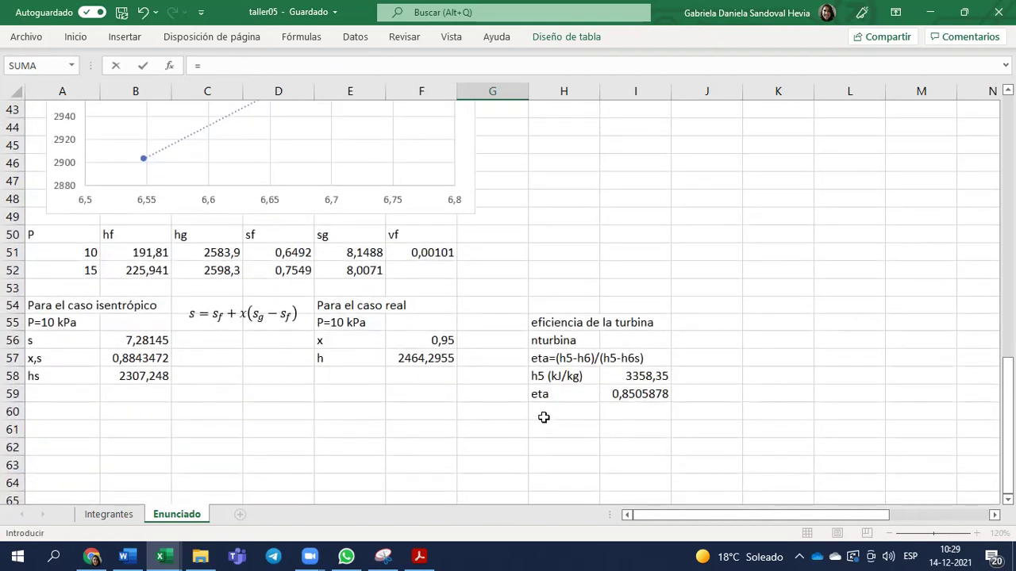
{"action": "left_click", "coordinate": [410, 355]}
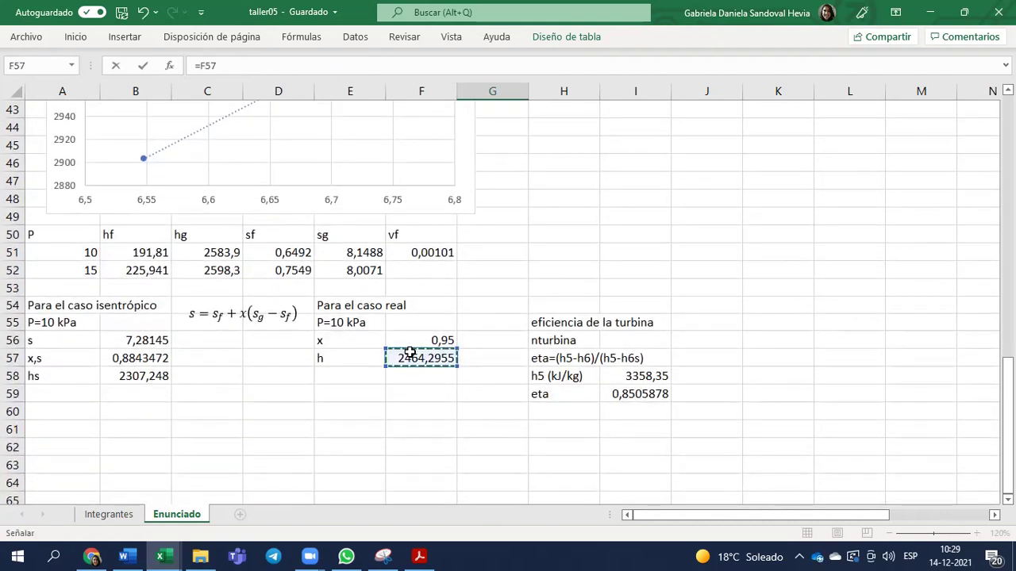
{"action": "key", "text": "Escape"}
{"action": "scroll", "coordinate": [410, 354], "scroll_direction": "up", "scroll_amount": 12}
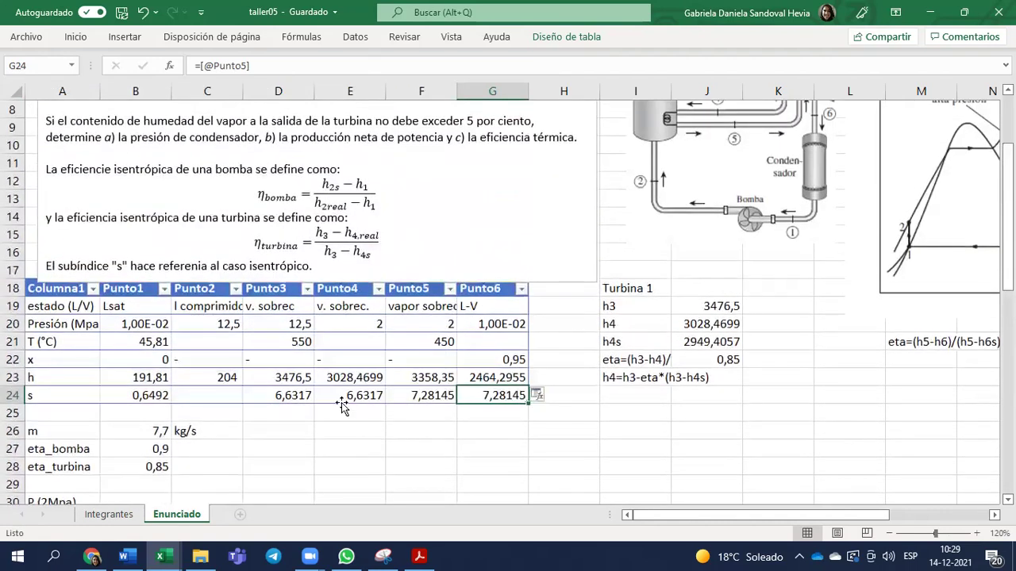
{"action": "left_click", "coordinate": [489, 342]}
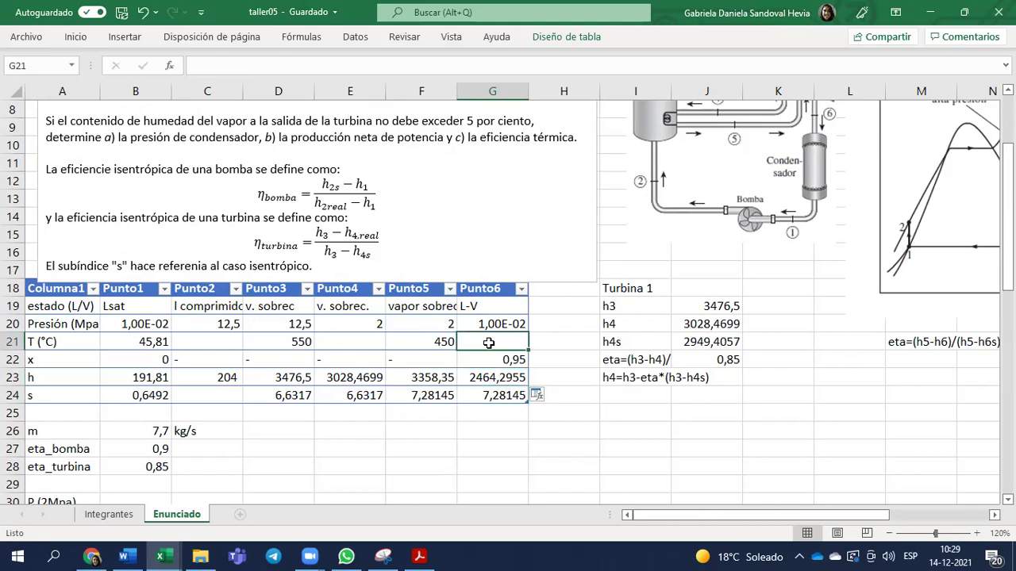
{"action": "key", "text": "F2"}
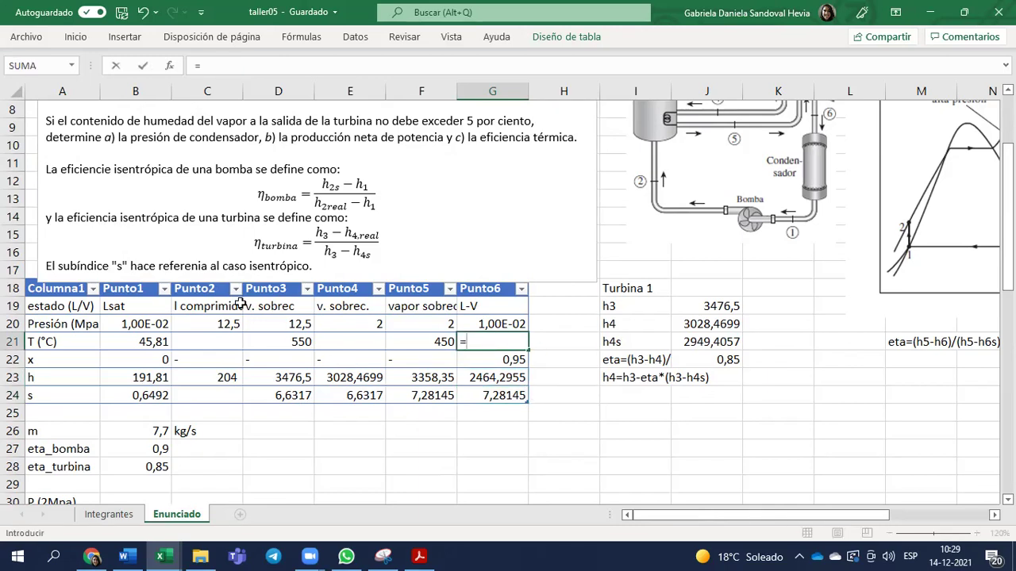
{"action": "left_click", "coordinate": [138, 341]}
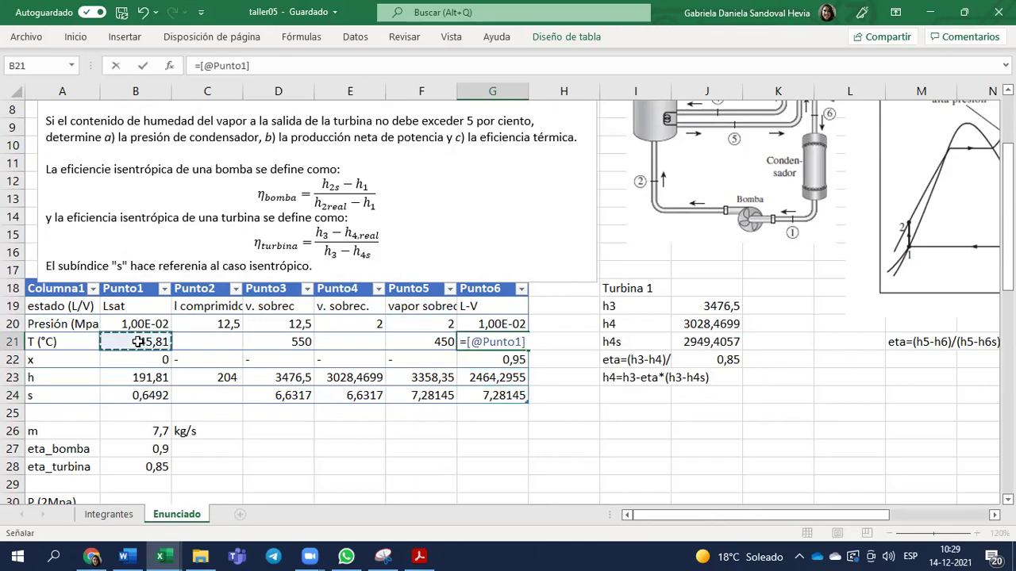
{"action": "key", "text": "Return"}
Step: Review the state table's pressure, temperature, quality and enthalpy rows against the problem statement and the T-s diagram
{"action": "left_click_drag", "start_coordinate": [849, 520], "coordinate": [948, 519]}
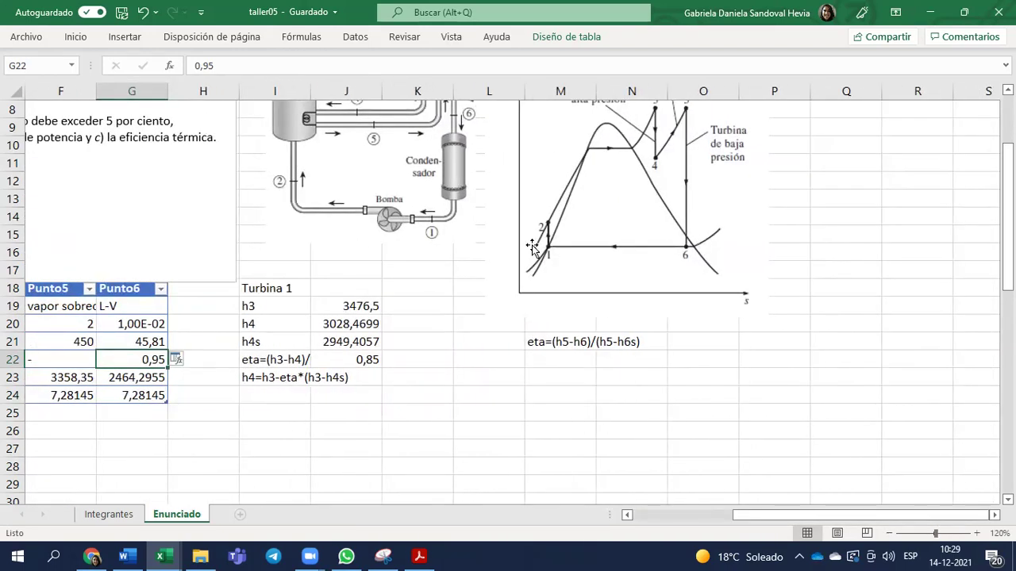
{"action": "scroll", "coordinate": [548, 255], "scroll_direction": "up", "scroll_amount": 1}
{"action": "scroll", "coordinate": [496, 120], "scroll_direction": "up", "scroll_amount": 3}
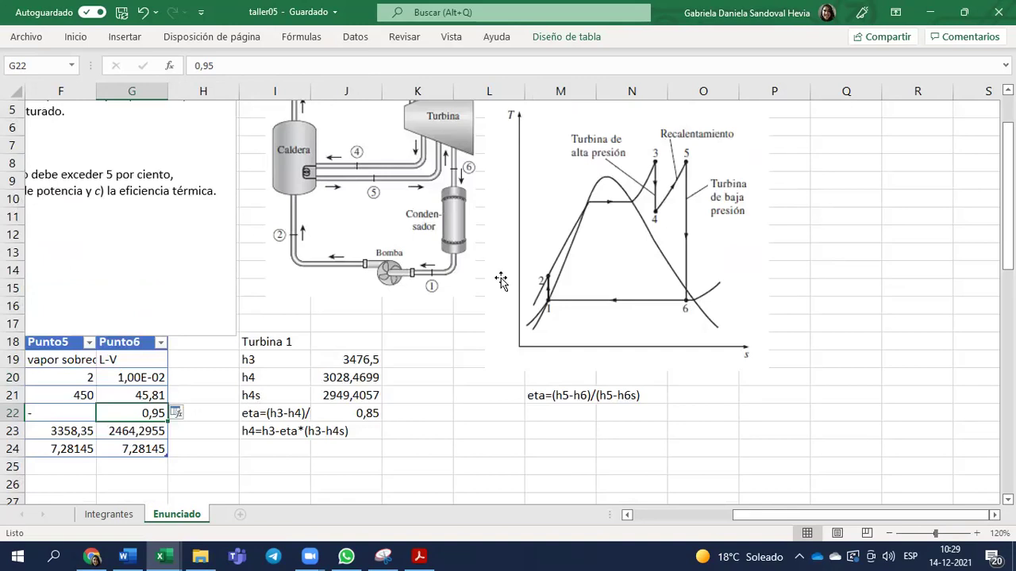
{"action": "left_click_drag", "start_coordinate": [873, 519], "coordinate": [773, 519]}
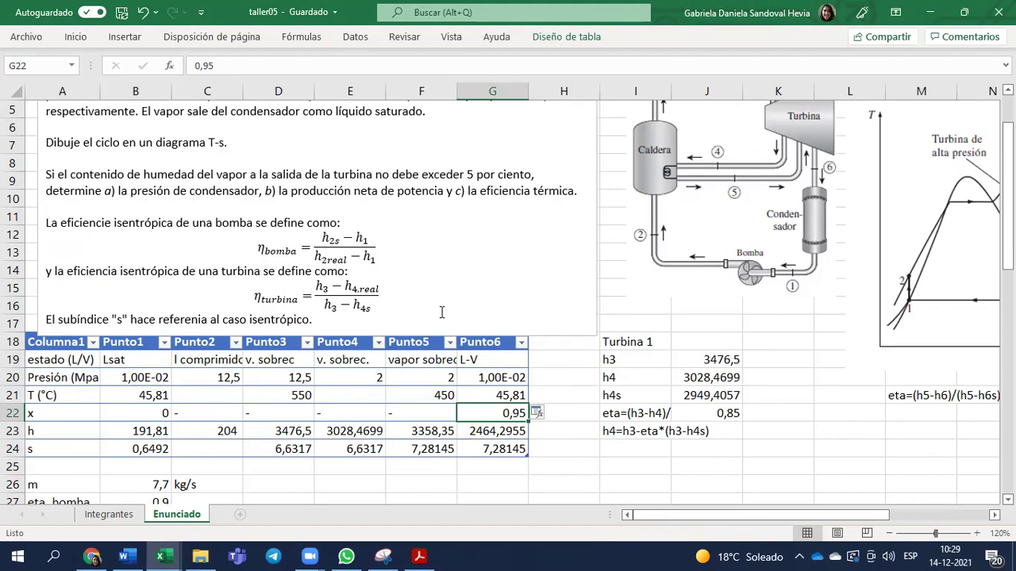
{"action": "scroll", "coordinate": [441, 311], "scroll_direction": "down", "scroll_amount": 1}
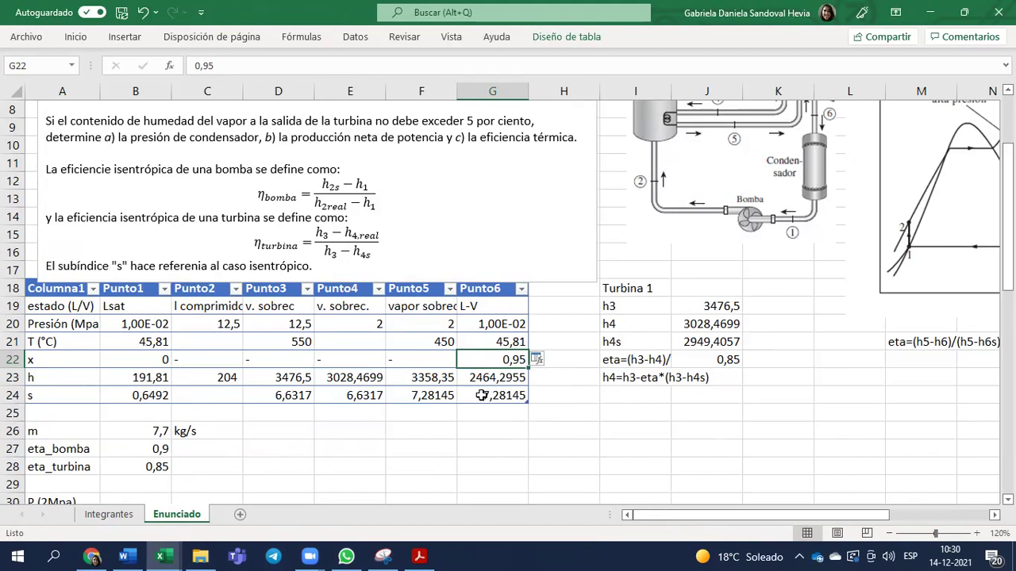
{"action": "scroll", "coordinate": [838, 374], "scroll_direction": "up", "scroll_amount": 2}
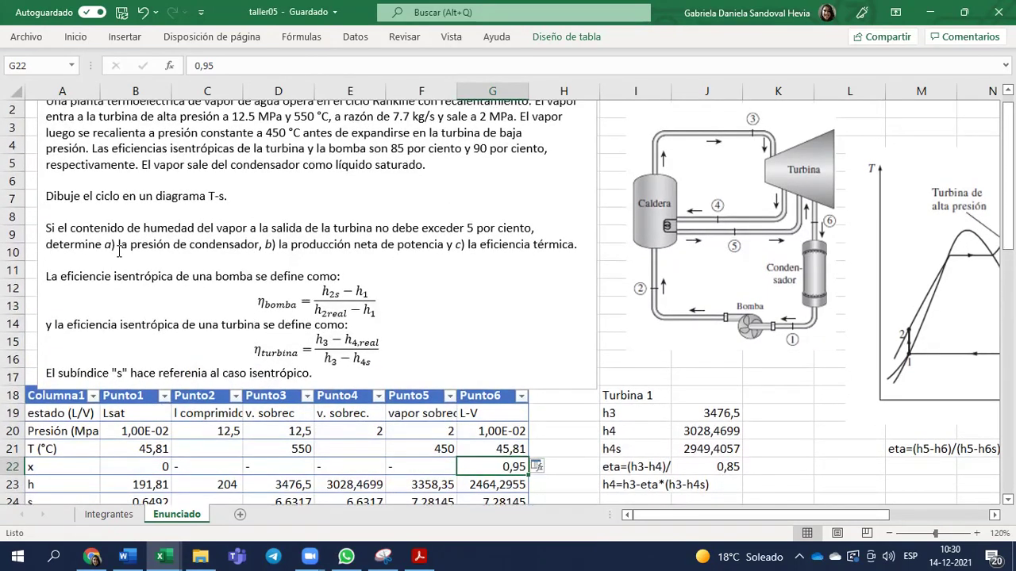
{"action": "scroll", "coordinate": [416, 335], "scroll_direction": "down", "scroll_amount": 2}
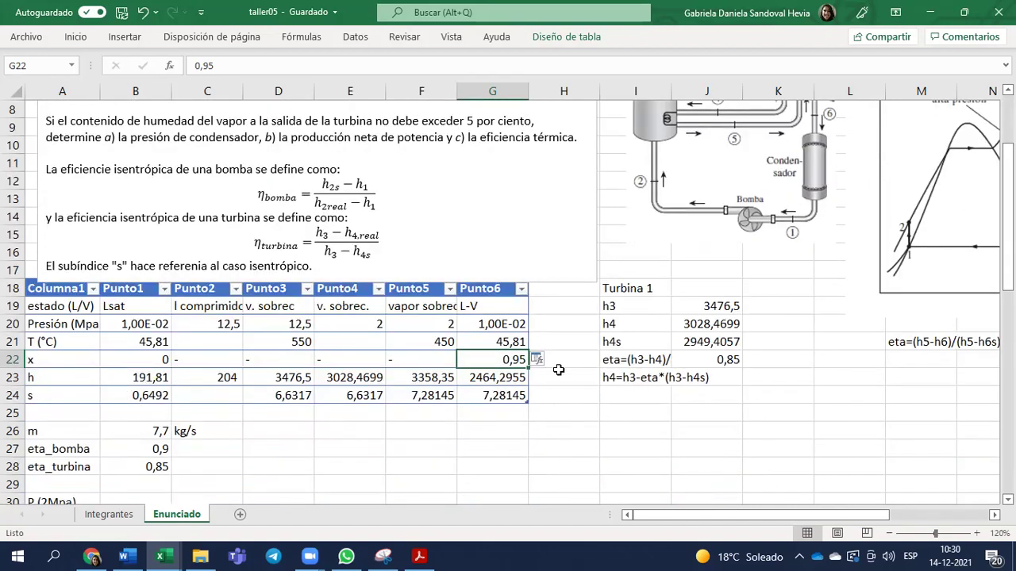
{"action": "left_click", "coordinate": [503, 380]}
{"action": "left_click_drag", "start_coordinate": [492, 379], "coordinate": [108, 380]}
{"action": "left_click", "coordinate": [25, 339]}
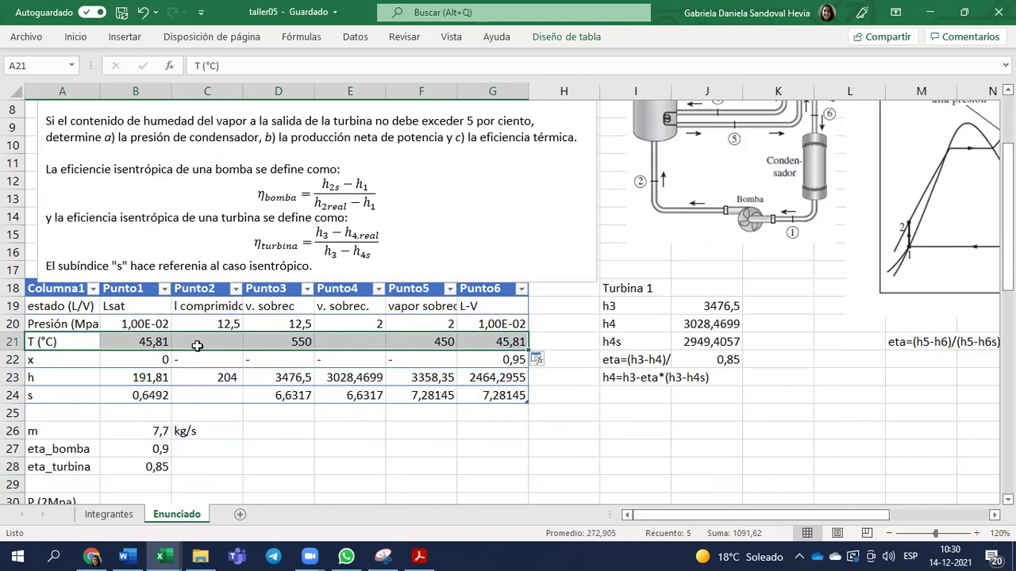
{"action": "left_click", "coordinate": [223, 349]}
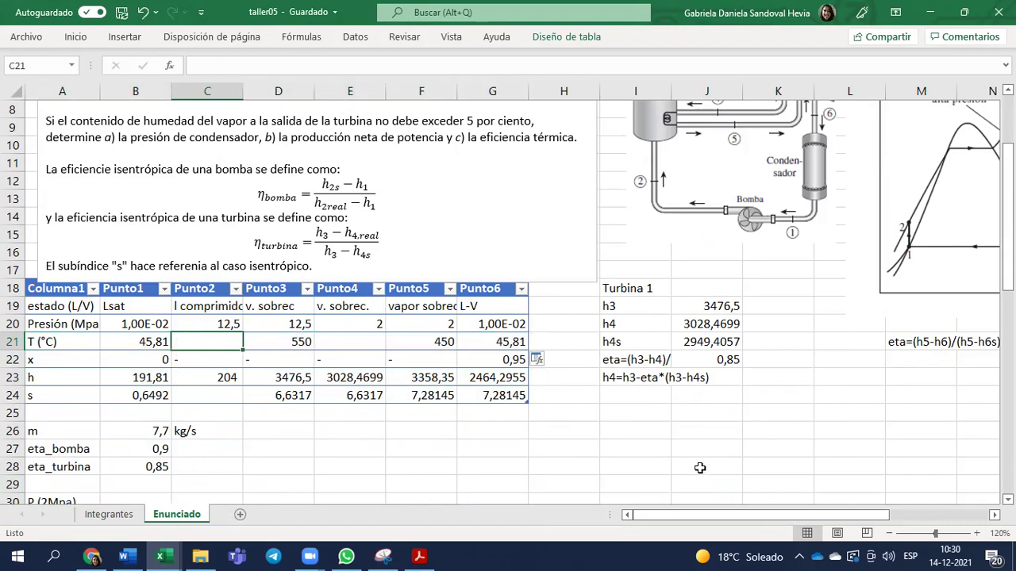
{"action": "left_click", "coordinate": [297, 346]}
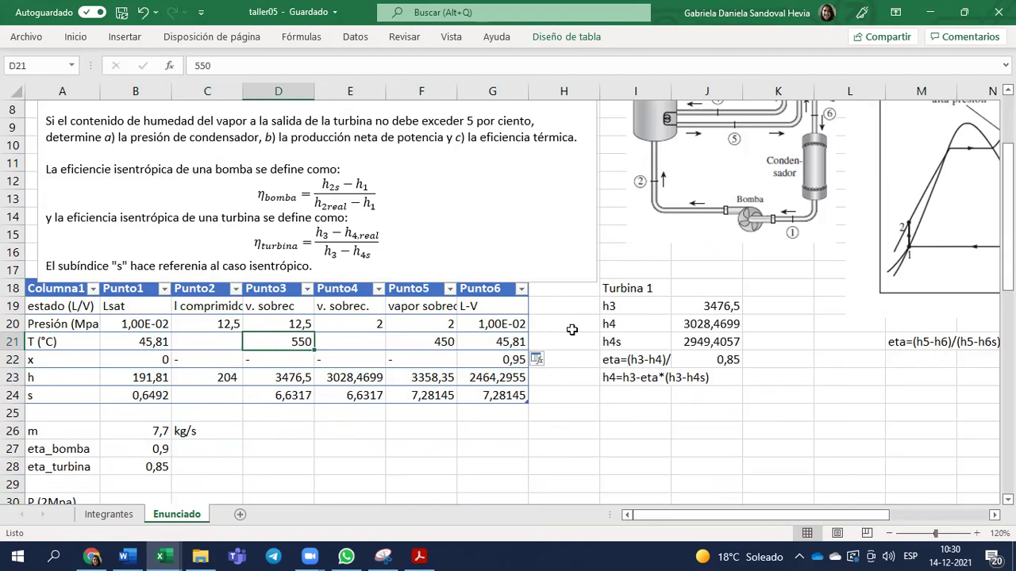
Step: Examine the requested net power and thermal efficiency in the problem statement, along with the plant schematic and cycle diagram
{"action": "scroll", "coordinate": [551, 182], "scroll_direction": "up", "scroll_amount": 1}
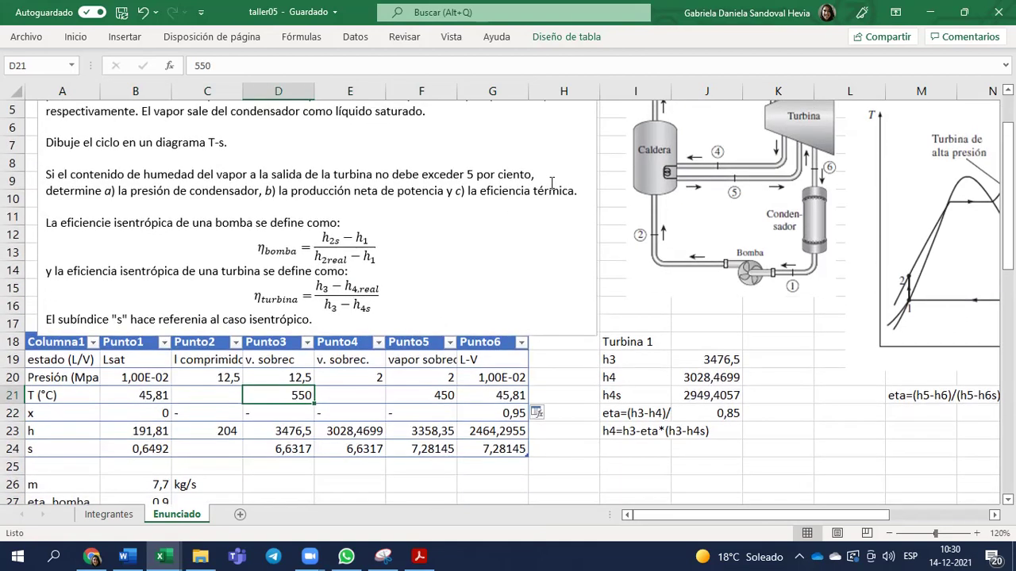
{"action": "left_click_drag", "start_coordinate": [469, 191], "coordinate": [576, 191]}
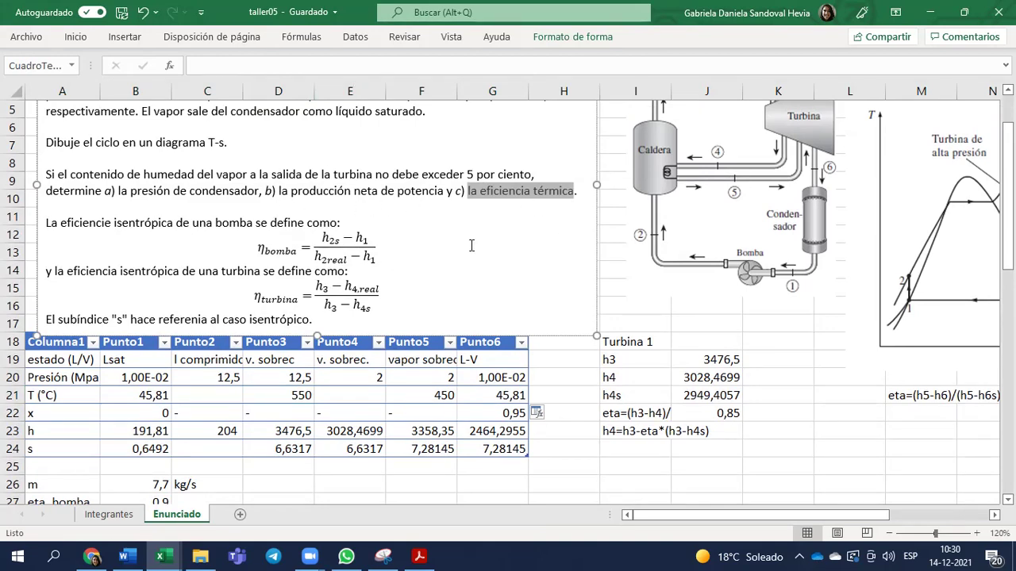
{"action": "scroll", "coordinate": [468, 245], "scroll_direction": "down", "scroll_amount": 2}
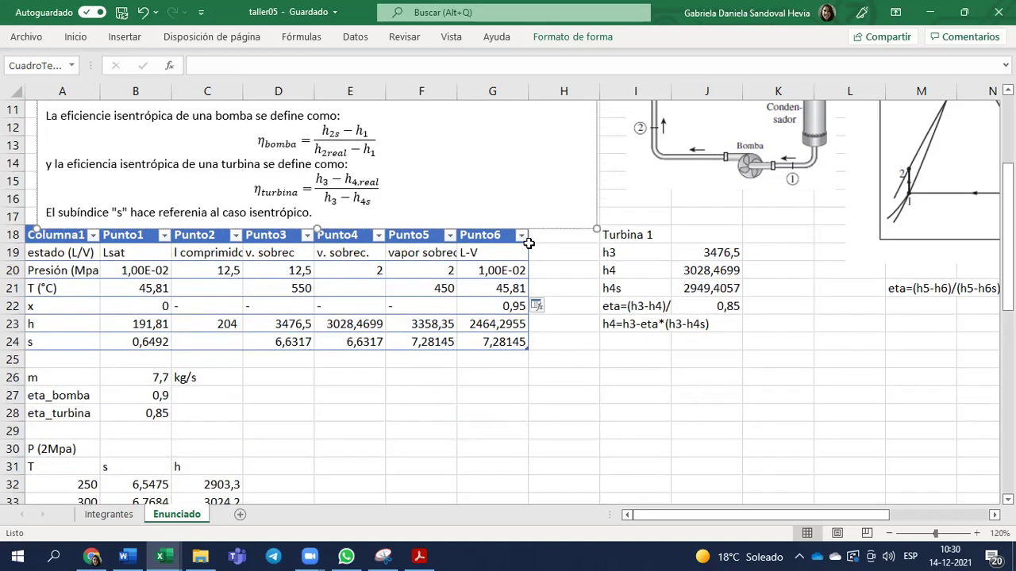
{"action": "scroll", "coordinate": [528, 242], "scroll_direction": "up", "scroll_amount": 3}
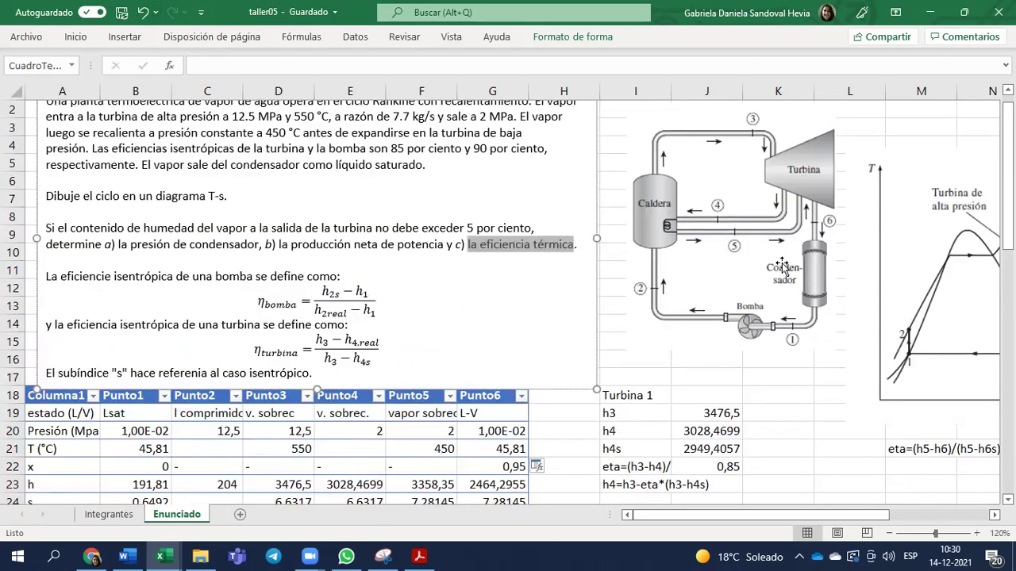
{"action": "left_click_drag", "start_coordinate": [775, 518], "coordinate": [874, 518]}
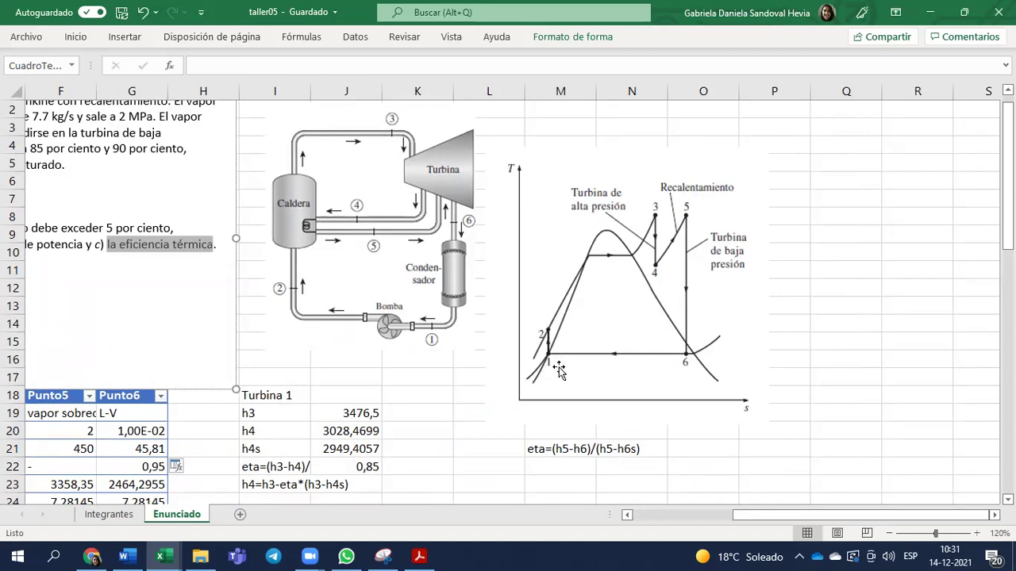
Step: Reposition the T-s diagram image slightly higher and closer to the plant schematic, above the eta=(h5-h6)/(h5-h6s) note
{"action": "left_click_drag", "start_coordinate": [659, 227], "coordinate": [662, 266]}
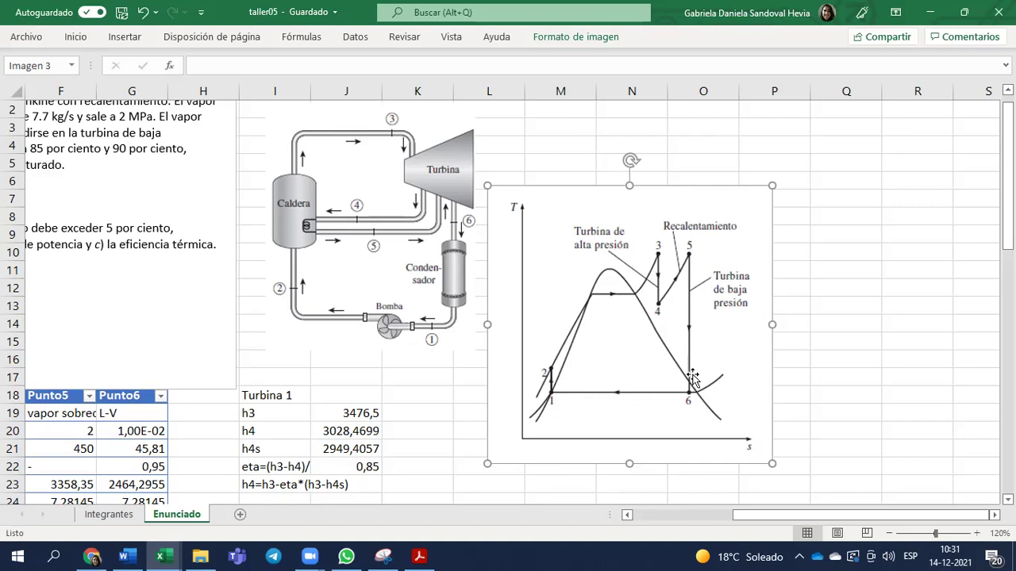
{"action": "left_click_drag", "start_coordinate": [744, 407], "coordinate": [732, 345]}
{"action": "left_click", "coordinate": [506, 468]}
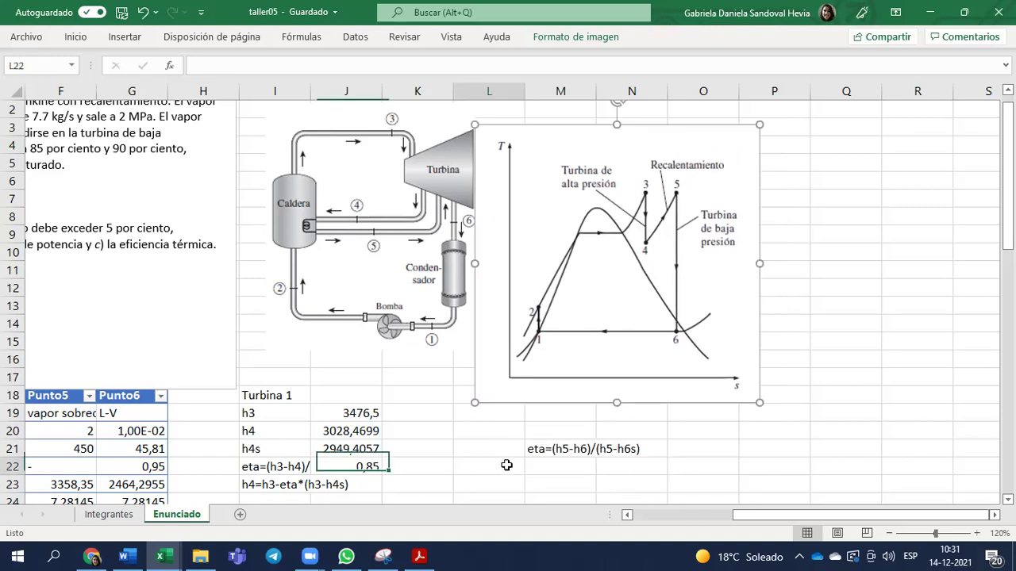
Step: Enter the label Wneto in cell Q5, beside the T-s diagram
{"action": "left_click", "coordinate": [807, 179]}
{"action": "left_click", "coordinate": [835, 164]}
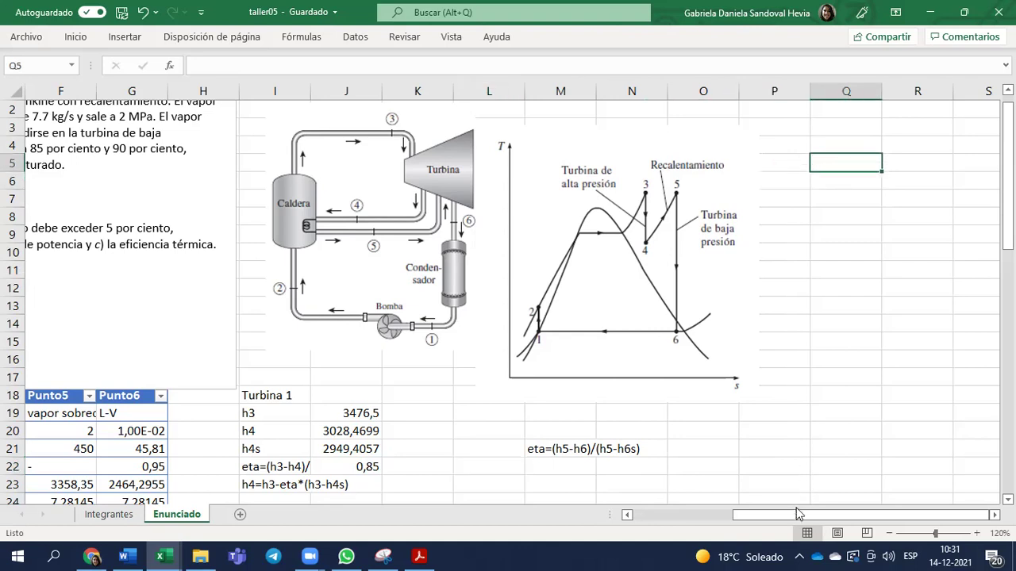
{"action": "type", "text": "Wneto"}
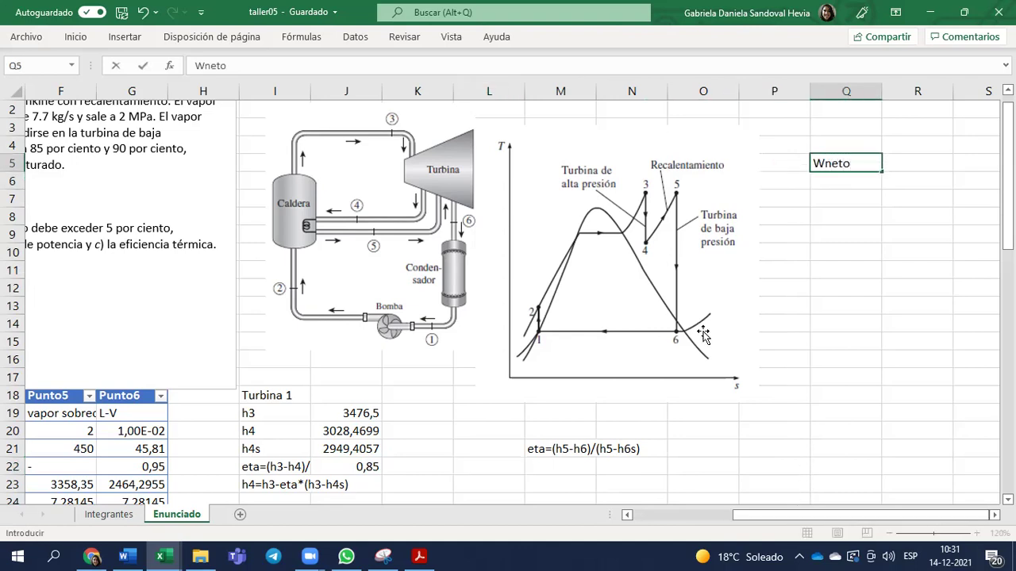
{"action": "key", "text": "Return"}
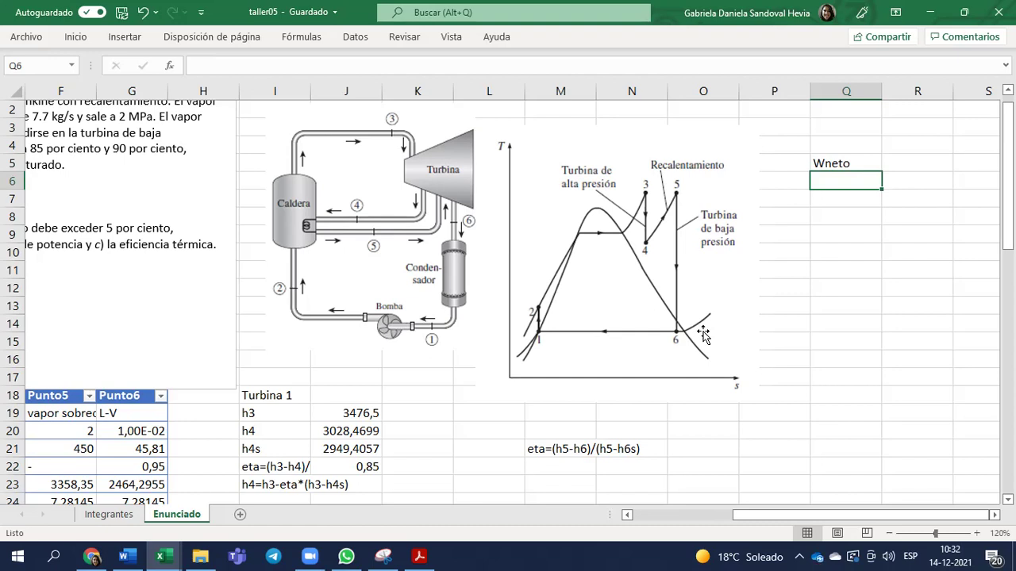
Step: Write the energy balance delta h=Q-W in cell Q3, above the Wneto label
{"action": "left_click", "coordinate": [857, 130]}
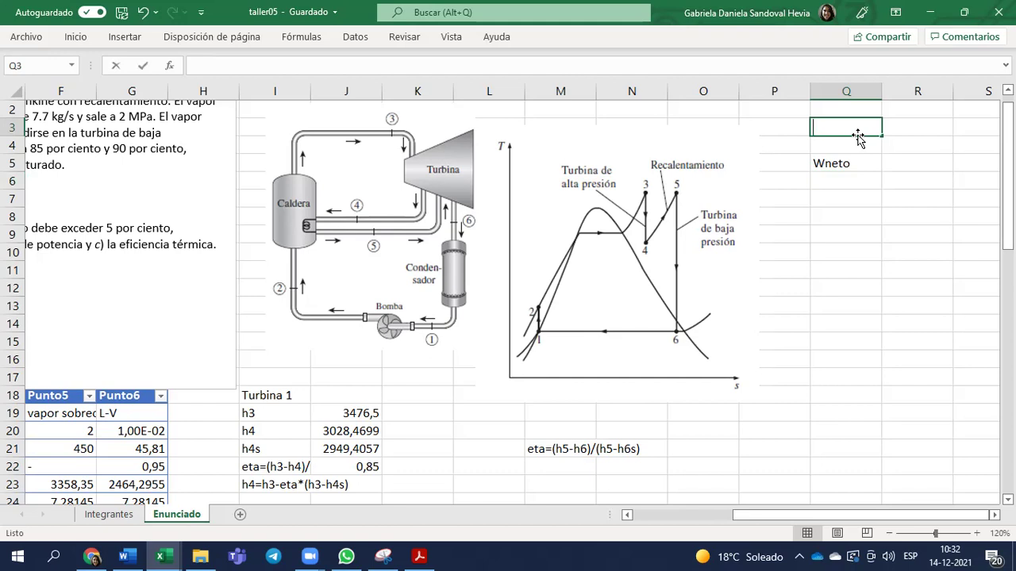
{"action": "type", "text": "delta h=Q-W"}
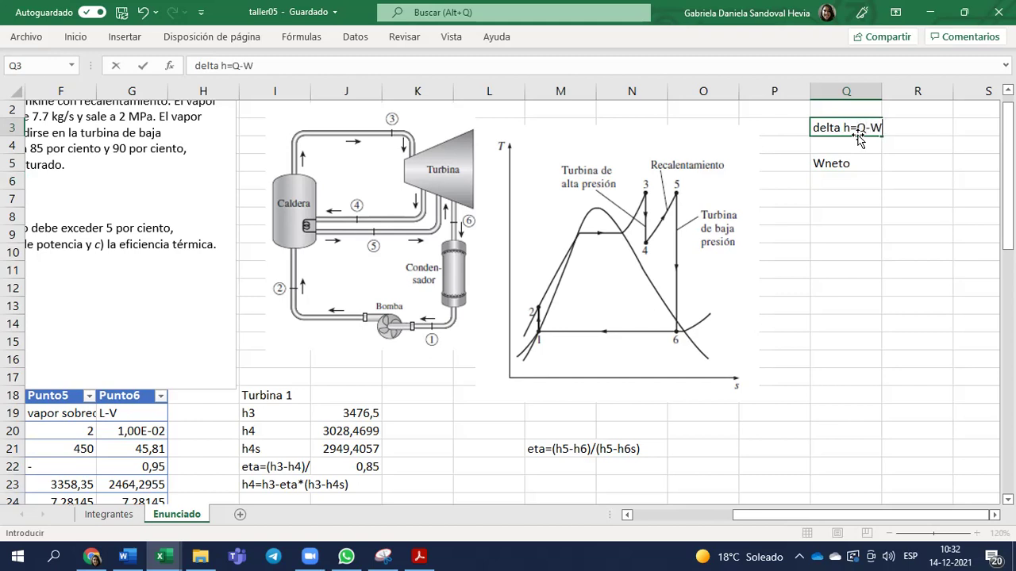
{"action": "key", "text": "Return"}
{"action": "key", "text": "Return"}
{"action": "key", "text": "Return"}
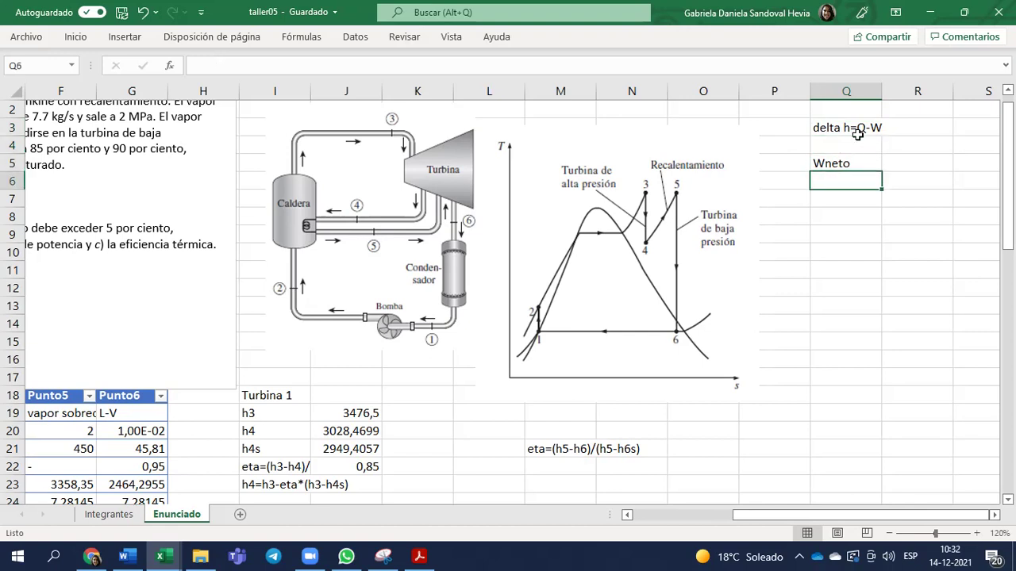
Step: Write the net work expression h3-h4+h5-h6-(h1-h2) as text in cell Q6, under the Wneto label
{"action": "type", "text": "j"}
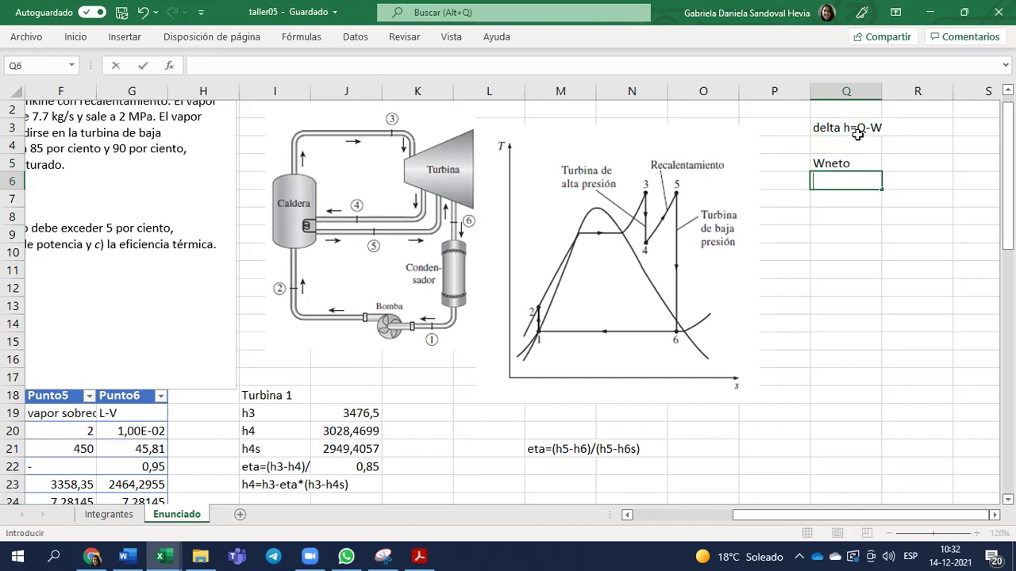
{"action": "type", "text": "3-h4+h5-h6-(h1_"}
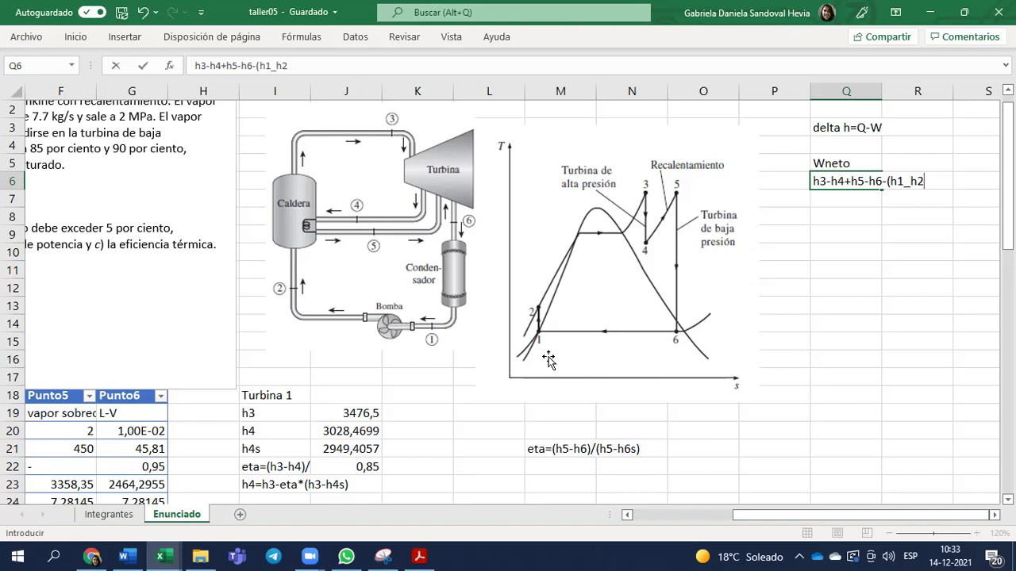
{"action": "type", "text": "h2)"}
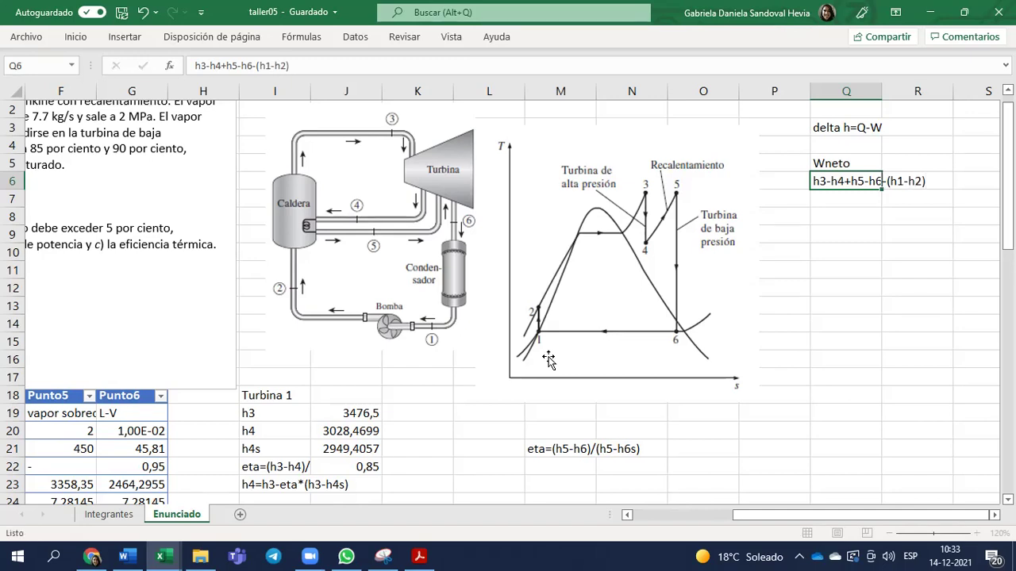
{"action": "key", "text": "Return"}
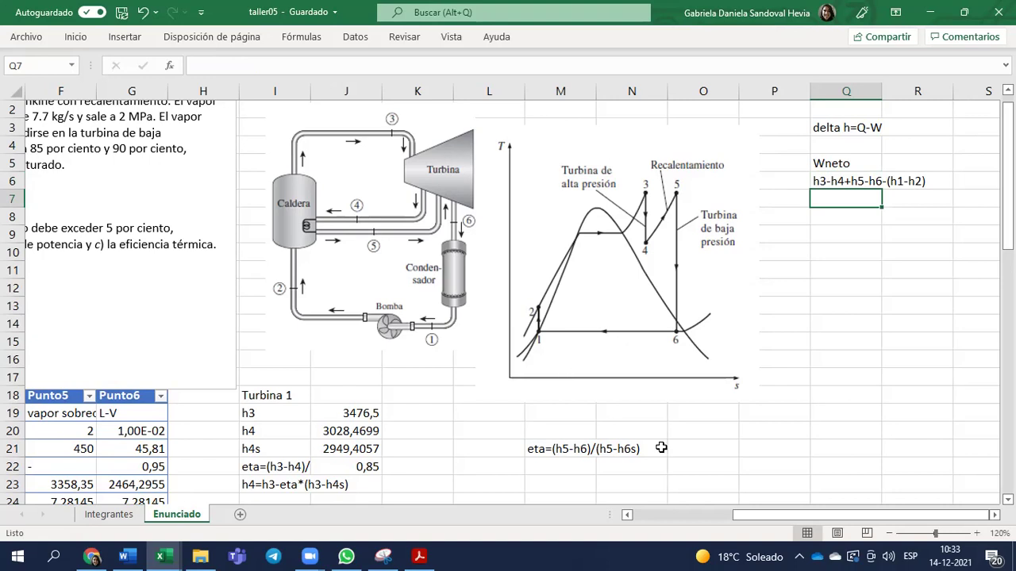
Step: Start the net work formula in Q7 with the high-pressure turbine enthalpy difference, =(D23-E23)+(
{"action": "type", "text": "=("}
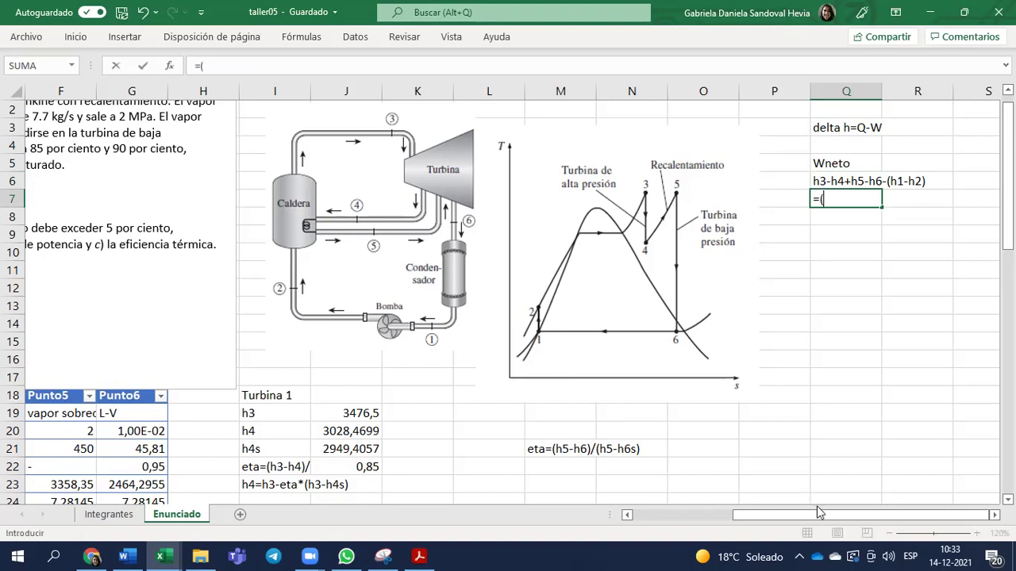
{"action": "left_click_drag", "start_coordinate": [784, 515], "coordinate": [512, 504]}
{"action": "scroll", "coordinate": [204, 372], "scroll_direction": "down", "scroll_amount": 2}
{"action": "scroll", "coordinate": [205, 371], "scroll_direction": "down", "scroll_amount": 1}
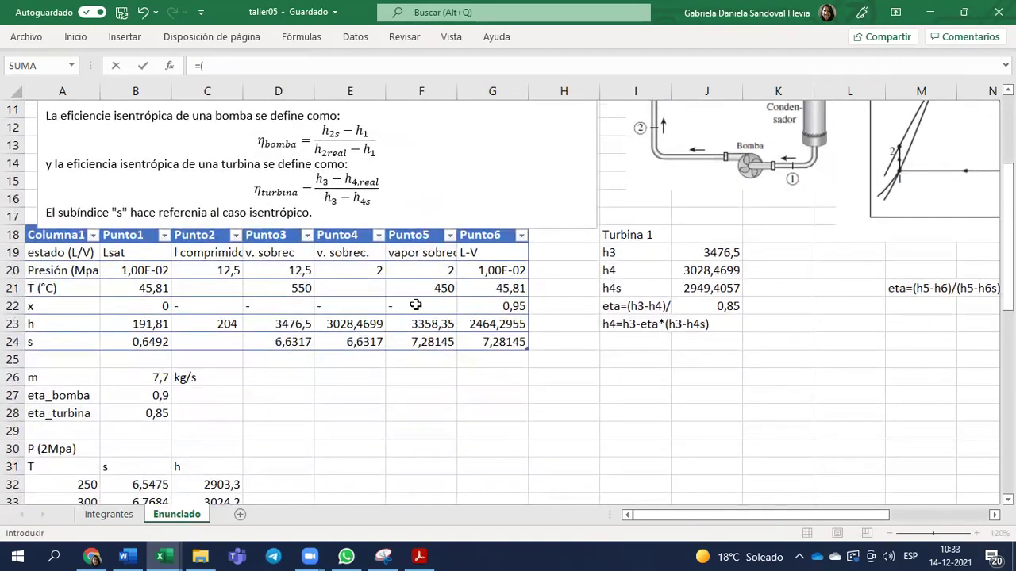
{"action": "left_click", "coordinate": [278, 324]}
{"action": "type", "text": "-"}
{"action": "left_click", "coordinate": [347, 327]}
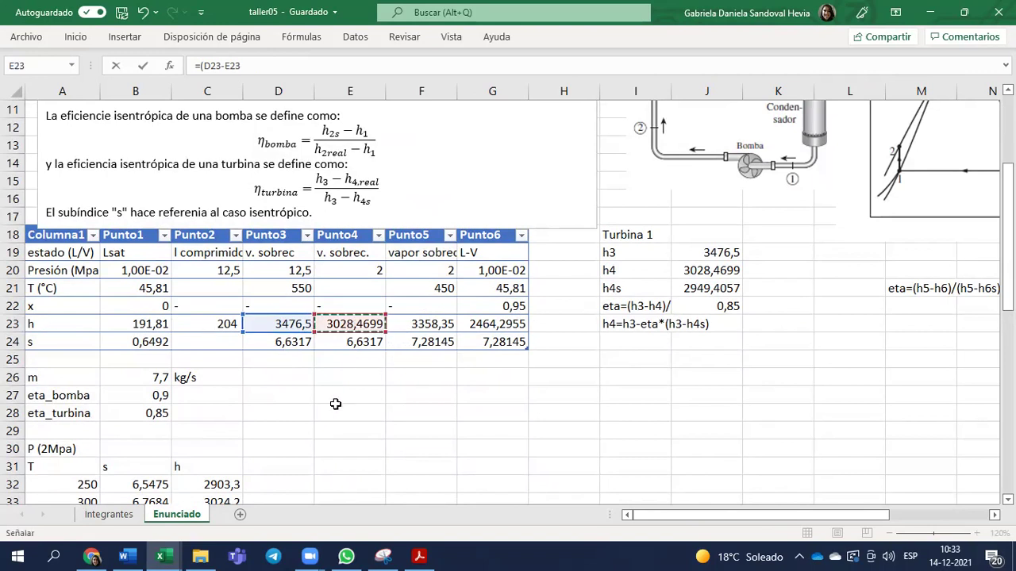
{"action": "type", "text": ")+("}
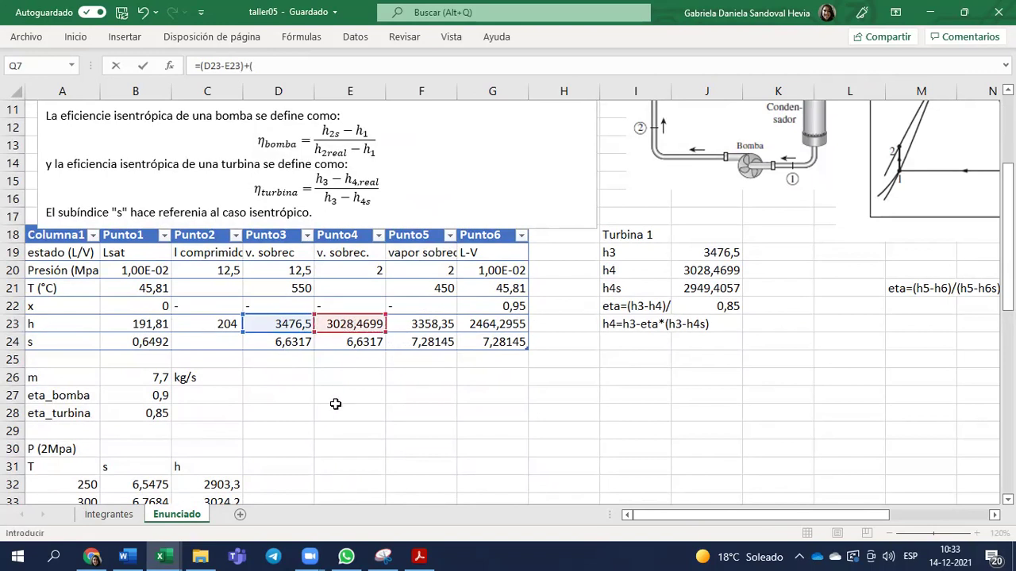
Step: Add the low-pressure turbine enthalpy difference, (F23-G23), to the net work formula in Q7
{"action": "scroll", "coordinate": [755, 410], "scroll_direction": "right", "scroll_amount": 5}
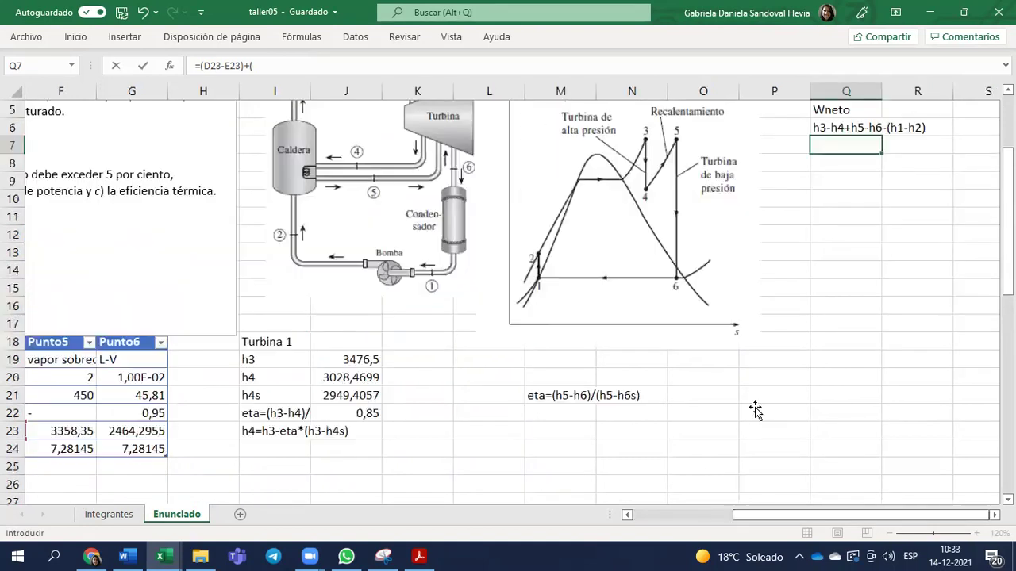
{"action": "scroll", "coordinate": [671, 238], "scroll_direction": "up", "scroll_amount": 3}
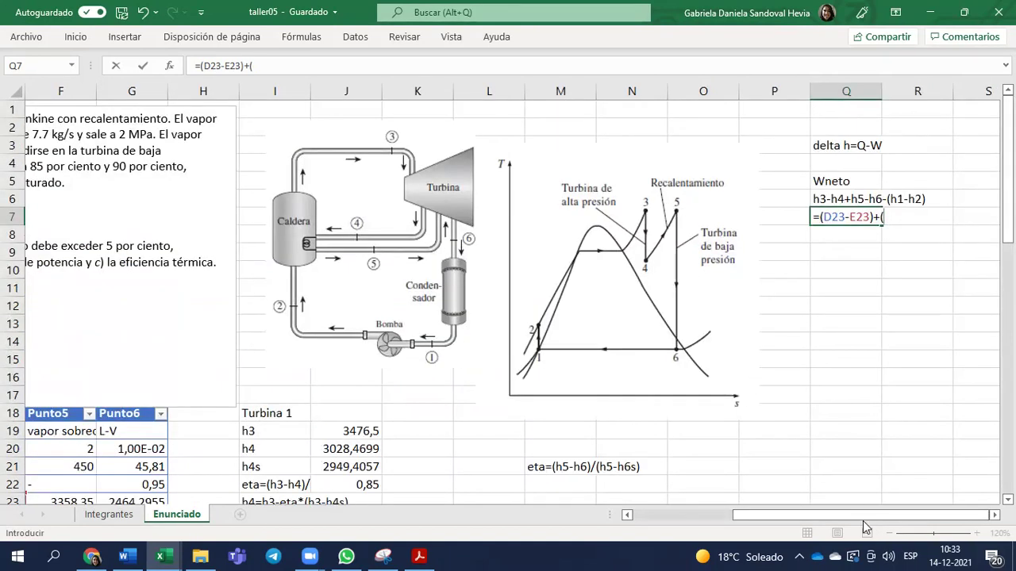
{"action": "scroll", "coordinate": [404, 414], "scroll_direction": "down", "scroll_amount": 3}
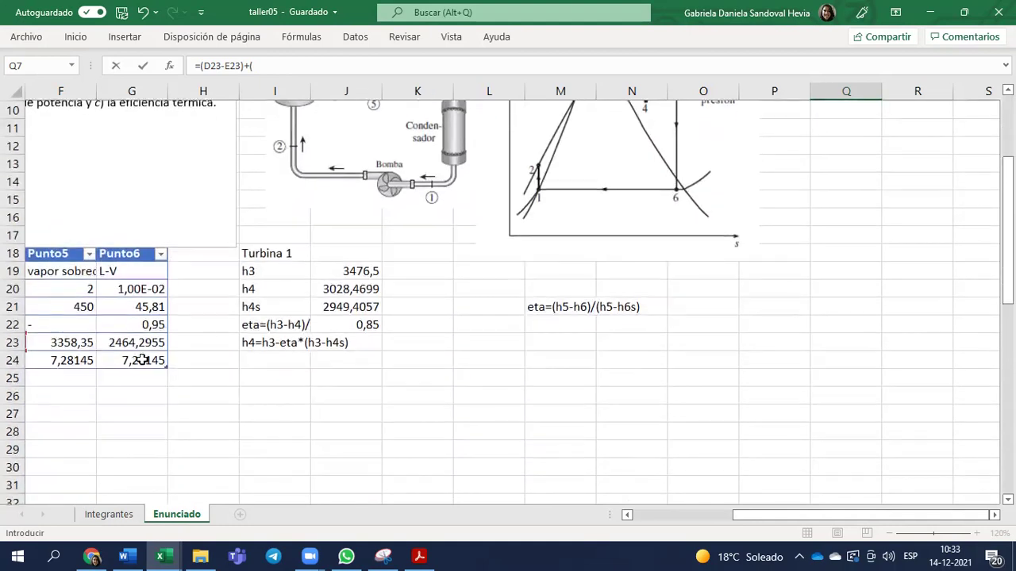
{"action": "left_click", "coordinate": [74, 342]}
{"action": "type", "text": "-"}
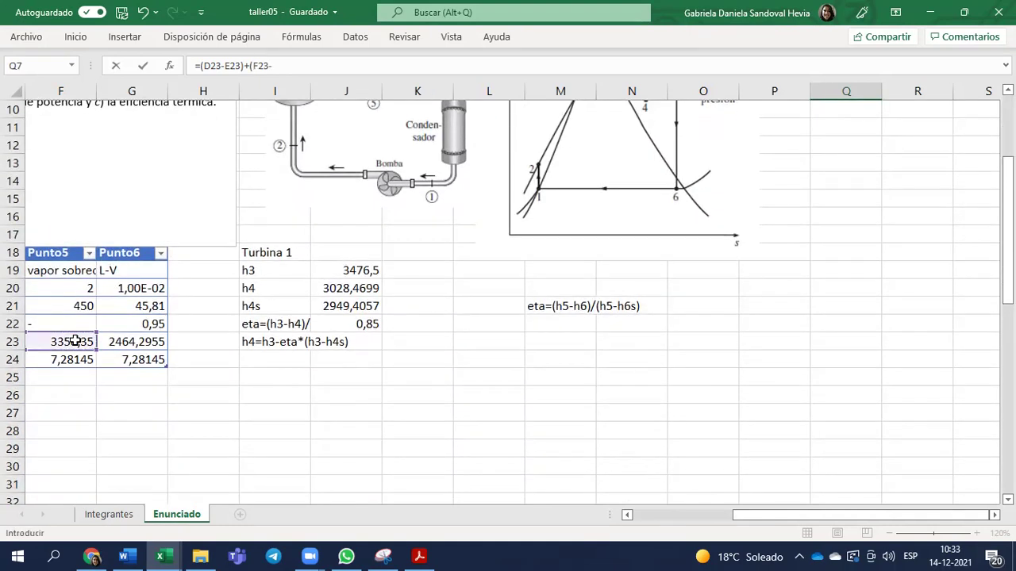
{"action": "left_click", "coordinate": [126, 341]}
{"action": "type", "text": ")"}
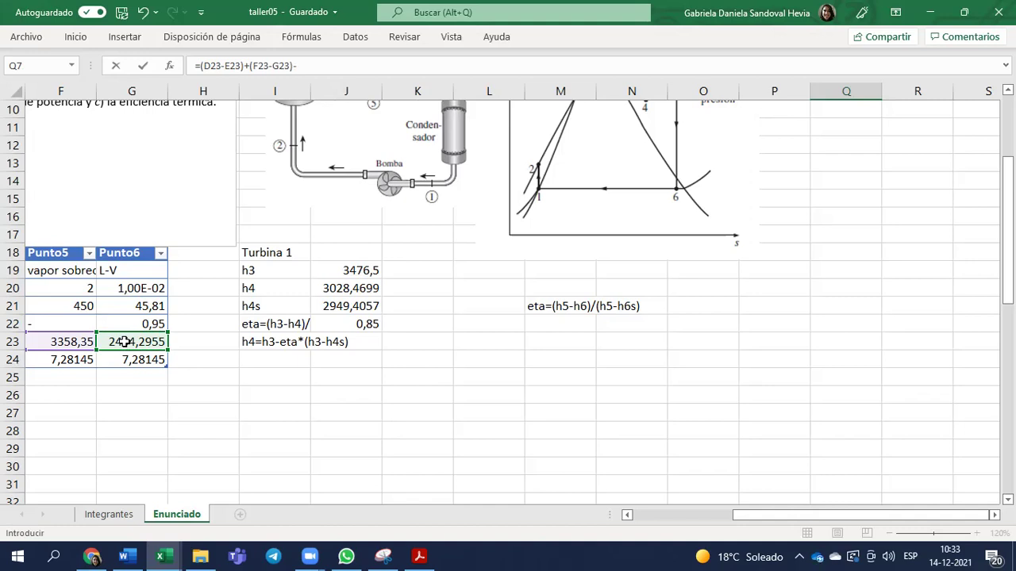
Step: Append the pump term -(B23-C23) to the net work formula in Q7
{"action": "type", "text": "-("}
{"action": "left_click_drag", "start_coordinate": [789, 512], "coordinate": [695, 515]}
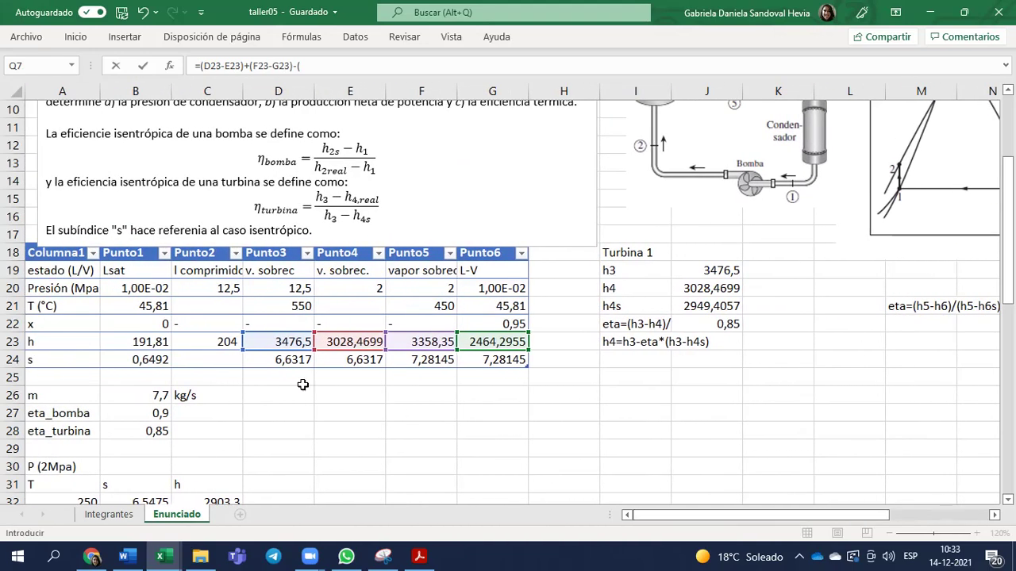
{"action": "left_click", "coordinate": [130, 343]}
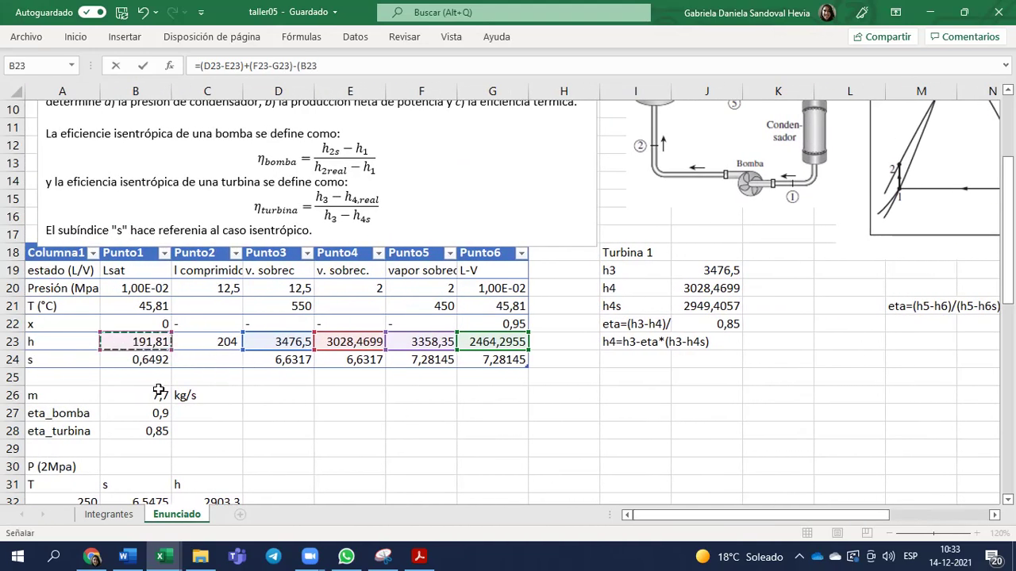
{"action": "type", "text": "-"}
{"action": "left_click", "coordinate": [212, 337]}
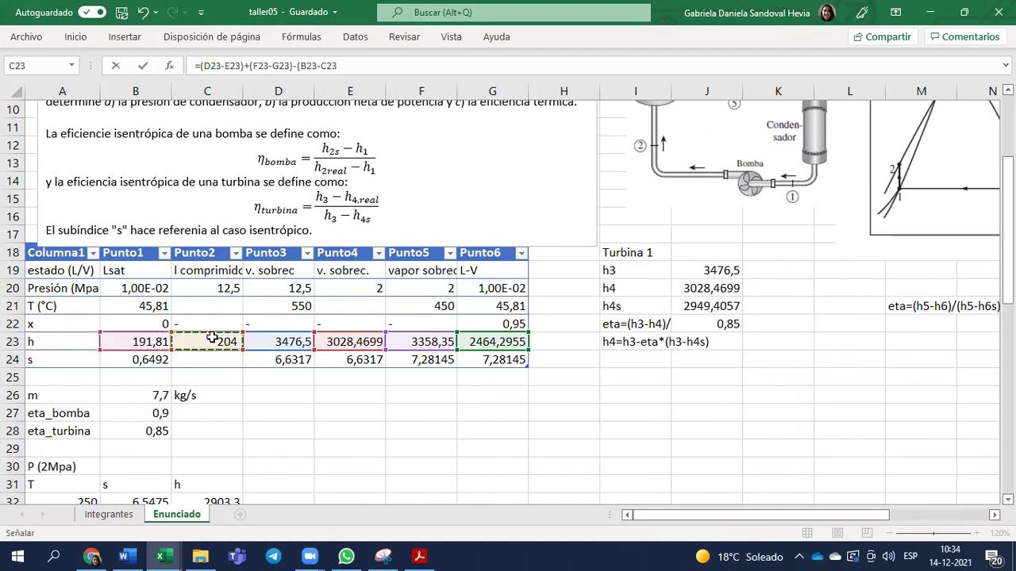
{"action": "type", "text": ")"}
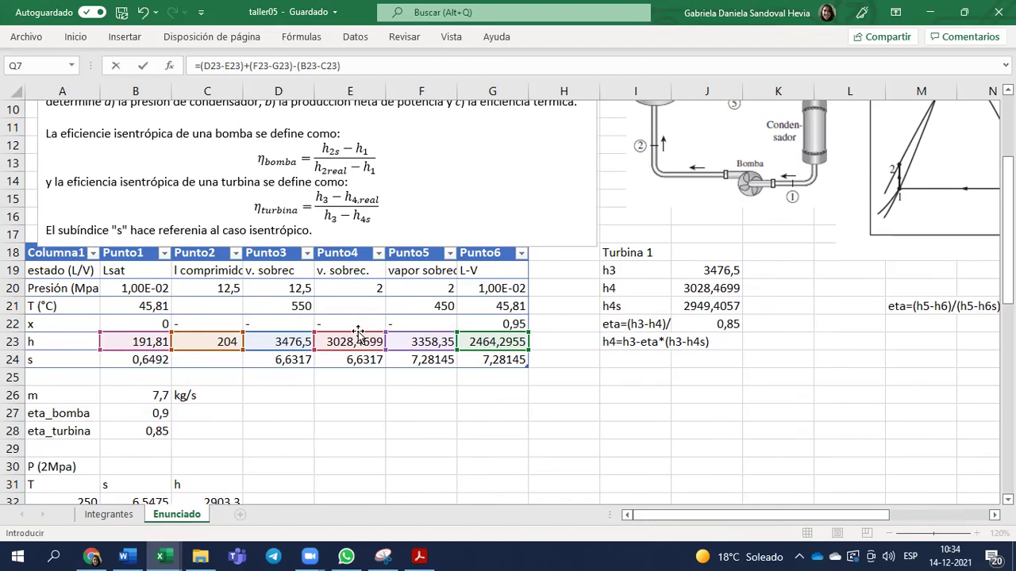
Step: Change the sign before the pump term (B23-C23) to plus and enter the formula in Q7
{"action": "left_click", "coordinate": [298, 63]}
{"action": "type", "text": "+"}
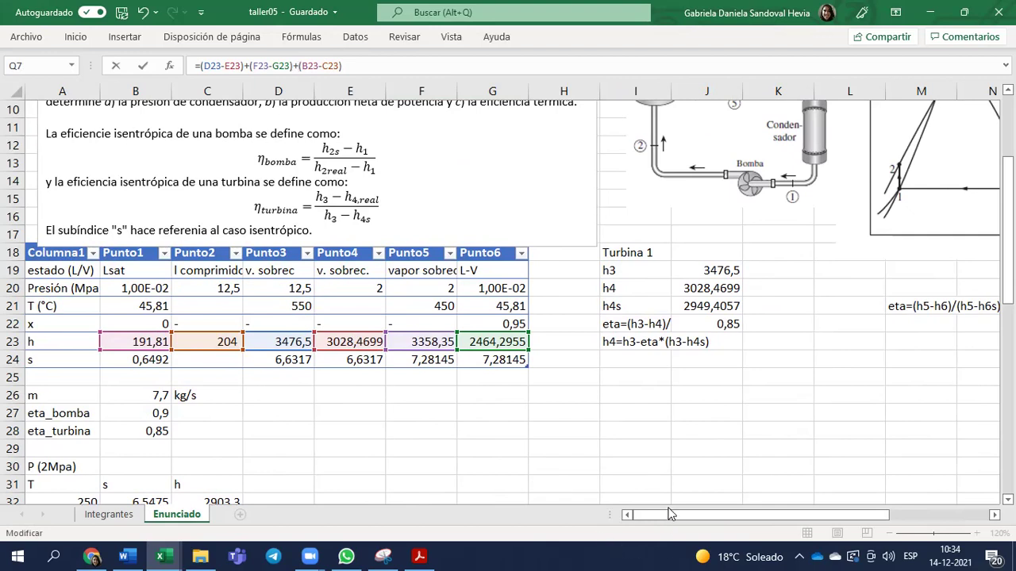
{"action": "key", "text": "Return"}
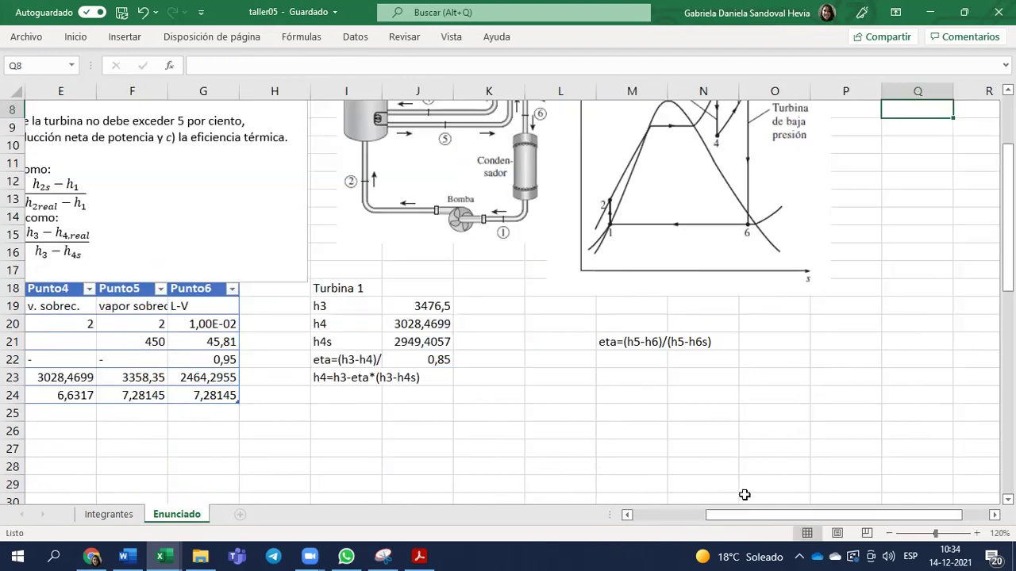
Step: Correct the net work expression text in Q6 to h3-h4+h5-h6+(h1-h2)
{"action": "scroll", "coordinate": [941, 454], "scroll_direction": "up", "scroll_amount": 3}
{"action": "left_click", "coordinate": [930, 200]}
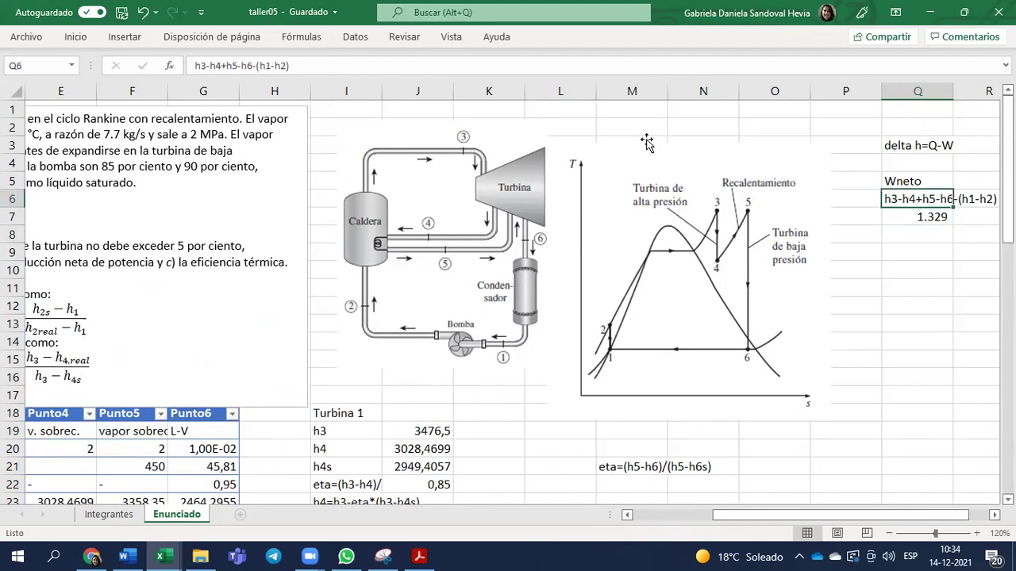
{"action": "left_click", "coordinate": [254, 65]}
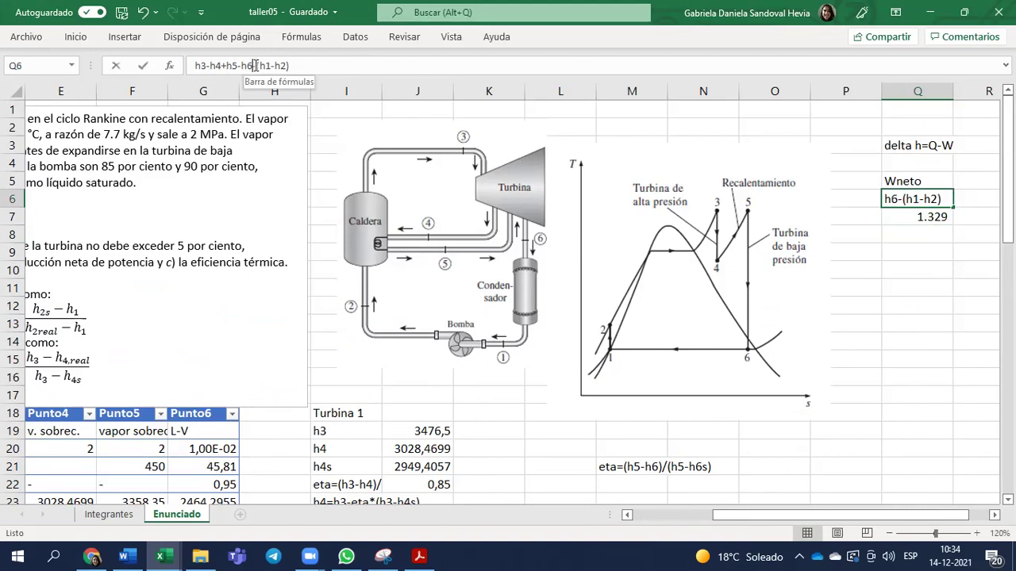
{"action": "key", "text": "Delete"}
{"action": "type", "text": "+"}
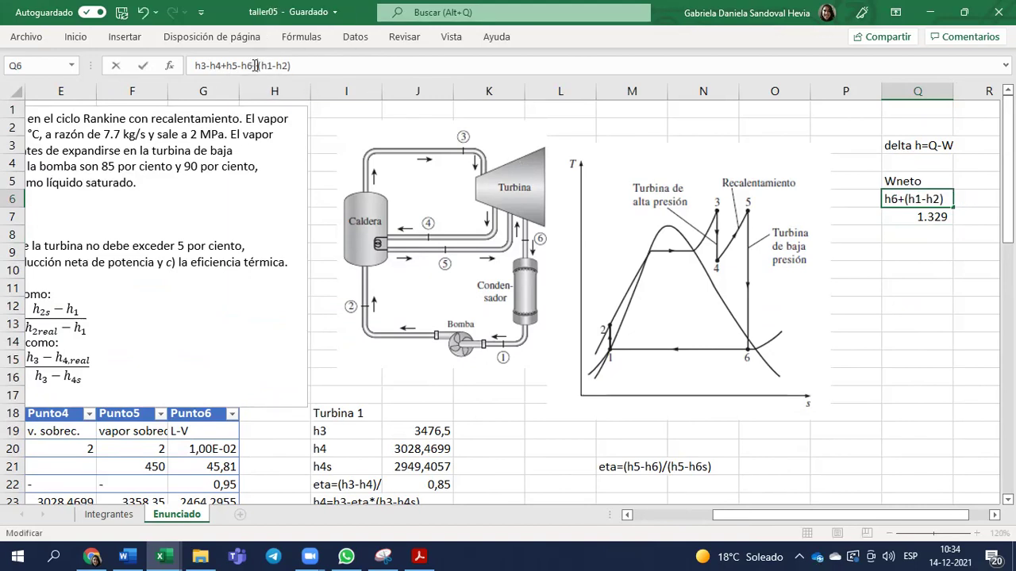
{"action": "left_click", "coordinate": [751, 388]}
{"action": "left_click_drag", "start_coordinate": [857, 516], "coordinate": [879, 516]}
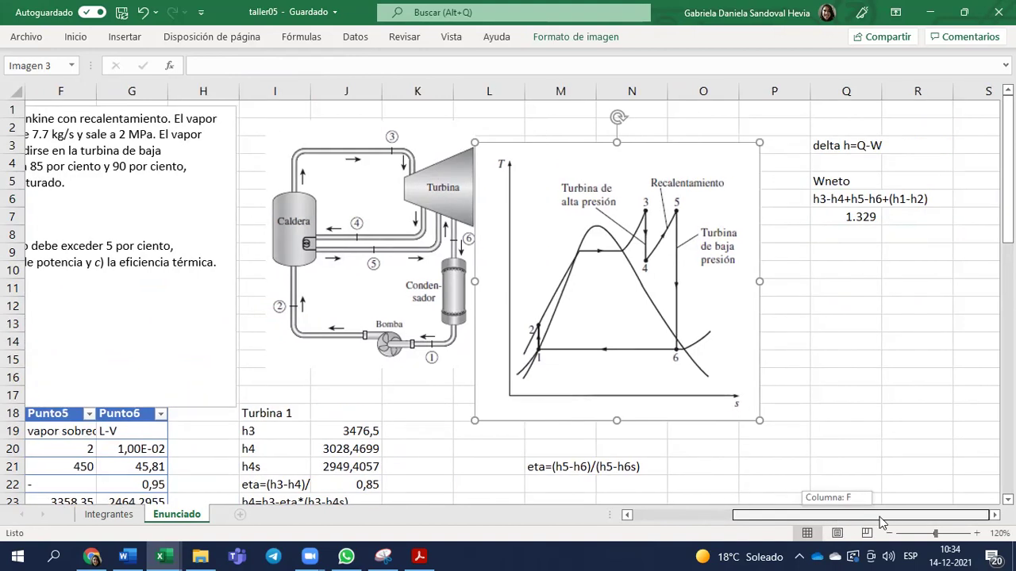
Step: Enter the unit kJ/kg in R7, beside the net work result
{"action": "left_click", "coordinate": [833, 215]}
{"action": "key", "text": "Up"}
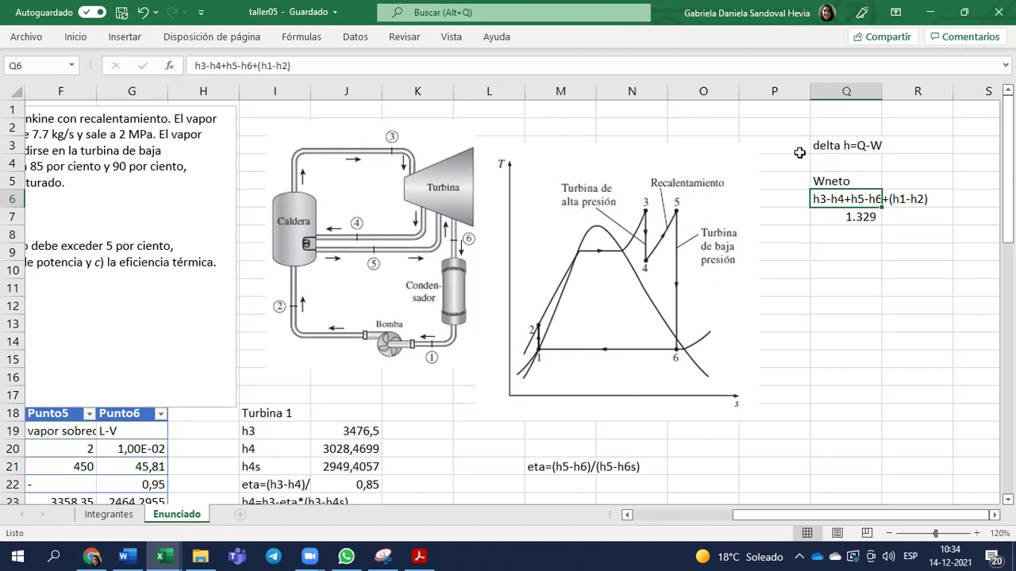
{"action": "left_click", "coordinate": [866, 147]}
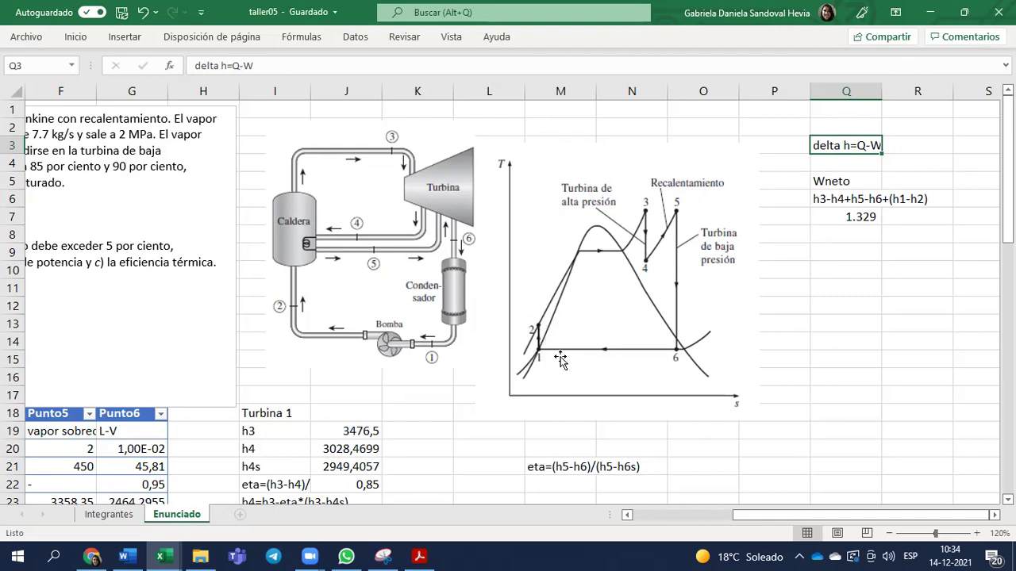
{"action": "left_click", "coordinate": [826, 215]}
{"action": "left_click", "coordinate": [902, 216]}
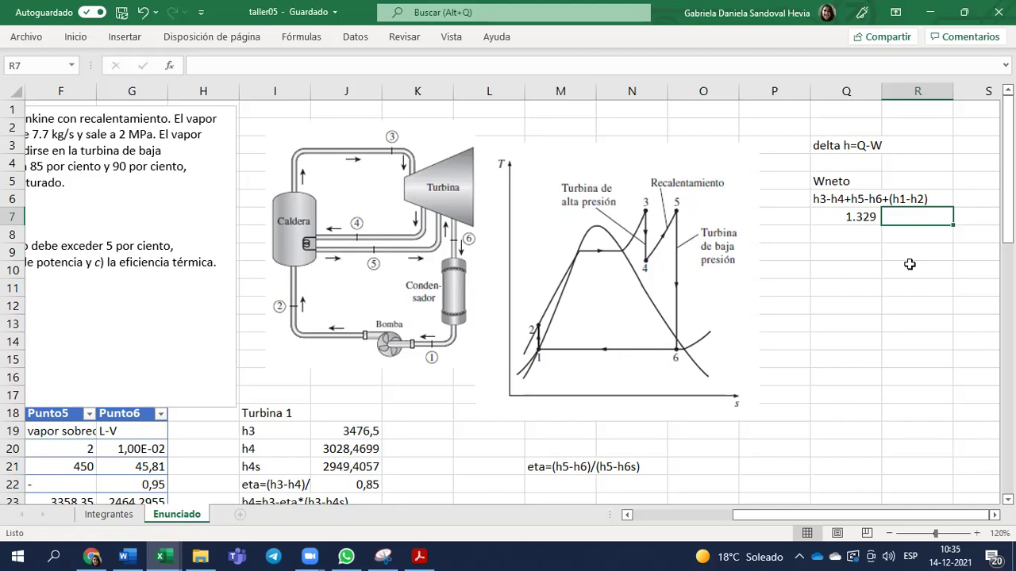
{"action": "type", "text": "kJ/kg"}
{"action": "key", "text": "Return"}
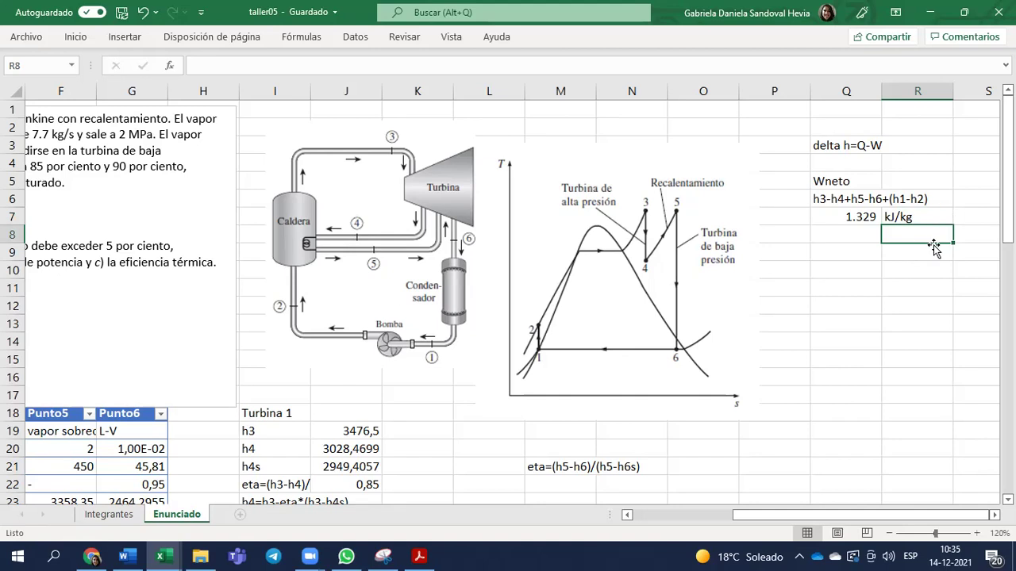
Step: Record the mass flow in row 8 with label m in Q8, 7,7 in R8 and Kg/s in S8
{"action": "key", "text": "Left"}
{"action": "type", "text": "m"}
{"action": "key", "text": "Right"}
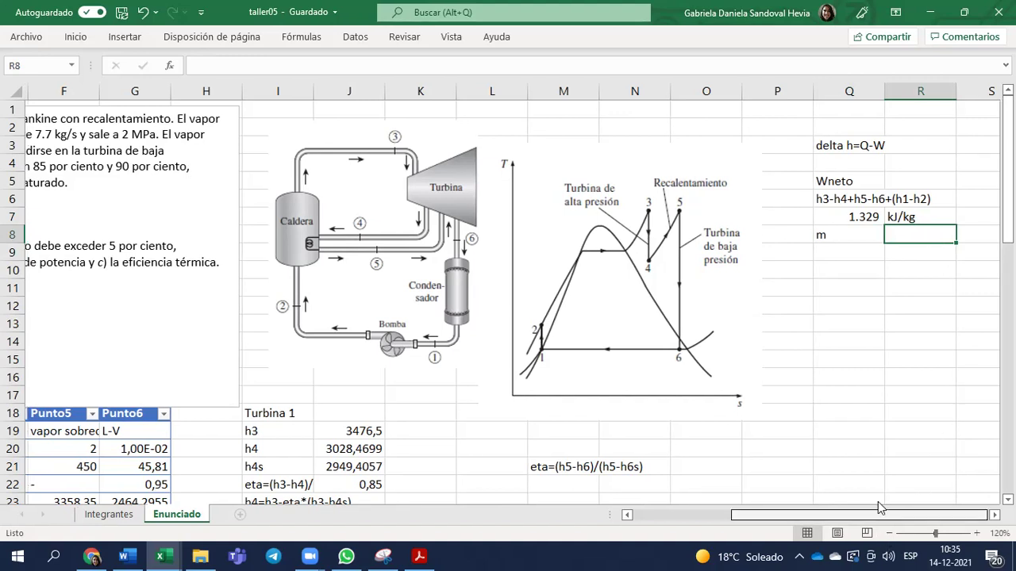
{"action": "scroll", "coordinate": [918, 499], "scroll_direction": "left", "scroll_amount": 5}
{"action": "scroll", "coordinate": [918, 499], "scroll_direction": "right", "scroll_amount": 5}
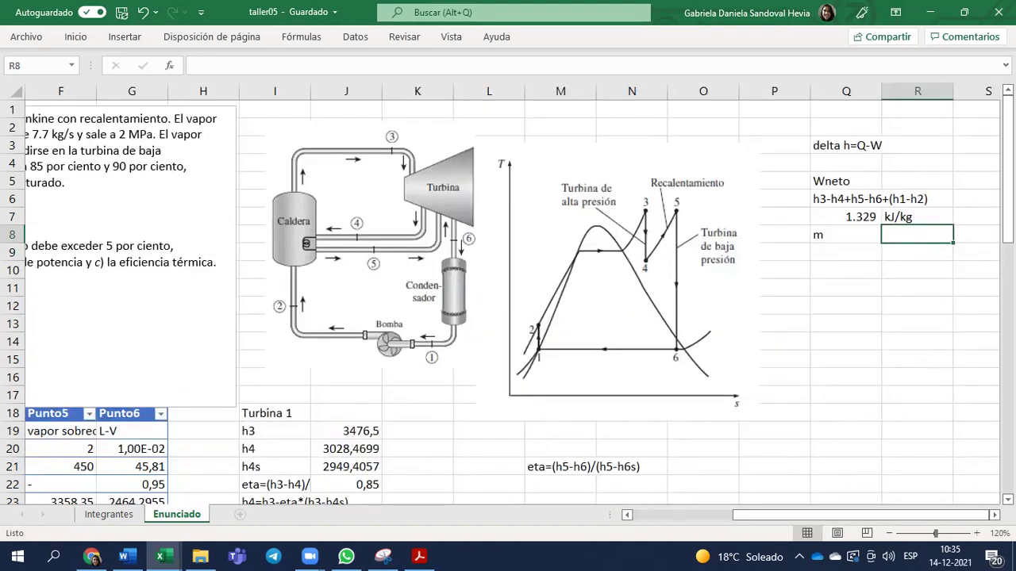
{"action": "type", "text": "7,7"}
{"action": "key", "text": "Tab"}
{"action": "type", "text": "Kg/s"}
{"action": "key", "text": "Return"}
Step: Label Q9 as Wneto and calculate the net power in R9 with =Q7*R8
{"action": "type", "text": "Wneto"}
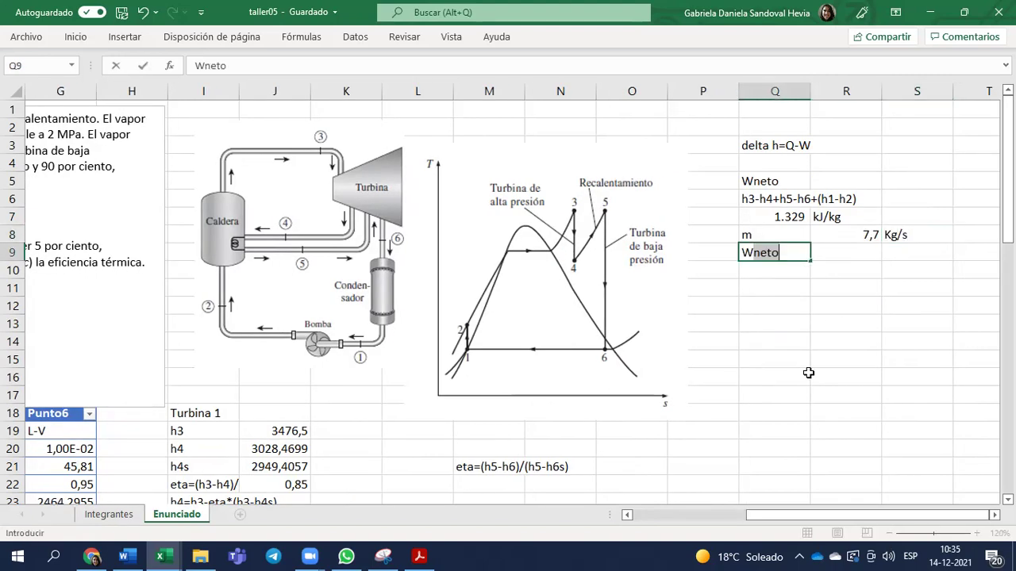
{"action": "key", "text": "Tab"}
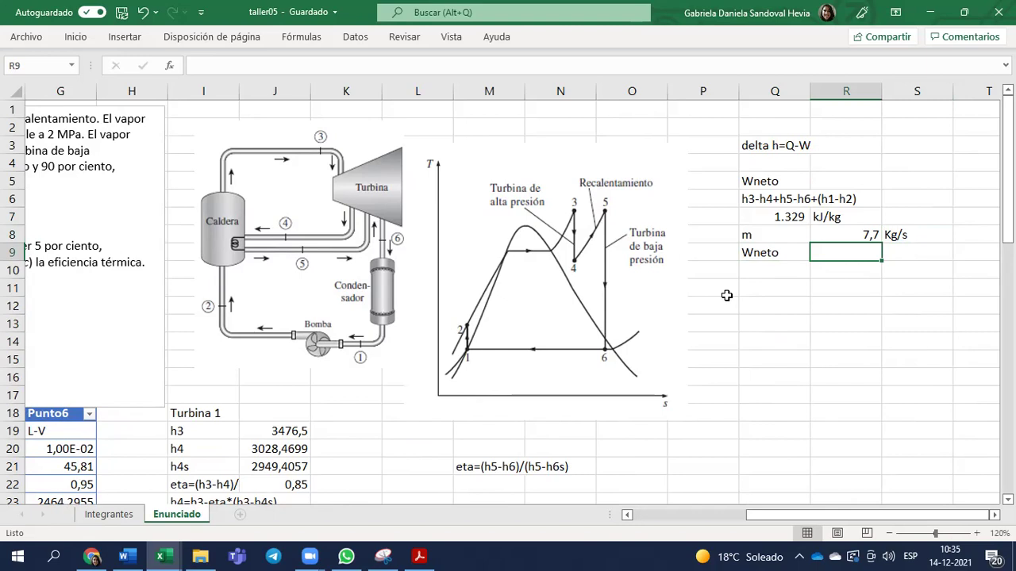
{"action": "type", "text": "="}
{"action": "key", "text": "Up"}
{"action": "key", "text": "Up"}
{"action": "key", "text": "Left"}
{"action": "type", "text": "*"}
{"action": "key", "text": "Up"}
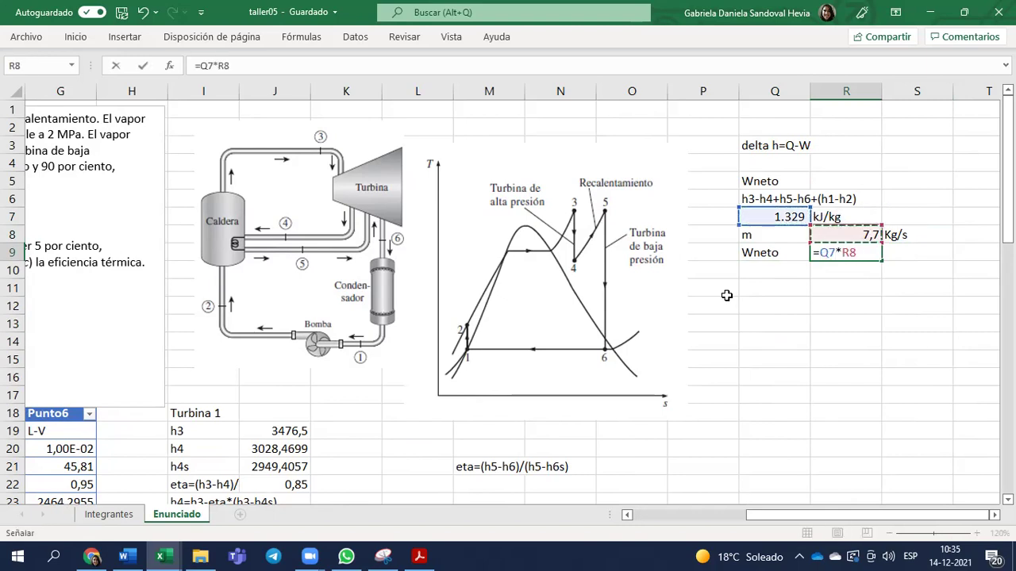
{"action": "key", "text": "Return"}
Step: Enter the unit kW in S9, beside the net power result
{"action": "key", "text": "Up"}
{"action": "key", "text": "Right"}
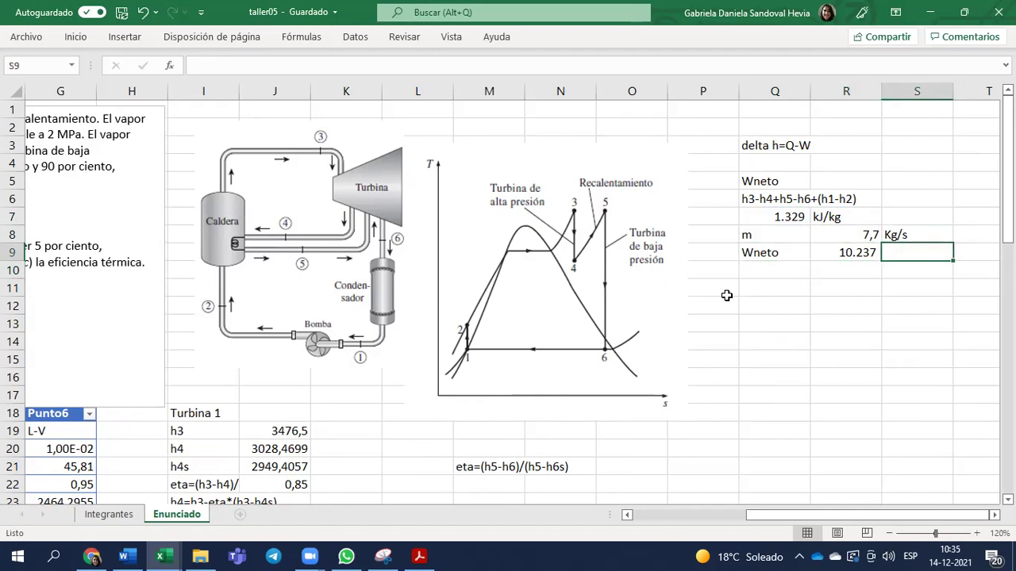
{"action": "type", "text": "kW"}
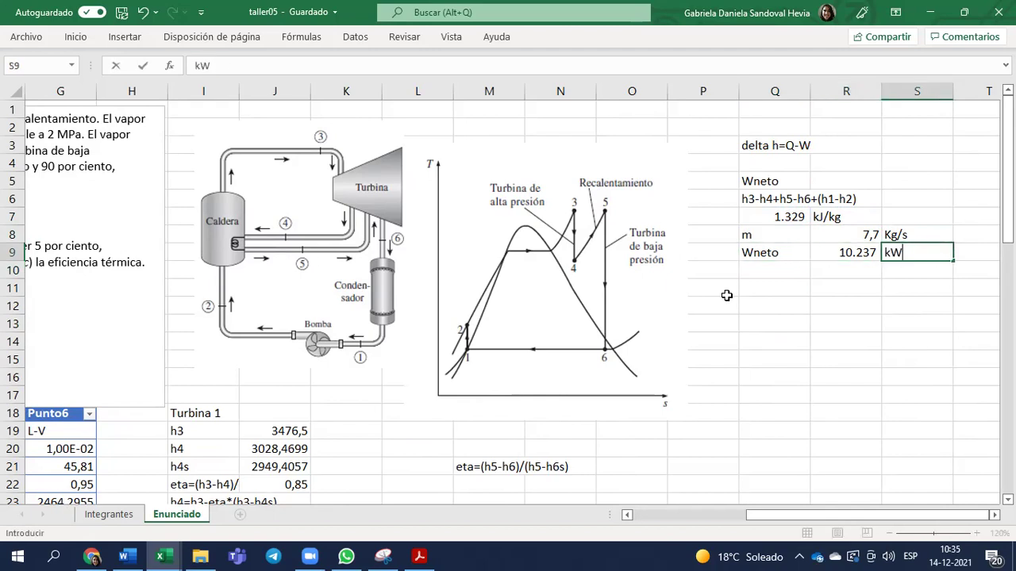
{"action": "key", "text": "Return"}
Step: Select the net power row, cells Q9:S9
{"action": "left_click_drag", "start_coordinate": [761, 254], "coordinate": [901, 251]}
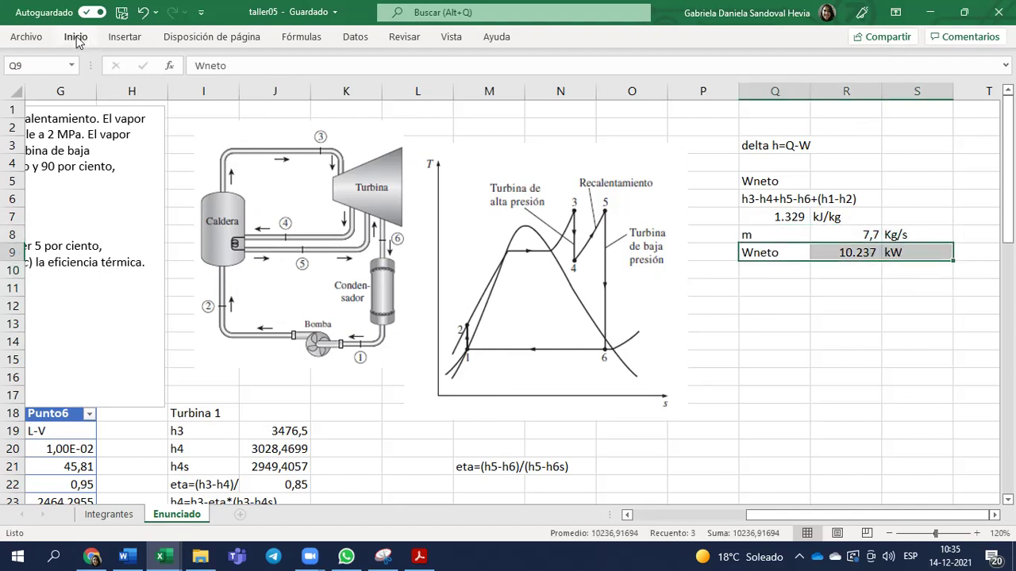